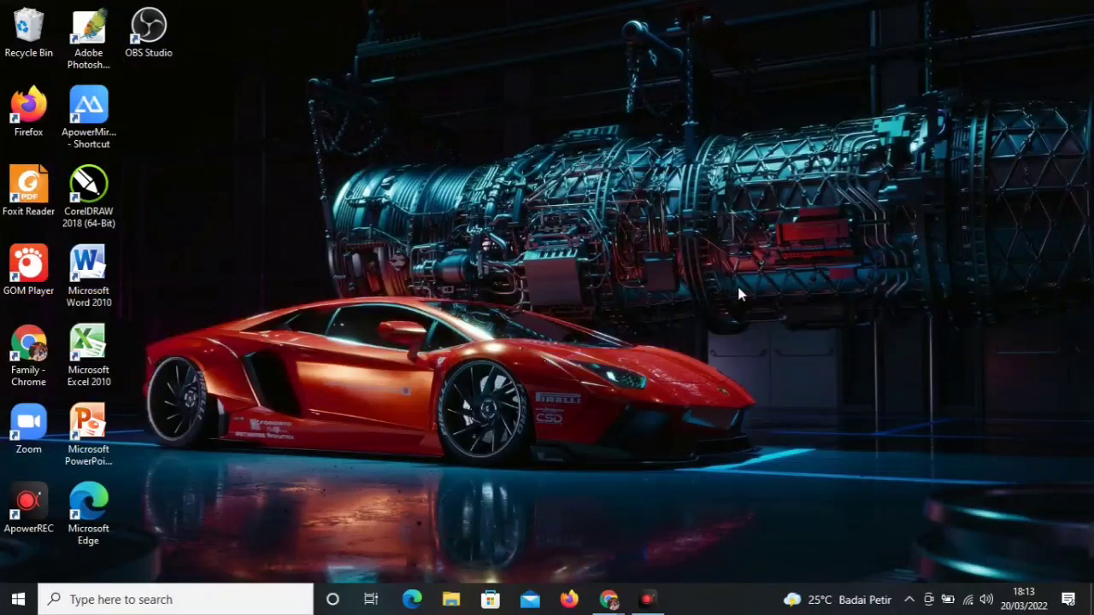
# - Refresh the desktop and launch Microsoft Word 2010
pyautogui.rightClick(674, 215)
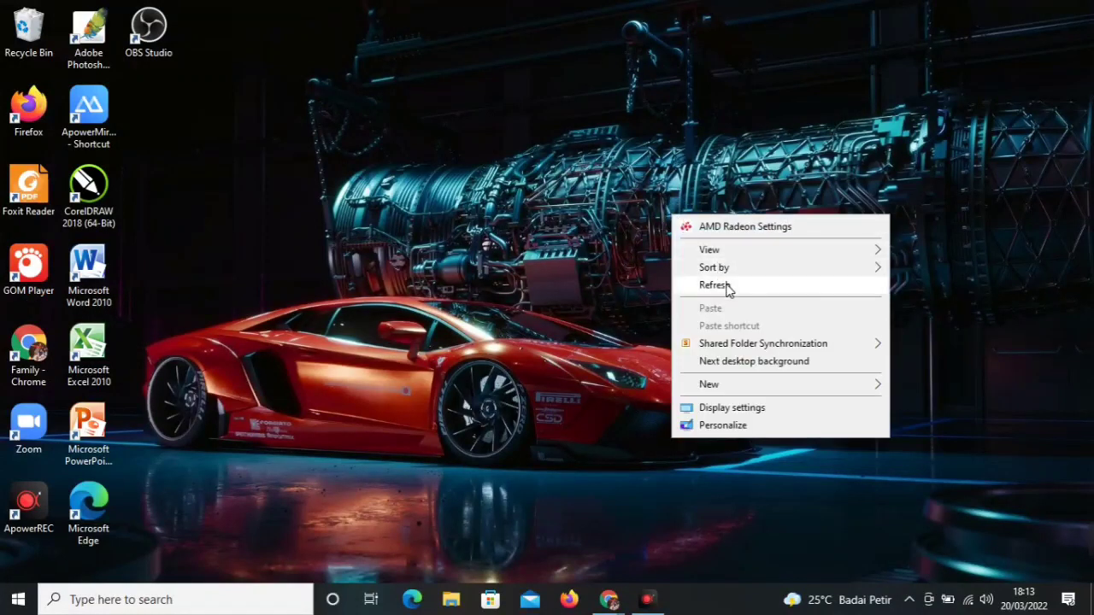
pyautogui.click(726, 285)
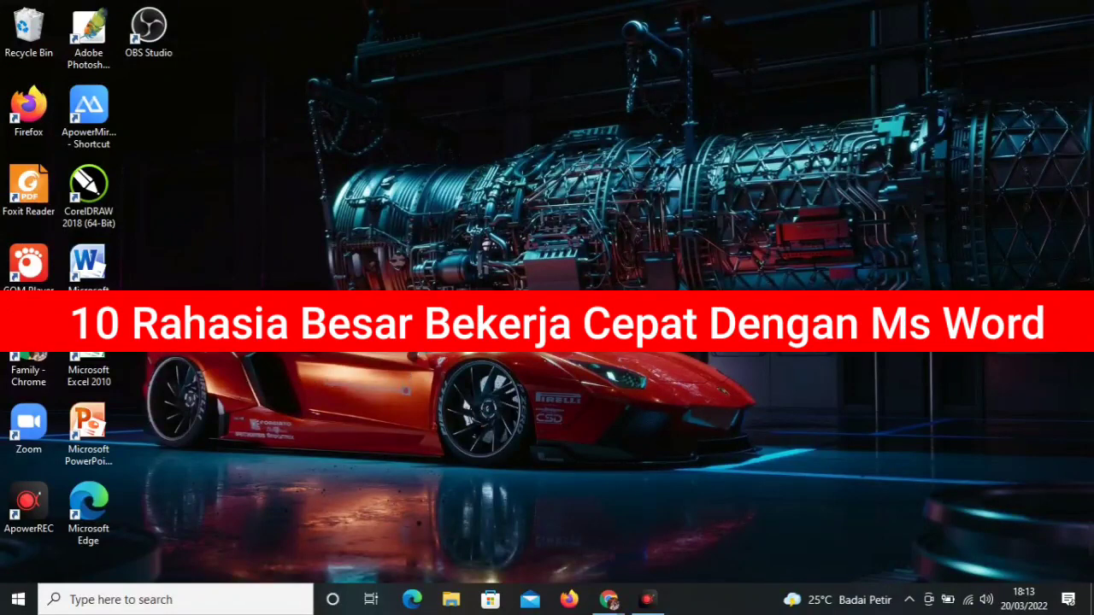
pyautogui.doubleClick(88, 265)
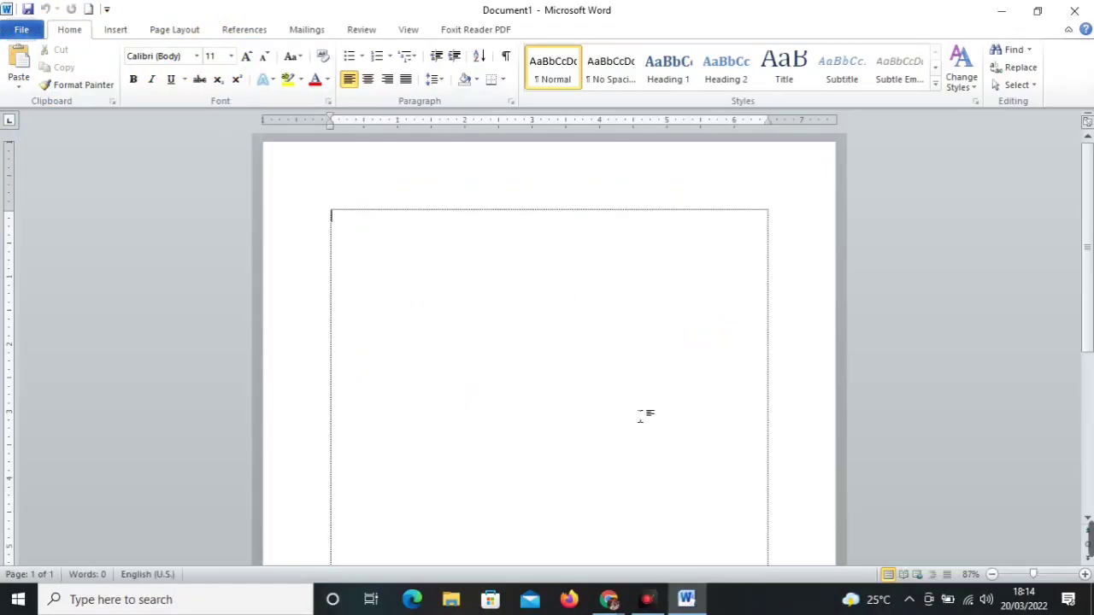
# - Open two additional windows of the blank Document1
pyautogui.click(728, 450)
pyautogui.click(408, 32)
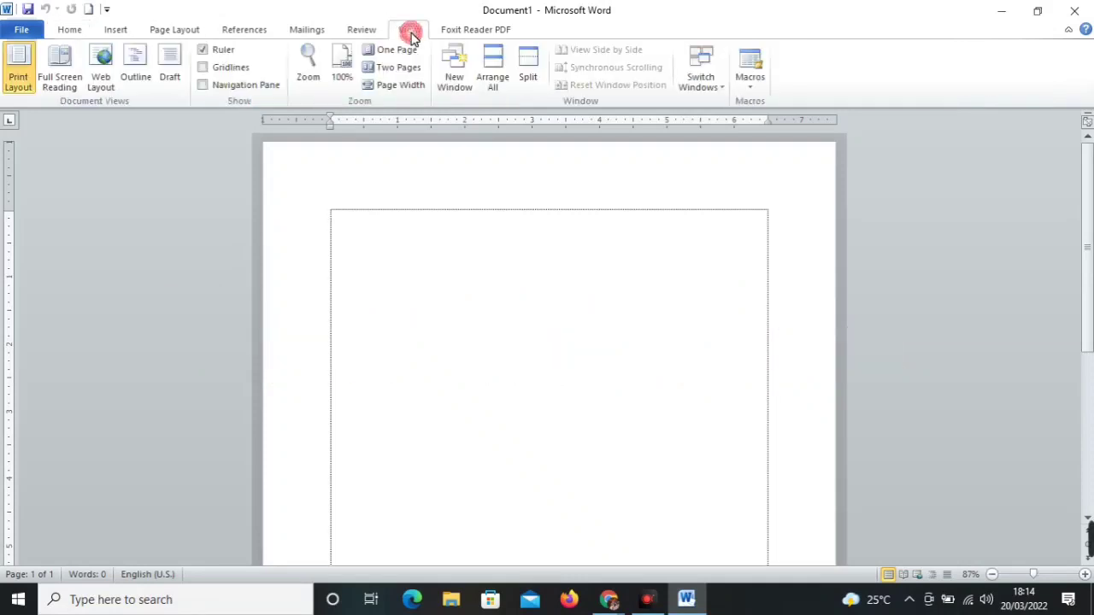
pyautogui.click(455, 77)
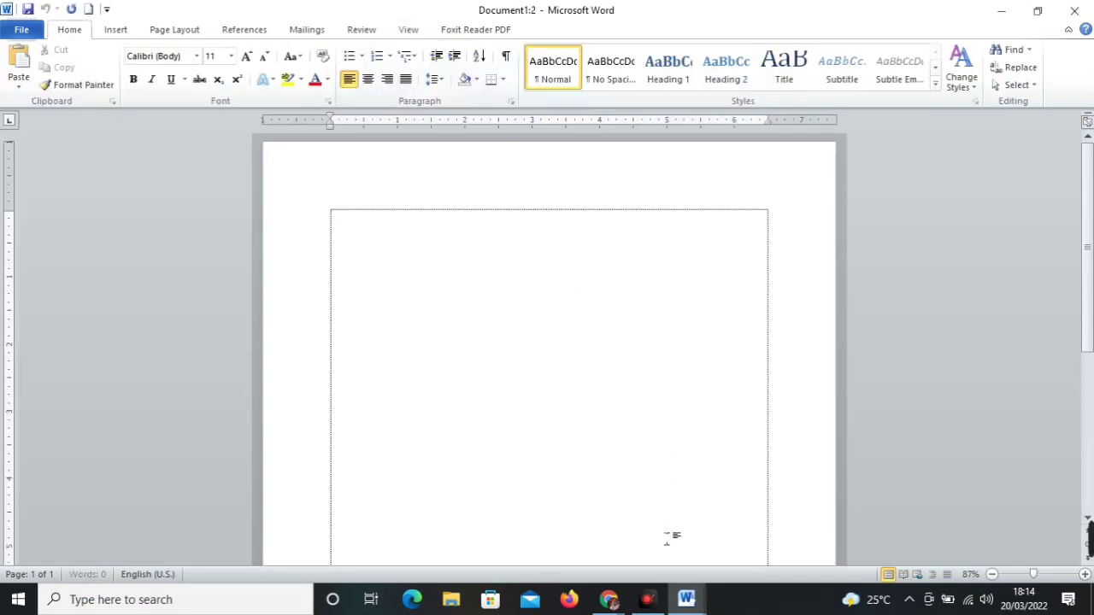
pyautogui.moveTo(685, 600)
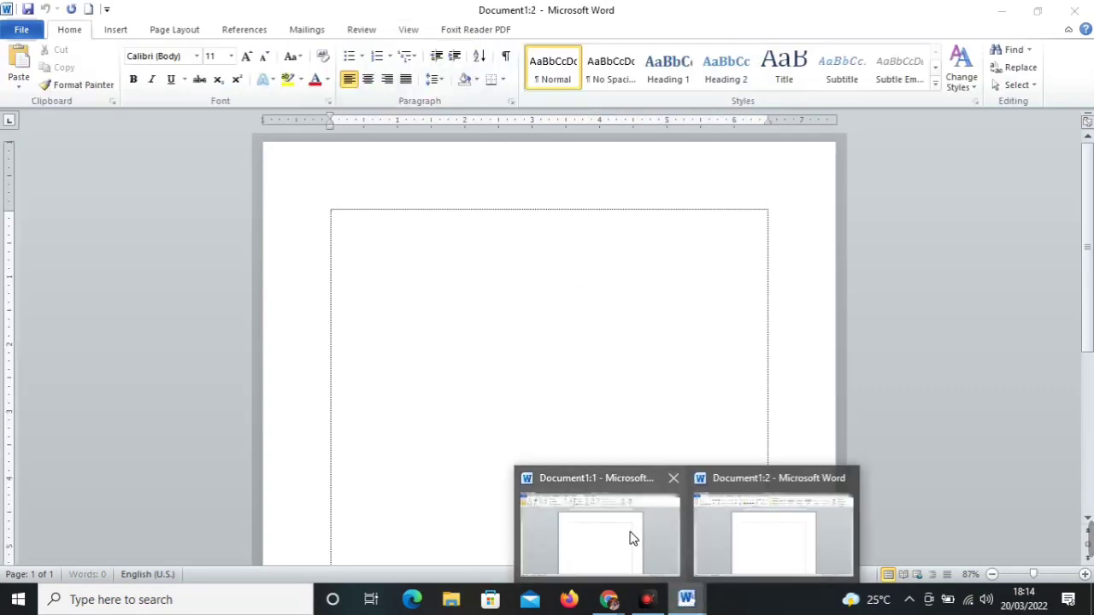
pyautogui.click(413, 151)
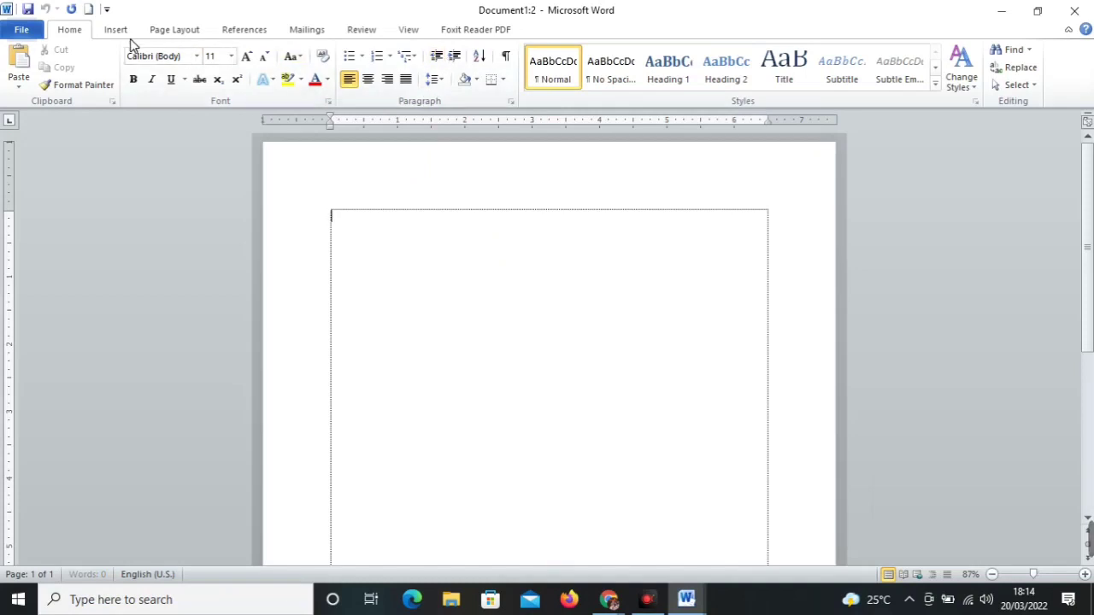
pyautogui.click(420, 31)
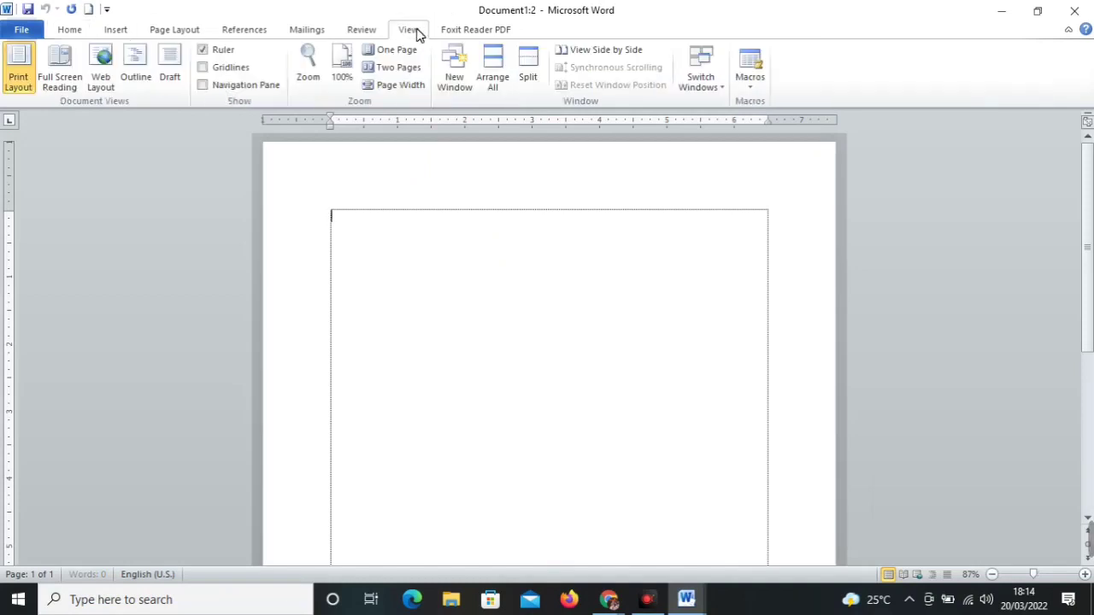
pyautogui.click(466, 73)
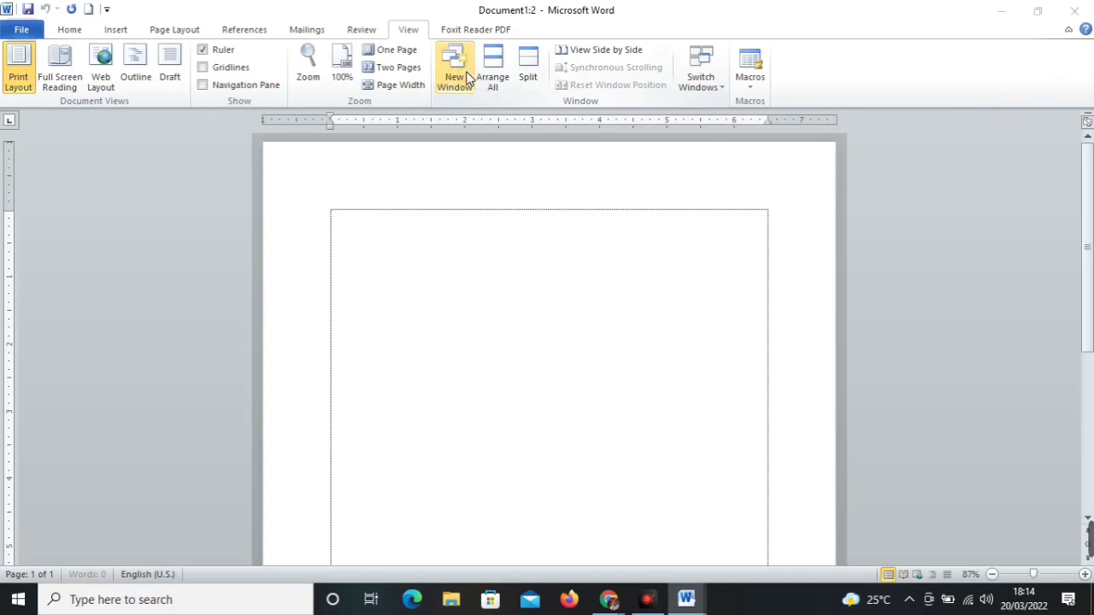
# - In the Document1:1 window, enter three lines of random capital letters as sample text, followed by an empty line
pyautogui.moveTo(675, 588)
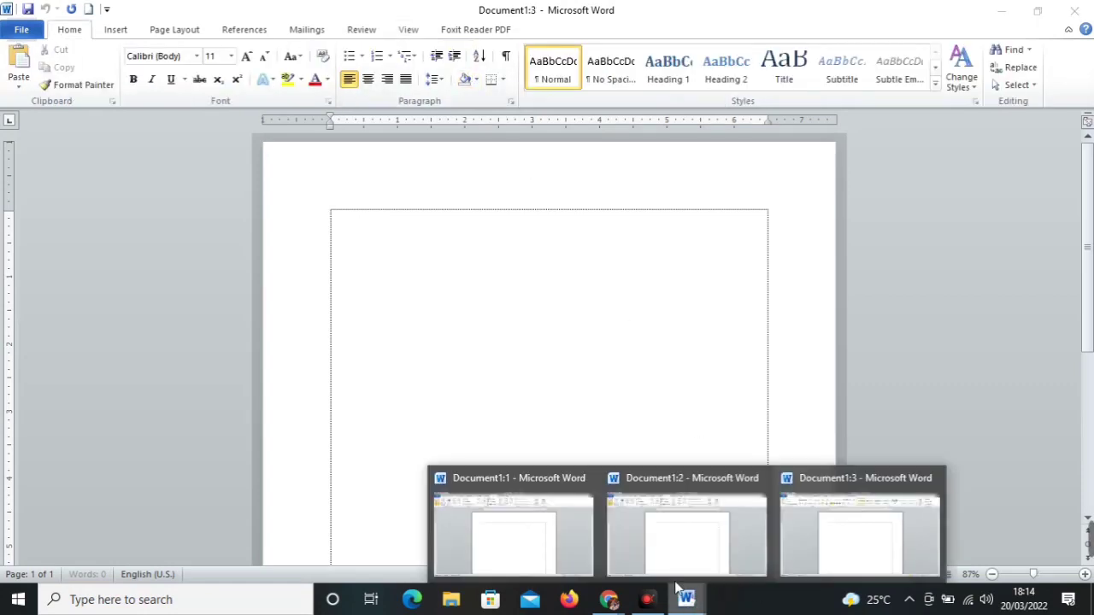
pyautogui.click(557, 549)
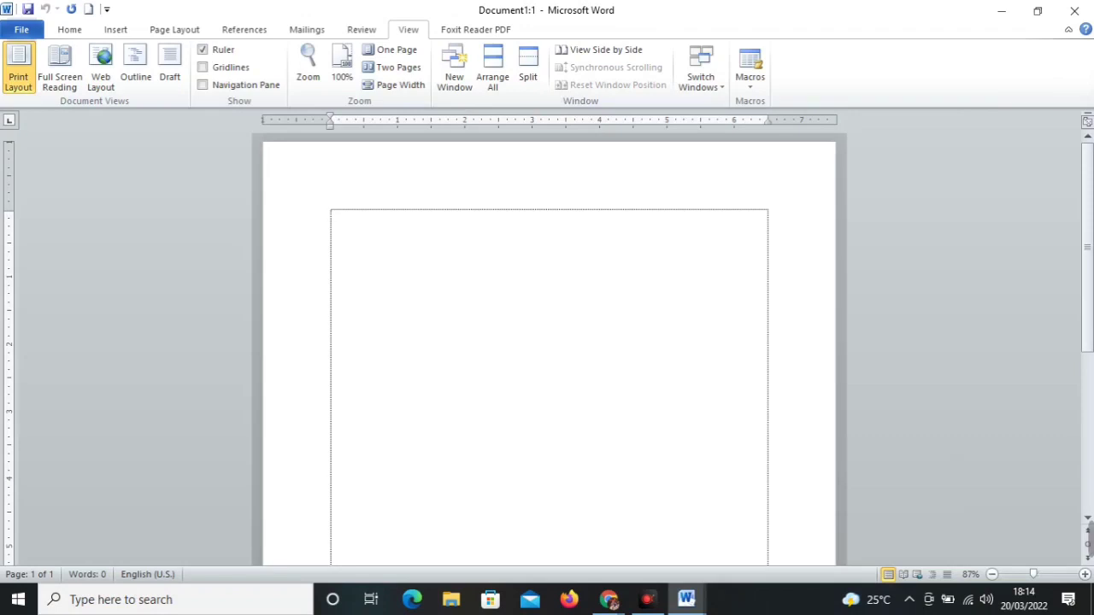
pyautogui.write('SAJHAHDKDJLJDQLKJKWQJIJEWJIWQJIWQJIOWQJJIQWJJWO')
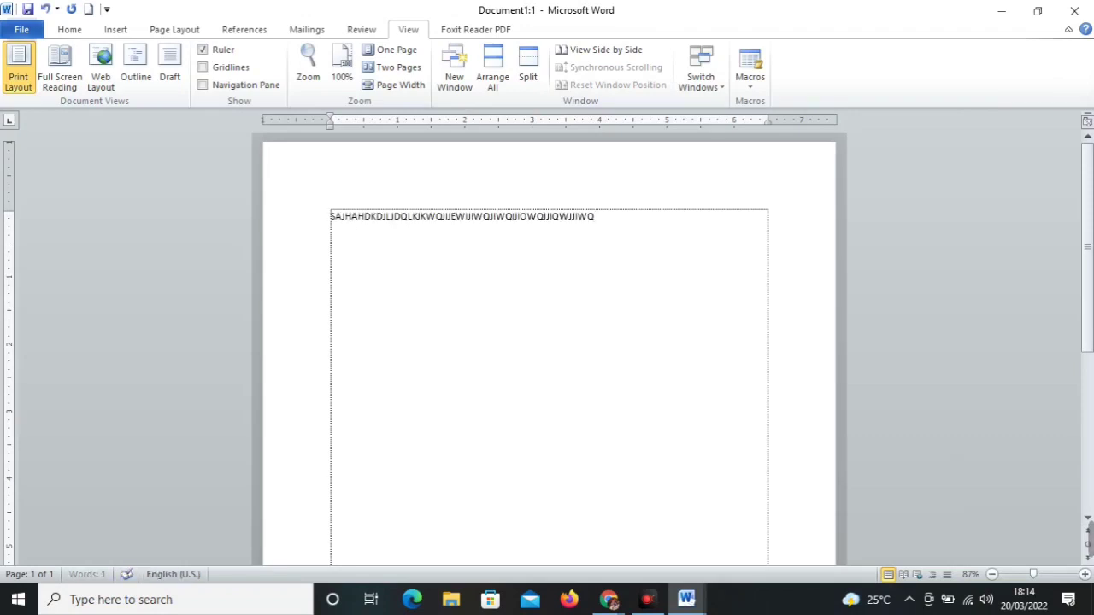
pyautogui.press('Return')
pyautogui.write('NJWQNJWQNJNJNQWNWQN')
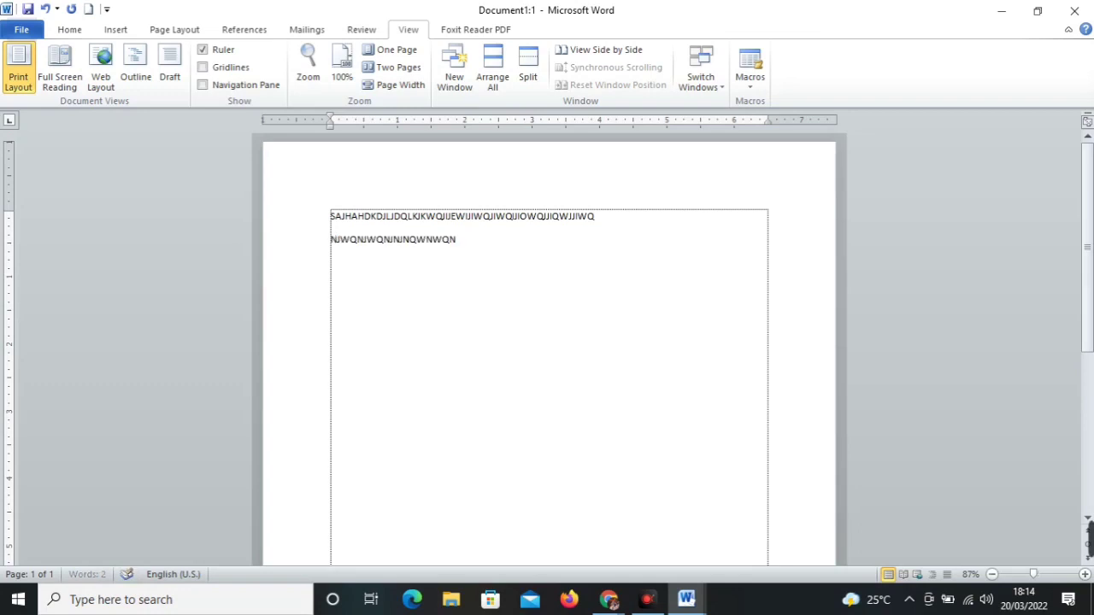
pyautogui.press('Return')
pyautogui.write('NJQWNJNQWJNQNKWQNKQEWNKQWNEQE')
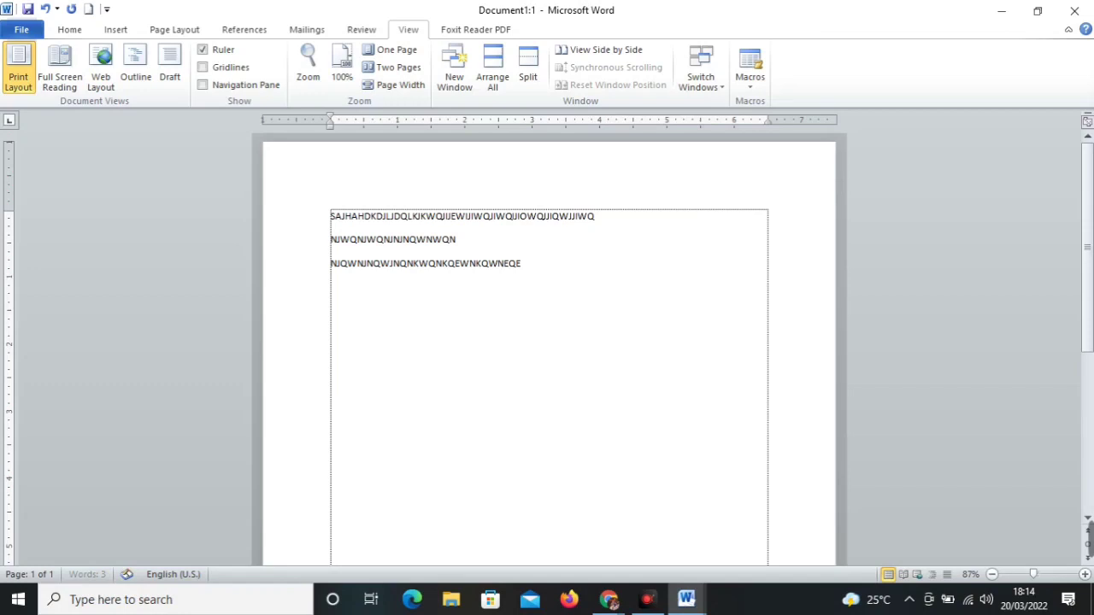
pyautogui.press('Return')
pyautogui.hotkey('ctrl', 'a')
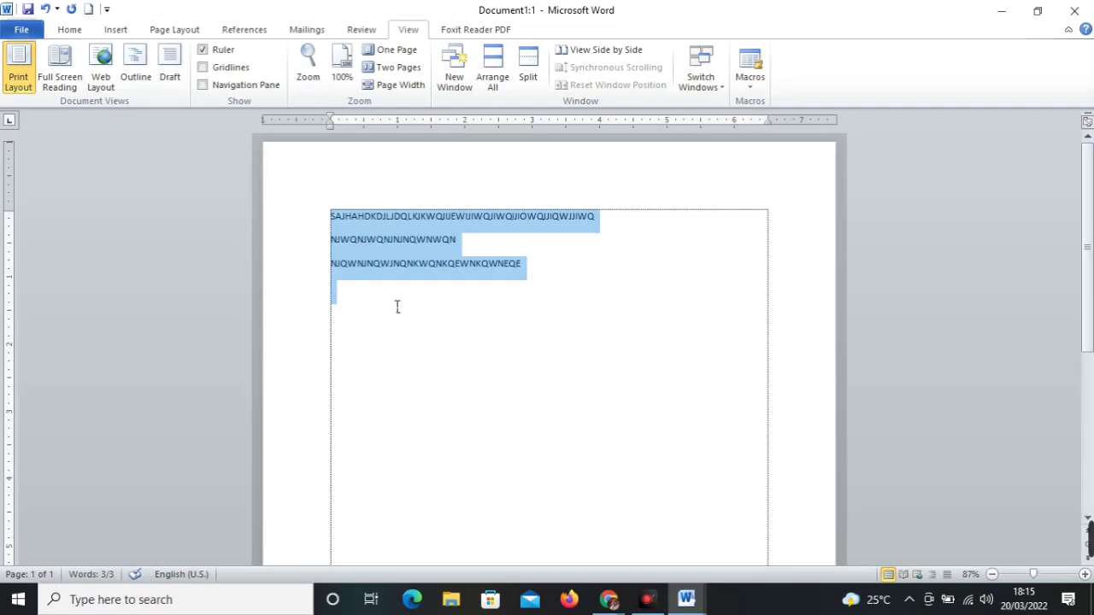
pyautogui.hotkey('ctrl', 'F1')
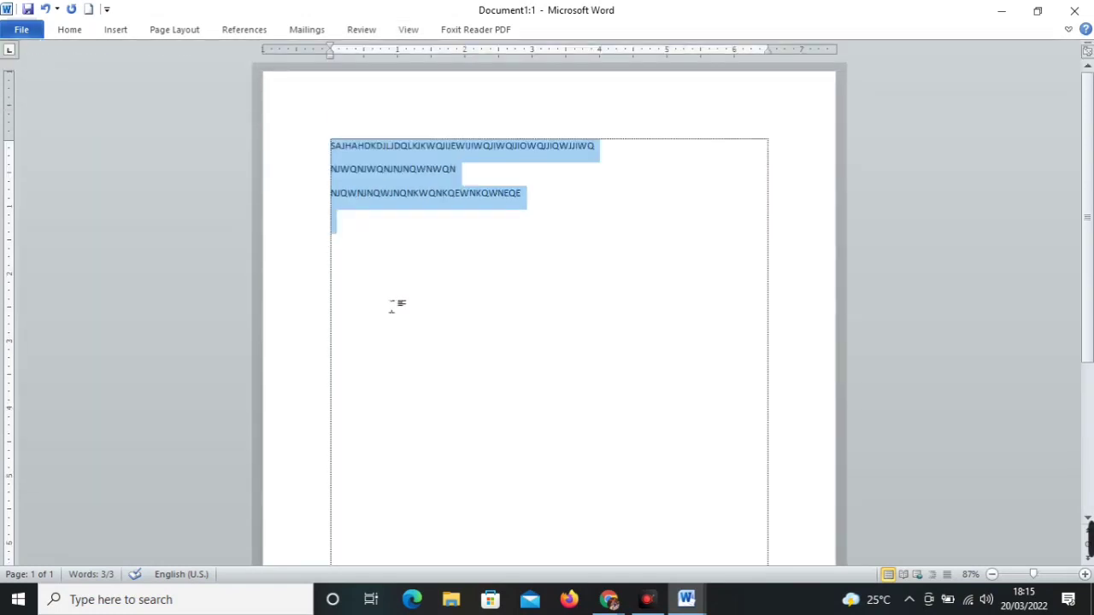
pyautogui.hotkey('ctrl', 'F1')
pyautogui.click(415, 325)
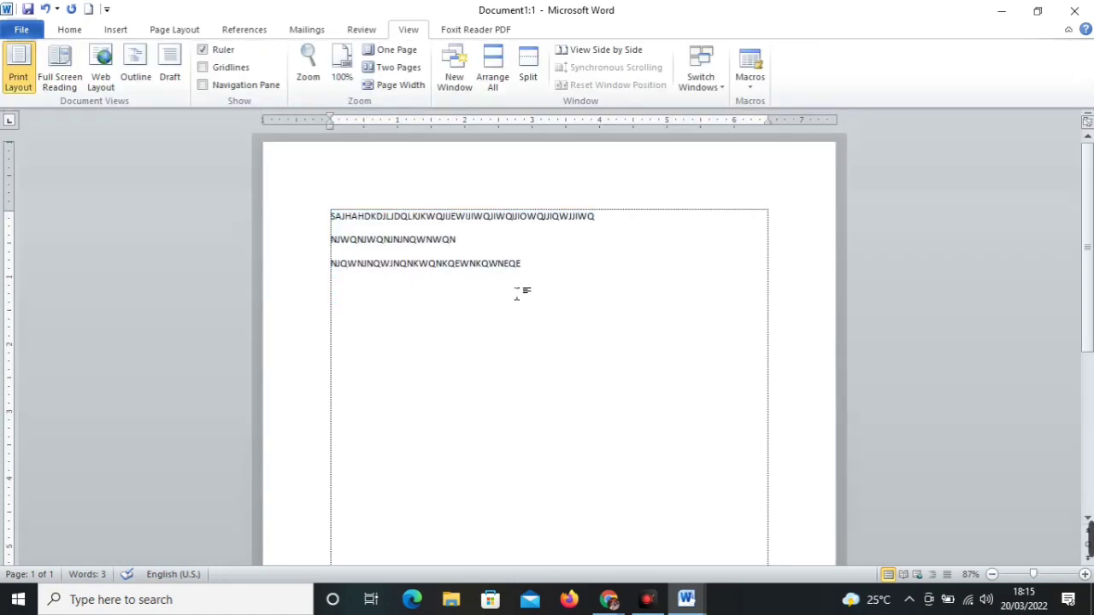
# - Check whether the sample text appears in the Document1:2 window, and return to Document1:1
pyautogui.moveTo(677, 598)
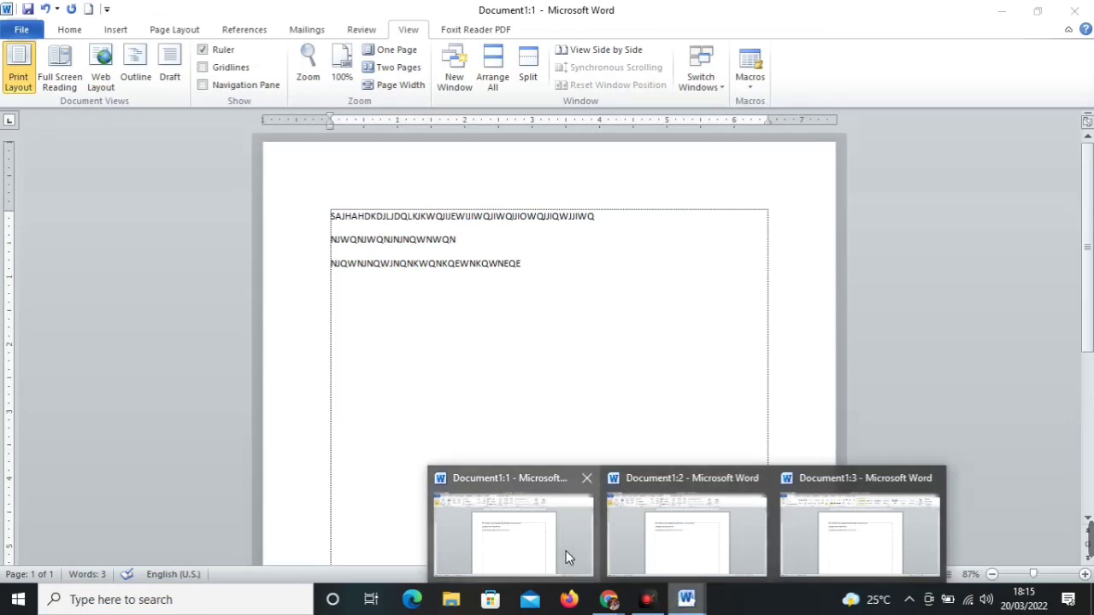
pyautogui.click(684, 564)
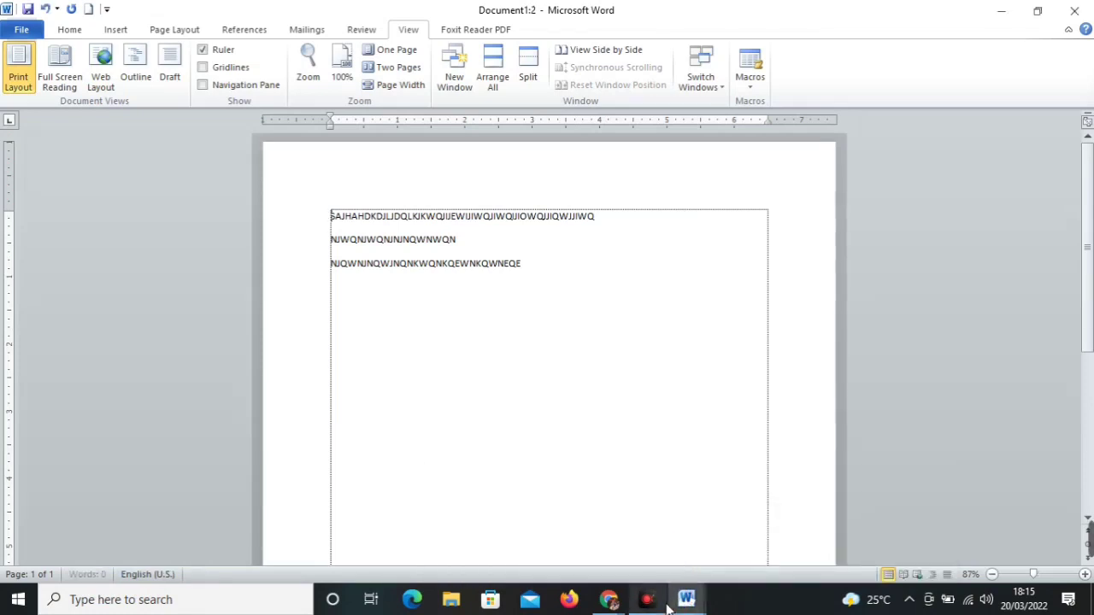
pyautogui.moveTo(676, 603)
pyautogui.click(520, 532)
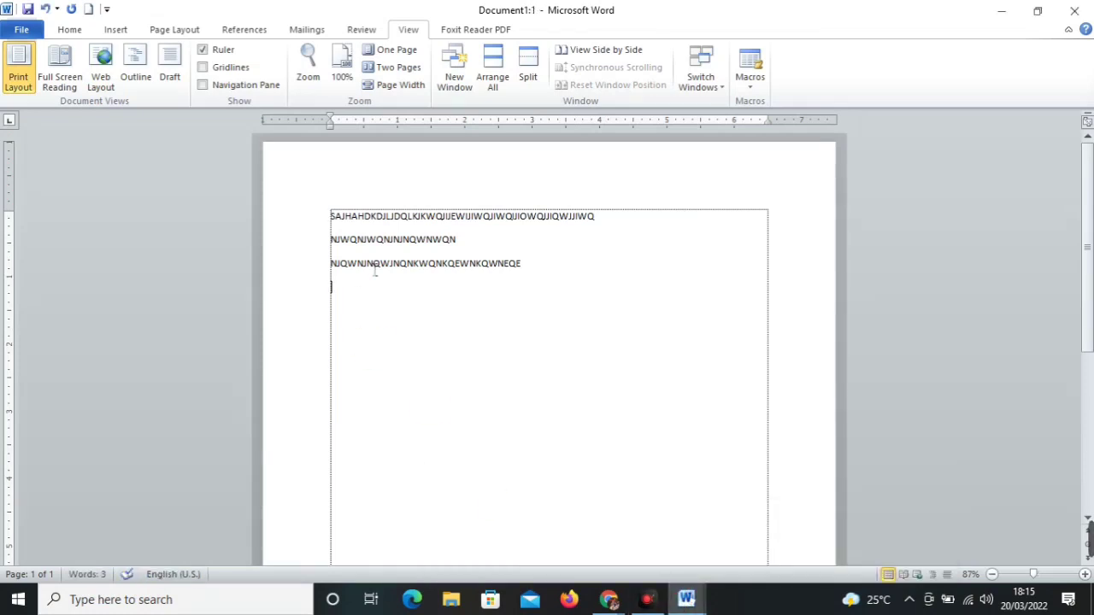
# - Insert a table of 7 columns and 6 rows below the third line of sample text
pyautogui.click(71, 31)
pyautogui.click(117, 31)
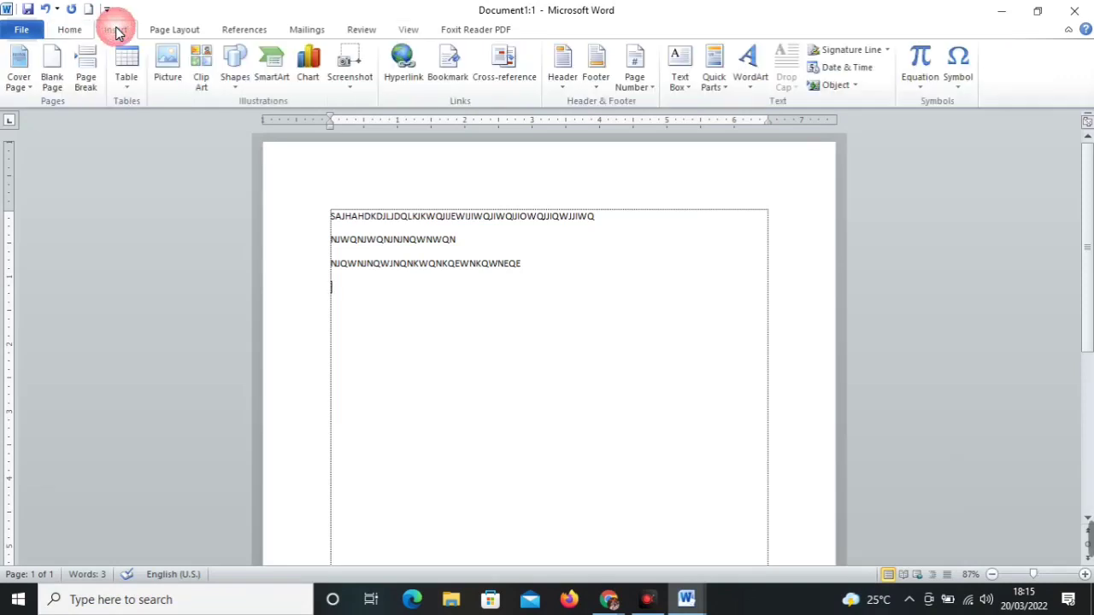
pyautogui.click(125, 75)
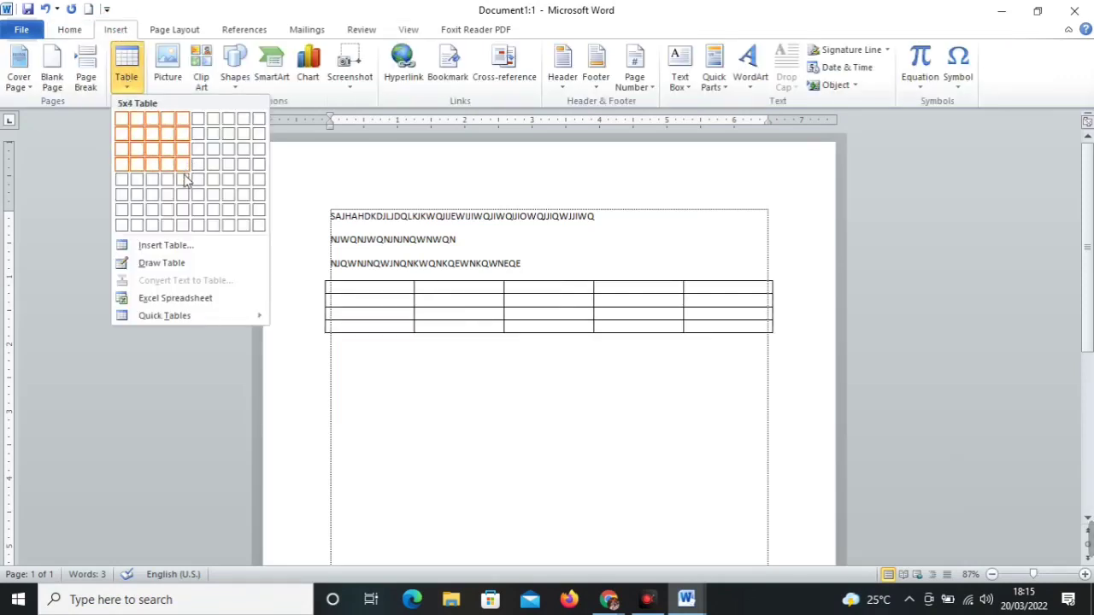
pyautogui.click(213, 195)
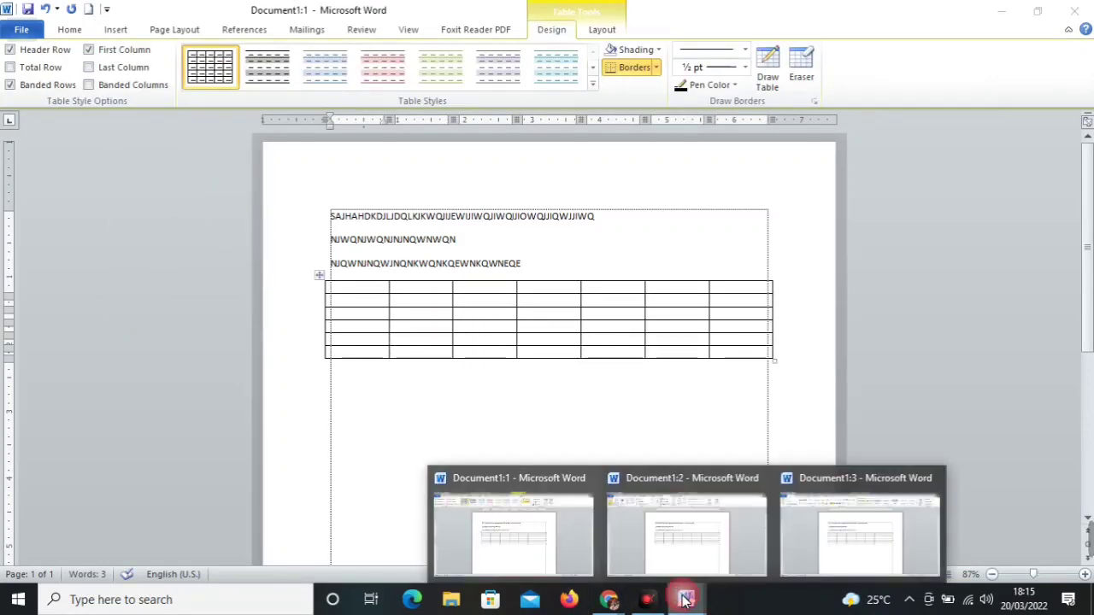
# - Check the table in the previews of the open windows and open a fourth window of the document from Document1:1
pyautogui.click(544, 556)
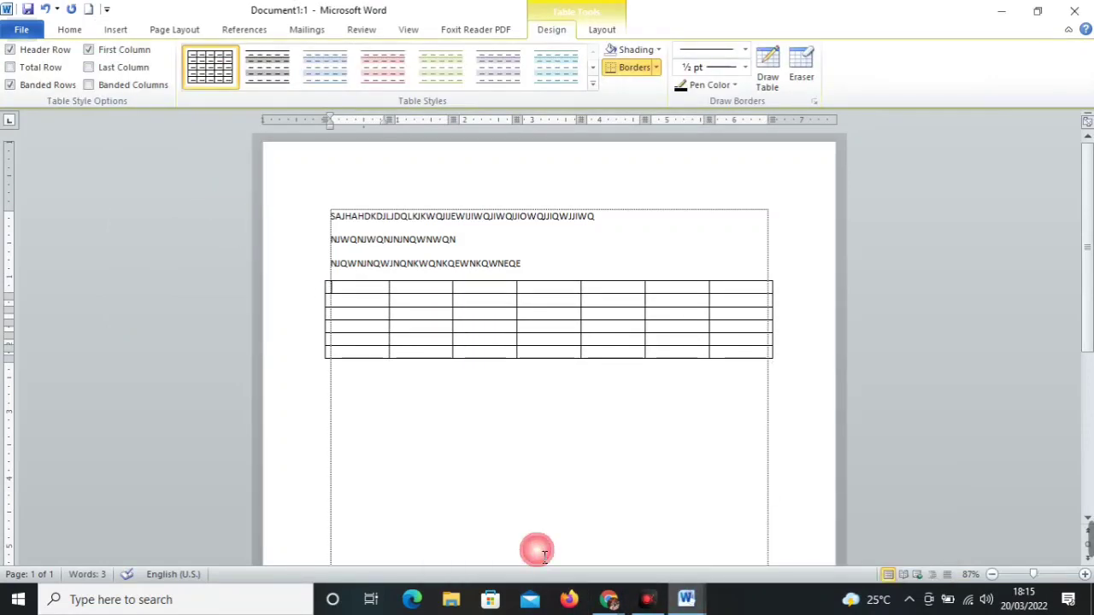
pyautogui.click(680, 600)
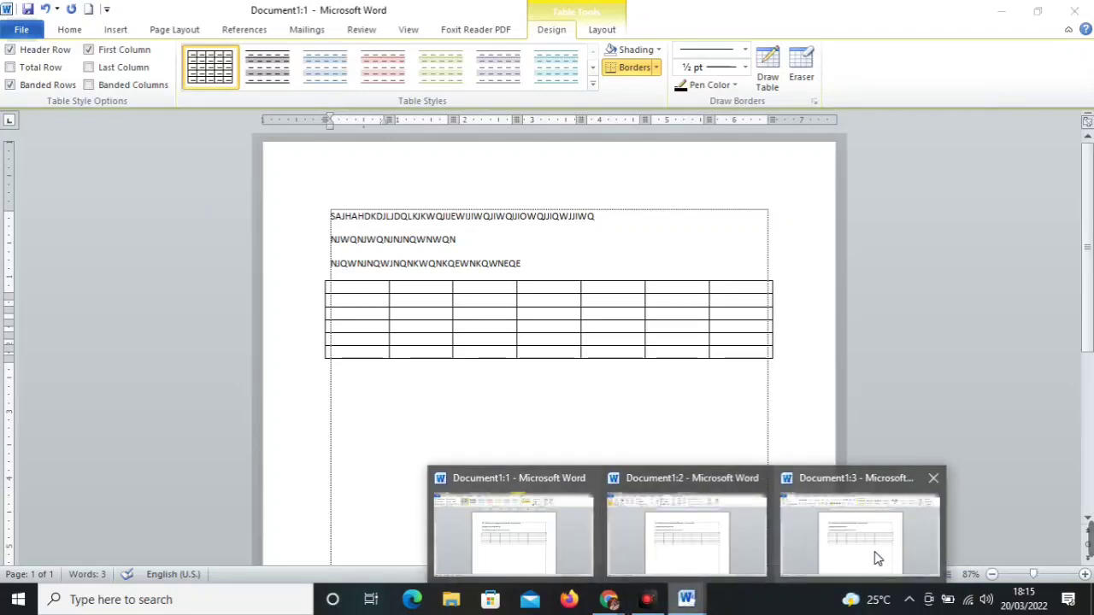
pyautogui.click(538, 531)
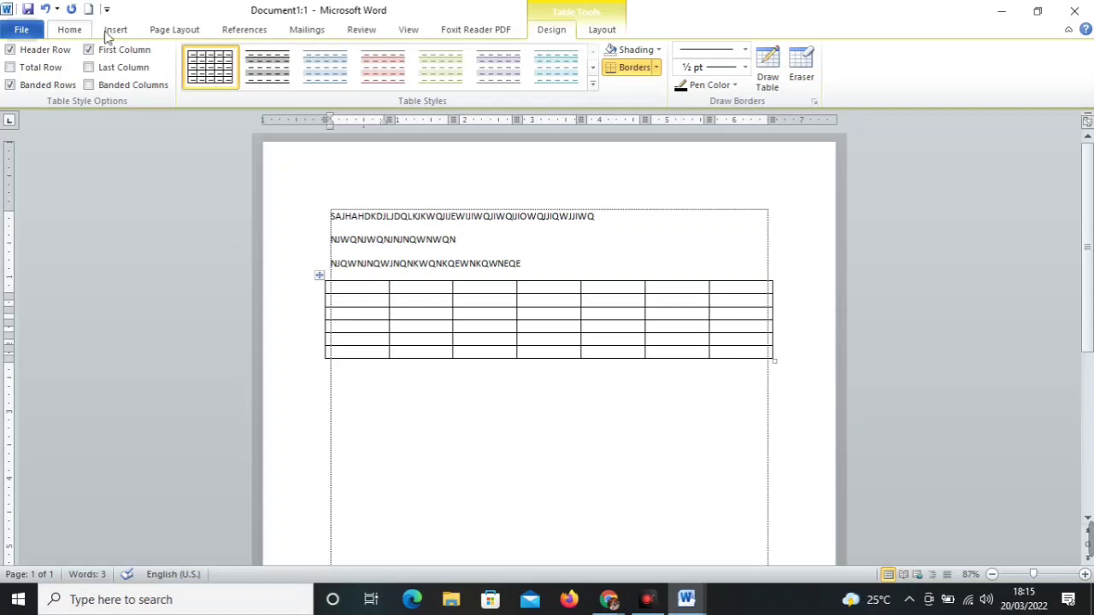
pyautogui.click(400, 34)
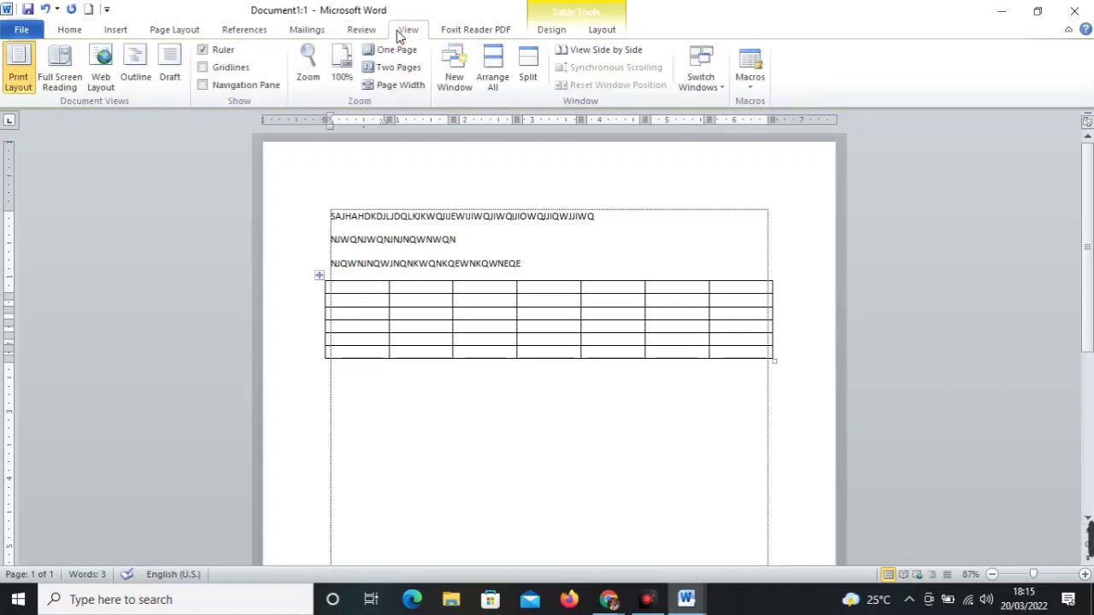
pyautogui.click(453, 67)
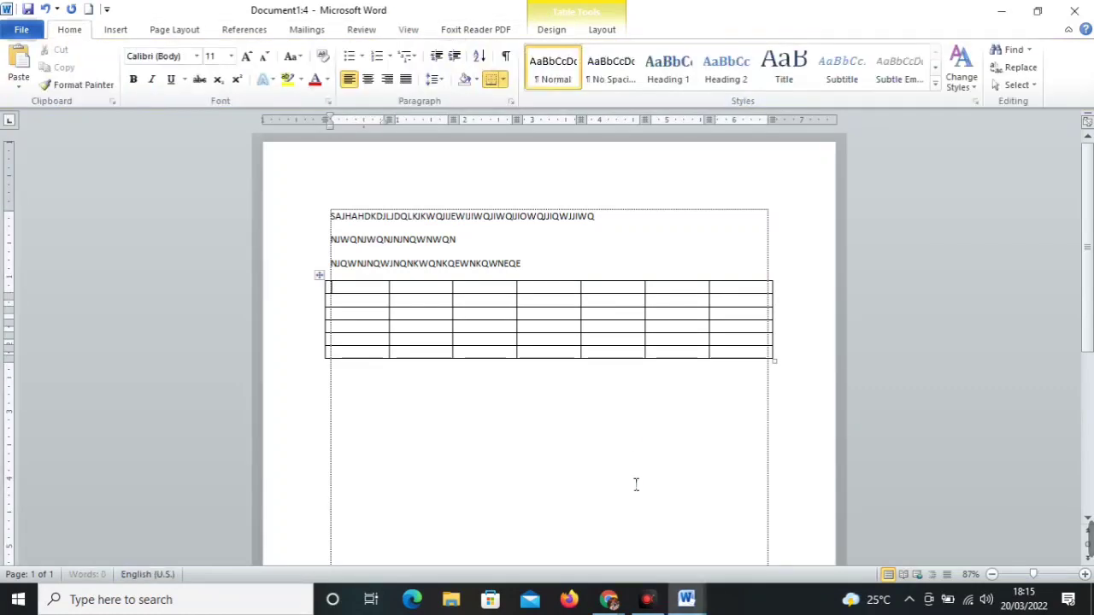
# - Compare the text and table across the Document1:2, Document1:3, Document1:4 and Document1:1 windows, and return to Document1:2
pyautogui.moveTo(694, 604)
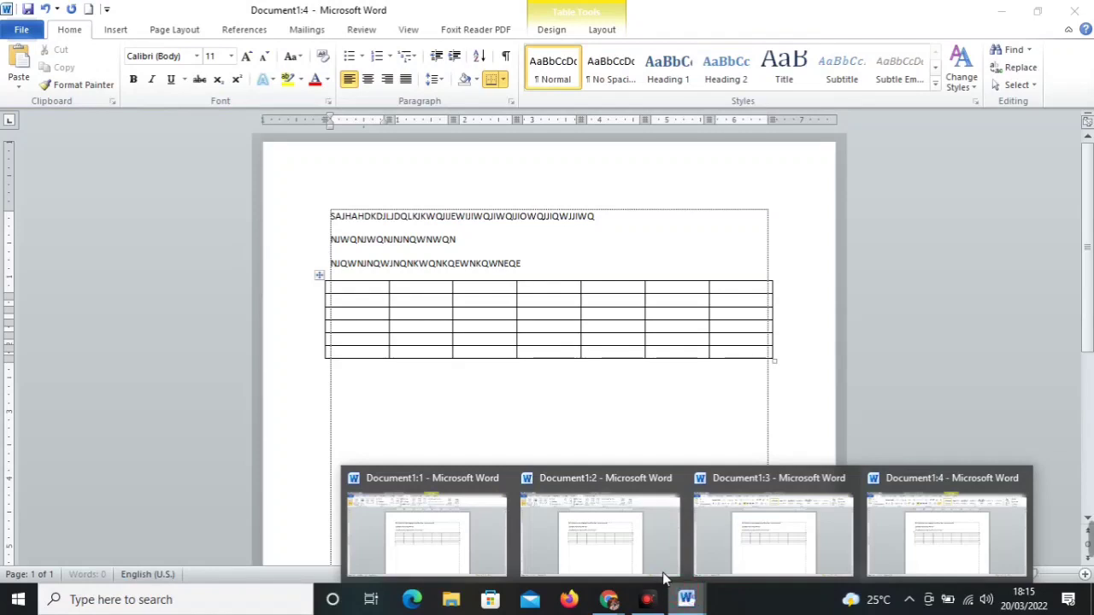
pyautogui.click(578, 538)
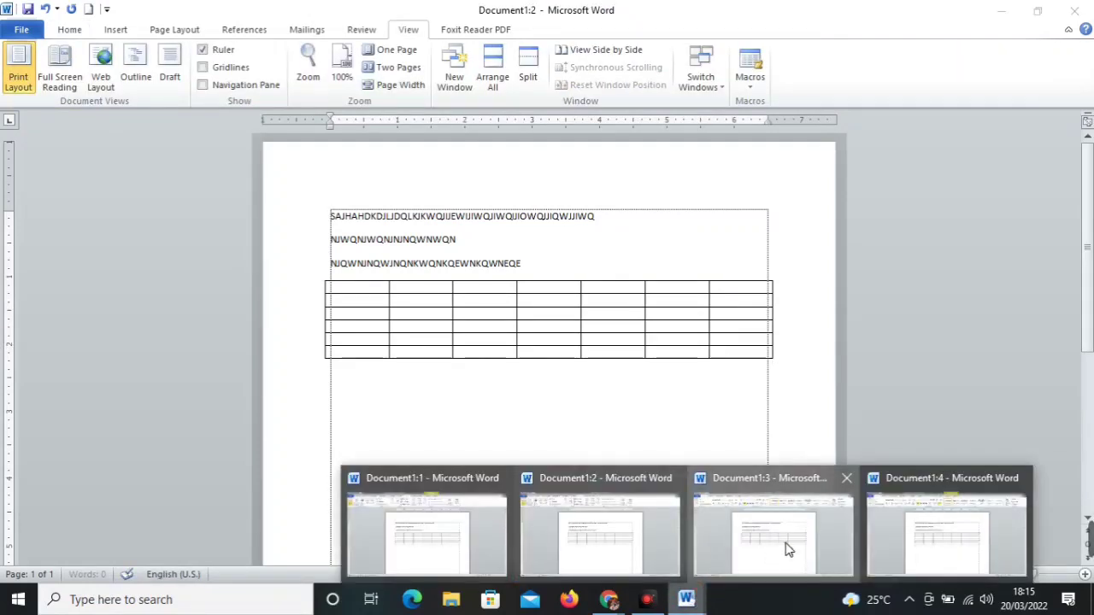
pyautogui.click(795, 539)
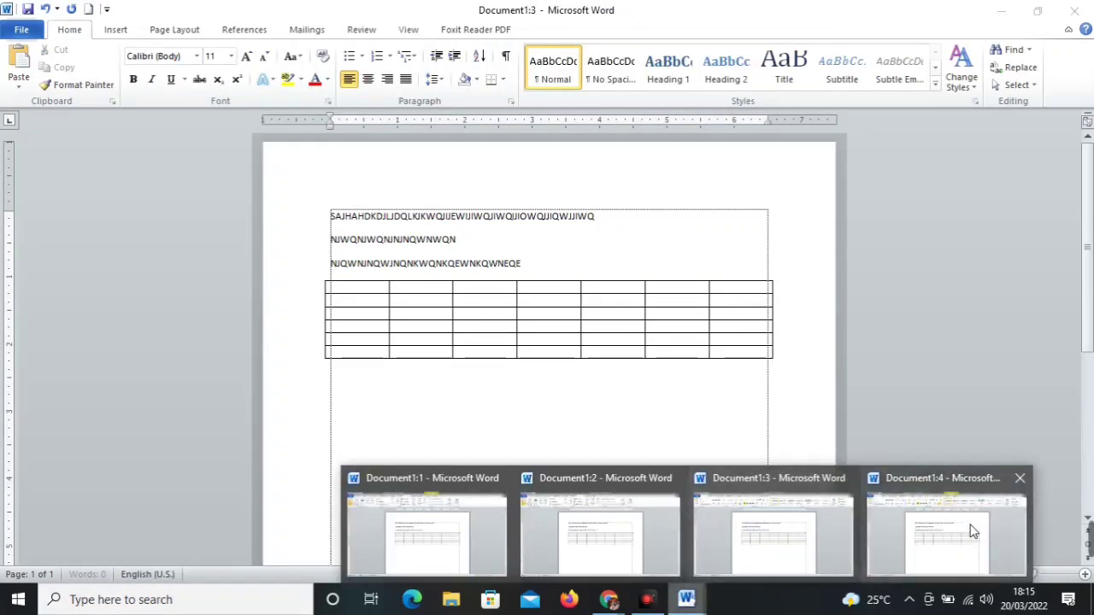
pyautogui.click(975, 532)
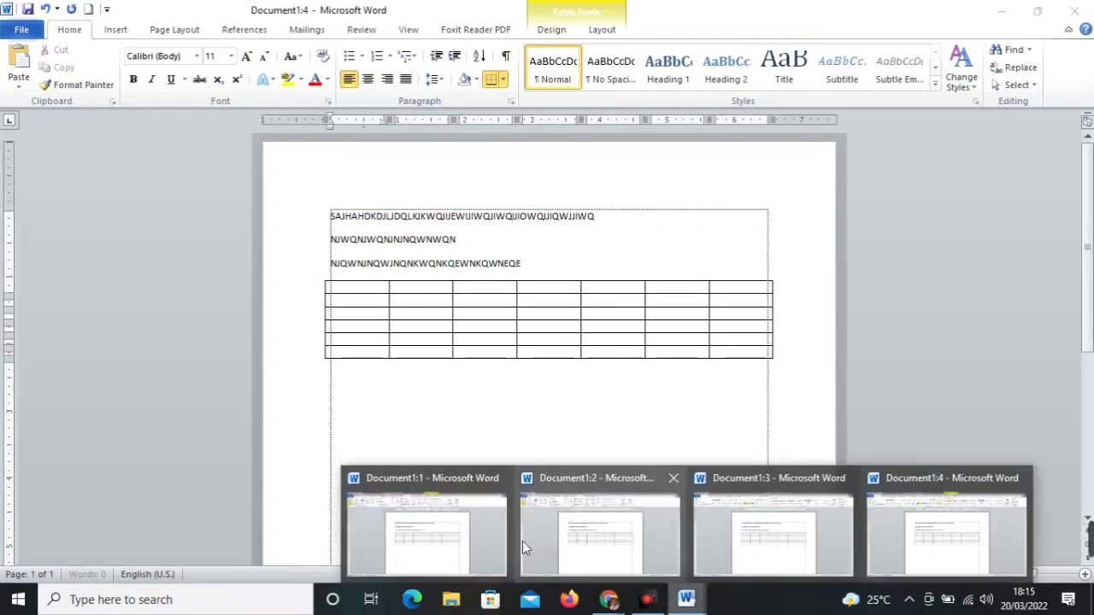
pyautogui.click(459, 543)
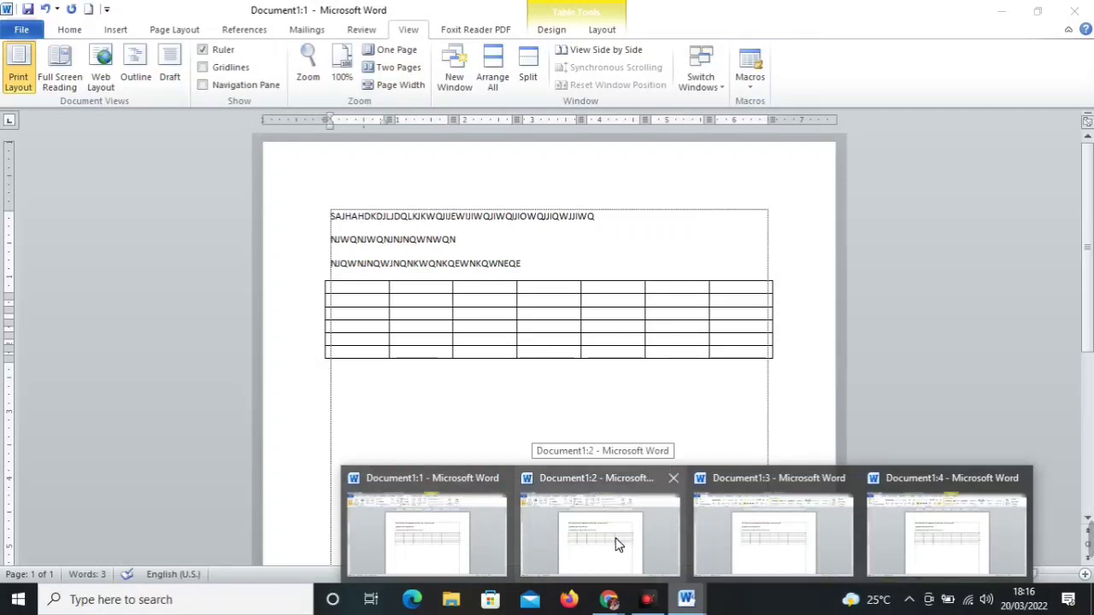
pyautogui.click(619, 545)
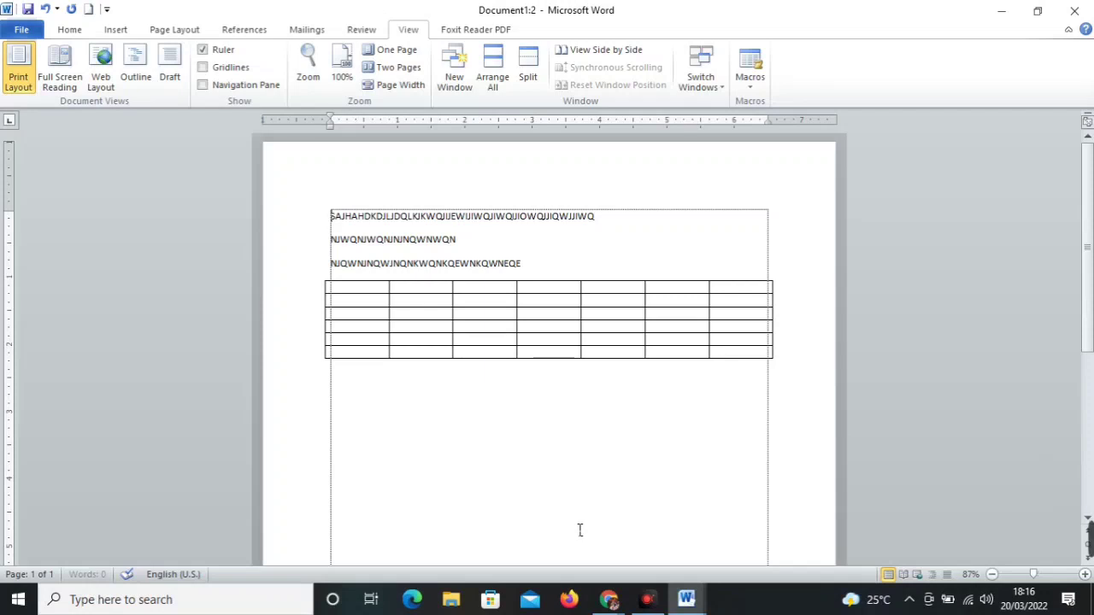
pyautogui.moveTo(687, 599)
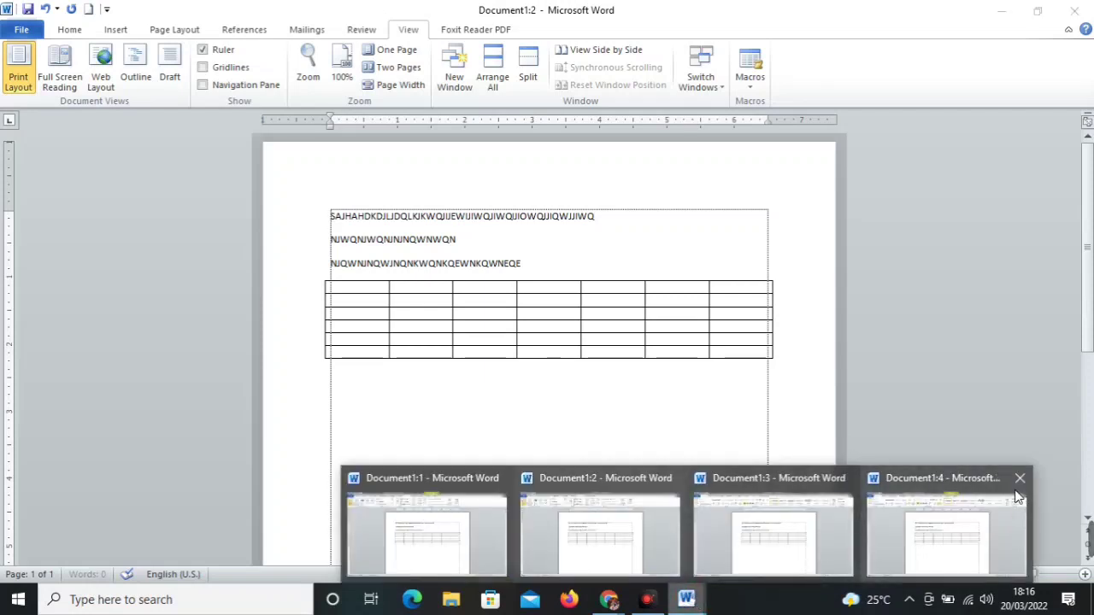
# - Close the Document1:4, Document1:3 and Document1:2 windows, and close the remaining Document1 window
pyautogui.click(1020, 478)
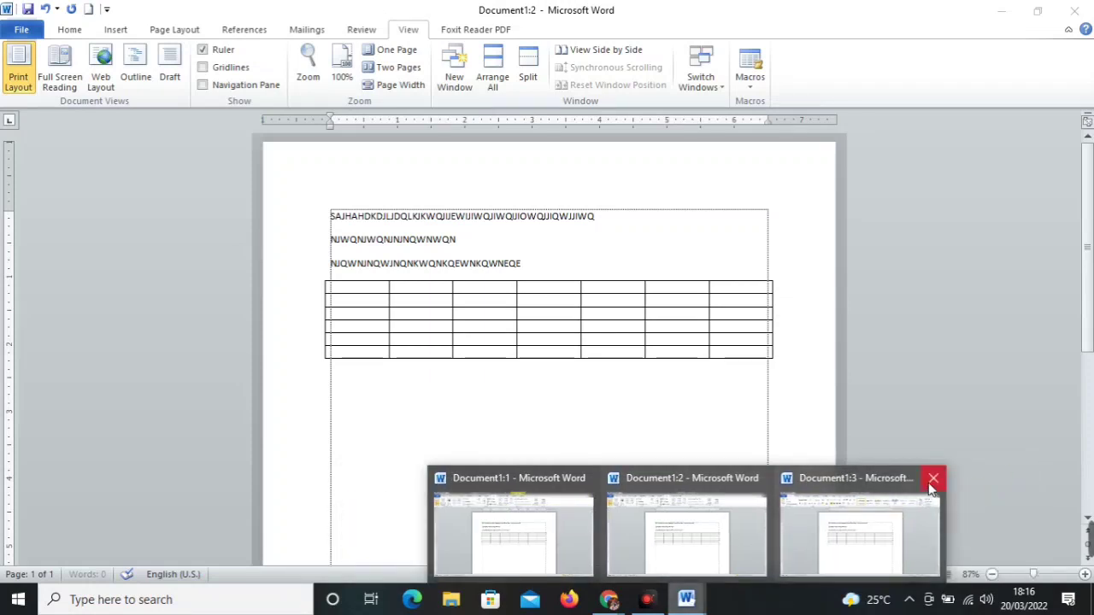
pyautogui.click(932, 481)
pyautogui.click(849, 482)
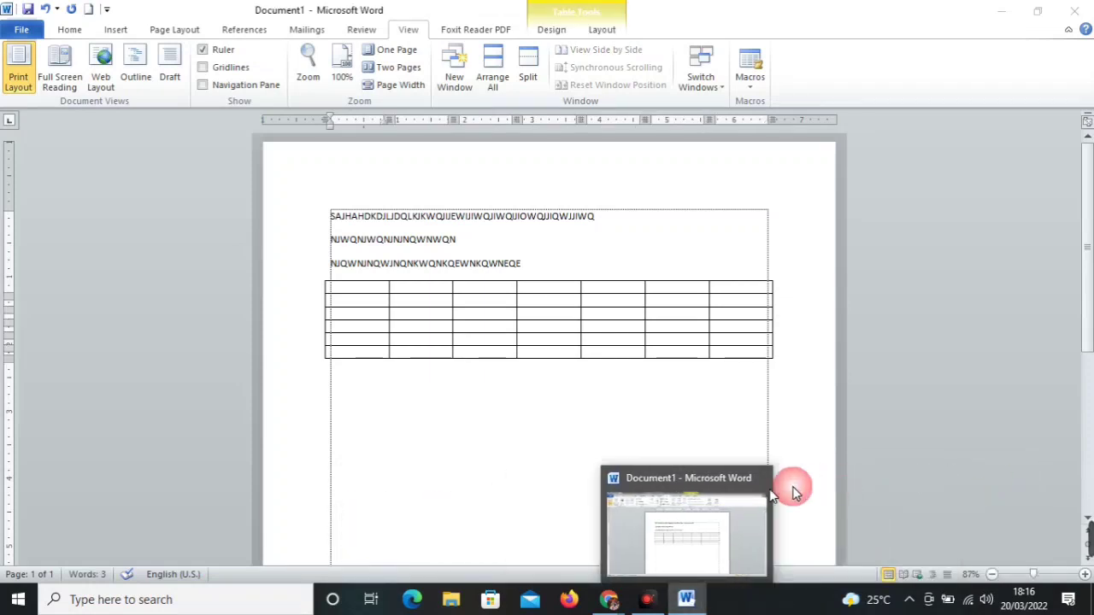
pyautogui.click(761, 481)
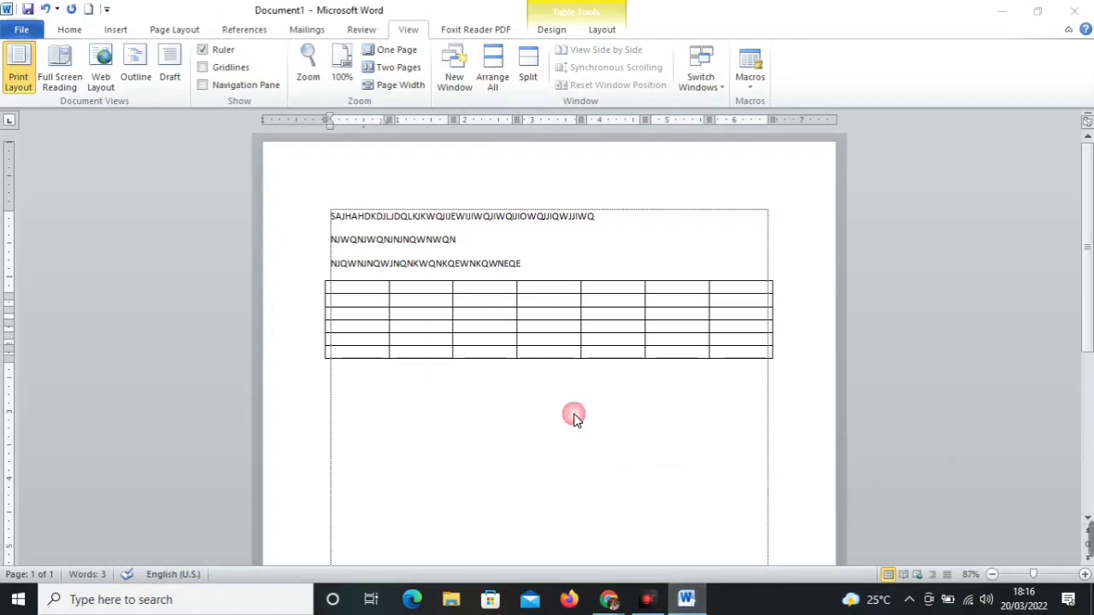
pyautogui.click(547, 319)
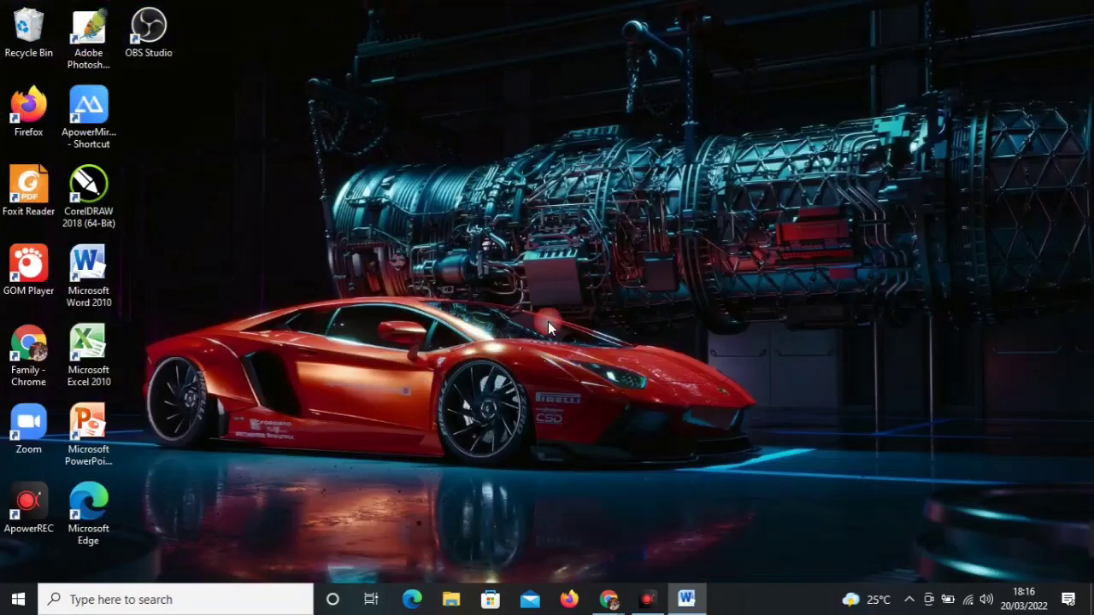
# - In File Explorer, open the document Fungsi Microsoft Word secara Umum from the Pelatihan Ms Word folder on drive E
pyautogui.click(462, 605)
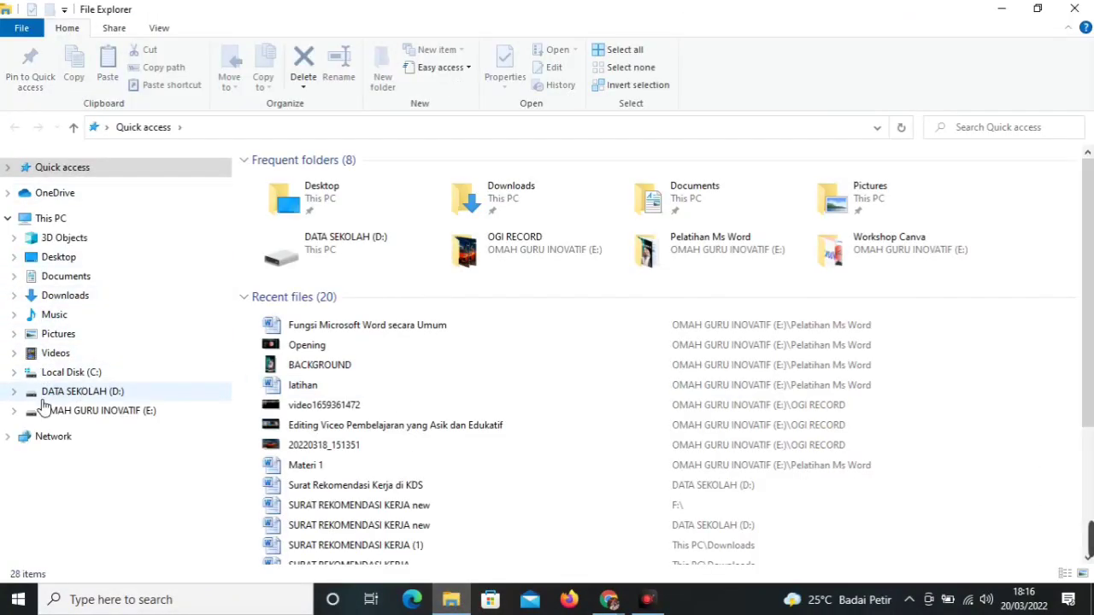
pyautogui.click(15, 411)
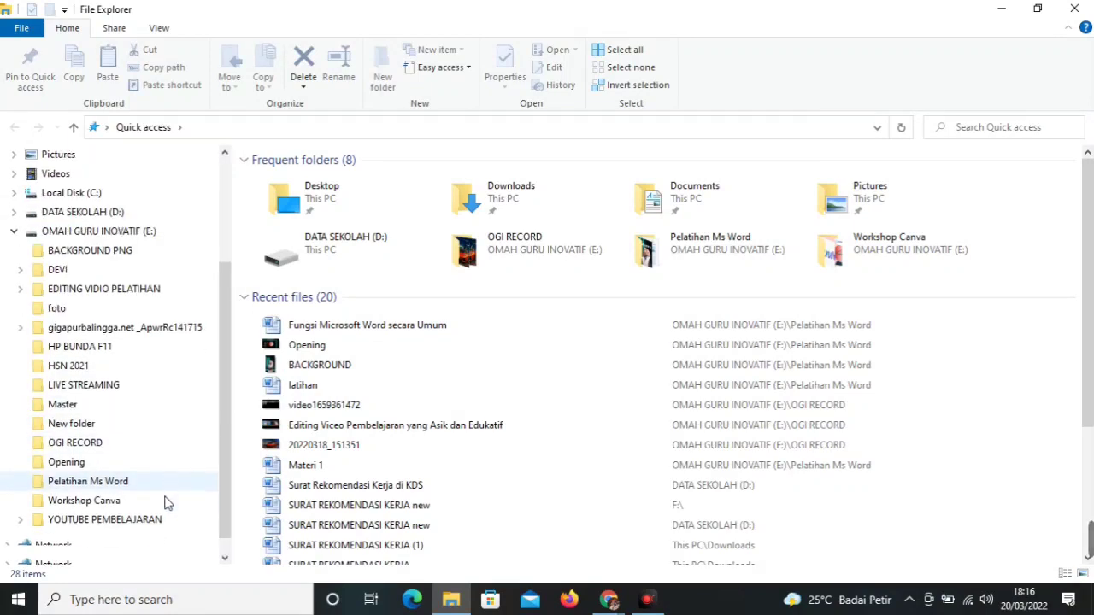
pyautogui.click(106, 486)
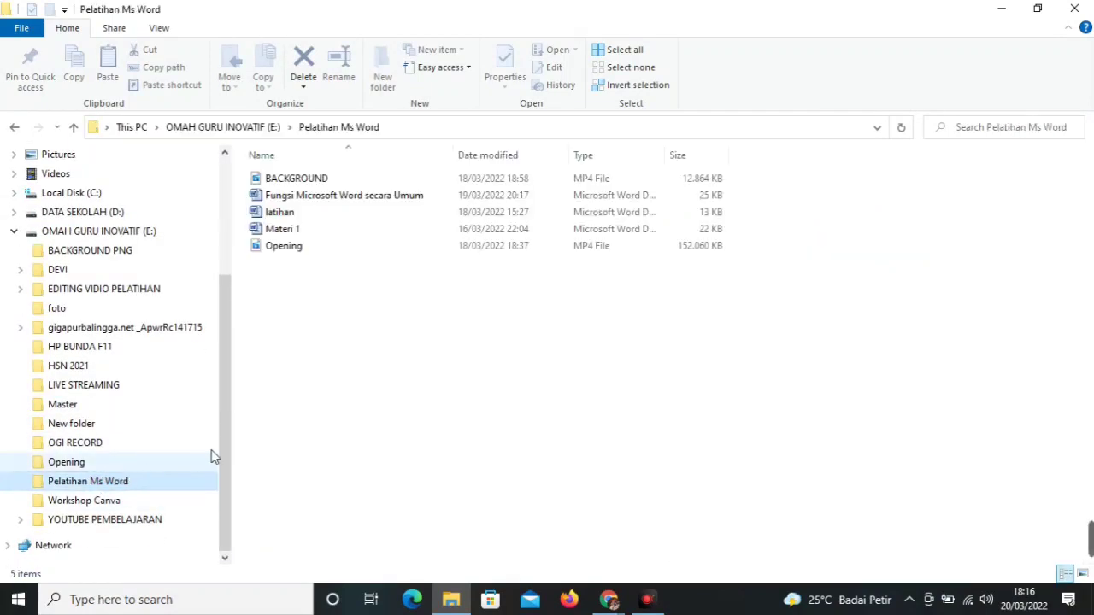
pyautogui.click(323, 198)
pyautogui.doubleClick(323, 198)
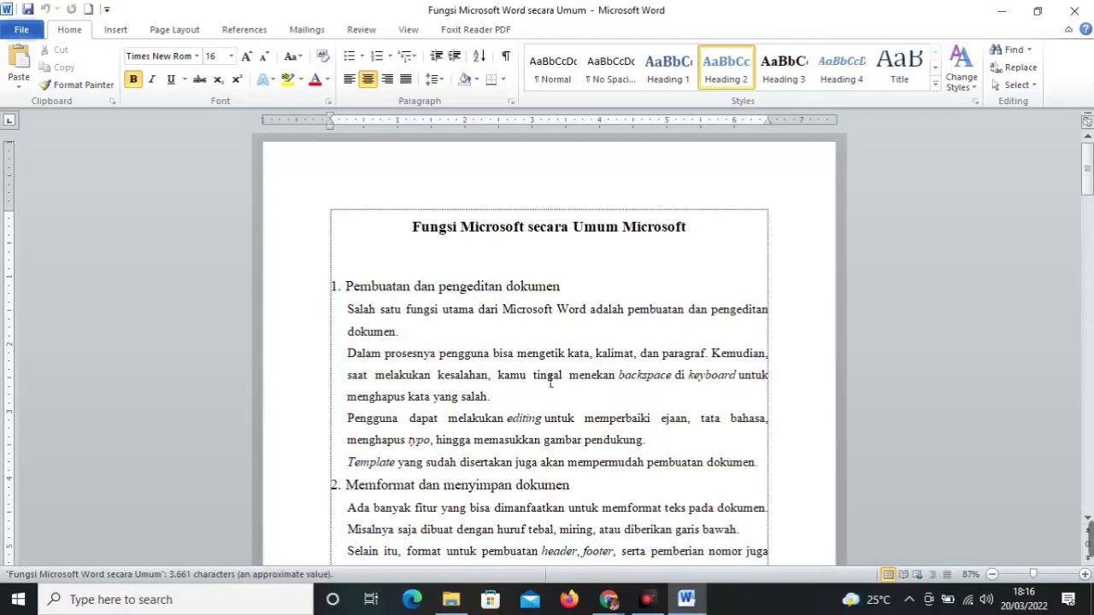
# - Dismiss the Office activation wizard and split the document window into two panes about halfway down
pyautogui.click(410, 29)
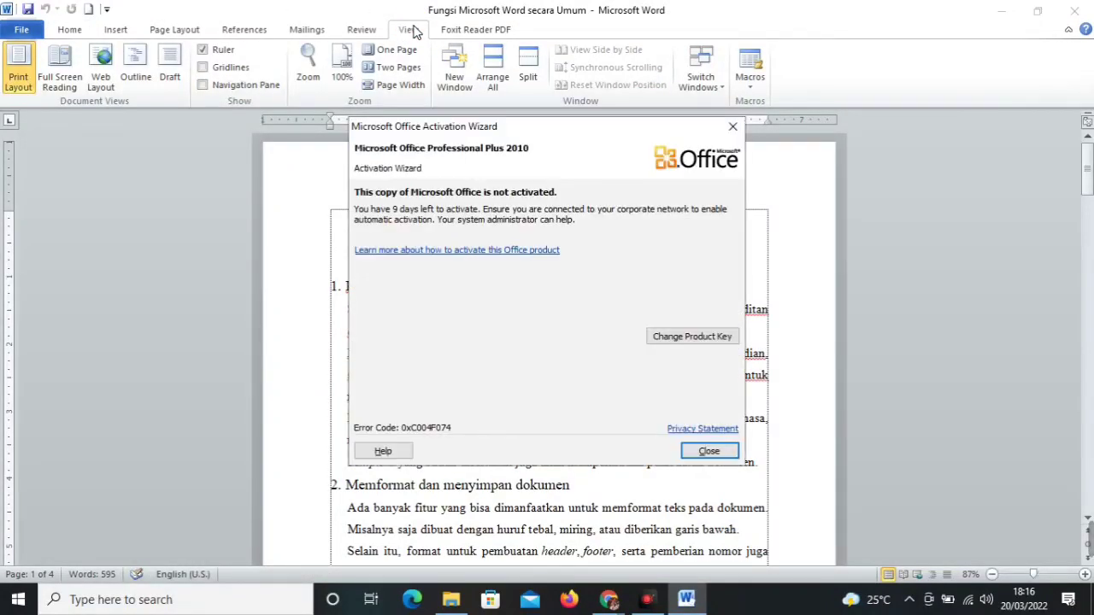
pyautogui.click(709, 450)
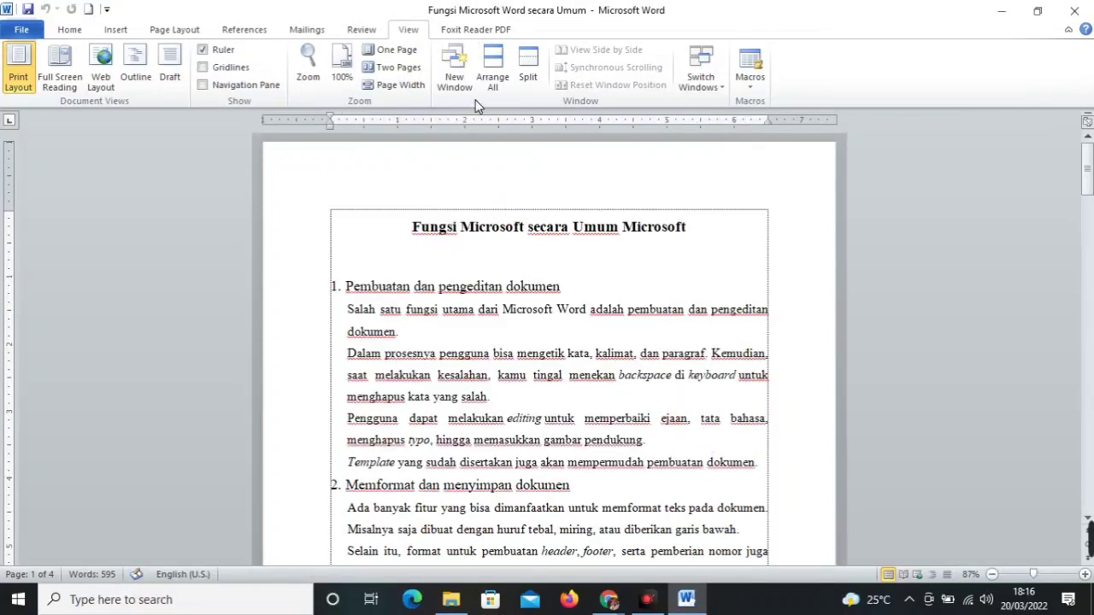
pyautogui.click(528, 73)
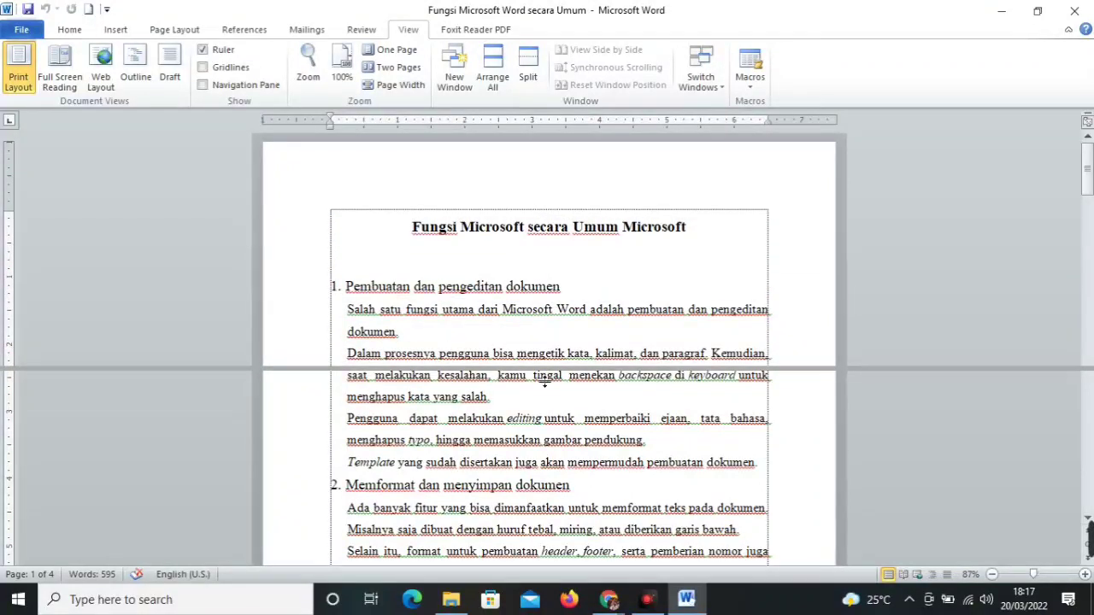
pyautogui.click(545, 381)
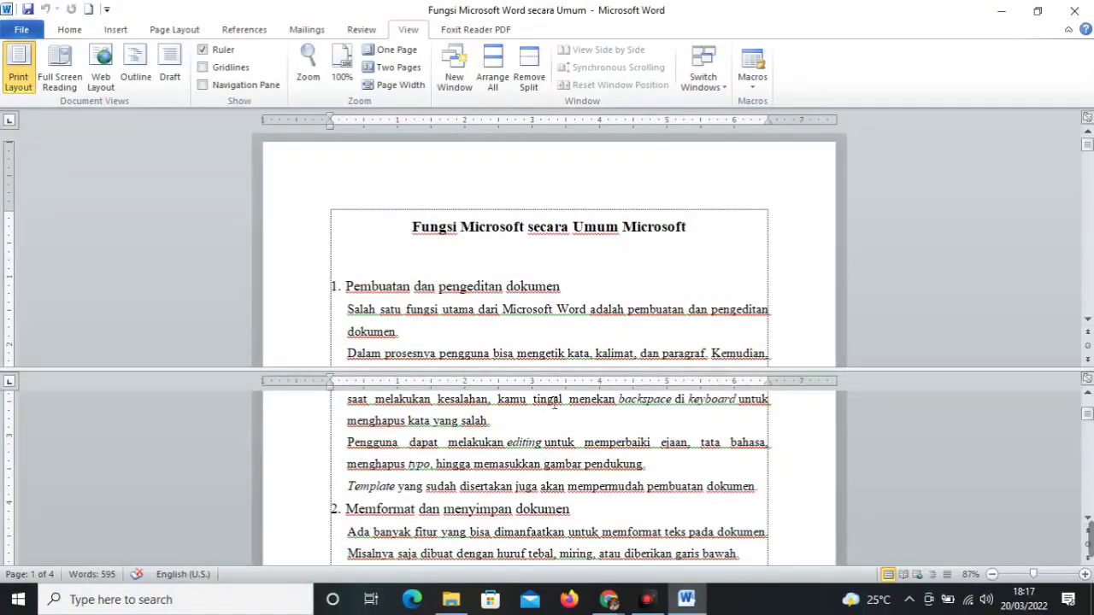
# - View section 3, Mencetak dokumen, in the lower pane alongside section 4, Sebagai alat kolaborasi, in the upper pane
pyautogui.scroll(-2, 570, 461)
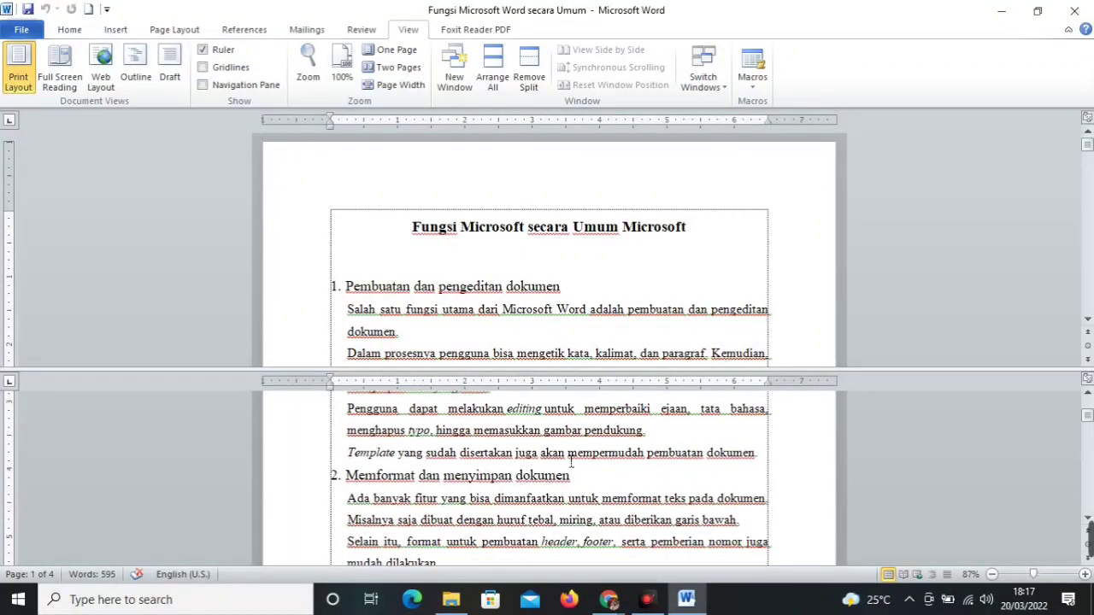
pyautogui.scroll(-2, 581, 462)
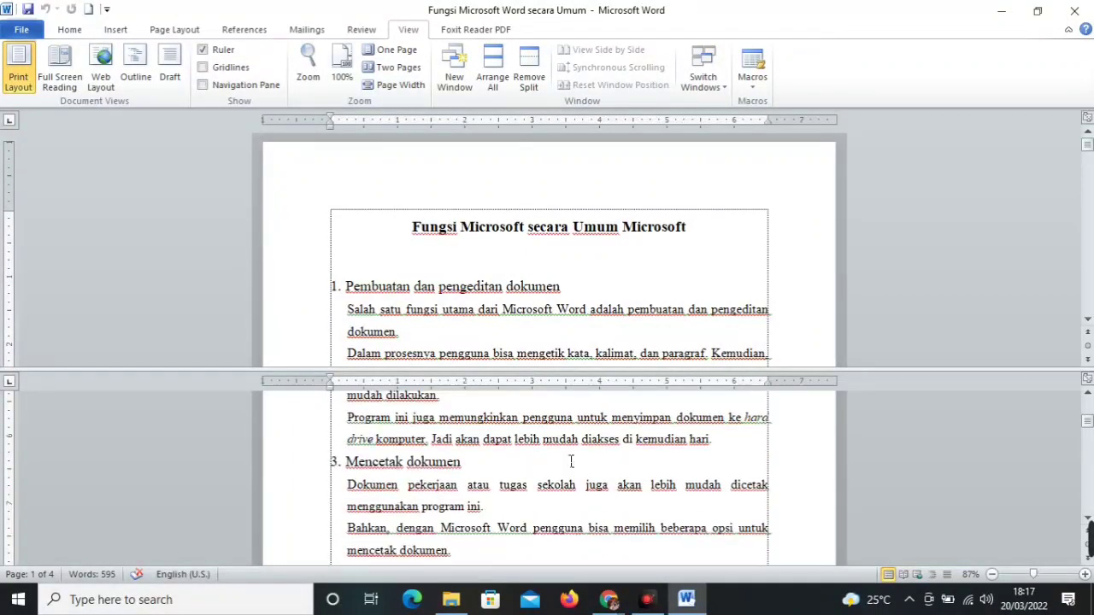
pyautogui.click(505, 271)
pyautogui.scroll(-4, 509, 275)
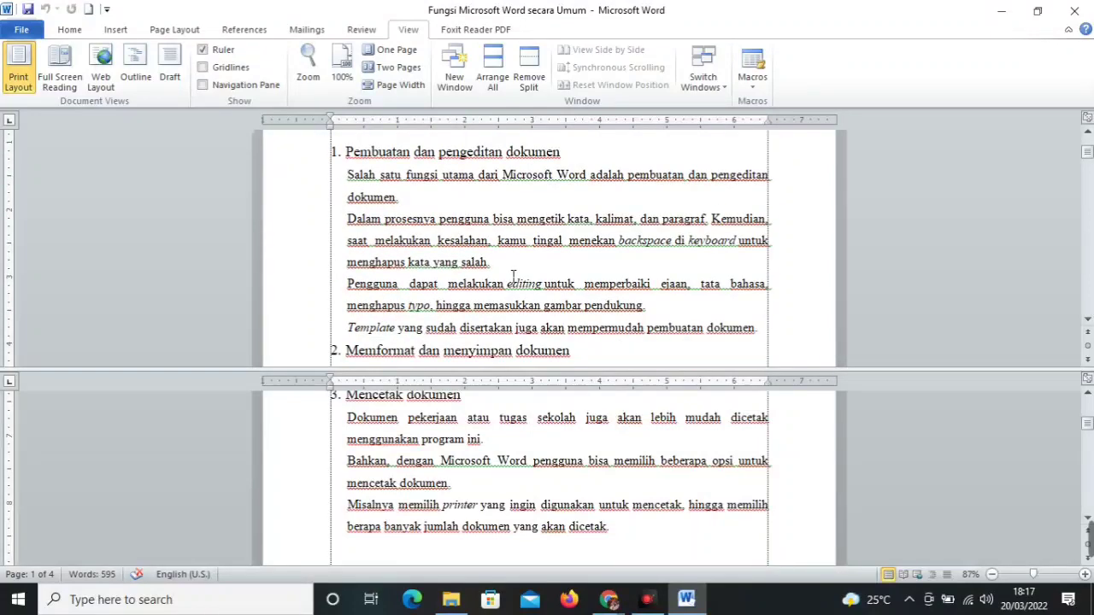
pyautogui.scroll(-5, 513, 276)
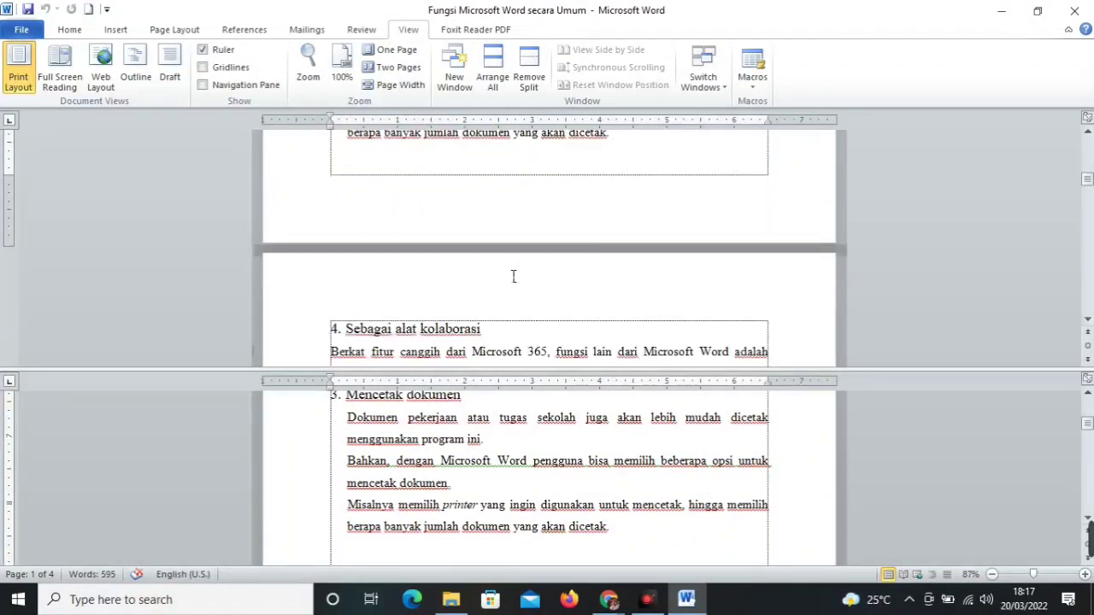
pyautogui.scroll(-2, 514, 276)
# - Bring the lower pane back to section 1, Pembuatan dan pengeditan dokumen, and the upper pane back to section 3
pyautogui.click(493, 455)
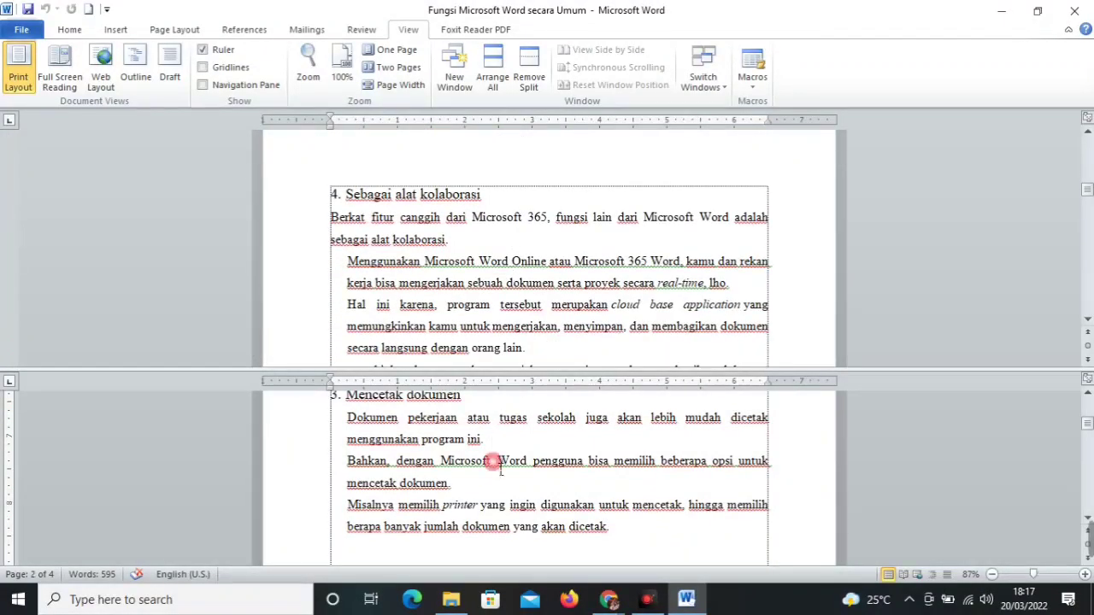
pyautogui.scroll(-3, 501, 464)
pyautogui.scroll(5, 501, 466)
pyautogui.scroll(4, 501, 466)
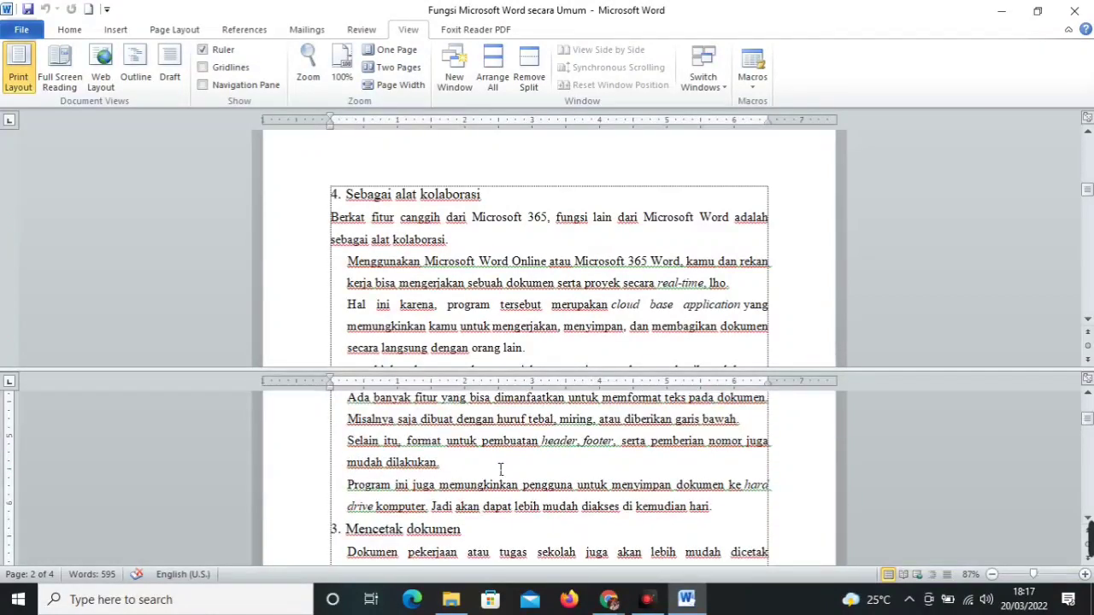
pyautogui.scroll(2, 504, 469)
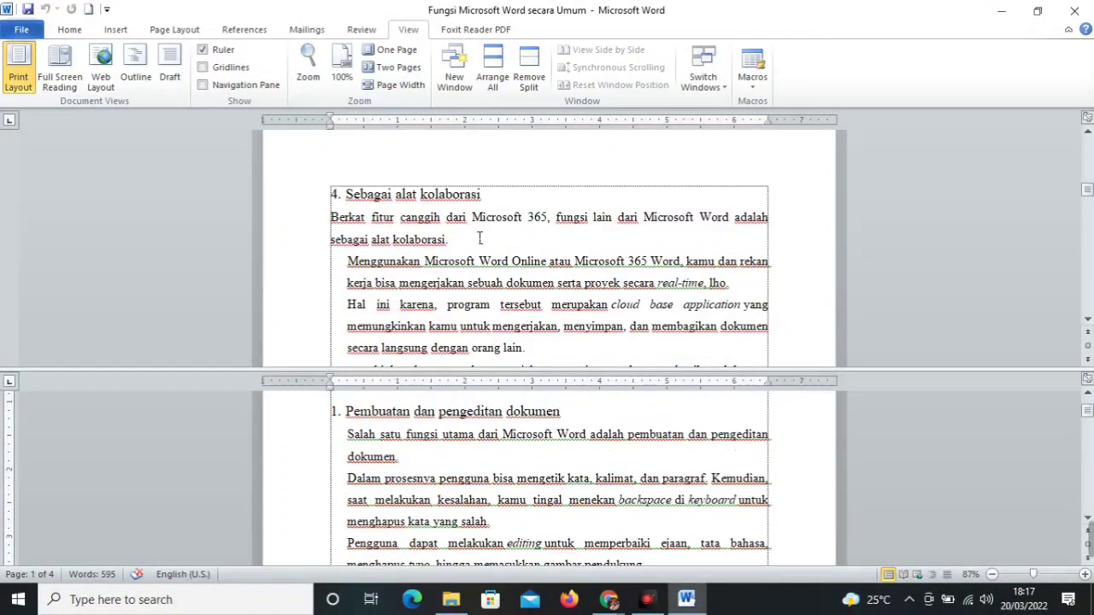
pyautogui.scroll(6, 481, 269)
pyautogui.scroll(2, 481, 269)
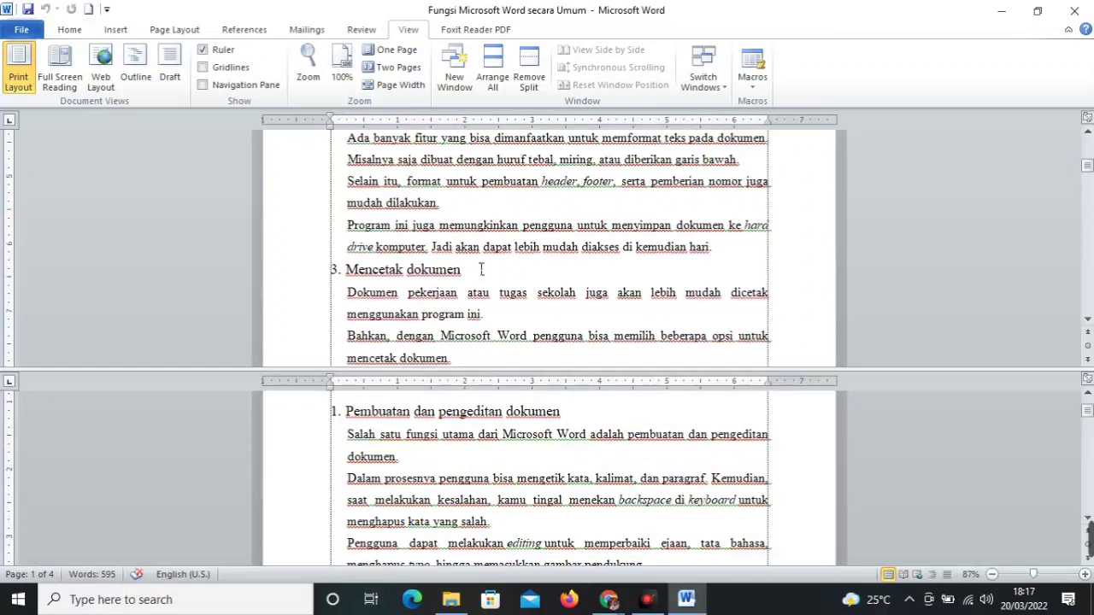
# - Read through the lower pane as far as page 3 while keeping section 3, Mencetak dokumen, in the upper pane
pyautogui.click(506, 480)
pyautogui.scroll(-2, 513, 476)
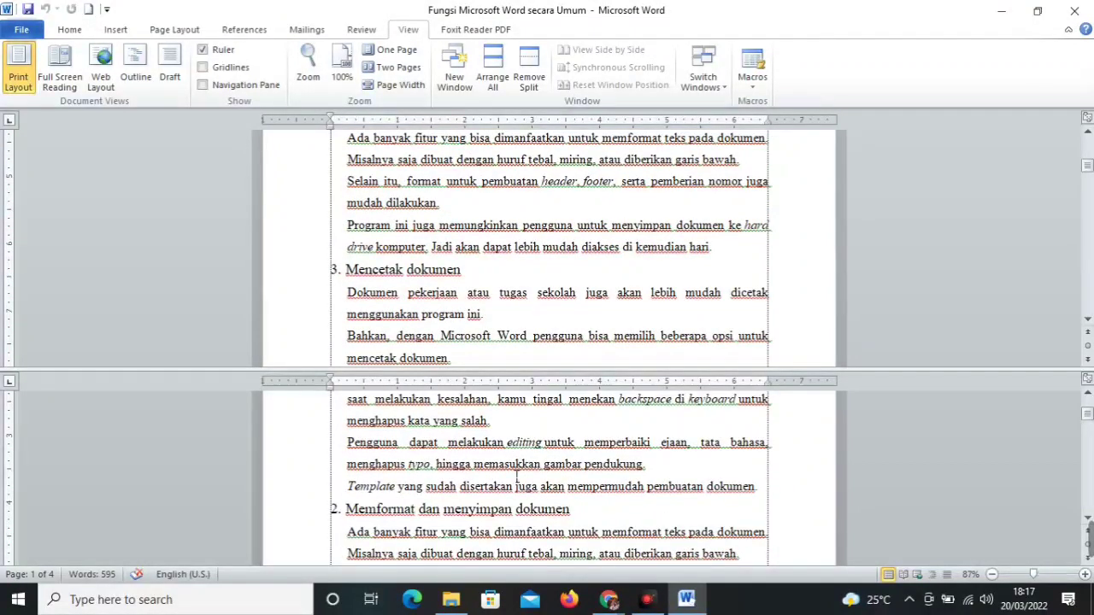
pyautogui.scroll(-1, 411, 500)
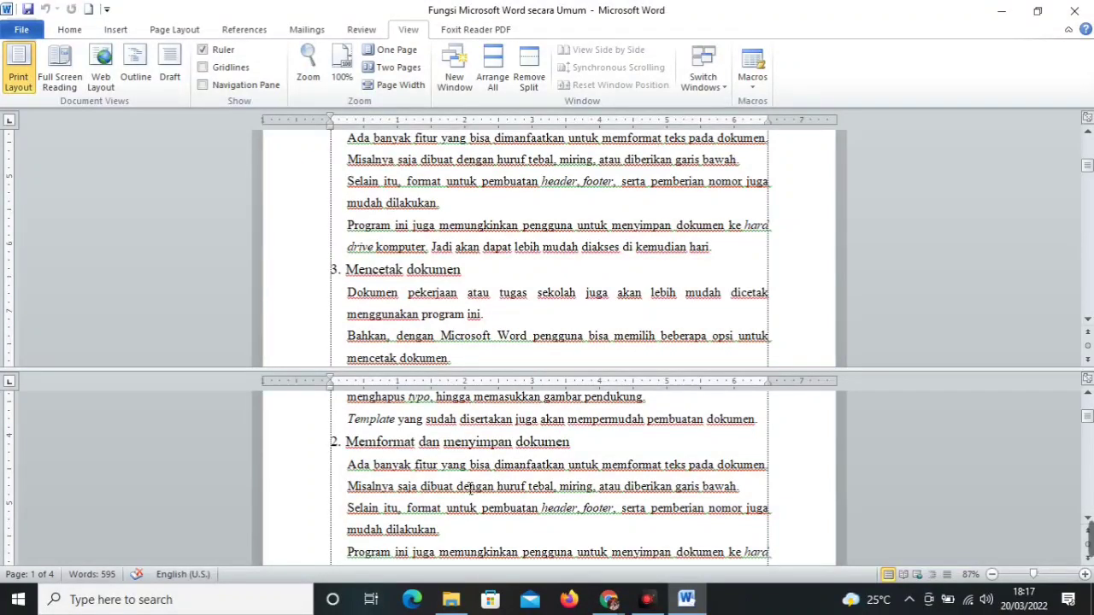
pyautogui.scroll(-2, 469, 488)
pyautogui.scroll(-5, 556, 469)
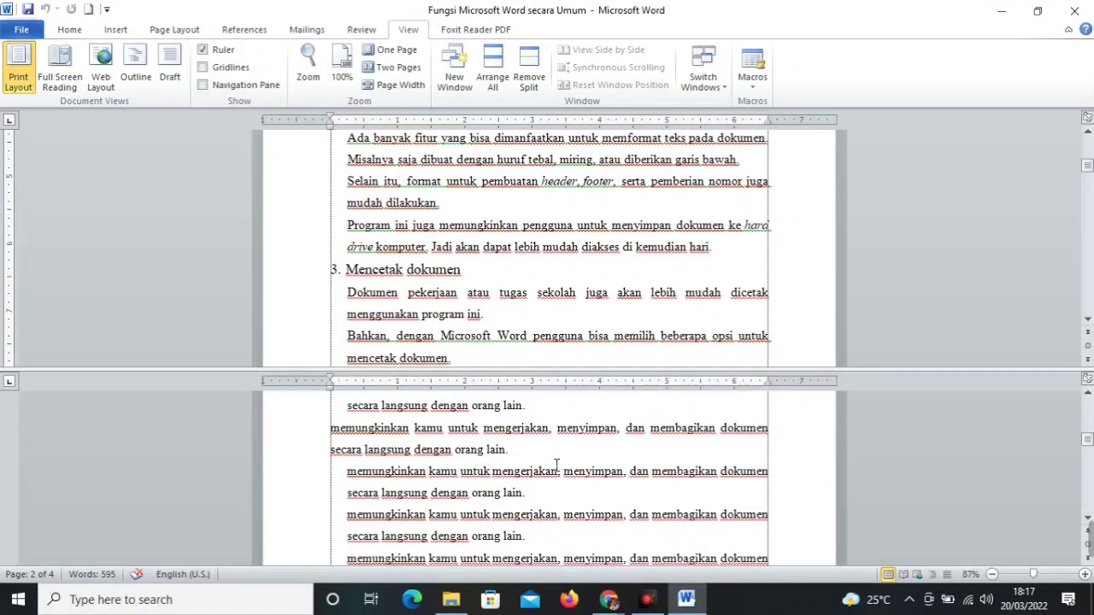
pyautogui.scroll(-6, 556, 467)
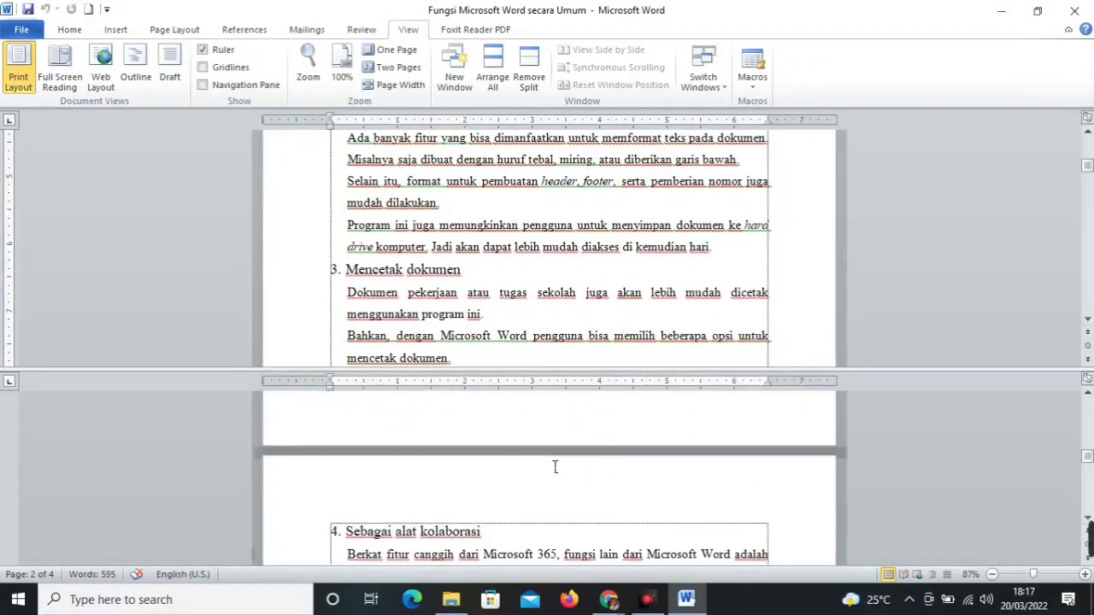
pyautogui.scroll(-8, 555, 469)
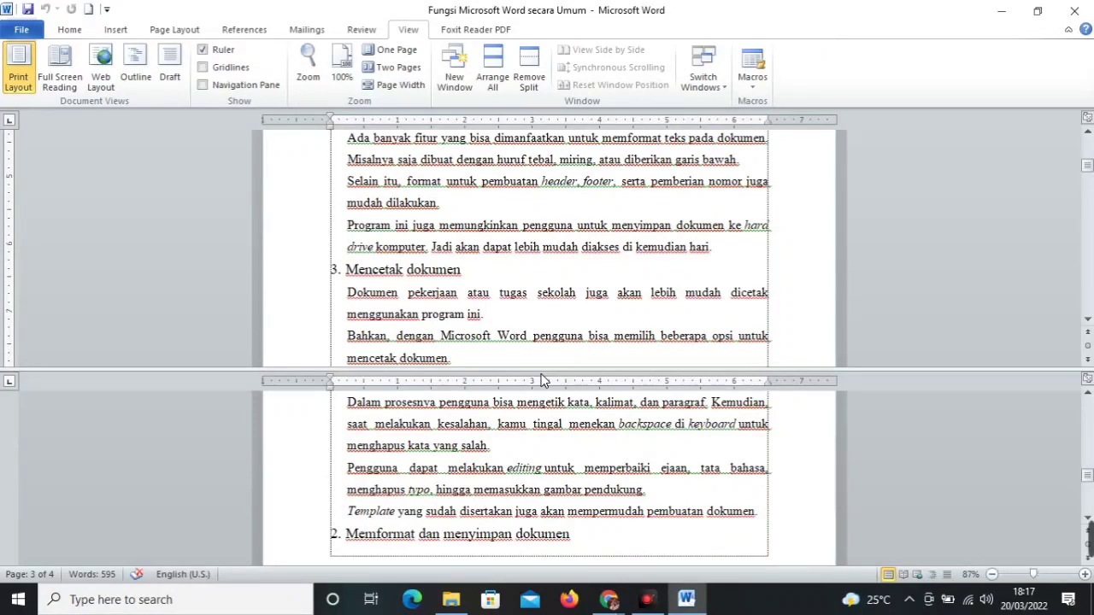
# - Compare sections 1 and 2 in the upper pane with the page 3 and 4 text in the lower pane
pyautogui.scroll(3, 525, 275)
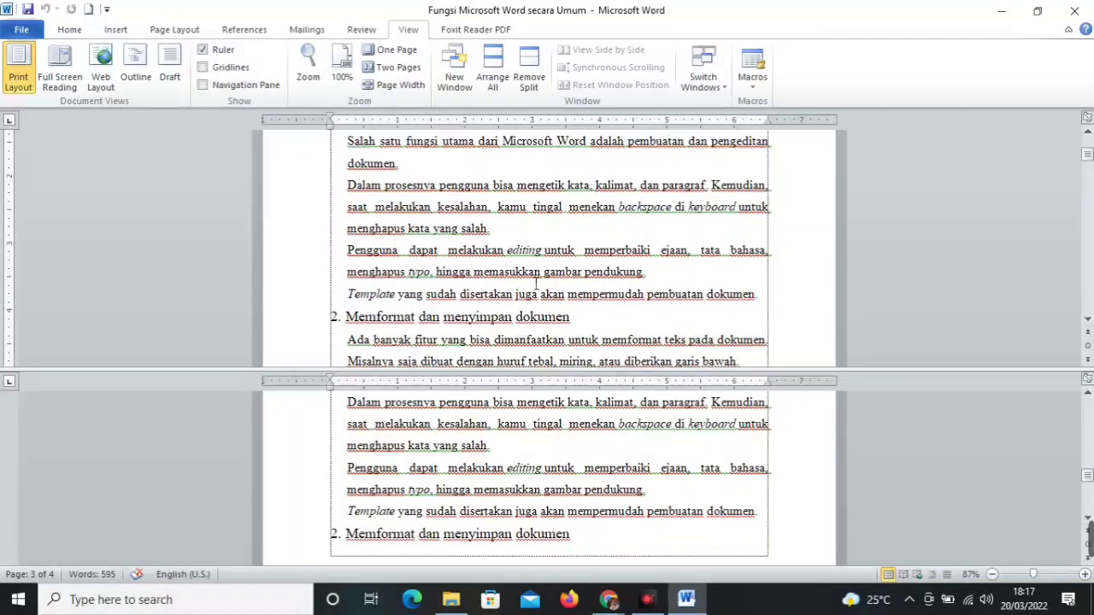
pyautogui.scroll(2, 414, 227)
pyautogui.scroll(-2, 510, 258)
pyautogui.scroll(-10, 504, 491)
pyautogui.scroll(15, 511, 486)
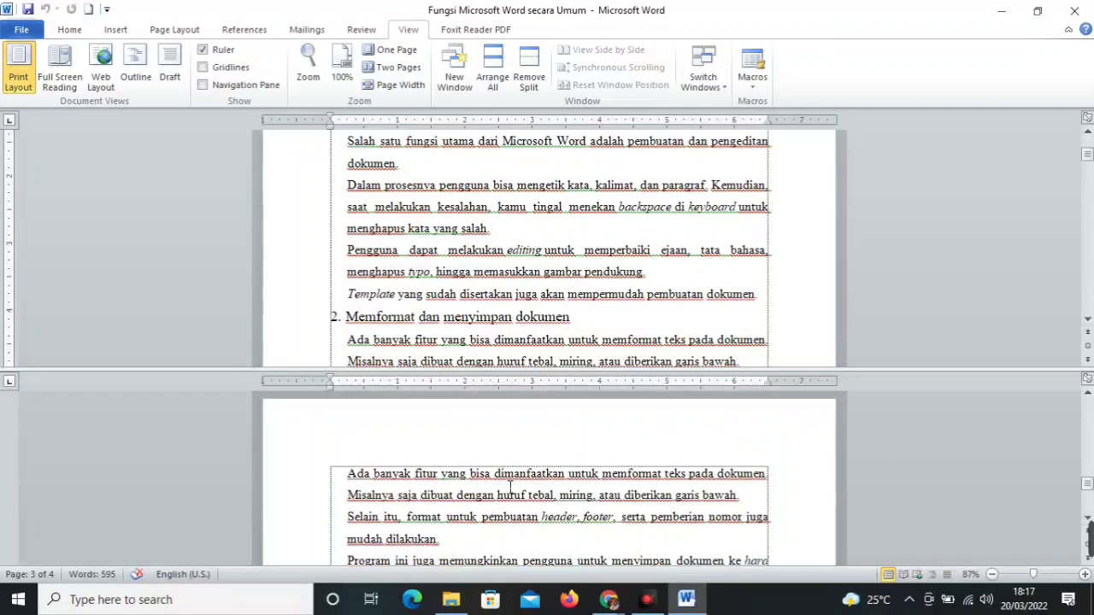
pyautogui.scroll(8, 511, 487)
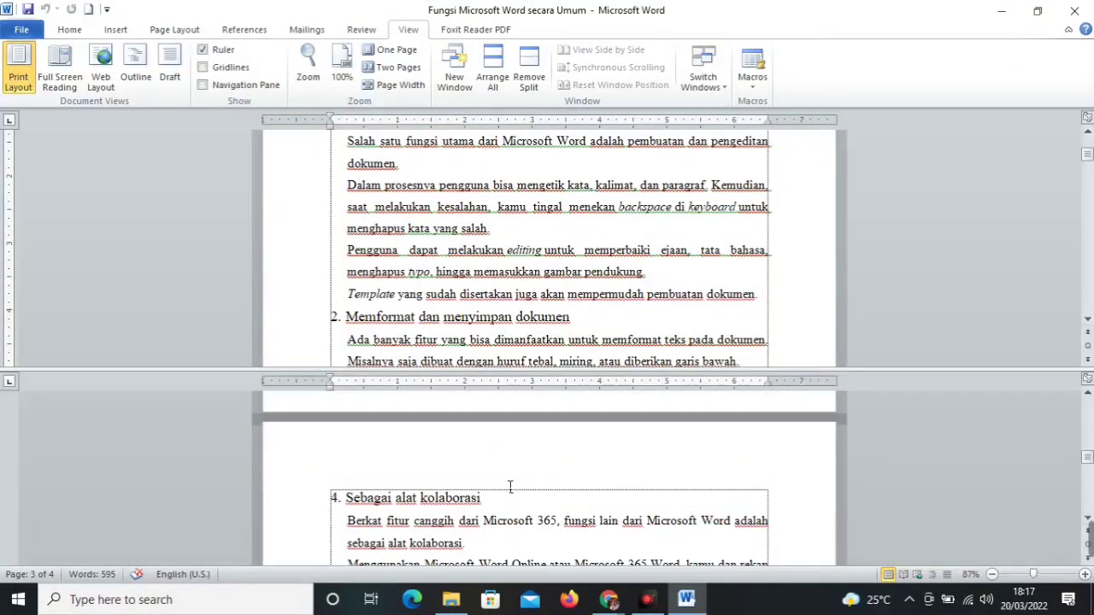
# - Compare section 3 on page 1 in the upper pane with the collaboration section on page 3 in the lower pane
pyautogui.click(493, 248)
pyautogui.scroll(-6, 496, 252)
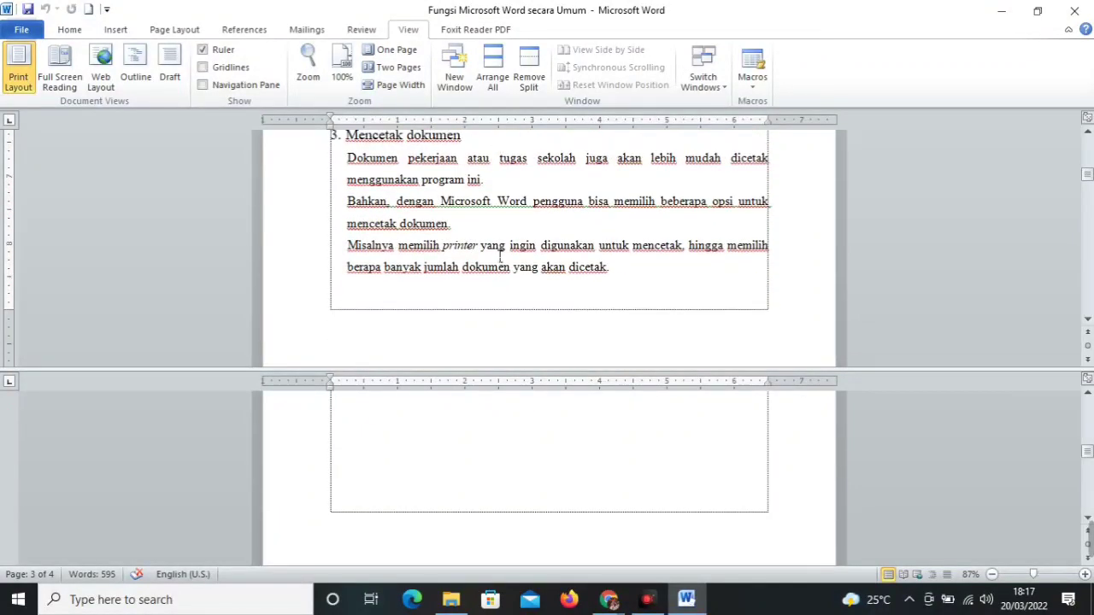
pyautogui.scroll(-10, 466, 466)
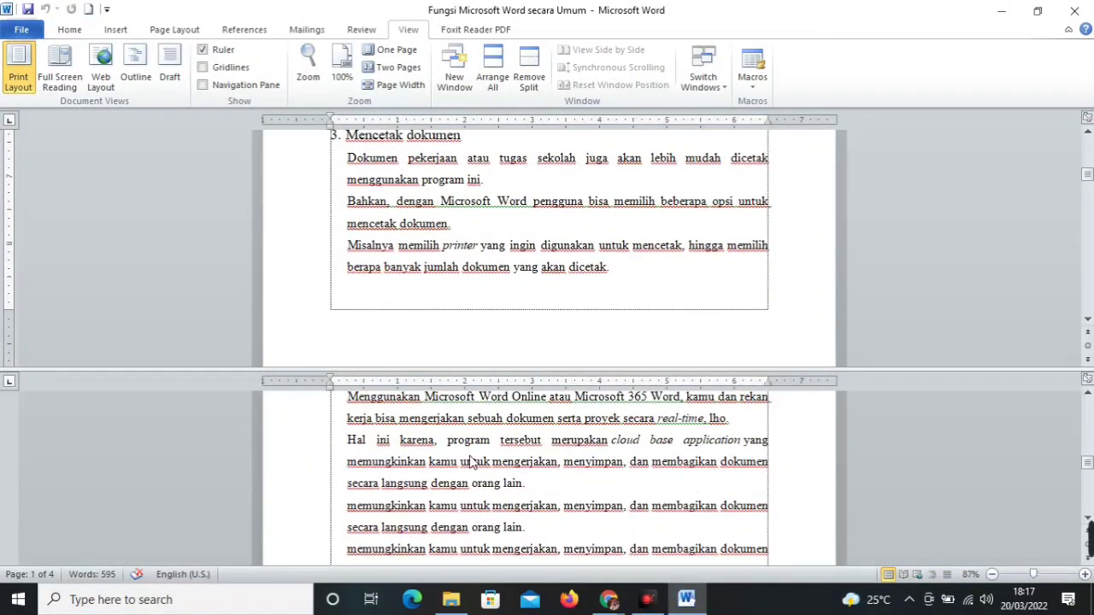
pyautogui.scroll(3, 475, 211)
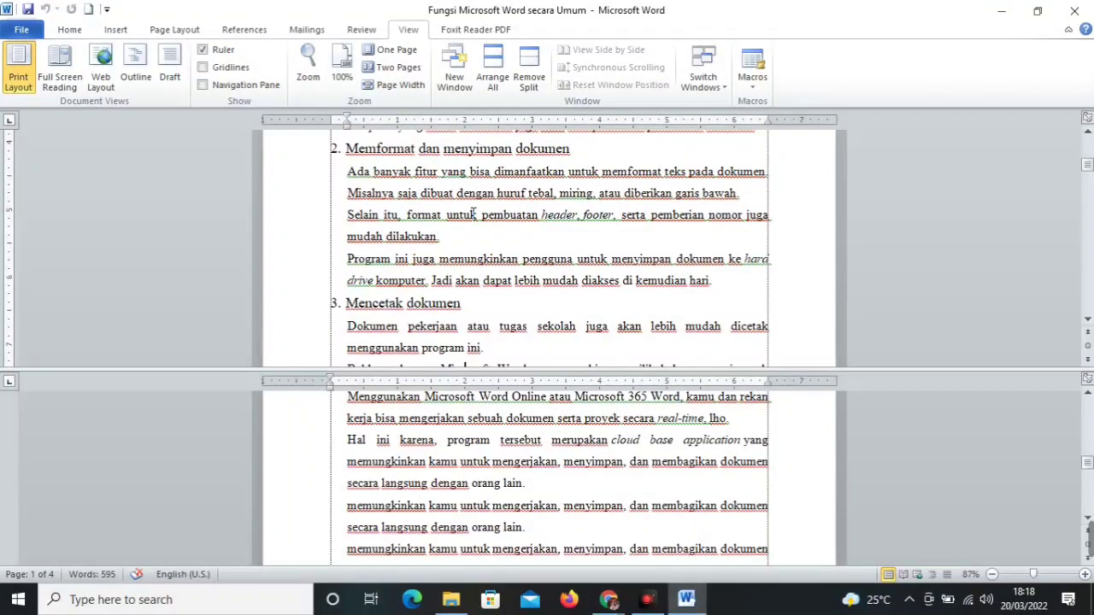
pyautogui.scroll(-3, 475, 213)
pyautogui.click(499, 460)
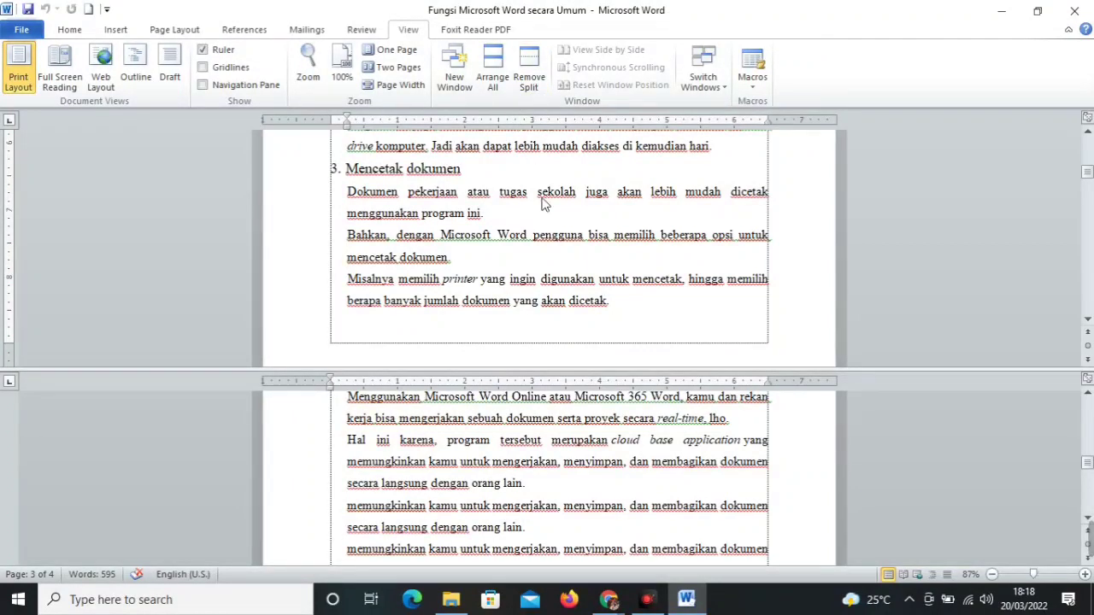
# - Remove the window split and view the transition from section 3 to section 4 in the single document view
pyautogui.click(531, 68)
pyautogui.scroll(-5, 578, 362)
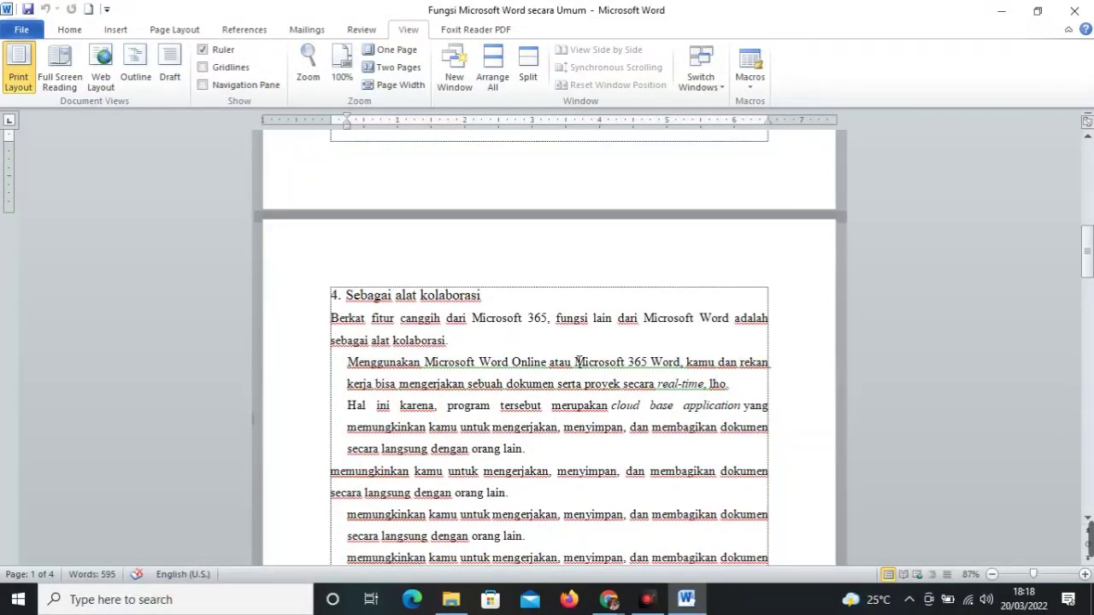
pyautogui.scroll(4, 579, 363)
pyautogui.scroll(-4, 579, 363)
pyautogui.scroll(-1, 578, 373)
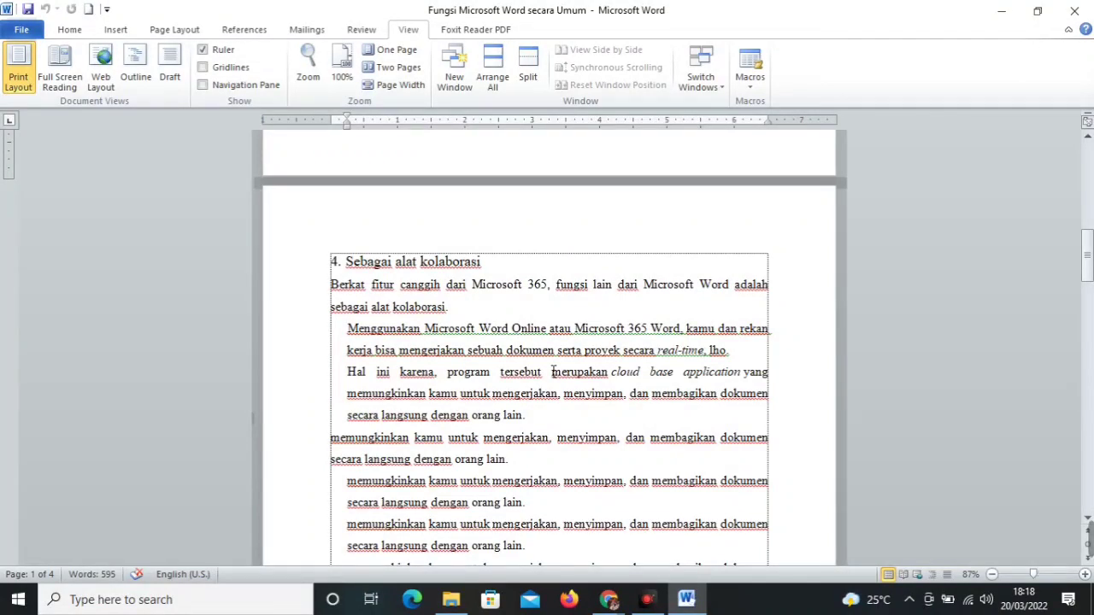
pyautogui.scroll(3, 553, 372)
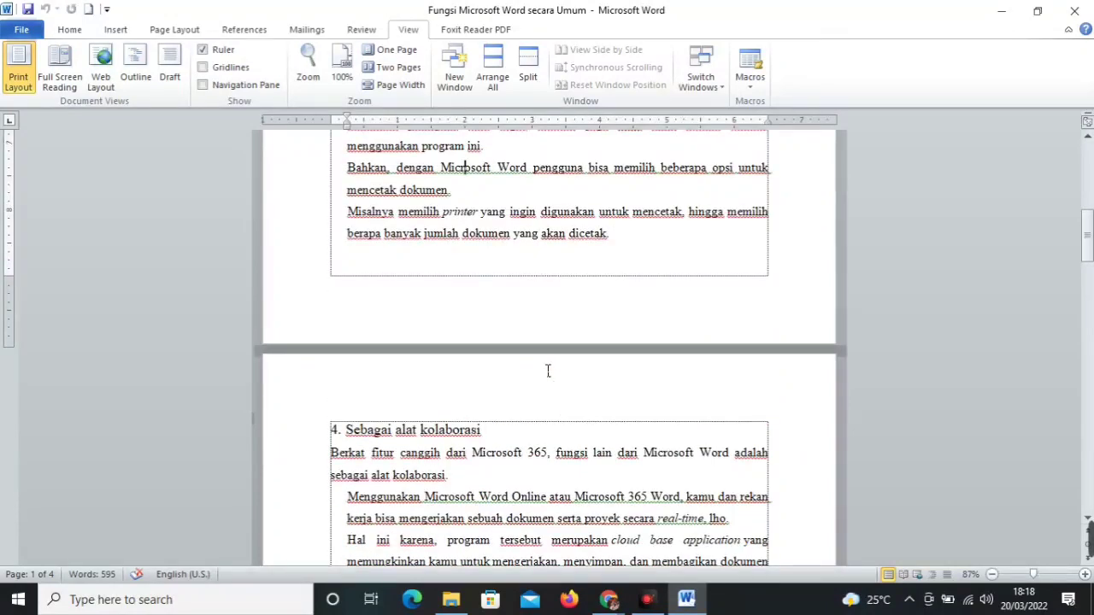
# - Minimize the Word document, open Microsoft Excel 2010 from the desktop, and select cell B5 in the blank workbook
pyautogui.click(1001, 10)
pyautogui.click(1002, 9)
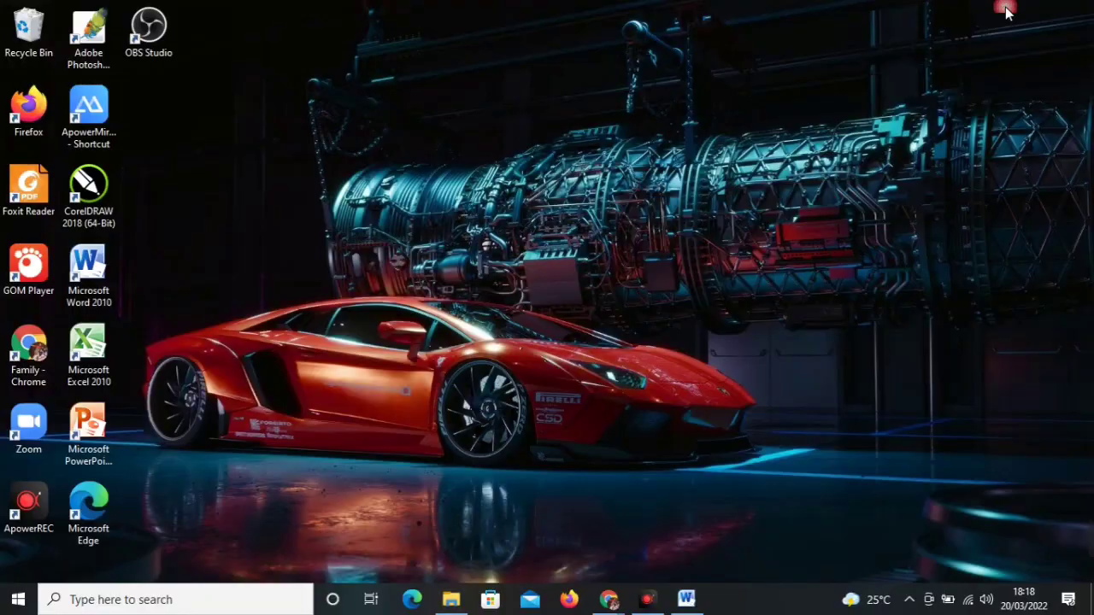
pyautogui.doubleClick(79, 342)
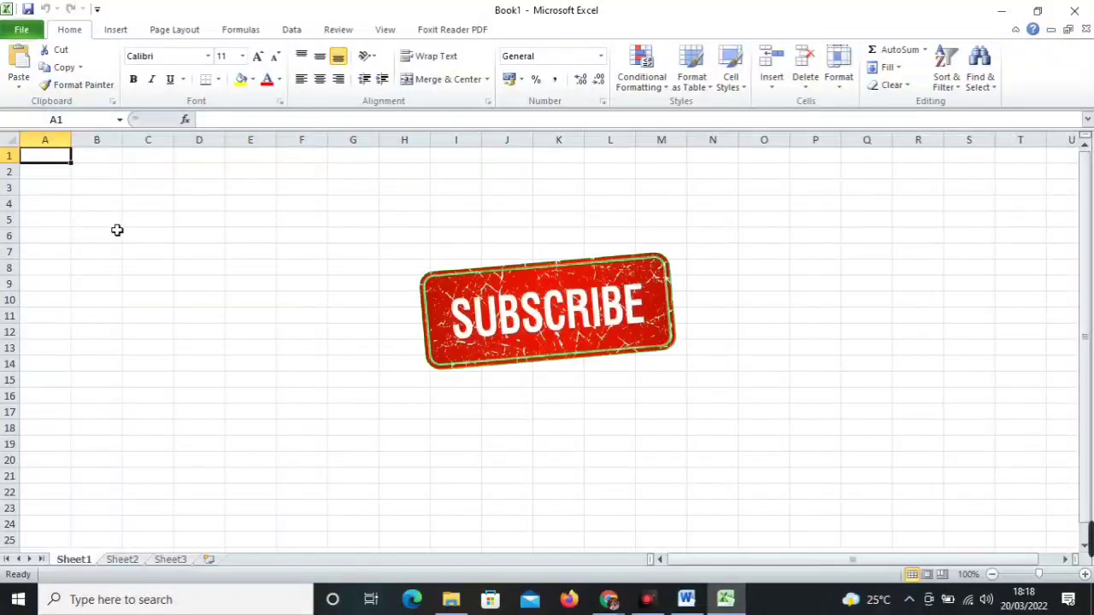
pyautogui.click(118, 223)
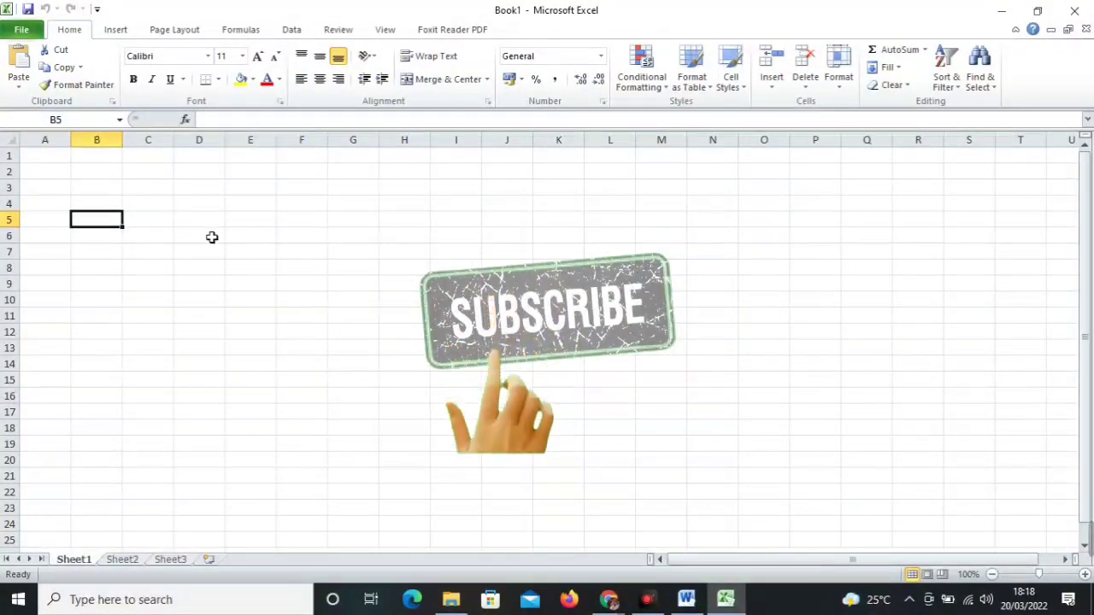
pyautogui.click(709, 451)
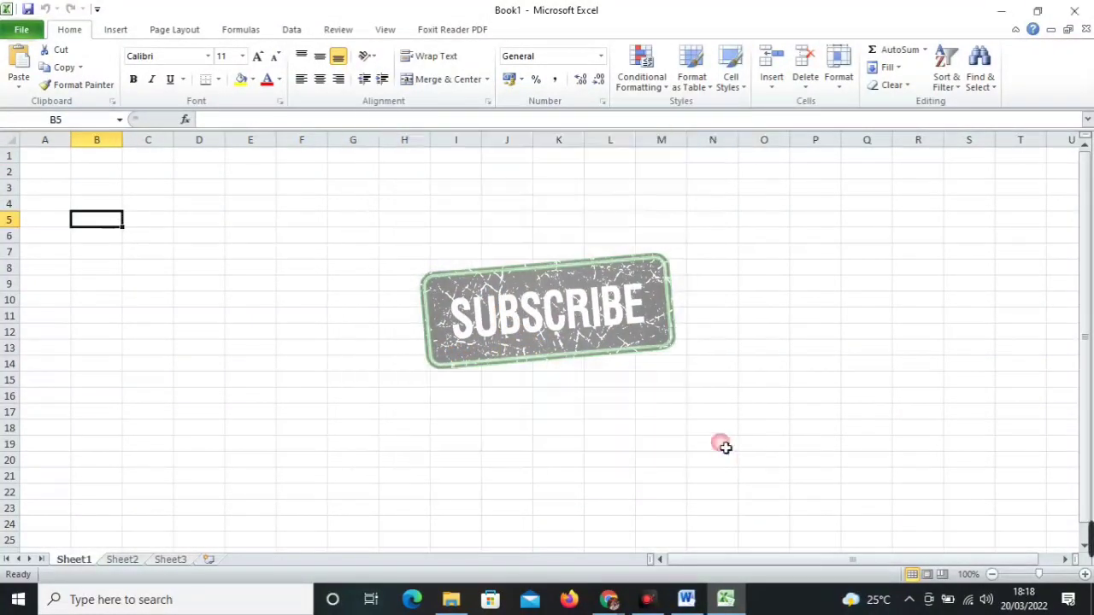
# - Select rectangular cell blocks in Sheet1, including C3:D18, F3:G18 and C3:E21
pyautogui.moveTo(146, 193); pyautogui.dragTo(197, 418)
pyautogui.click(101, 209)
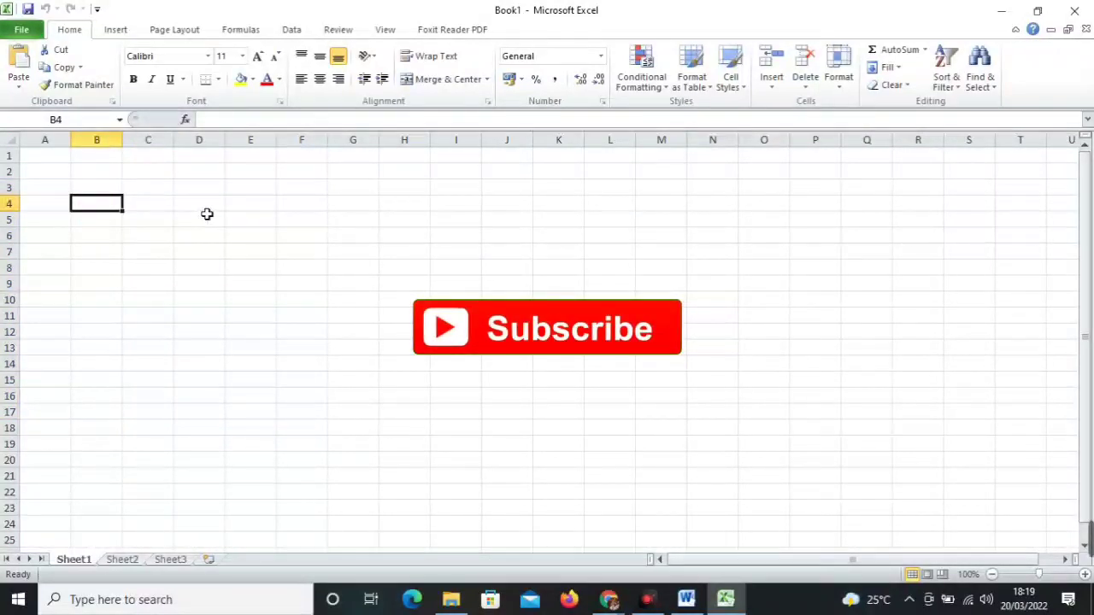
pyautogui.moveTo(160, 188); pyautogui.dragTo(220, 437)
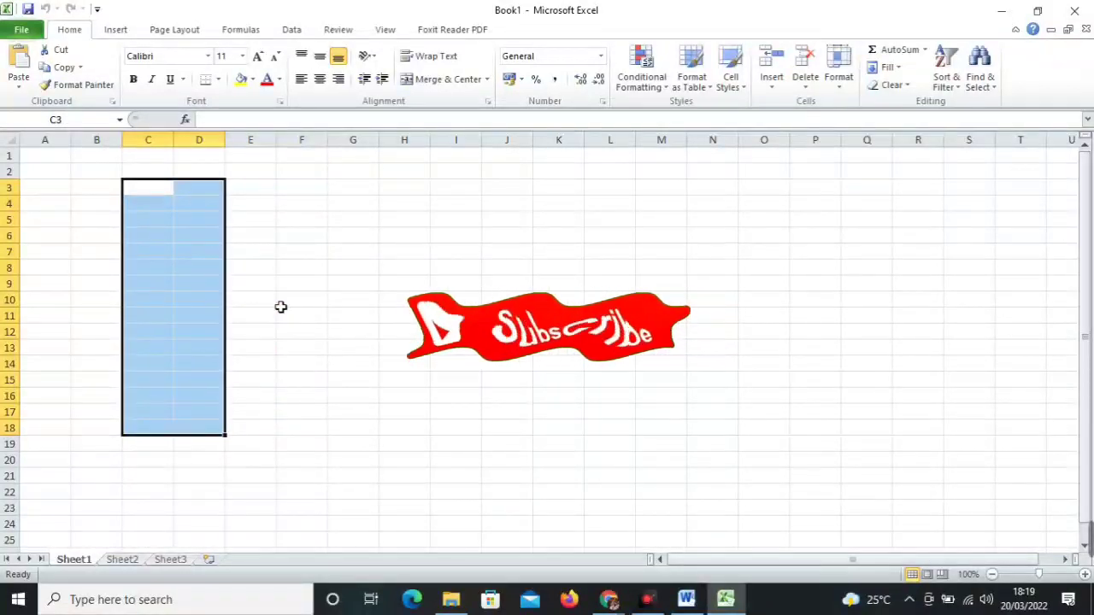
pyautogui.moveTo(310, 195); pyautogui.dragTo(341, 436)
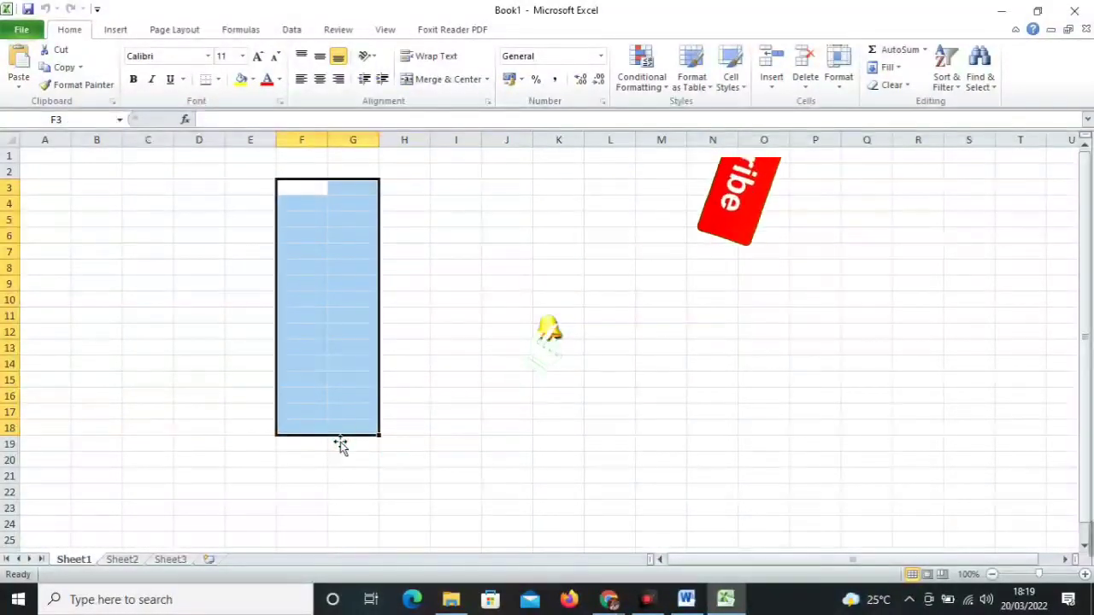
pyautogui.moveTo(139, 186); pyautogui.dragTo(245, 477)
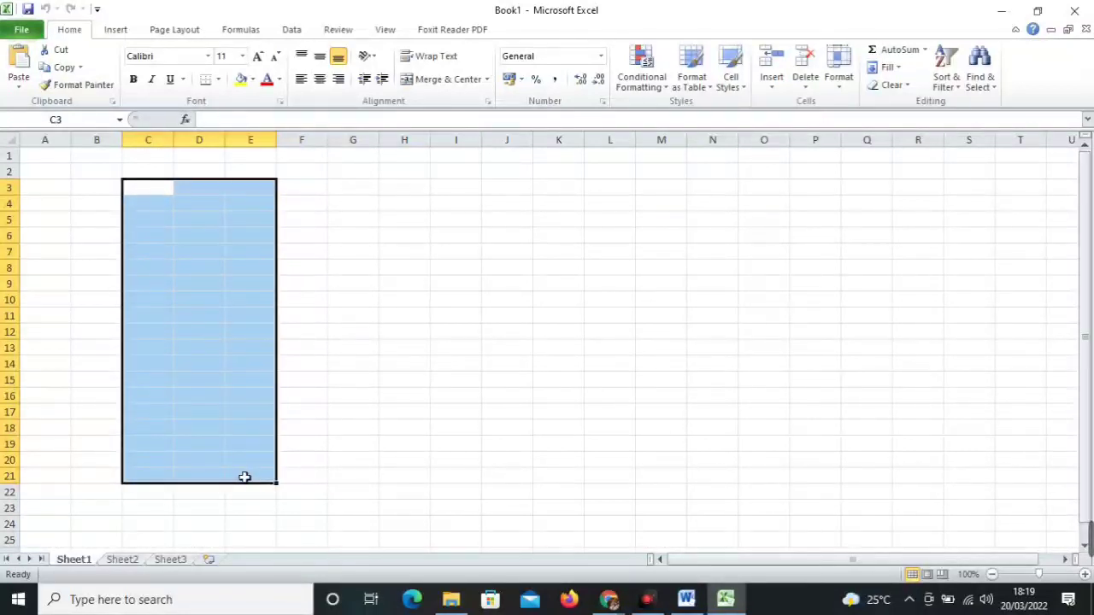
# - Switch back to Word and select a vertical text block across the beginning of the section 1 heading and the line beneath it
pyautogui.click(686, 602)
pyautogui.scroll(-4, 606, 368)
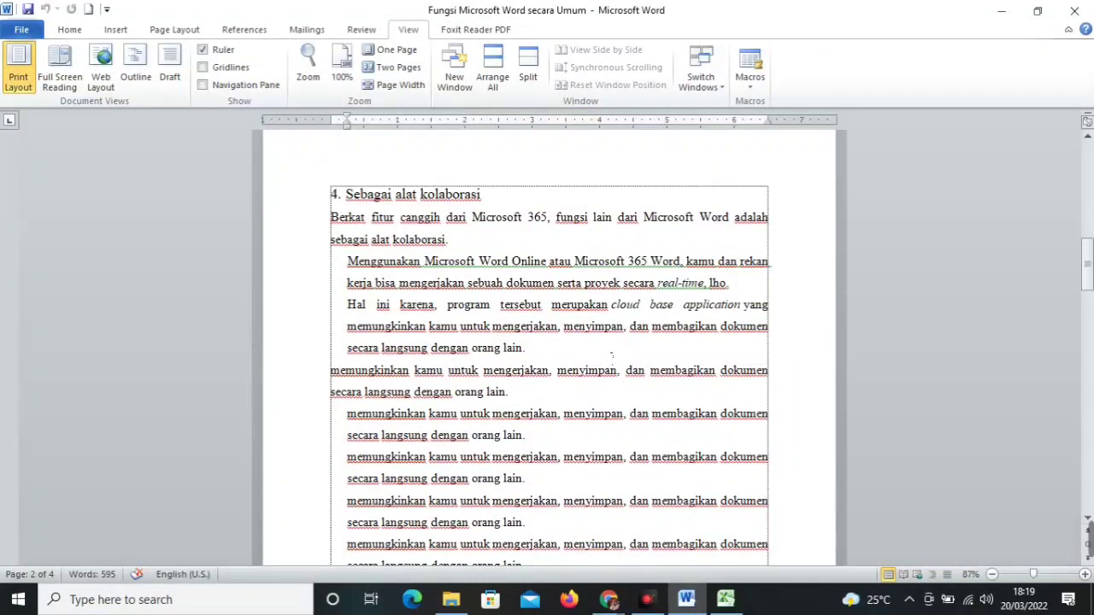
pyautogui.scroll(8, 586, 316)
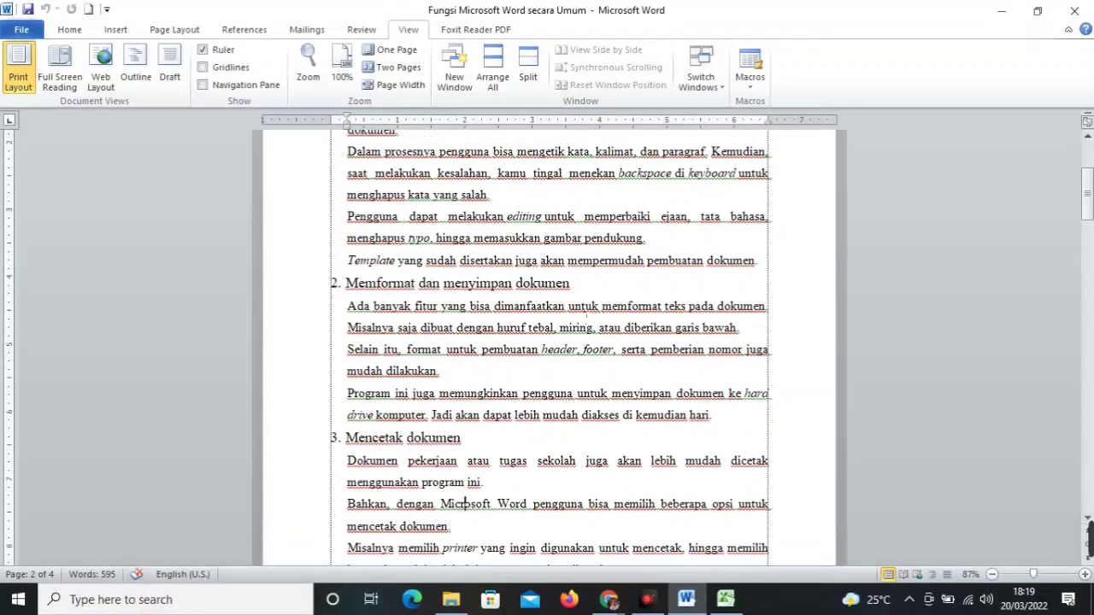
pyautogui.scroll(-10, 593, 317)
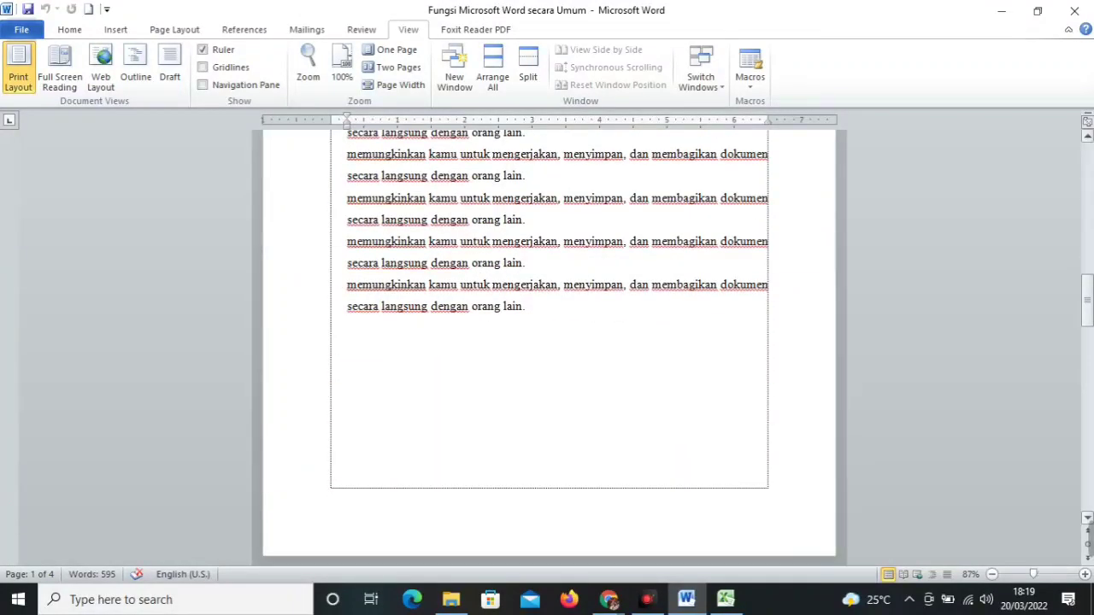
pyautogui.moveTo(1088, 307); pyautogui.dragTo(1075, 128)
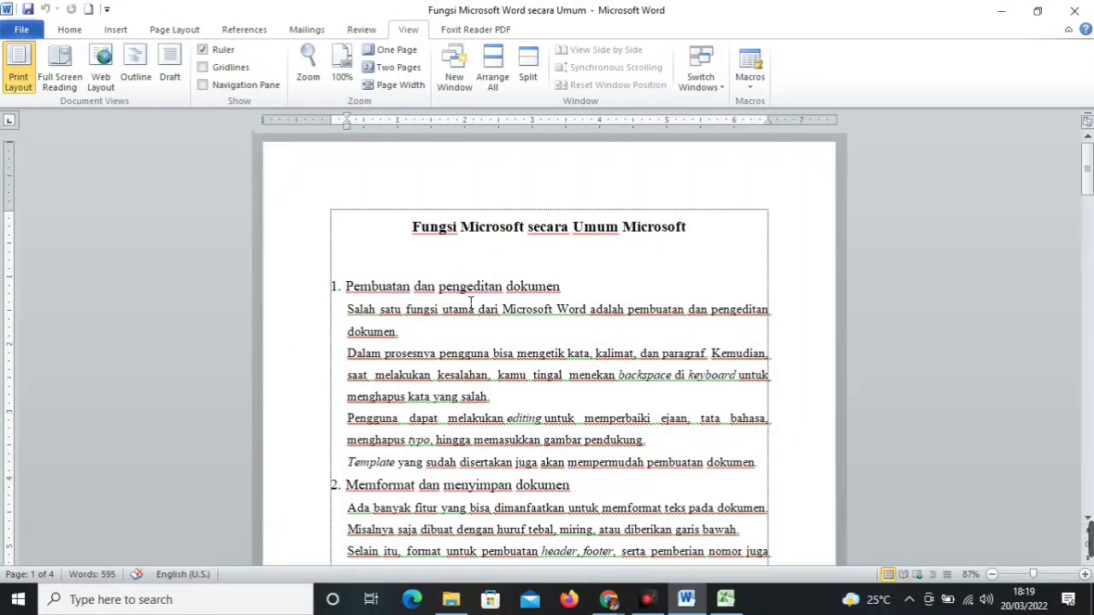
pyautogui.press('alt')
pyautogui.moveTo(445, 286); pyautogui.dragTo(455, 330)
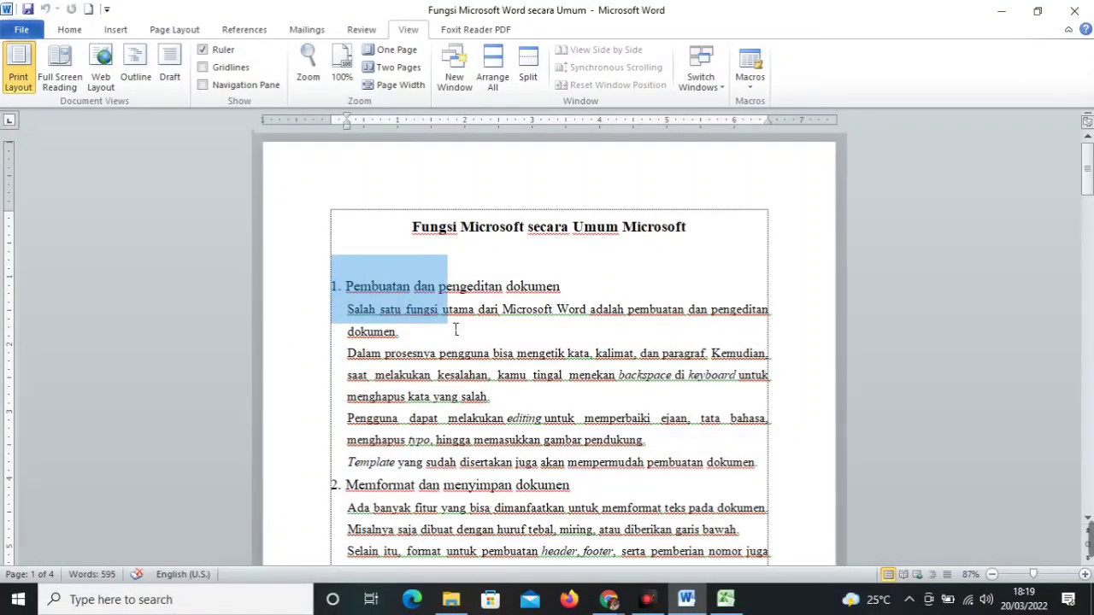
pyautogui.click(470, 287)
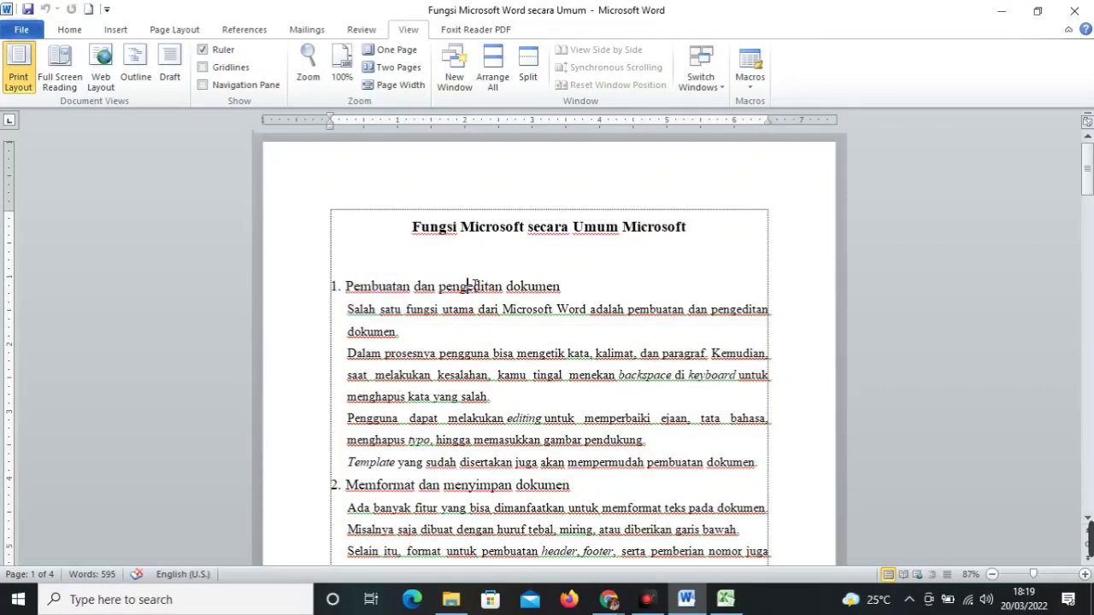
pyautogui.keyDown('alt'); pyautogui.click(473, 313); pyautogui.keyUp('alt')
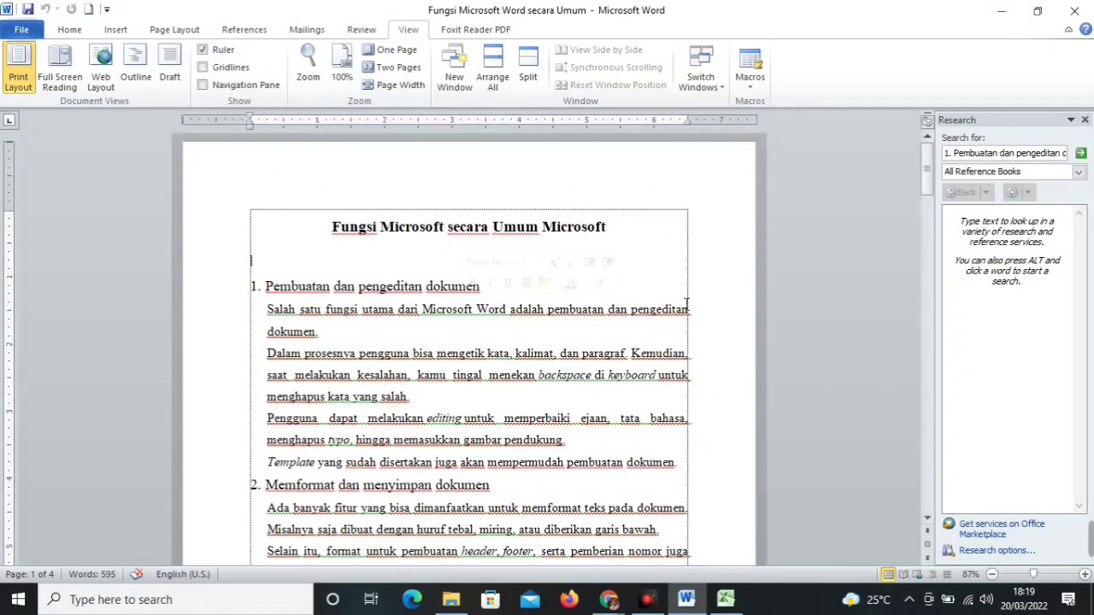
pyautogui.click(1084, 121)
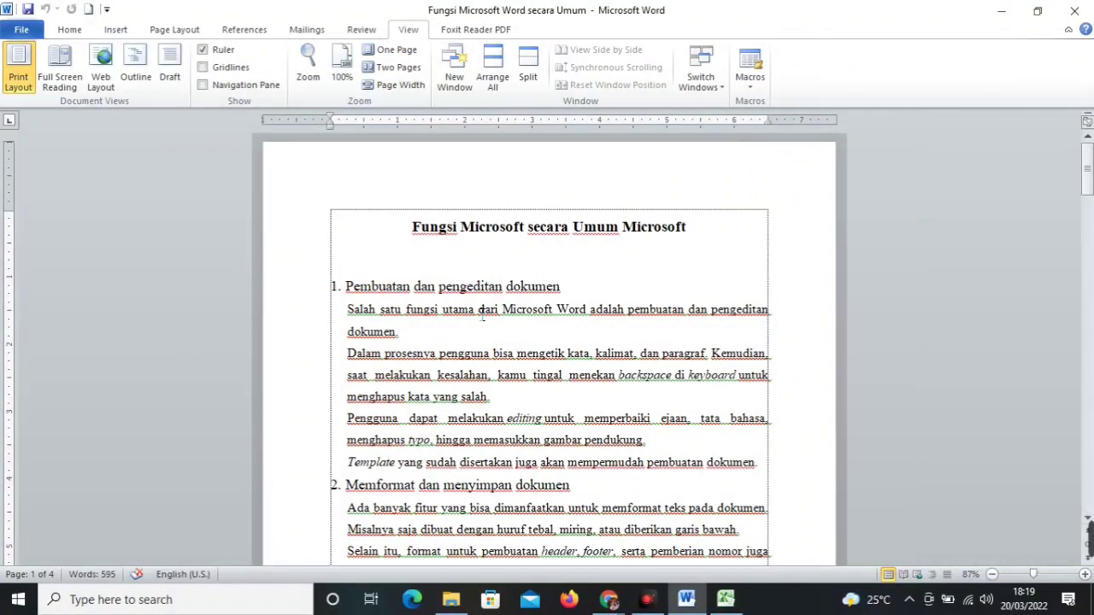
# - Copy a vertical block of text through the middle of page 1, from the section 1 heading to the end of section 3
pyautogui.click(481, 315)
pyautogui.keyDown('alt'); pyautogui.moveTo(481, 281); pyautogui.dragTo(625, 489); pyautogui.keyUp('alt')
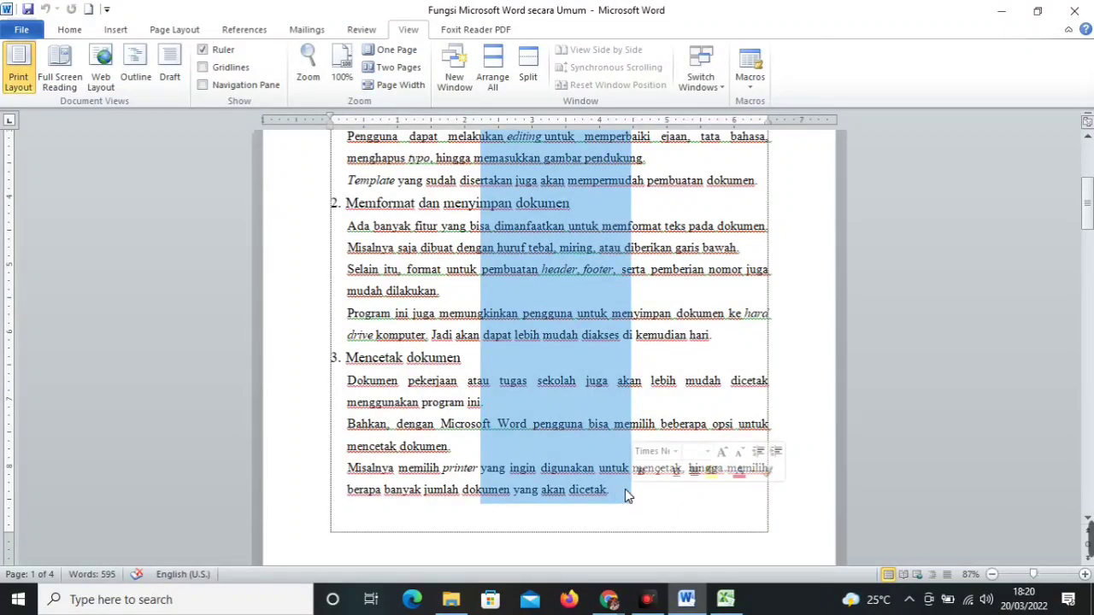
pyautogui.rightClick(561, 288)
pyautogui.click(593, 309)
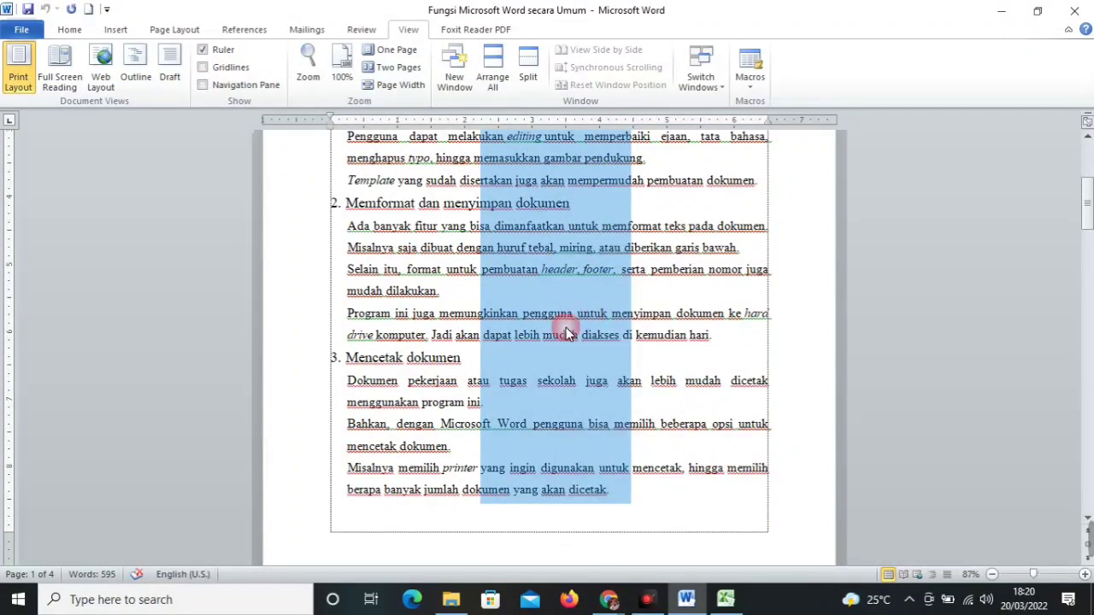
# - Paste the copied vertical block below the last paragraph on page 4
pyautogui.scroll(-5, 530, 248)
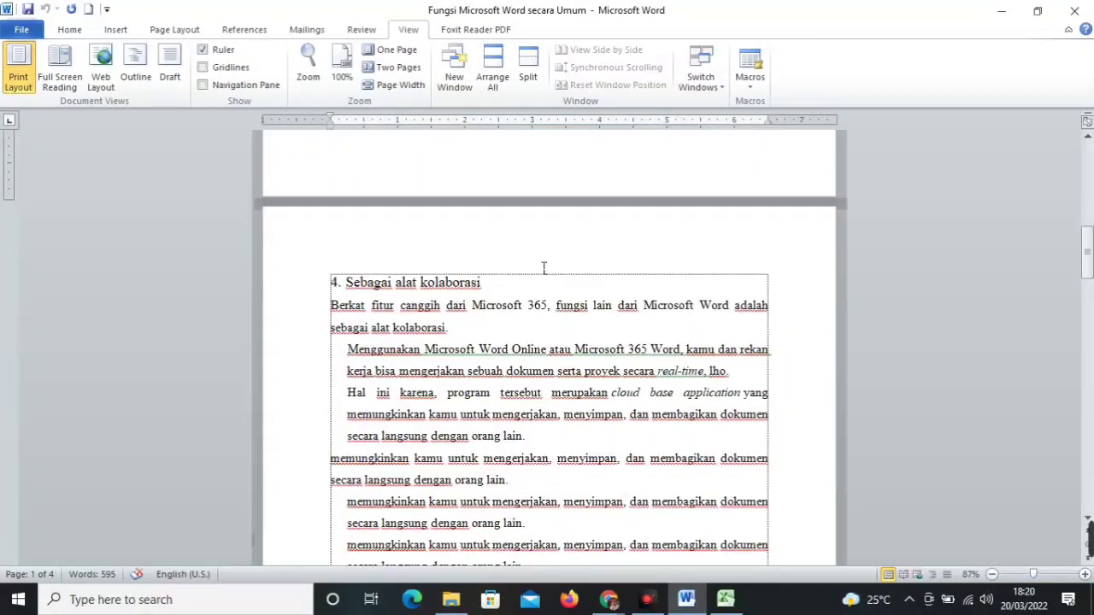
pyautogui.scroll(5, 543, 268)
pyautogui.scroll(-14, 543, 269)
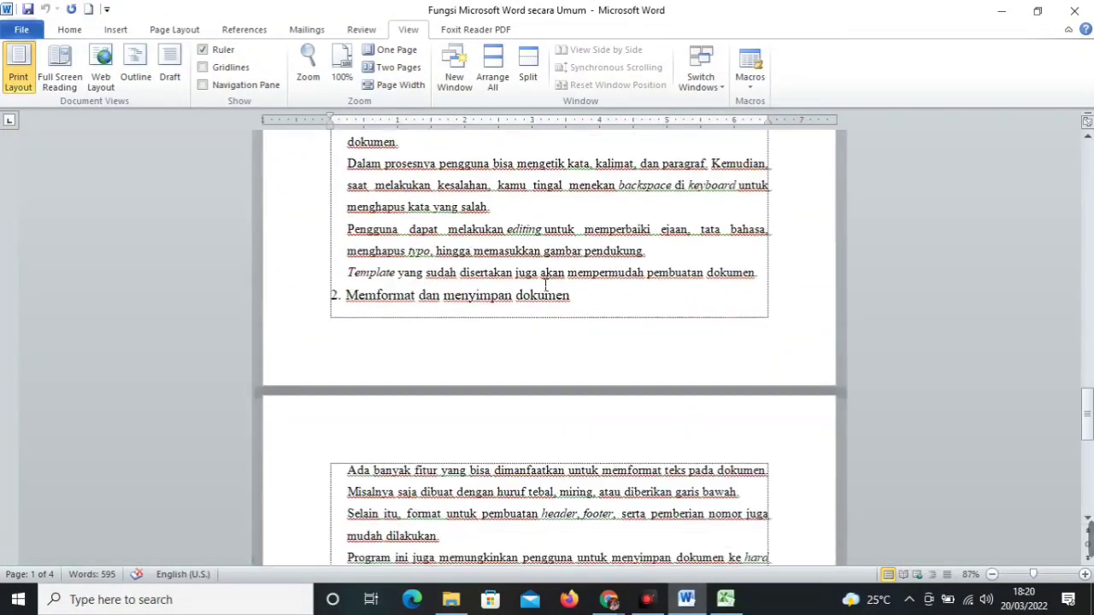
pyautogui.scroll(-9, 543, 285)
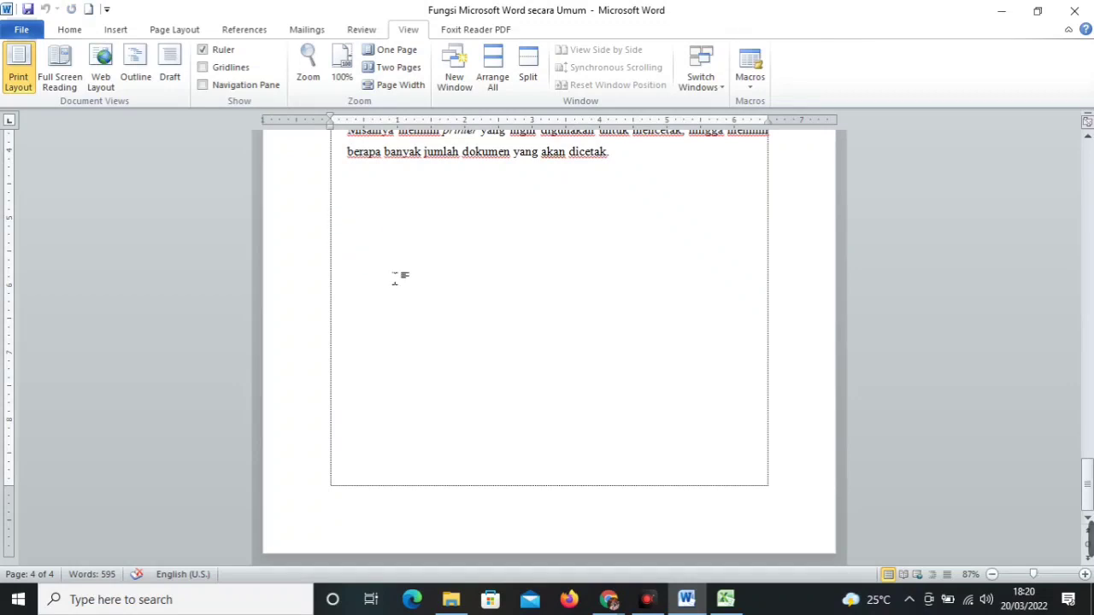
pyautogui.click(397, 278)
pyautogui.hotkey('ctrl', 'v')
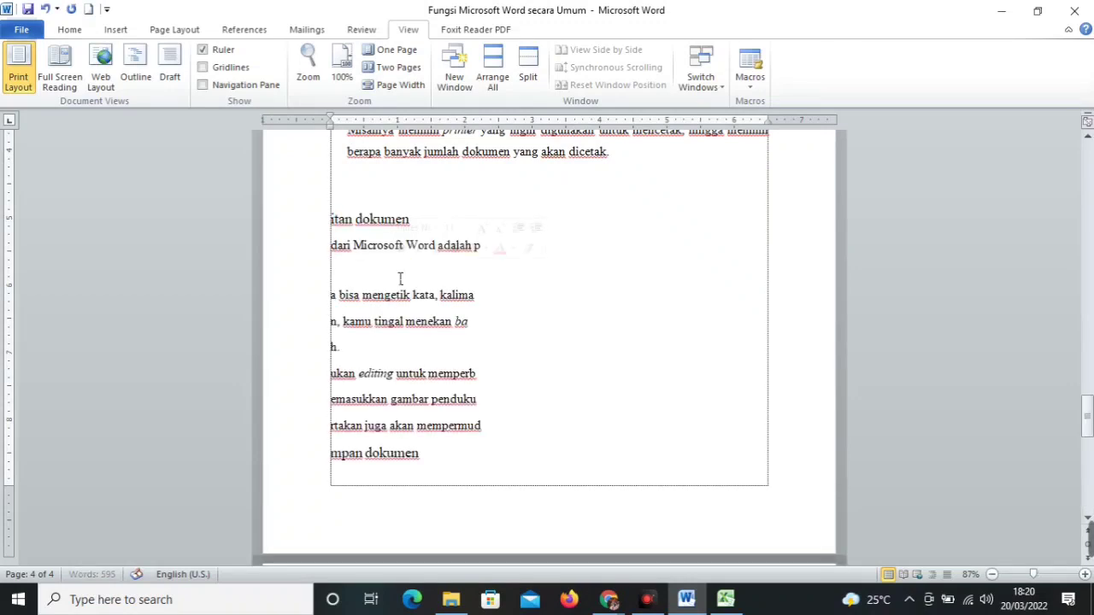
# - Review the pasted block on pages 4 and 5, and undo the paste
pyautogui.scroll(-5, 440, 277)
pyautogui.scroll(3, 438, 276)
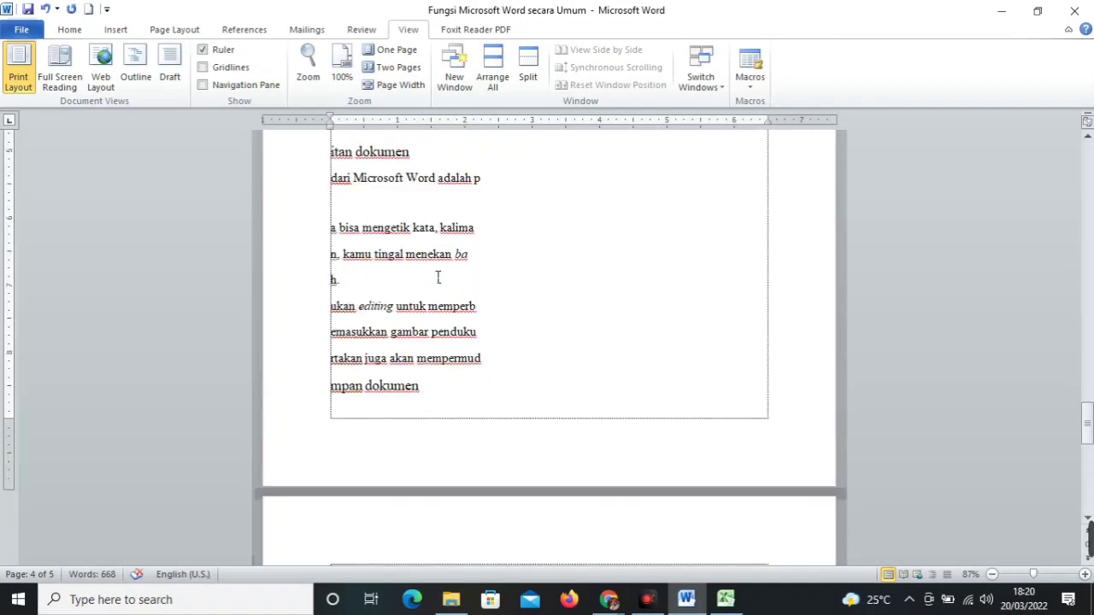
pyautogui.scroll(-6, 438, 277)
pyautogui.scroll(-5, 438, 277)
pyautogui.scroll(6, 438, 277)
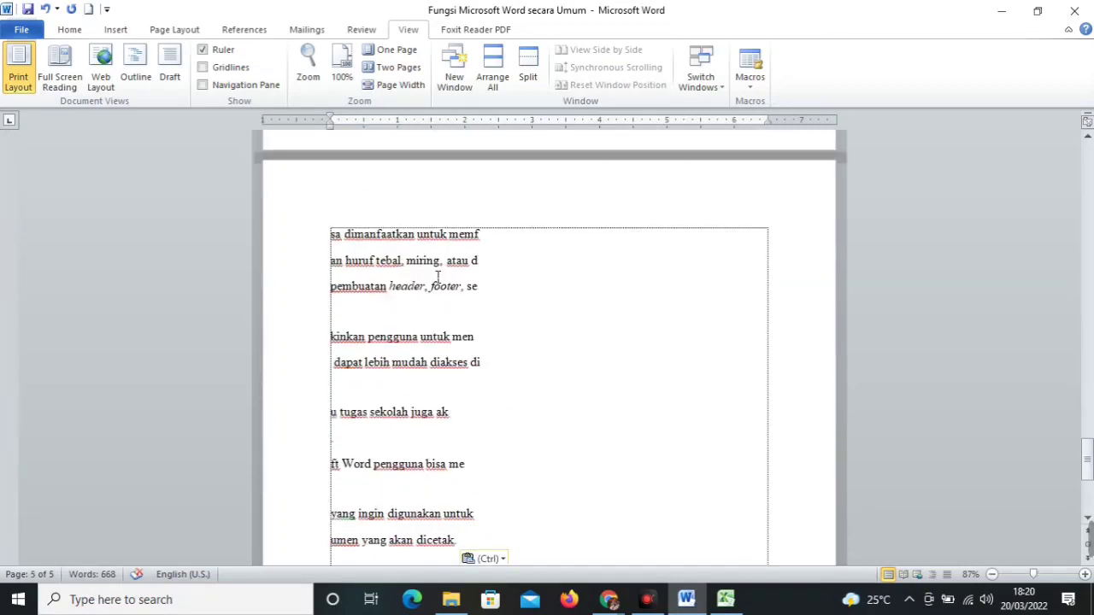
pyautogui.scroll(6, 438, 277)
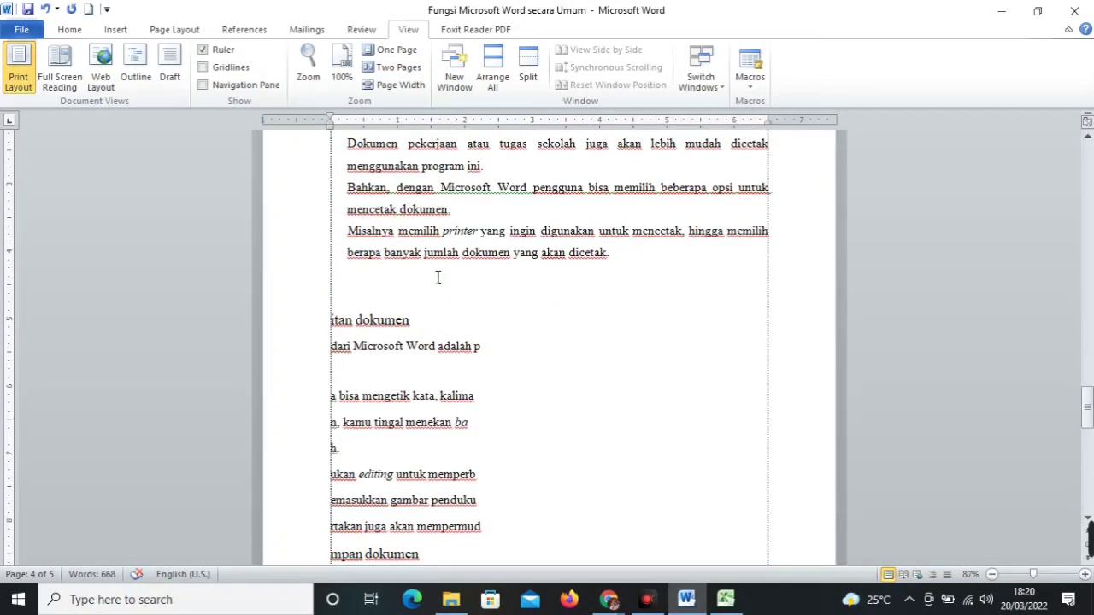
pyautogui.hotkey('ctrl', 'z')
pyautogui.scroll(3, 461, 305)
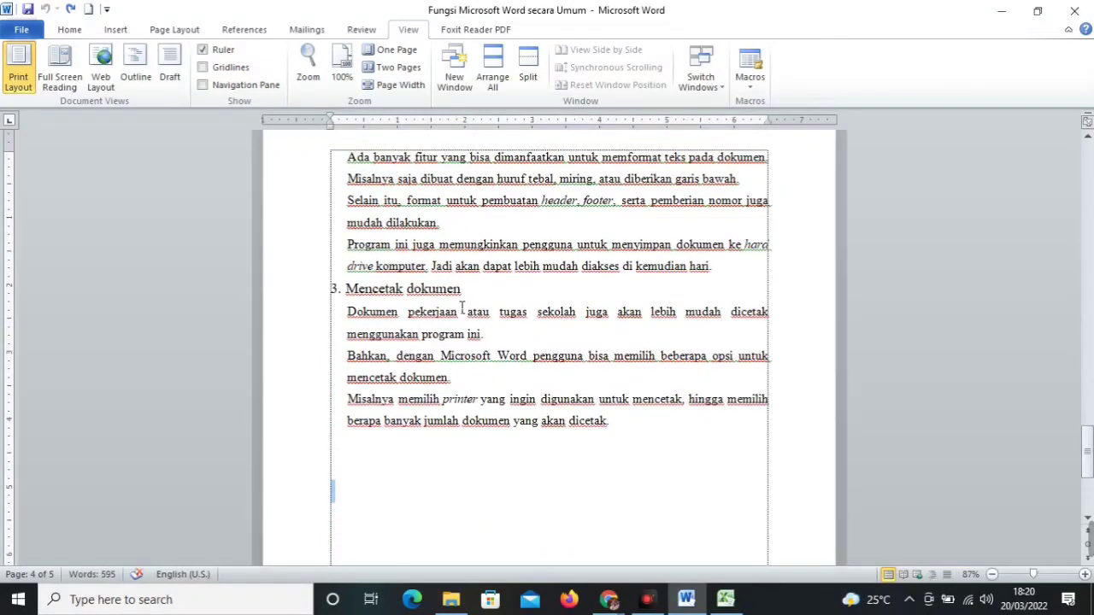
pyautogui.scroll(-1, 476, 242)
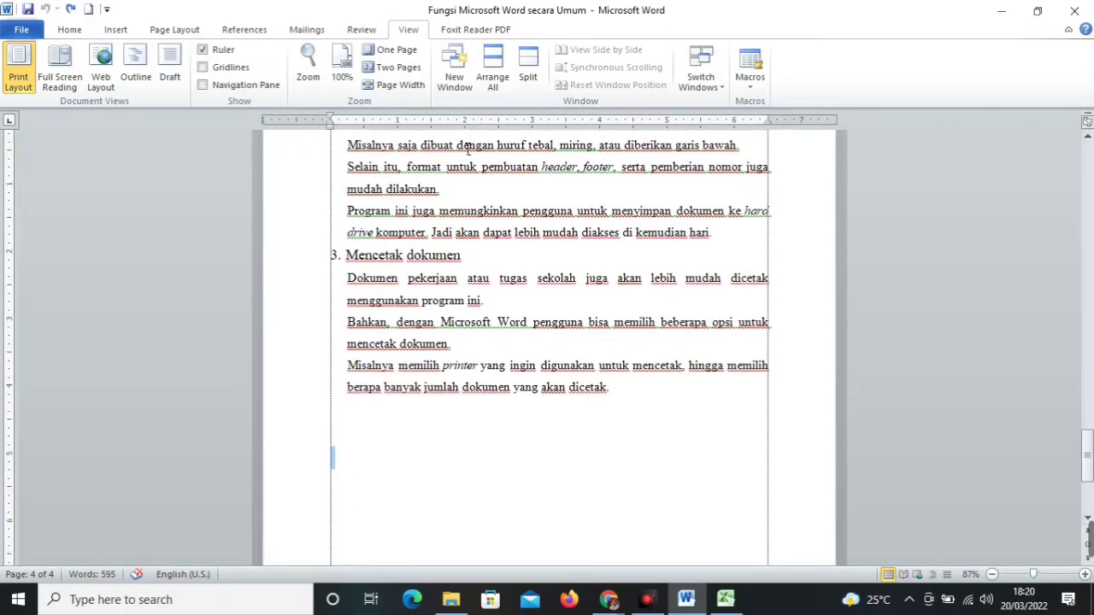
# - Copy the vertical text block from "dengan huruf" down to the "Microsoft Word" line on page 4 and paste it below the last paragraph
pyautogui.moveTo(458, 143); pyautogui.dragTo(536, 334)
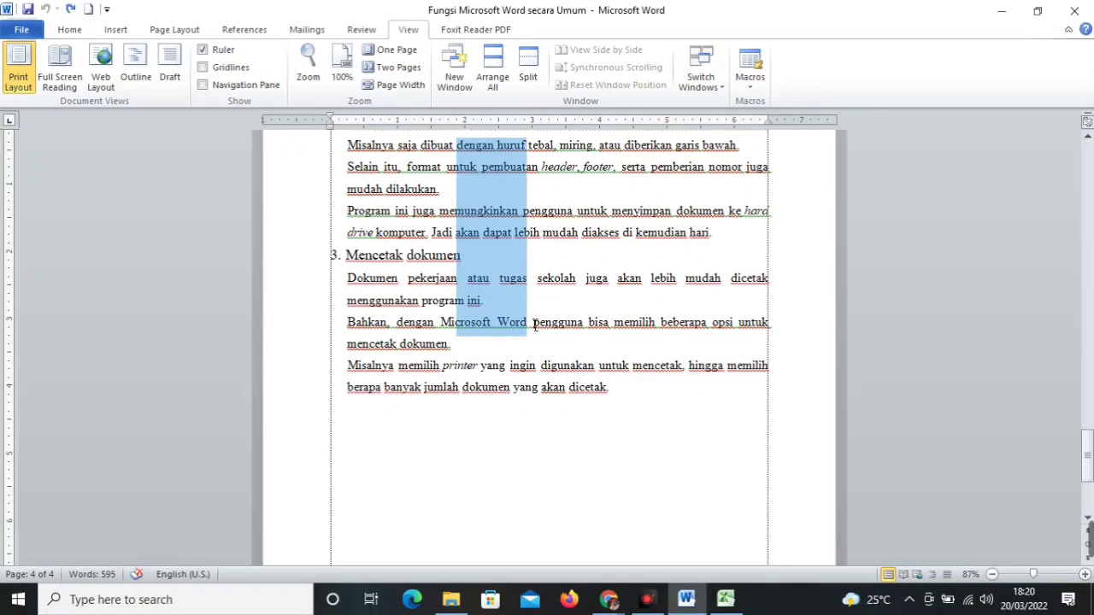
pyautogui.rightClick(484, 234)
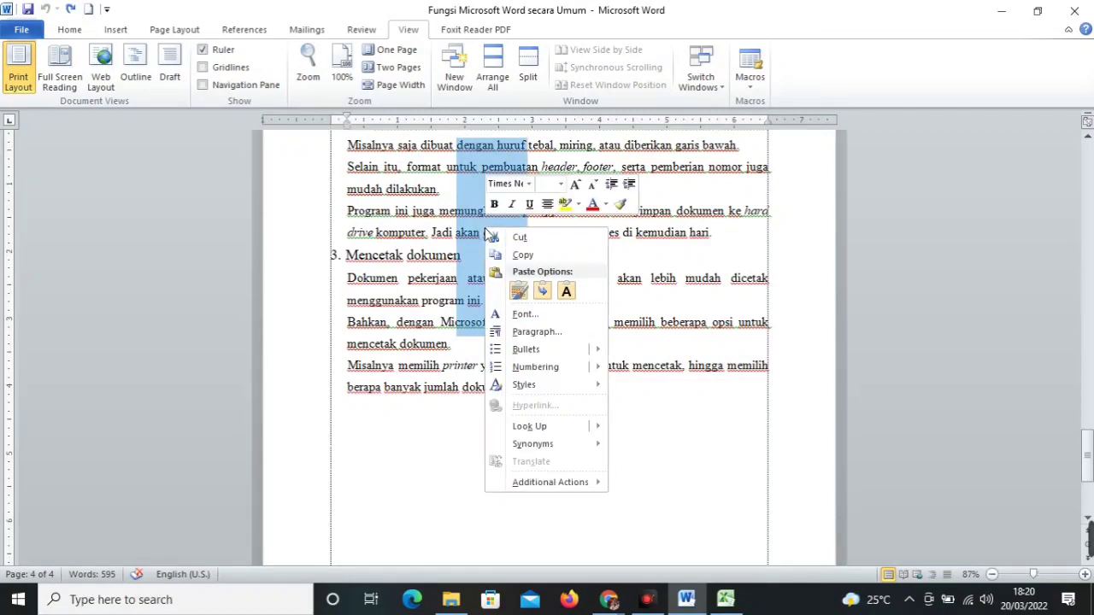
pyautogui.click(513, 253)
pyautogui.click(351, 464)
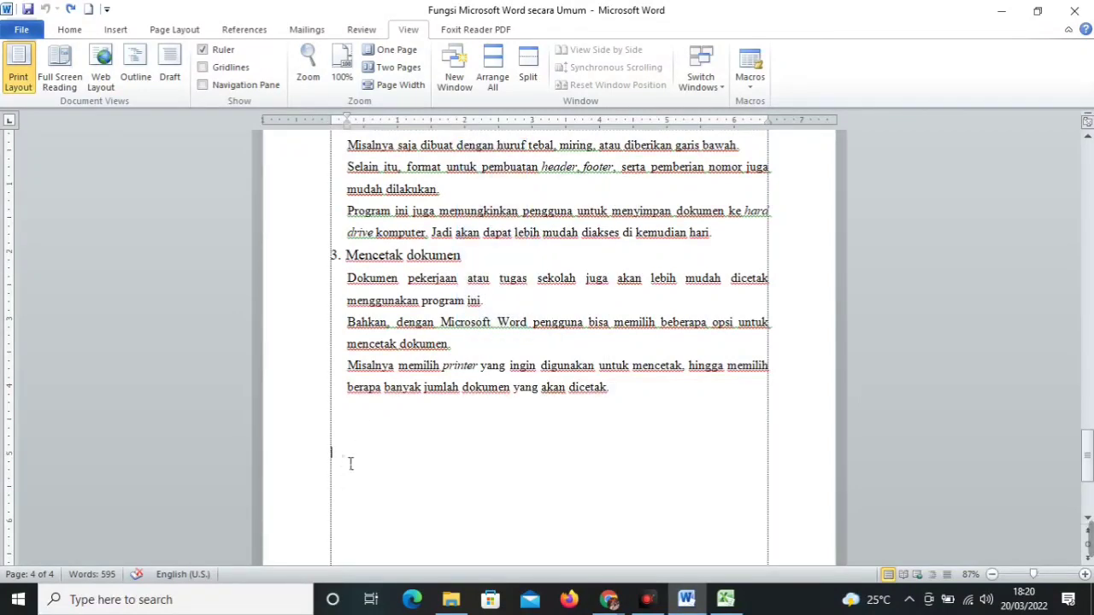
pyautogui.hotkey('ctrl', 'v')
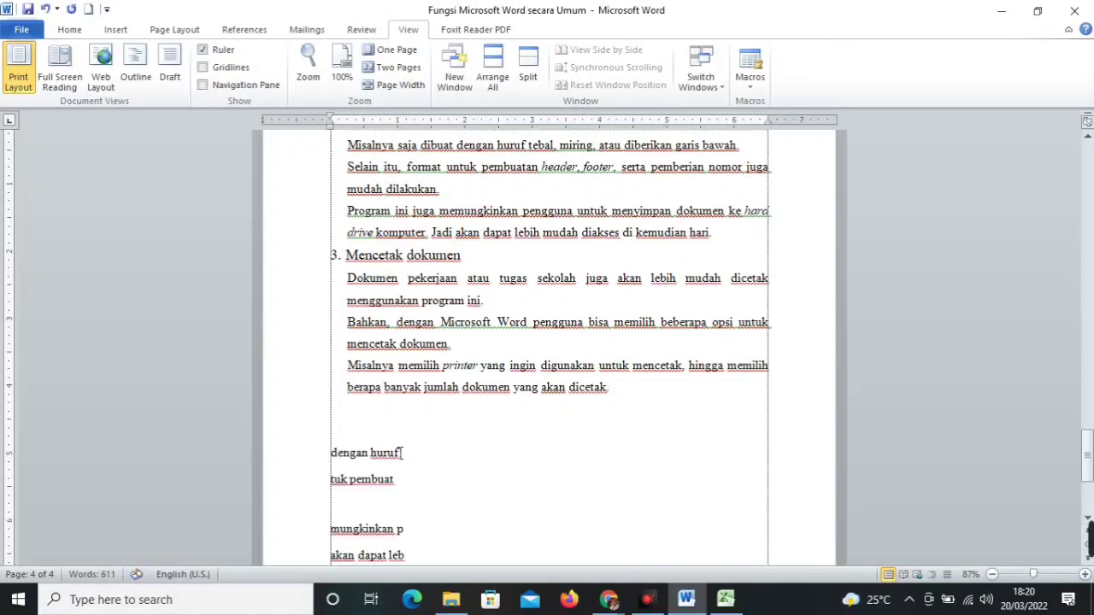
# - Review the pasted text fragments at the end of page 4 and delete the whole block
pyautogui.scroll(-1, 398, 446)
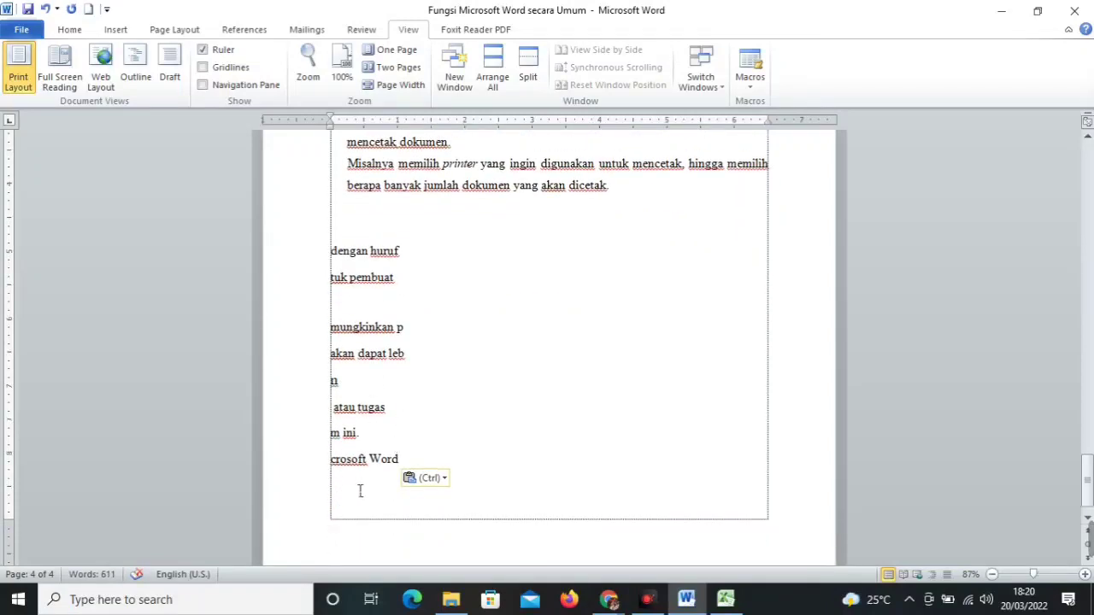
pyautogui.scroll(-1, 361, 491)
pyautogui.scroll(3, 371, 454)
pyautogui.scroll(1, 375, 449)
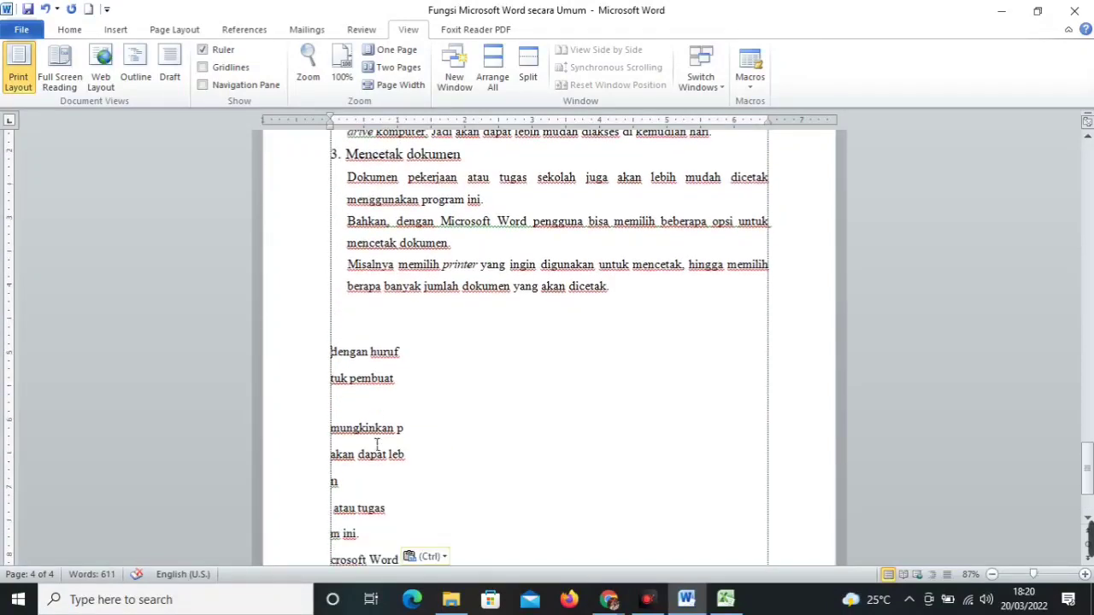
pyautogui.scroll(-1, 376, 445)
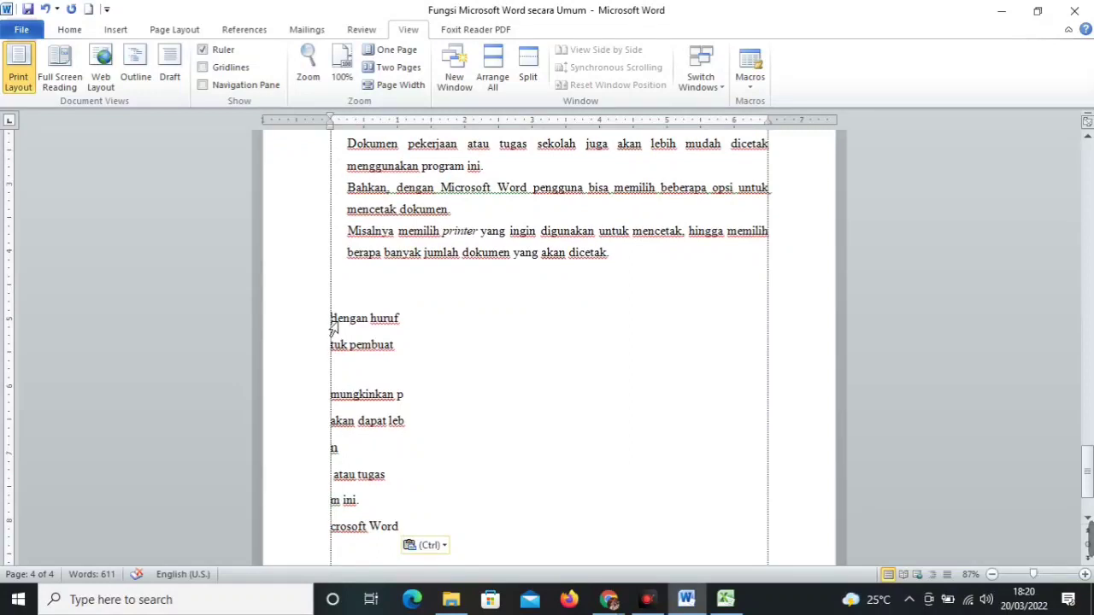
pyautogui.moveTo(332, 318); pyautogui.dragTo(355, 546)
pyautogui.press('Delete')
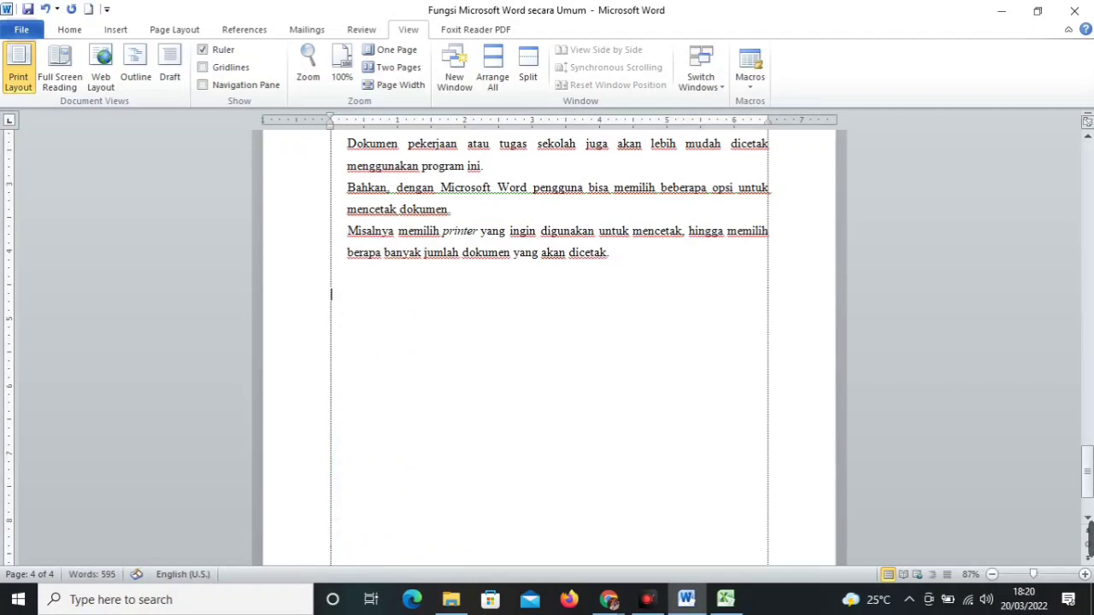
# - Switch to Excel, select the cell block D3:E13, and close the workbook together with Excel
pyautogui.click(725, 599)
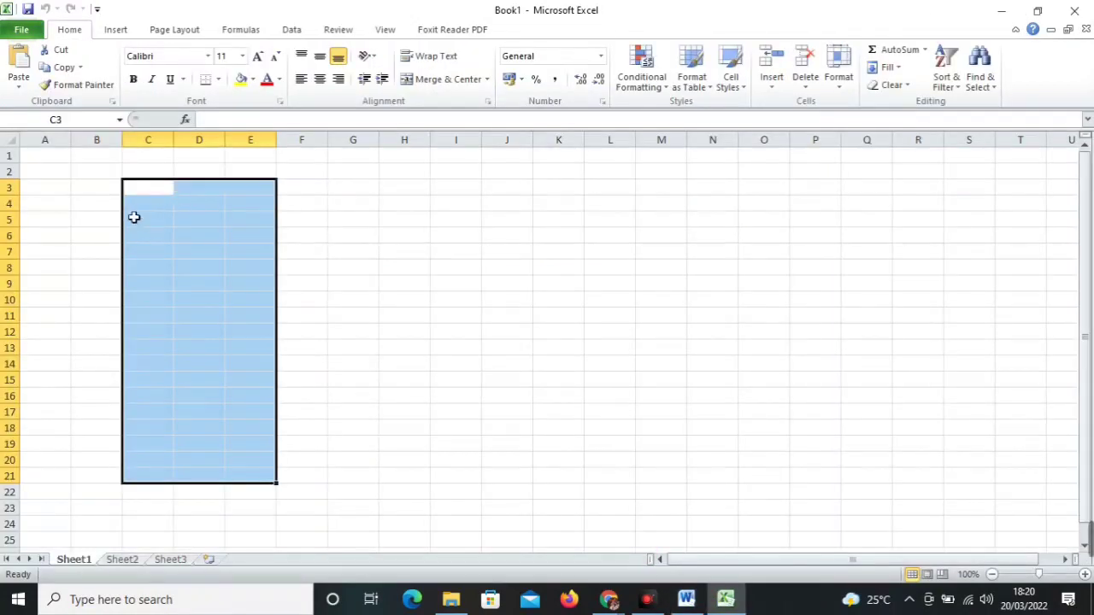
pyautogui.click(294, 229)
pyautogui.moveTo(200, 187); pyautogui.dragTo(235, 347)
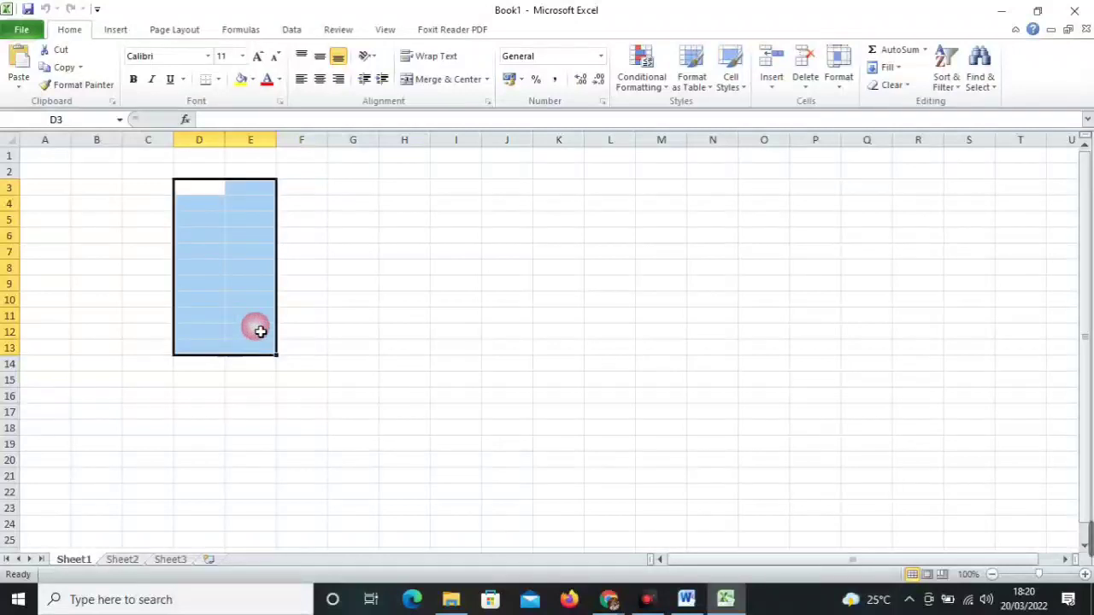
pyautogui.click(1086, 30)
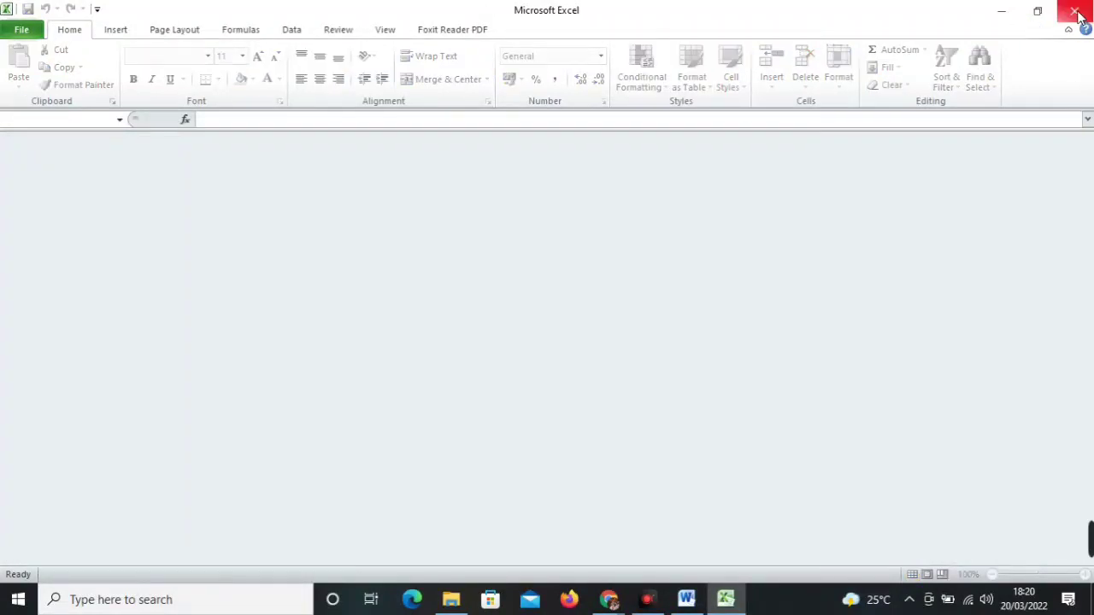
pyautogui.click(1078, 13)
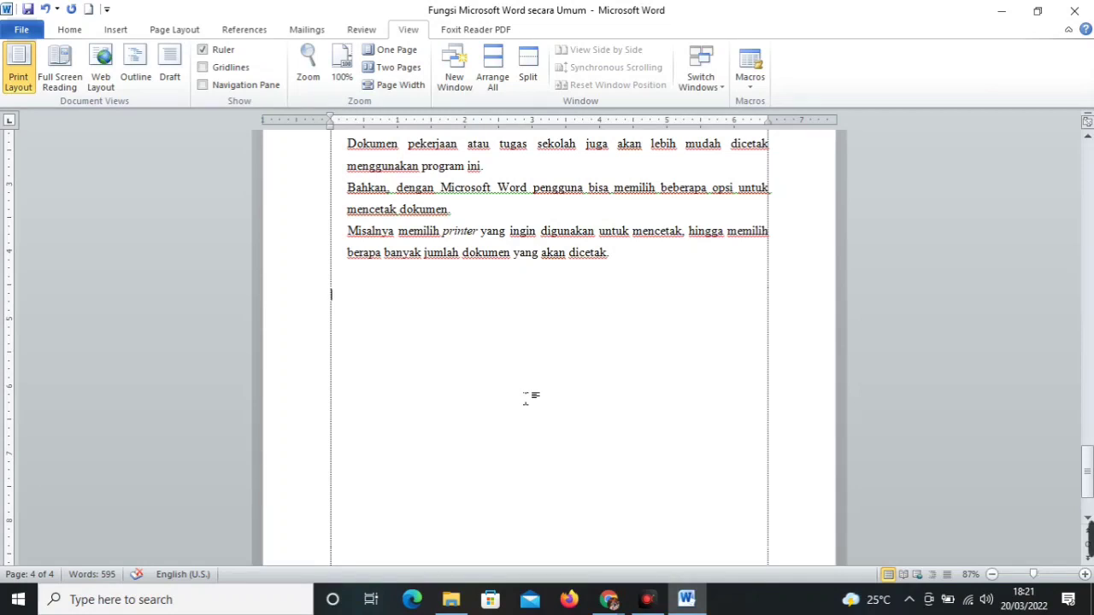
# - Select the heading "Mencetak dokumen" on page 4, and then the single words "Dokumen", "pekerjaan" and "tugas" in the line below it
pyautogui.scroll(2, 525, 398)
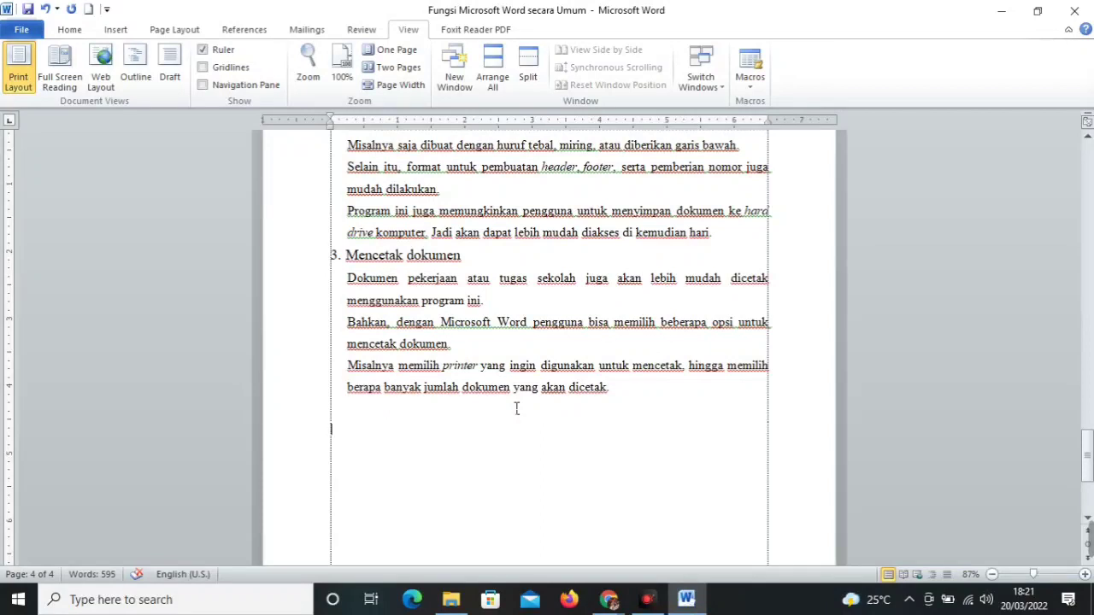
pyautogui.scroll(2, 516, 408)
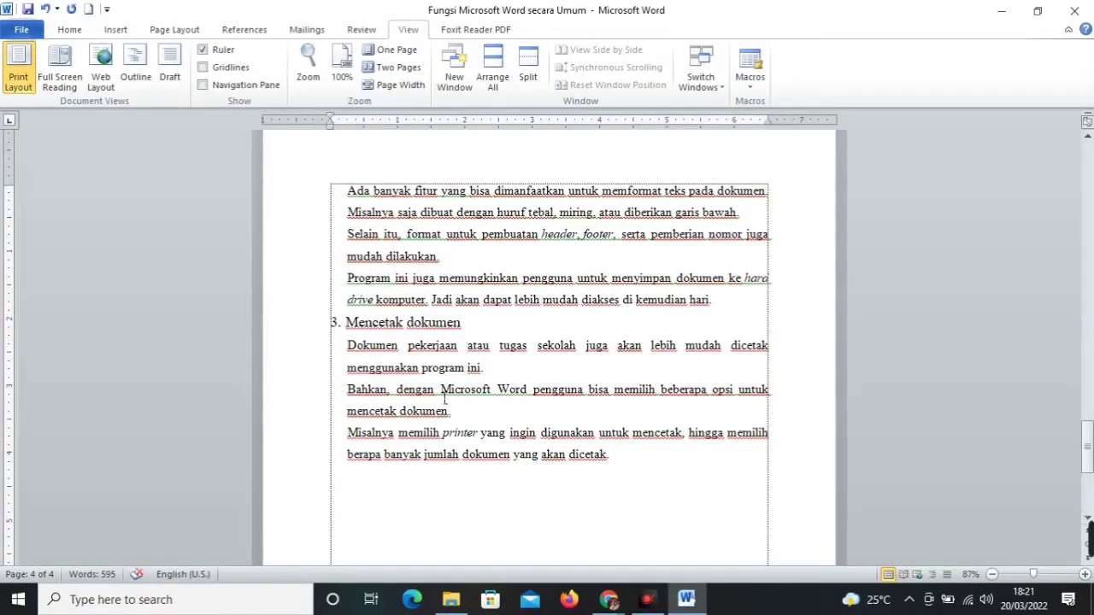
pyautogui.moveTo(347, 324); pyautogui.dragTo(460, 335)
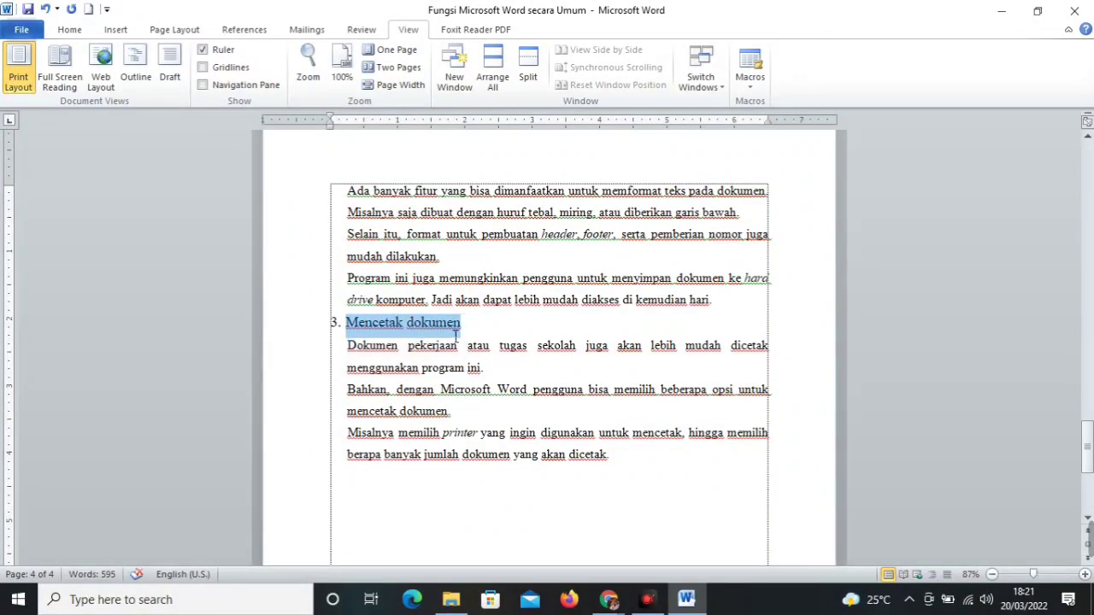
pyautogui.click(376, 349)
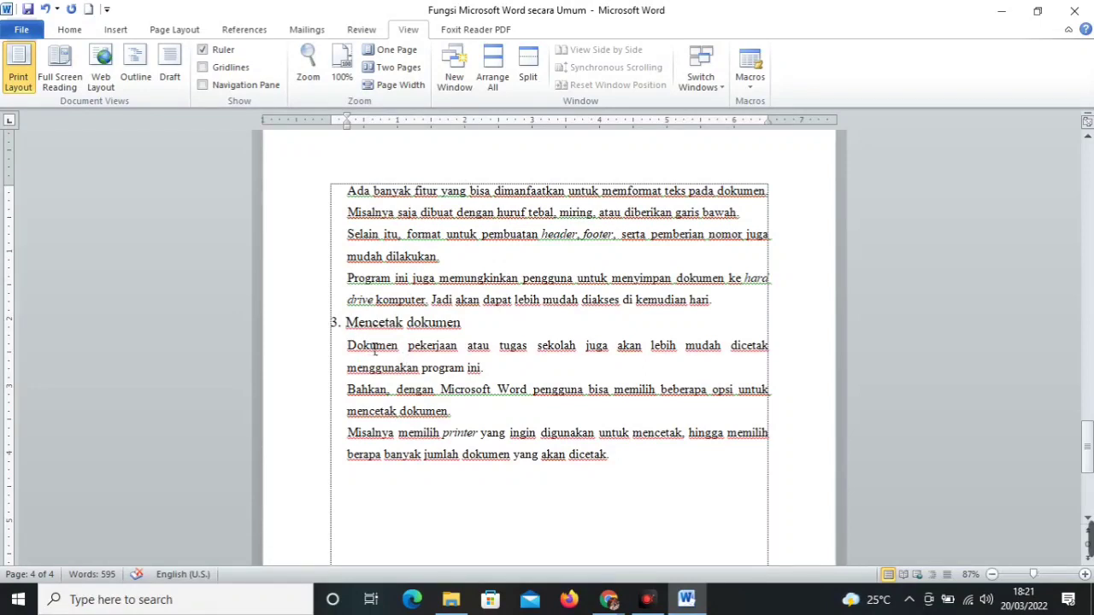
pyautogui.doubleClick(369, 346)
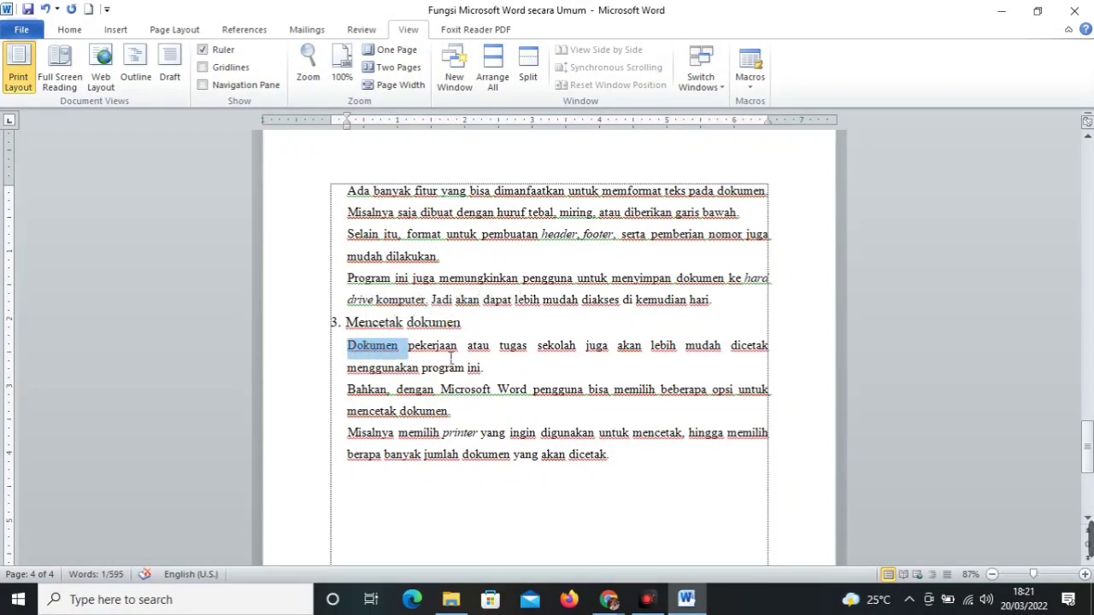
pyautogui.doubleClick(436, 348)
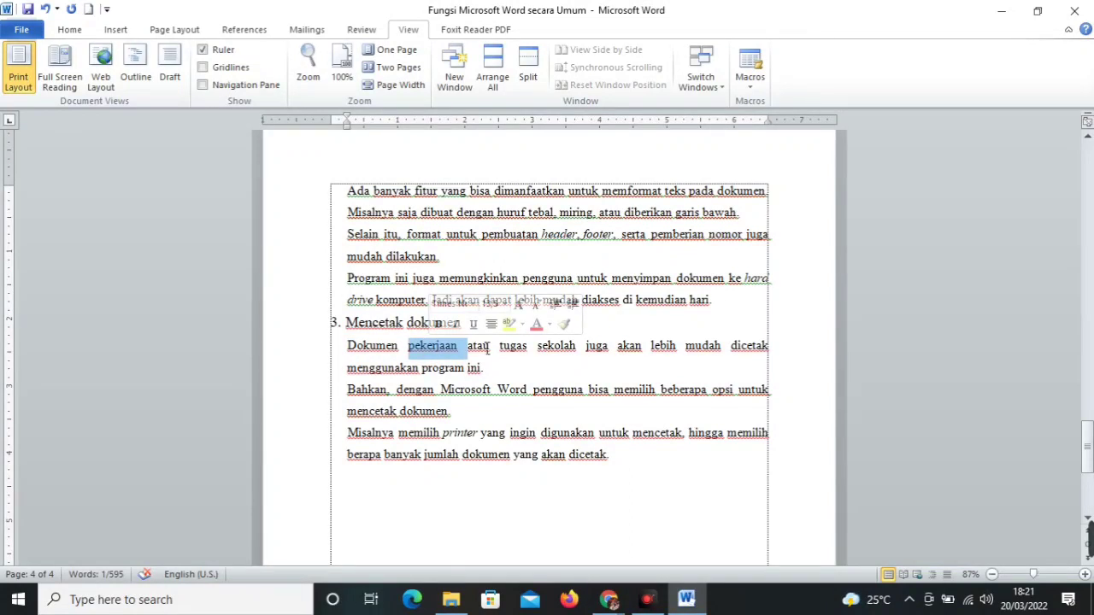
pyautogui.click(436, 351)
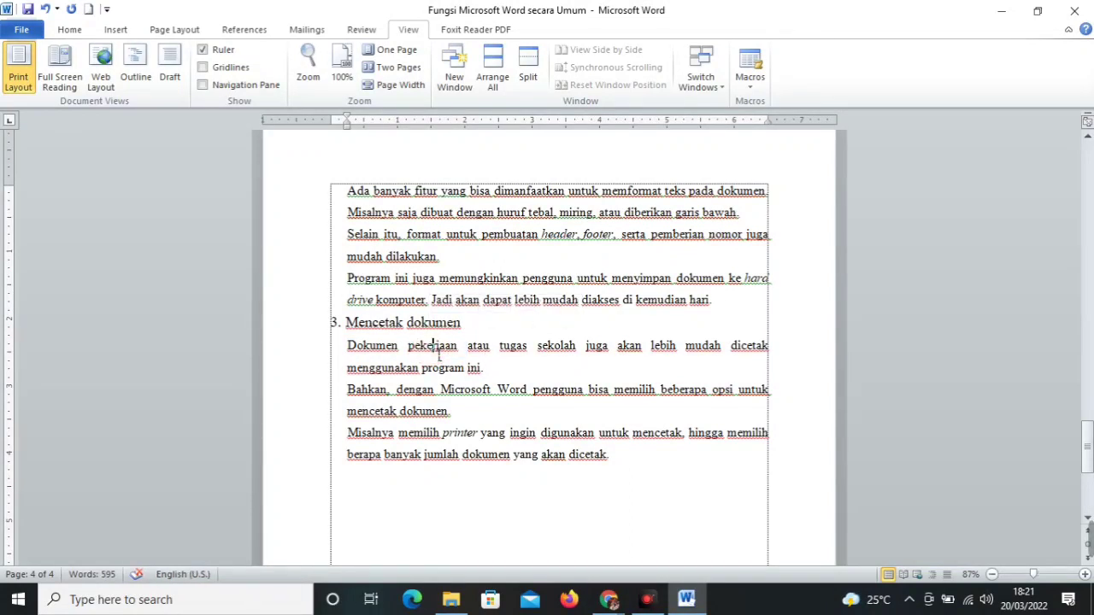
pyautogui.doubleClick(437, 351)
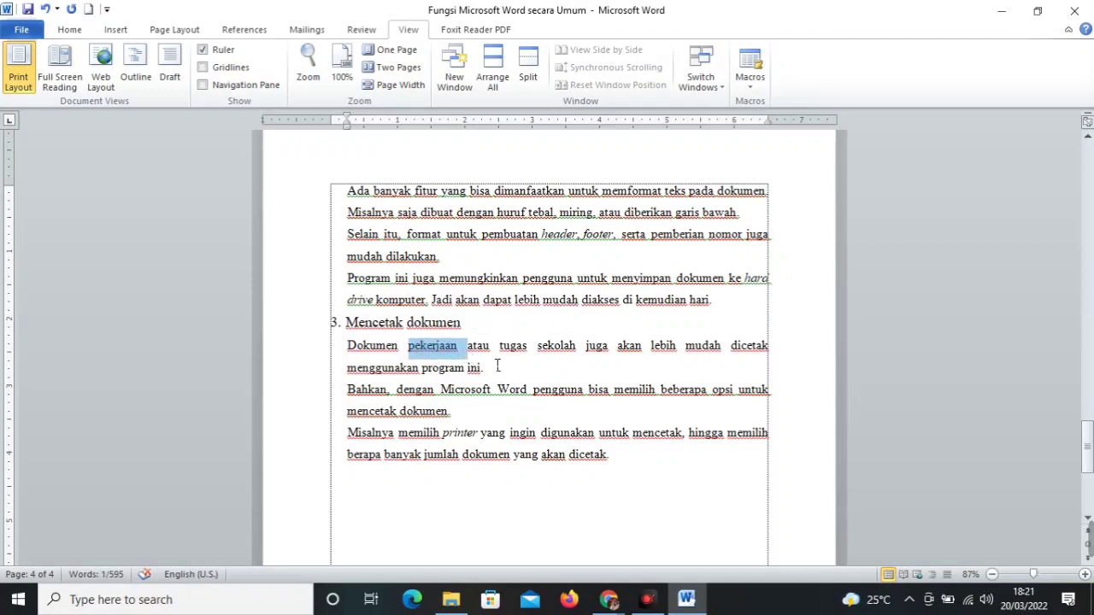
pyautogui.doubleClick(512, 348)
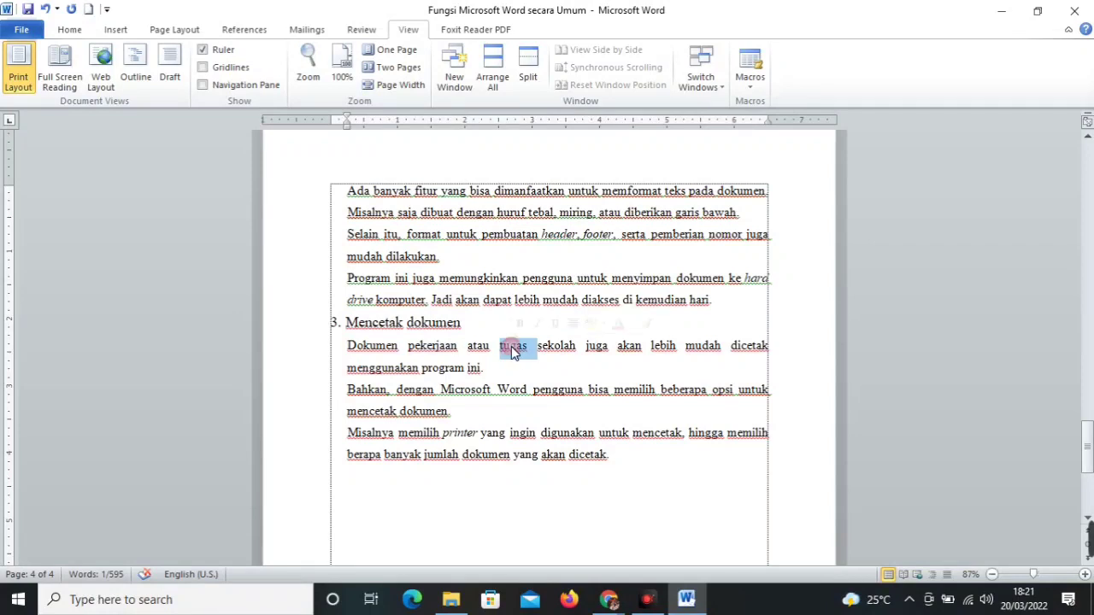
# - Cycle the word "pekerjaan" below the "Mencetak dokumen" heading through capitalized, uppercase and lowercase, ending in uppercase
pyautogui.doubleClick(432, 347)
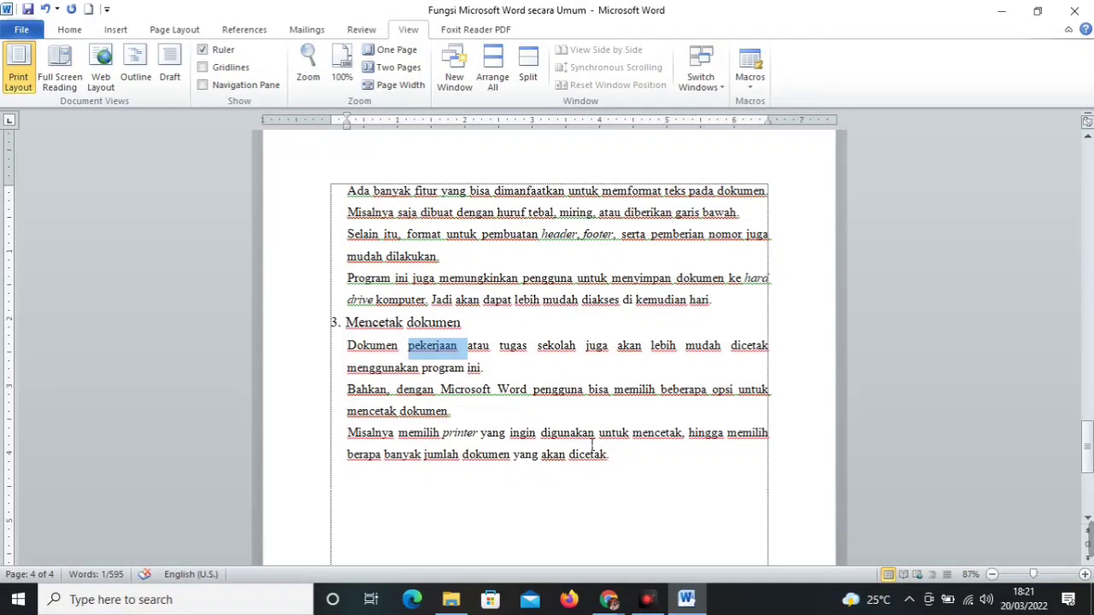
pyautogui.hotkey('shift', 'F3')
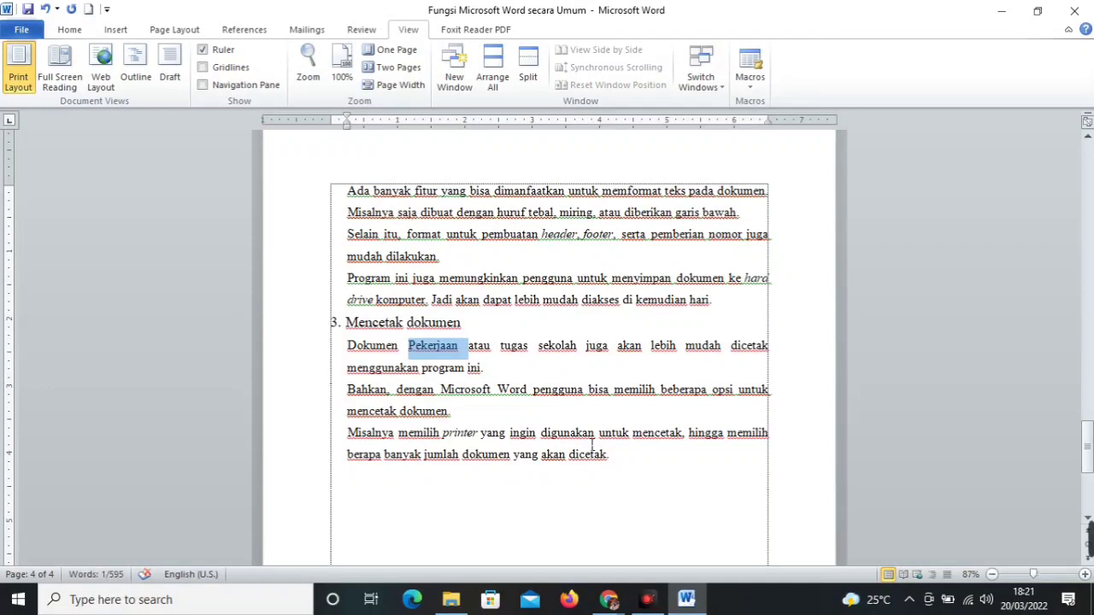
pyautogui.hotkey('shift', 'F3')
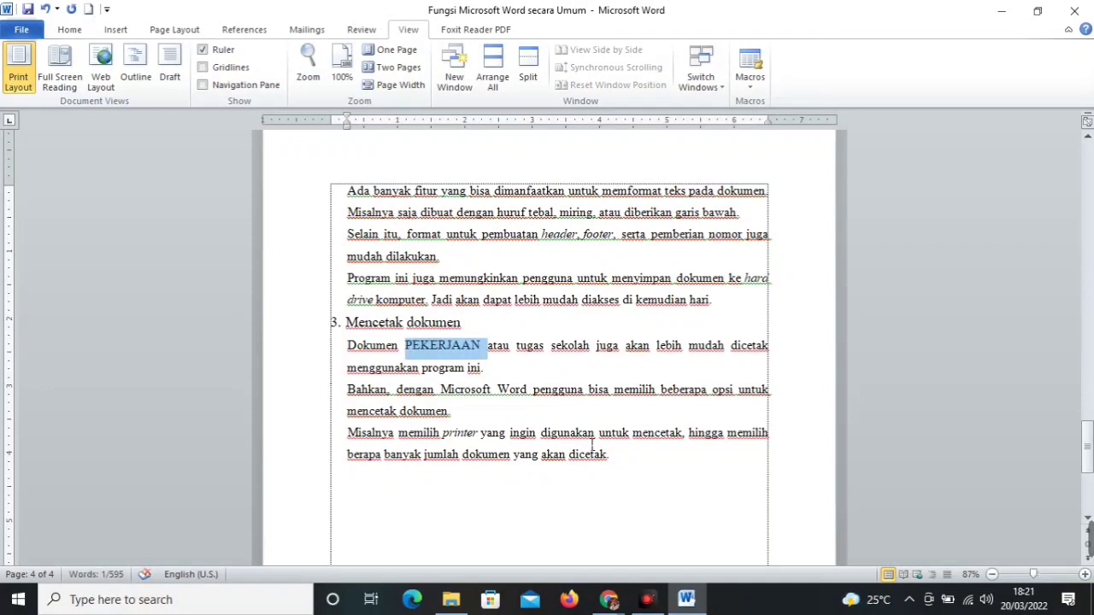
pyautogui.hotkey('shift', 'F3')
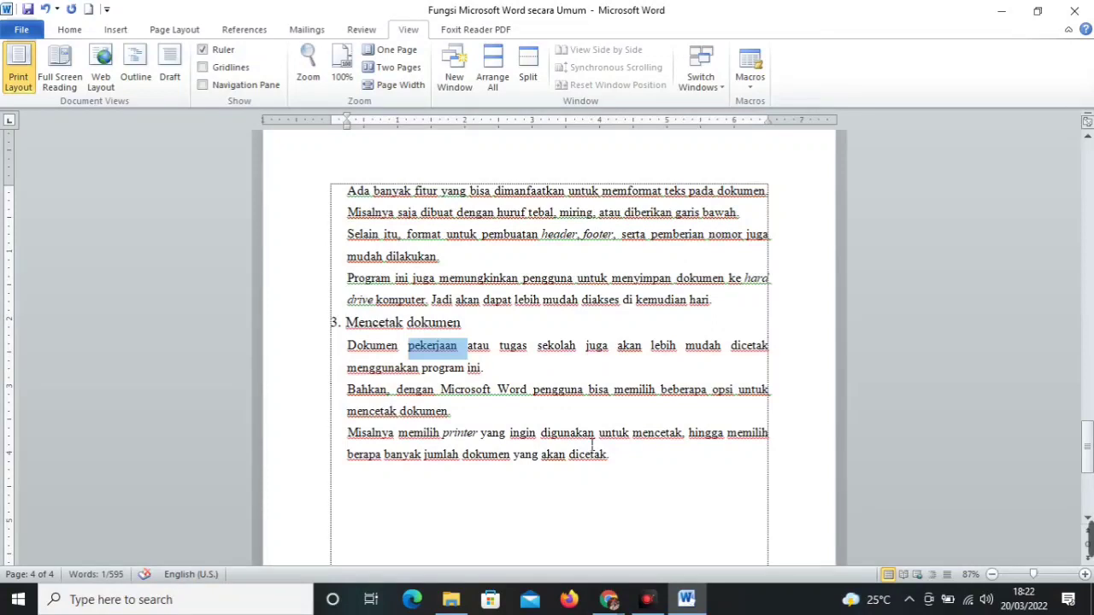
pyautogui.hotkey('shift', 'F3')
pyautogui.hotkey('shift', 'F3')
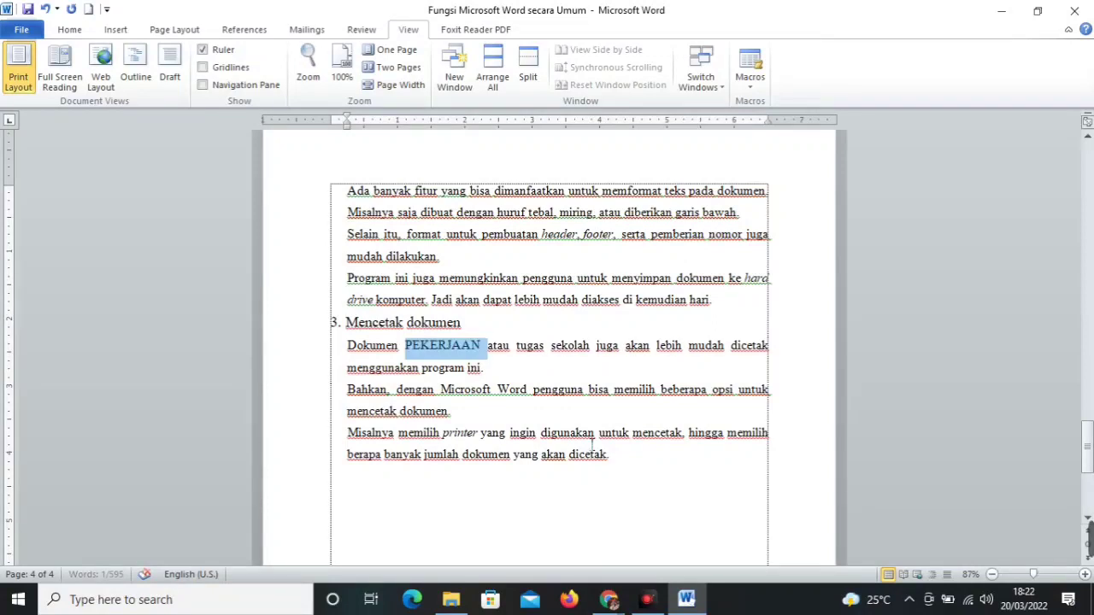
pyautogui.hotkey('shift', 'F3')
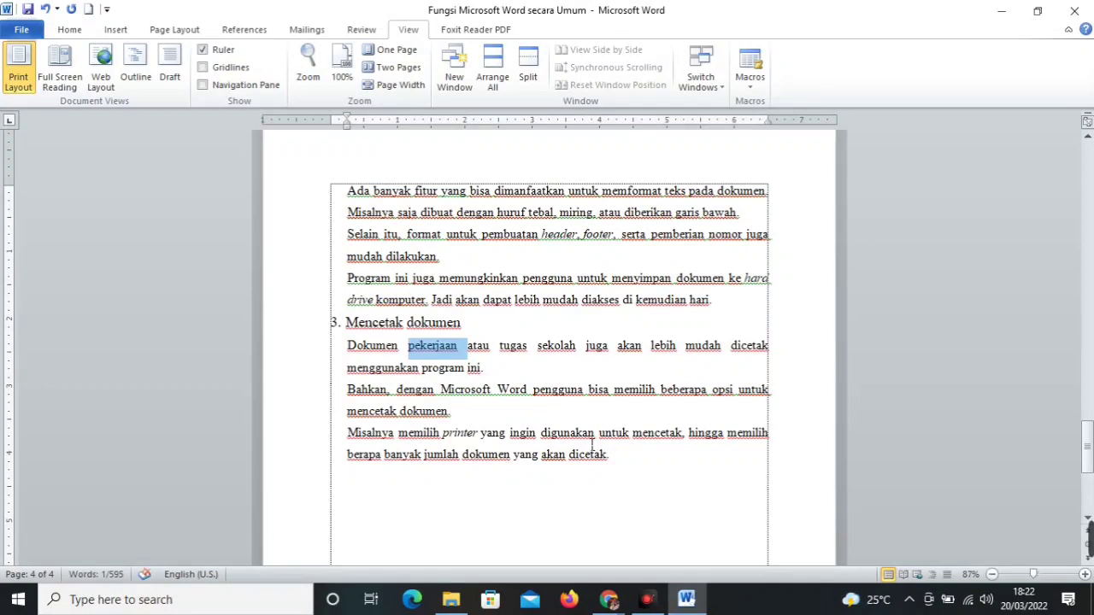
pyautogui.hotkey('shift', 'F3')
pyautogui.hotkey('shift', 'F3')
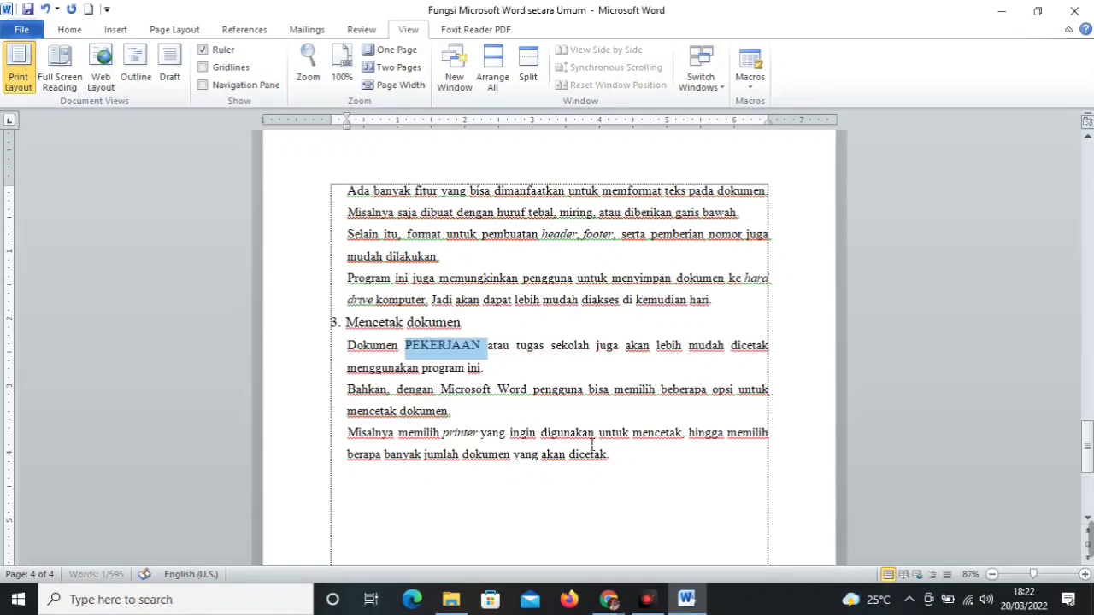
pyautogui.hotkey('shift', 'F3')
pyautogui.hotkey('shift', 'F3')
pyautogui.hotkey('shift', 'F3')
pyautogui.hotkey('shift', 'F3')
pyautogui.hotkey('shift', 'F3')
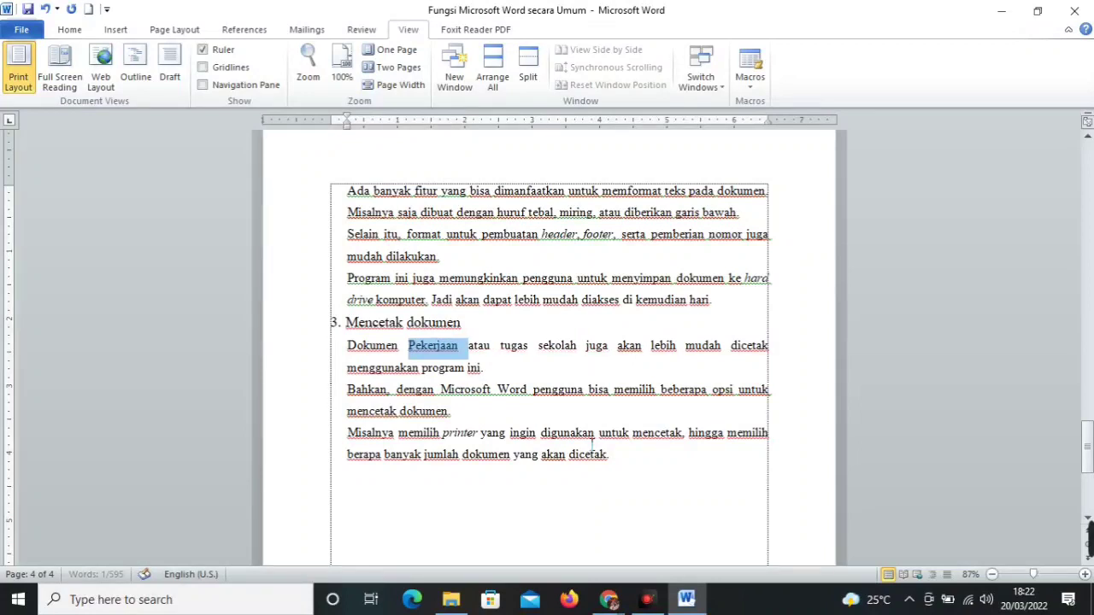
pyautogui.hotkey('shift', 'F3')
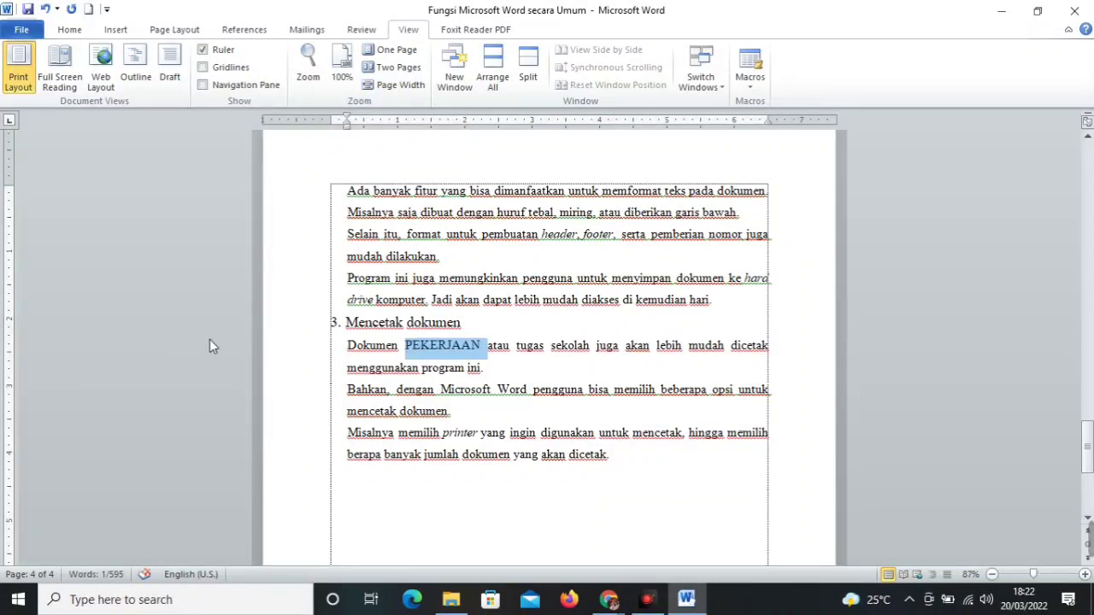
# - Cycle the letter case of all three paragraphs below "Mencetak dokumen" through lowercase, sentence case and uppercase, ending in sentence case
pyautogui.moveTo(321, 352); pyautogui.dragTo(366, 461)
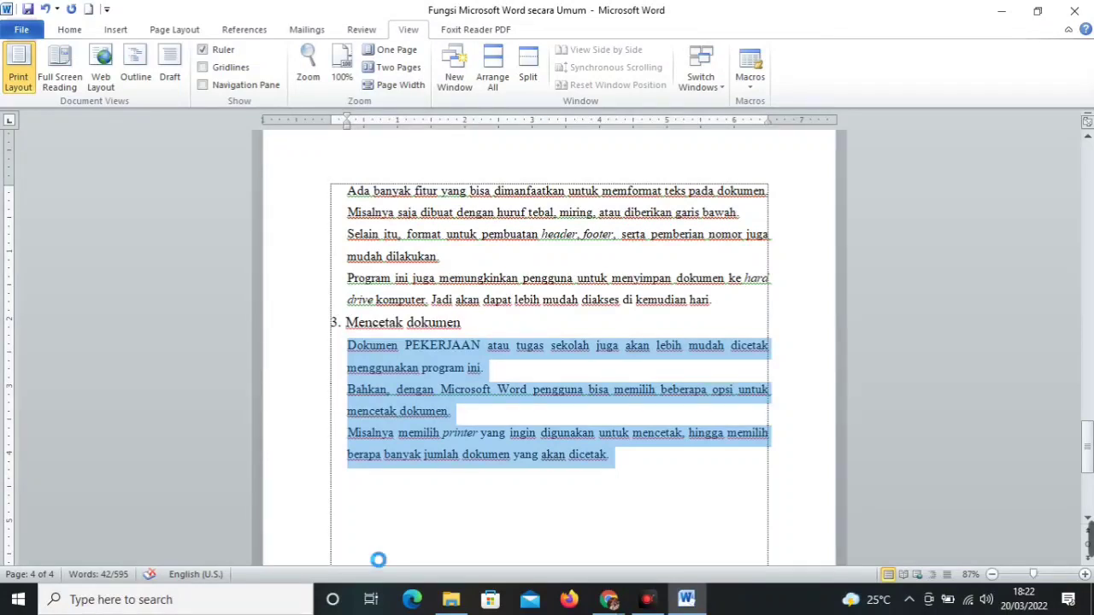
pyautogui.hotkey('shift', 'F3')
pyautogui.hotkey('shift', 'F3')
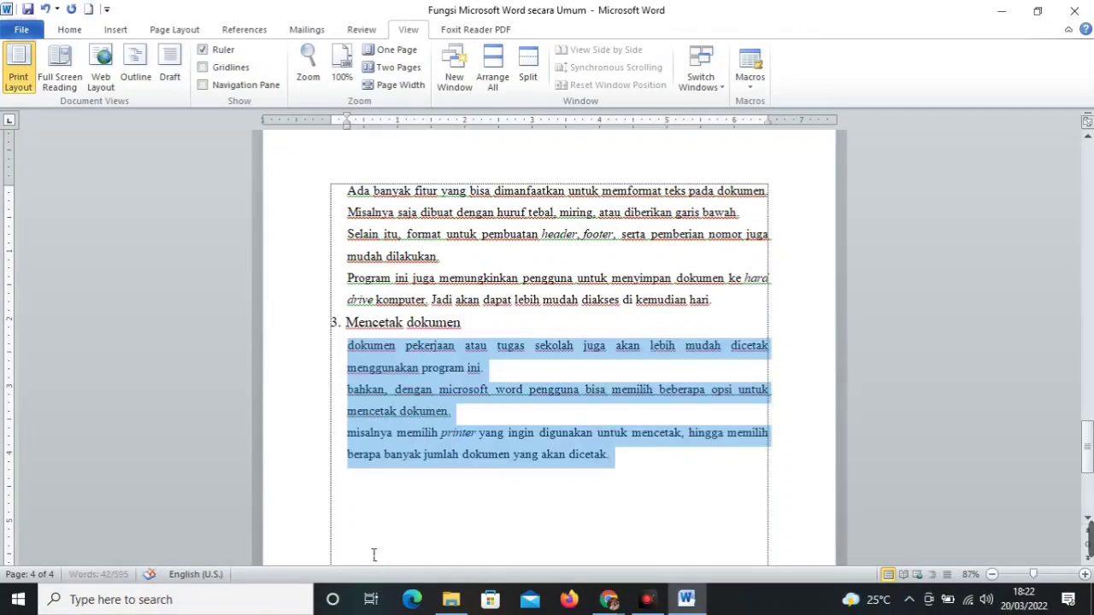
pyautogui.hotkey('shift', 'F3')
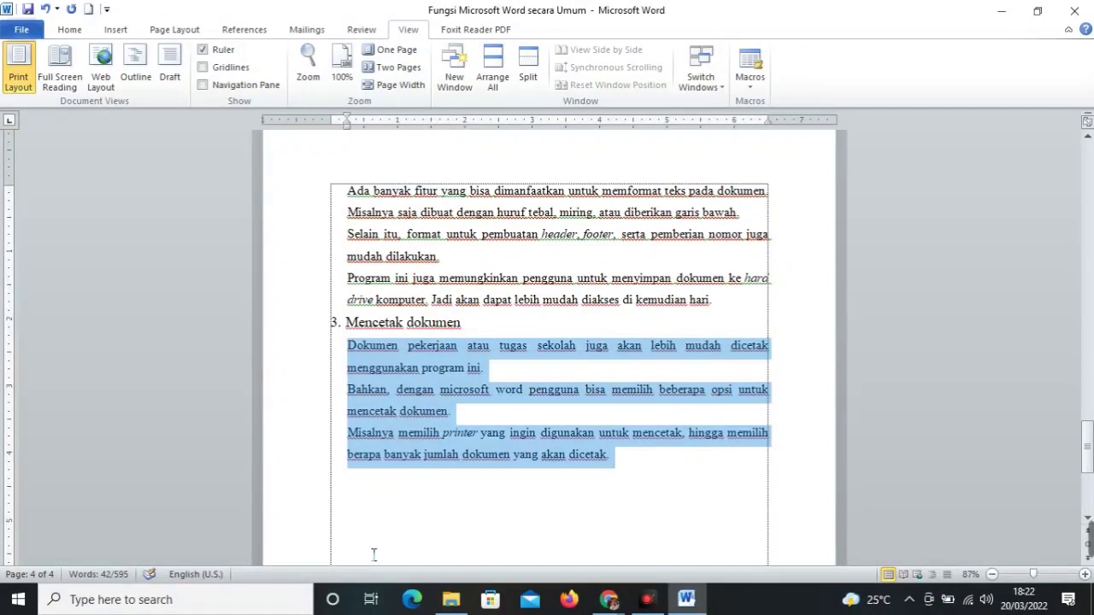
pyautogui.hotkey('shift', 'F3')
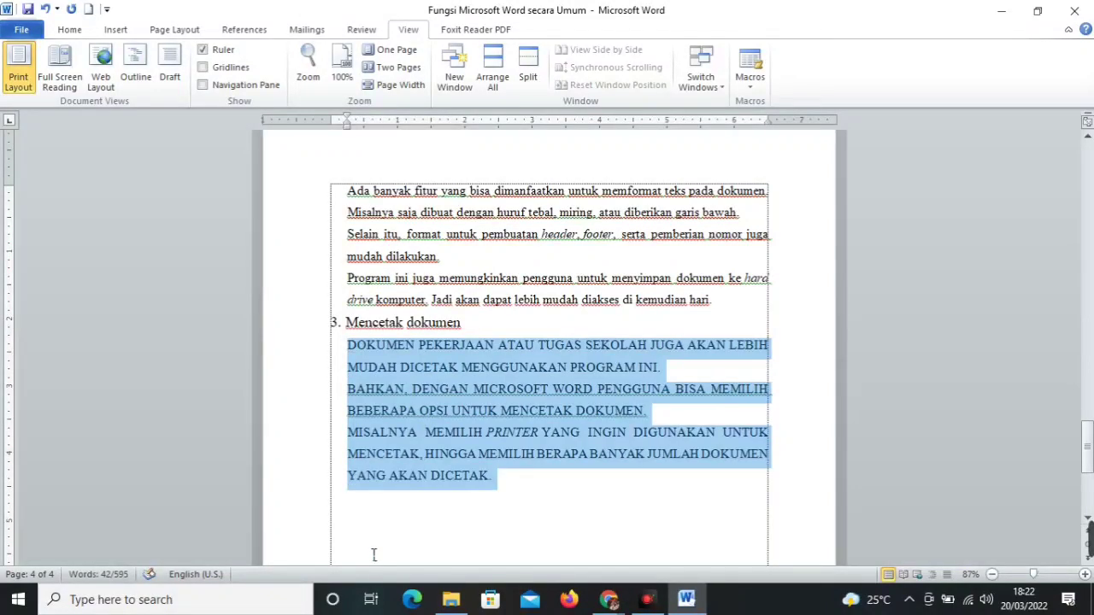
pyautogui.hotkey('shift', 'F3')
pyautogui.hotkey('shift', 'F3')
pyautogui.hotkey('shift', 'F3')
pyautogui.hotkey('shift', 'F3')
pyautogui.hotkey('shift', 'F3')
pyautogui.hotkey('shift', 'F3')
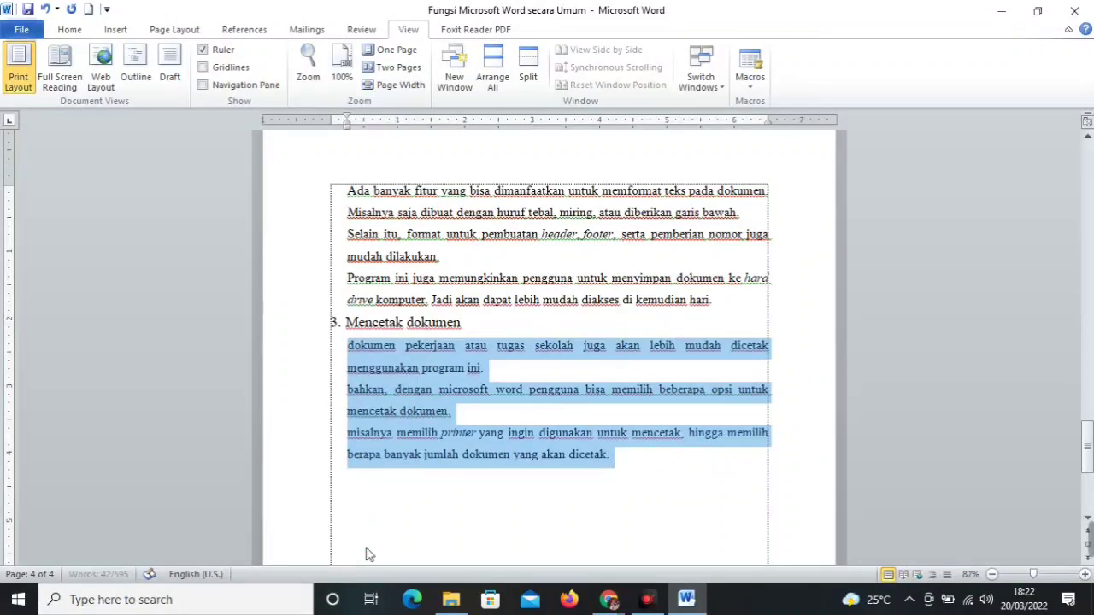
pyautogui.hotkey('shift', 'F3')
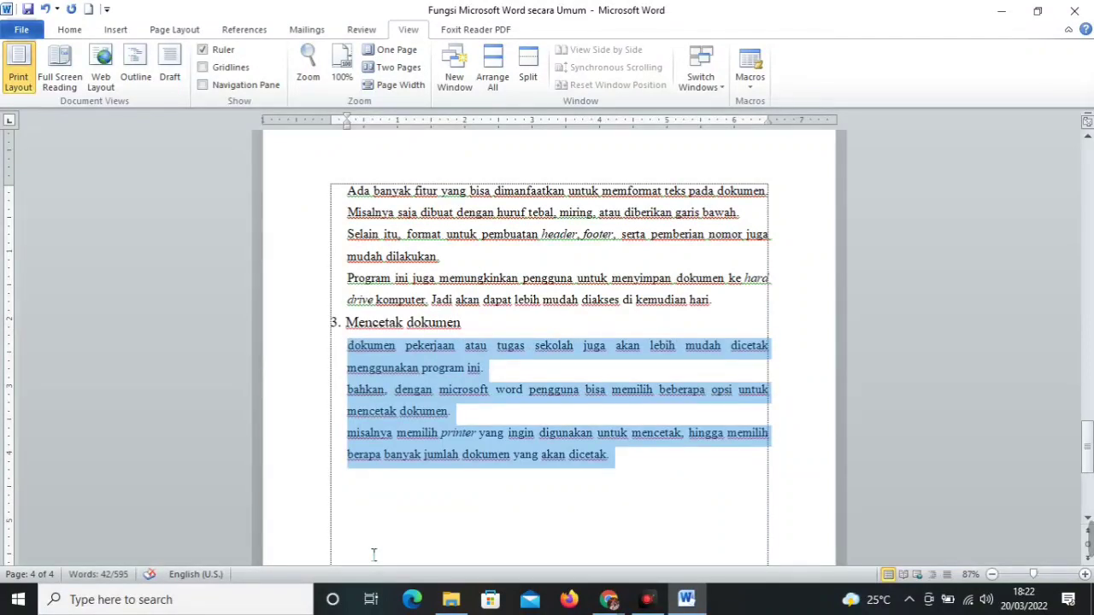
pyautogui.hotkey('shift', 'F3')
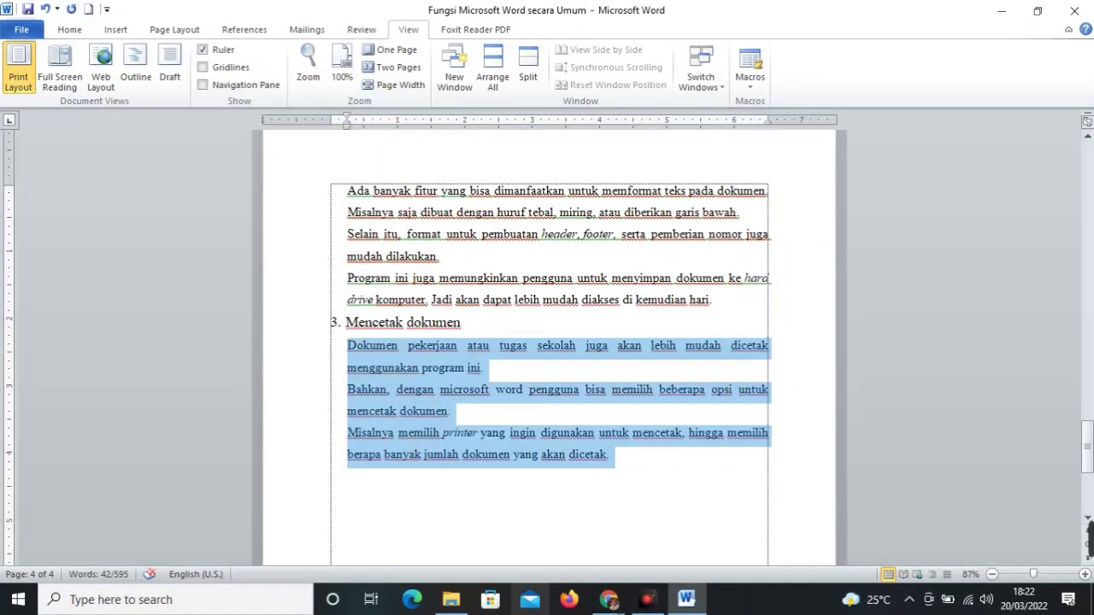
pyautogui.click(504, 496)
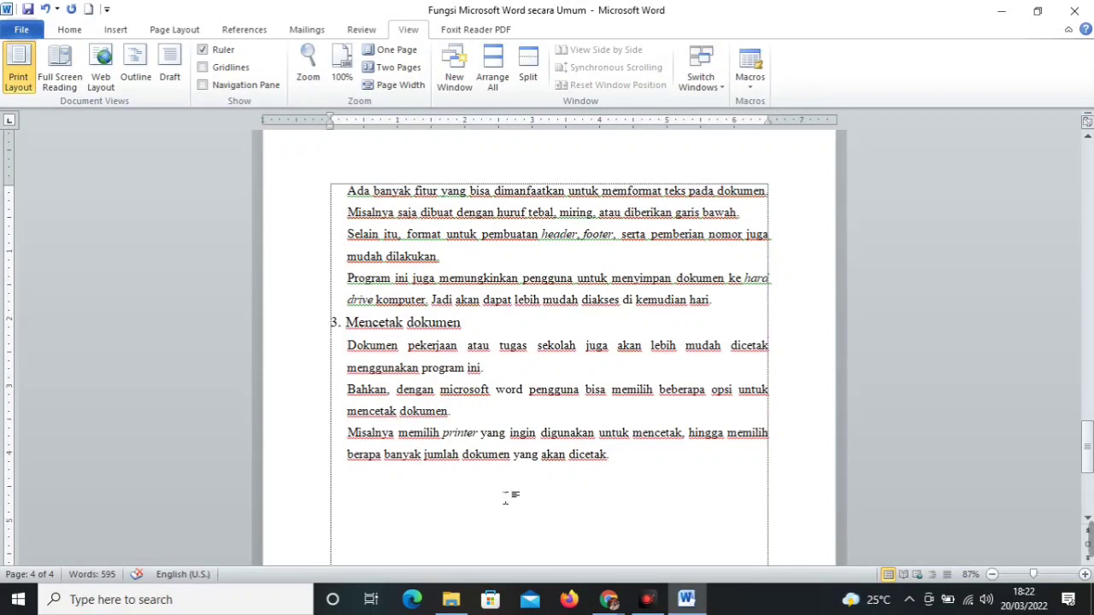
pyautogui.click(510, 496)
# - Set the font size of the heading "3. Mencetak dokumen" to 20
pyautogui.click(69, 29)
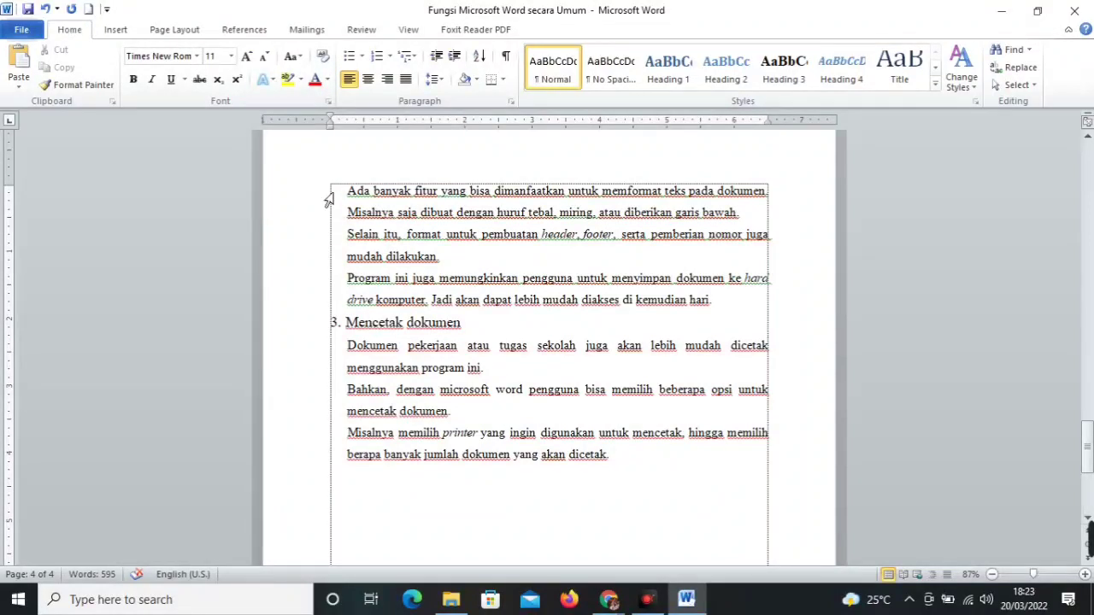
pyautogui.moveTo(313, 197); pyautogui.dragTo(319, 274)
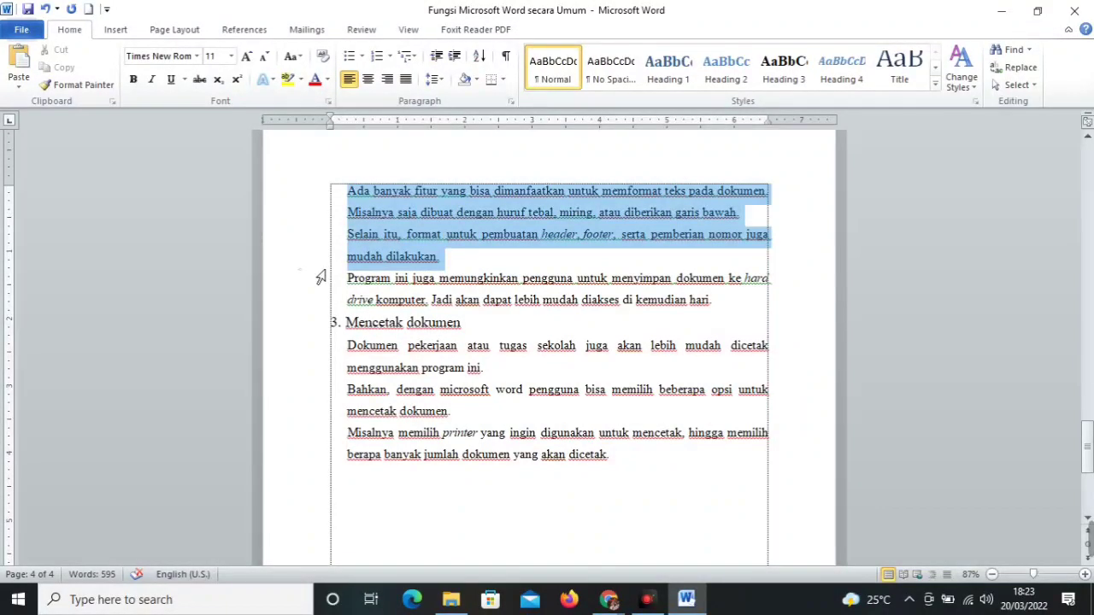
pyautogui.click(302, 323)
pyautogui.click(303, 323)
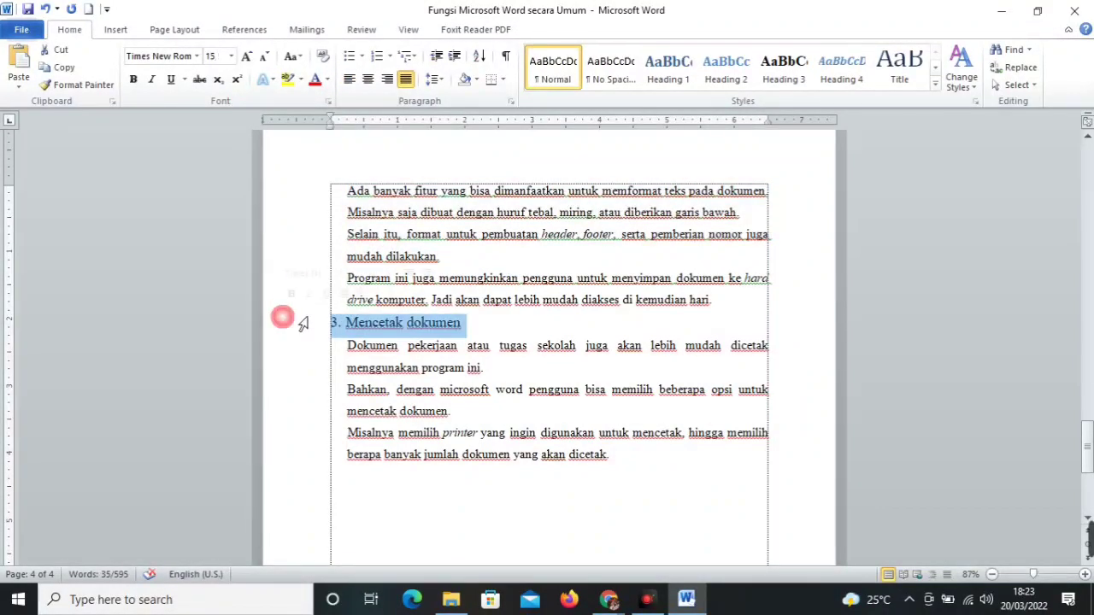
pyautogui.click(229, 56)
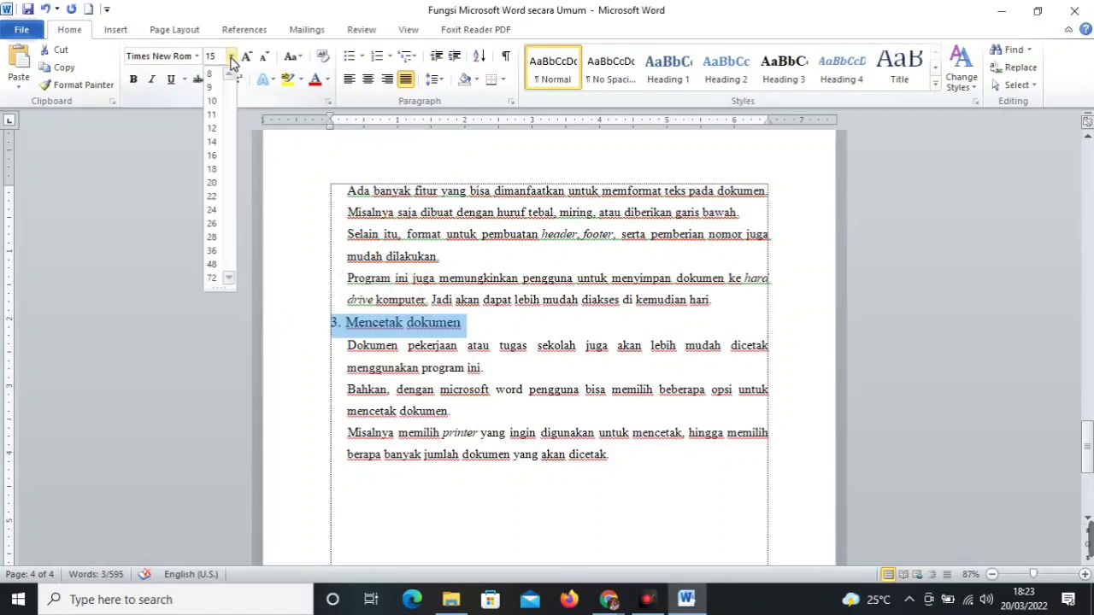
pyautogui.click(217, 182)
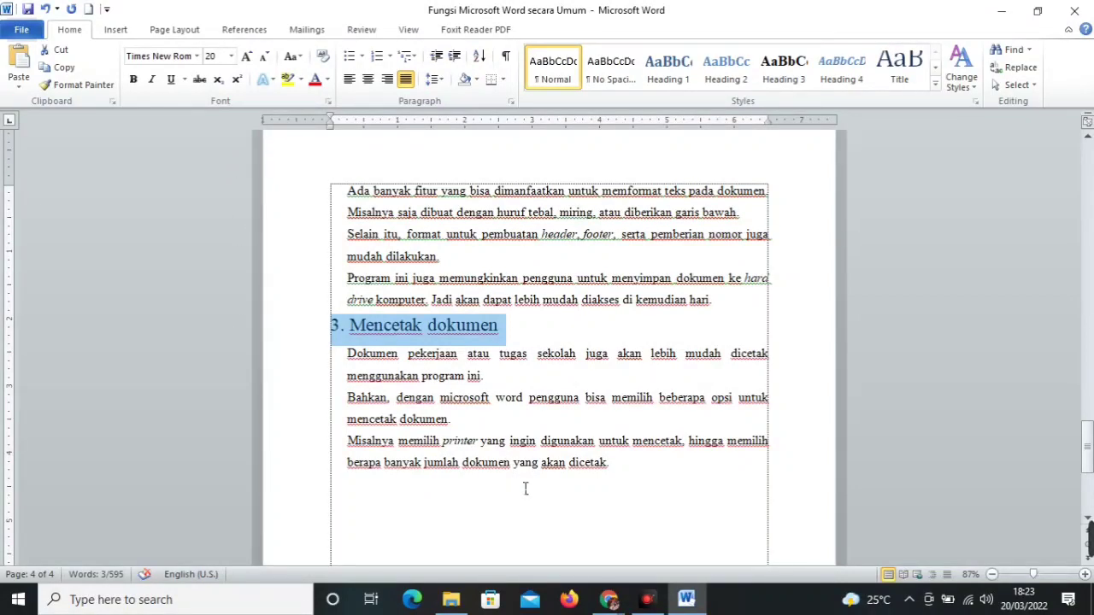
# - Shrink the heading "3. Mencetak dokumen" on page 4 one point at a time to font size 14
pyautogui.click(330, 414)
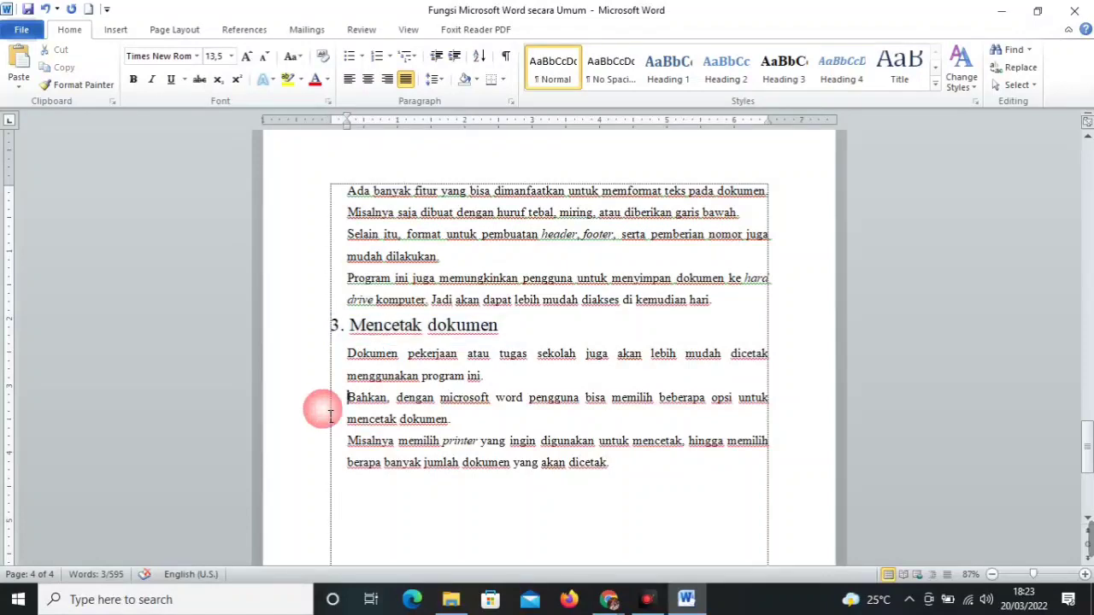
pyautogui.click(323, 334)
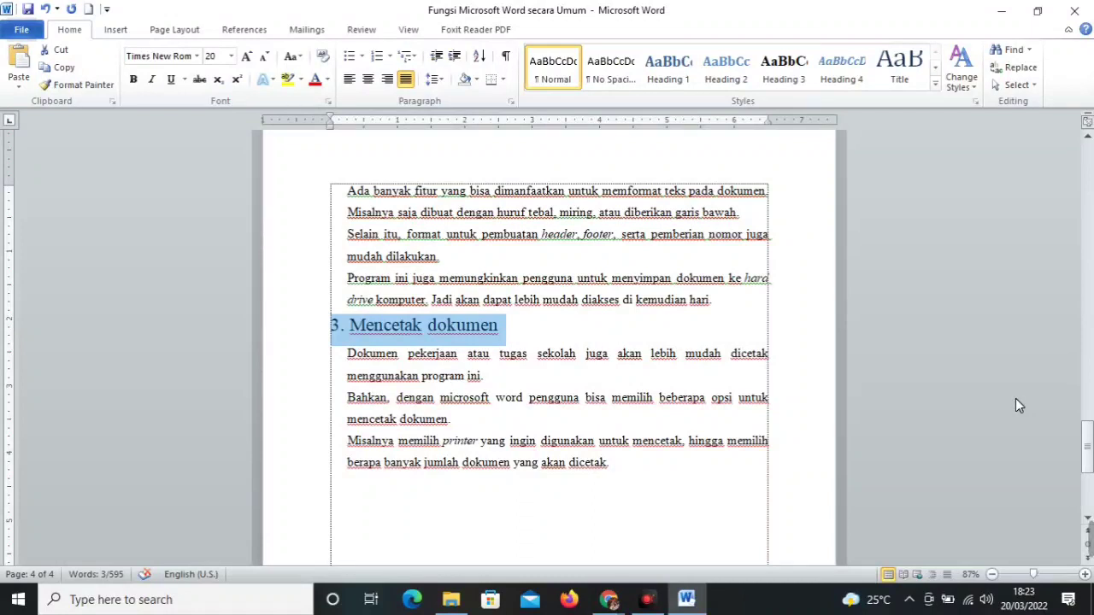
pyautogui.hotkey('ctrl', '[')
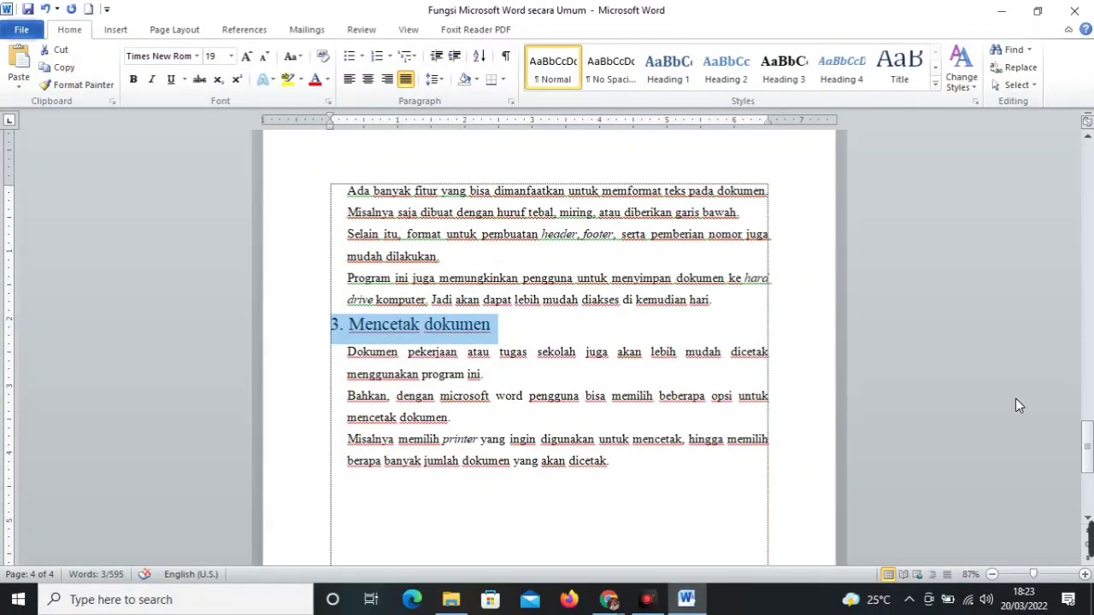
pyautogui.hotkey('ctrl', '[')
pyautogui.hotkey('ctrl', '[')
pyautogui.hotkey('ctrl', '[')
pyautogui.hotkey('ctrl', '[')
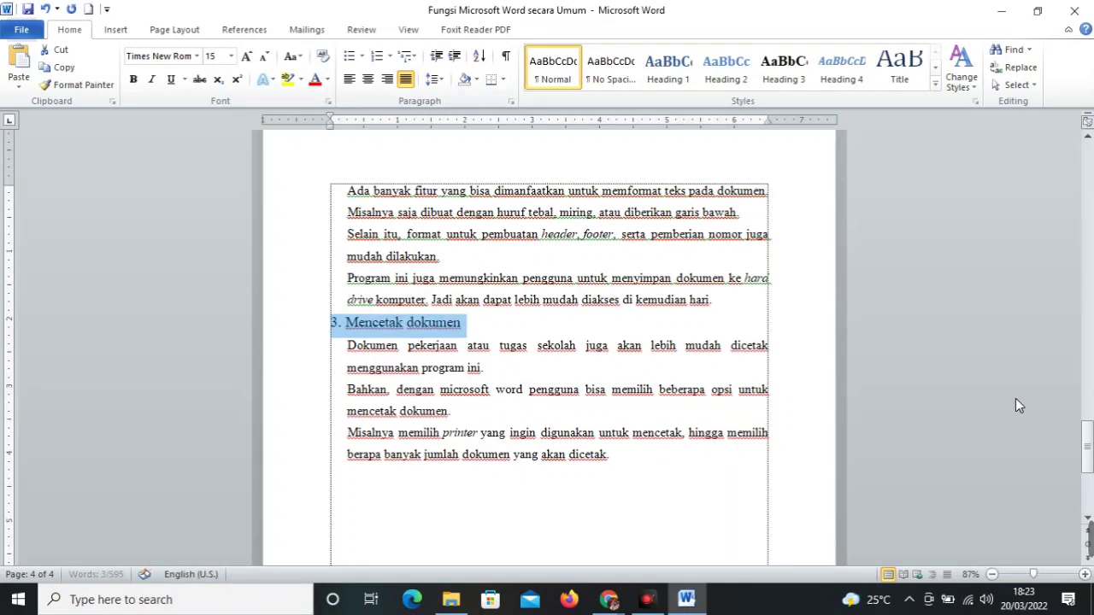
pyautogui.hotkey('ctrl', '[')
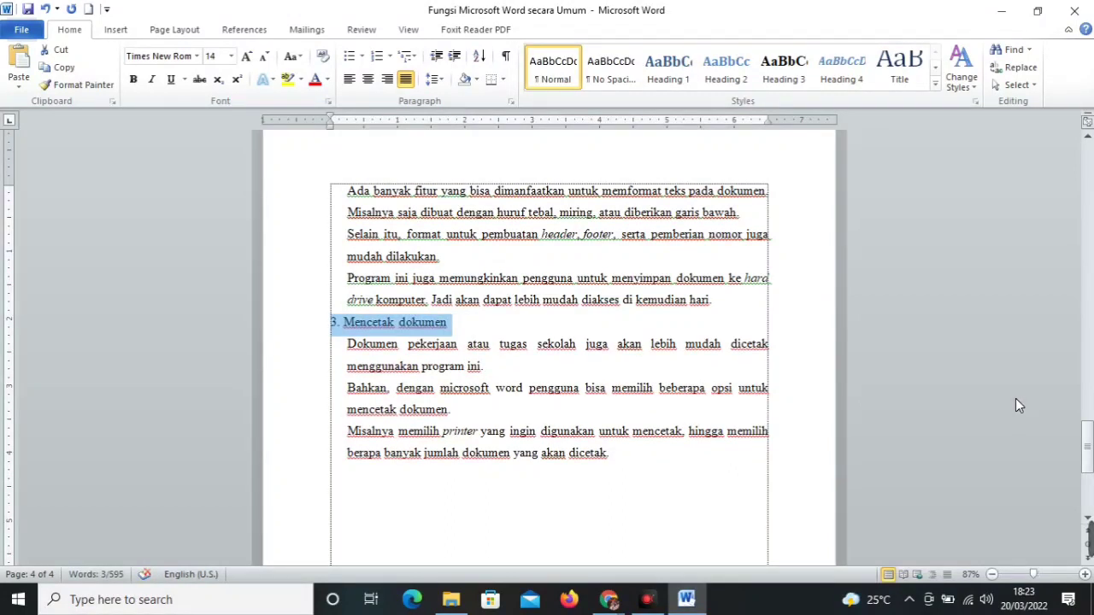
# - Enlarge the selected heading "3. Mencetak dokumen" one point at a time to font size 45
pyautogui.hotkey('ctrl', ']')
pyautogui.hotkey('ctrl', ']')
pyautogui.hotkey('ctrl', ']')
pyautogui.hotkey('ctrl', ']')
pyautogui.hotkey('ctrl', ']')
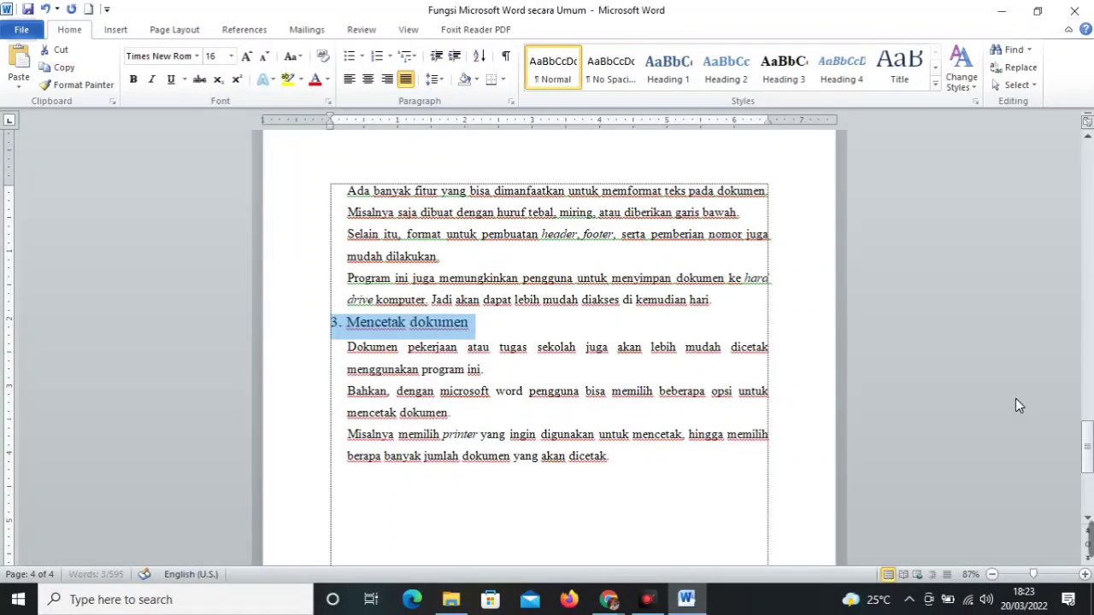
pyautogui.hotkey('ctrl', ']')
pyautogui.hotkey('ctrl', ']')
pyautogui.hotkey('ctrl', ']')
pyautogui.hotkey('ctrl', ']')
pyautogui.hotkey('ctrl', ']')
pyautogui.hotkey('ctrl', ']')
pyautogui.hotkey('ctrl', ']')
pyautogui.hotkey('ctrl', ']')
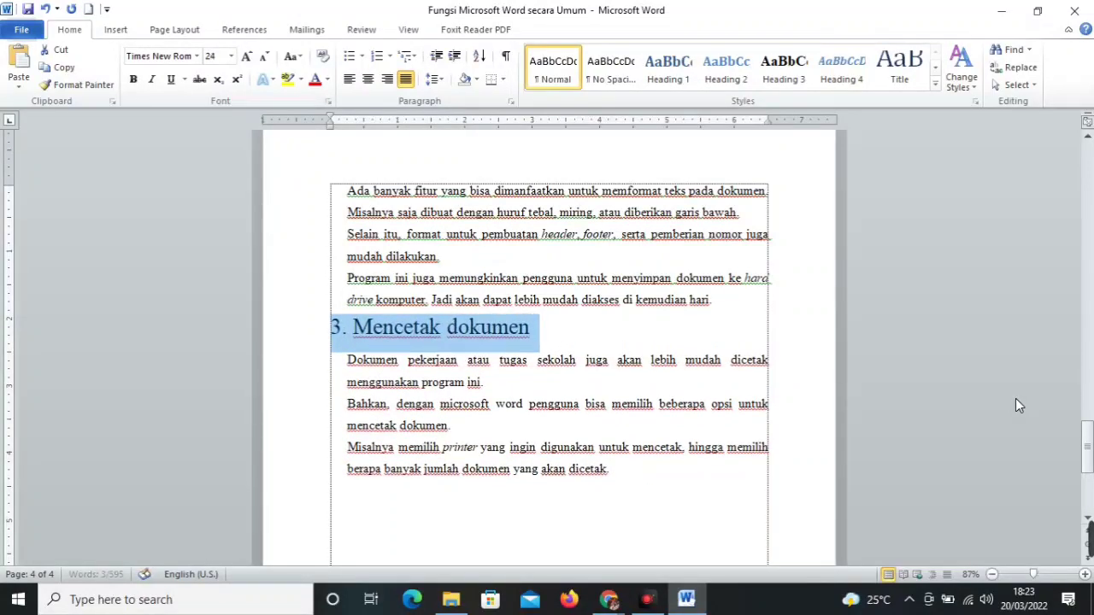
pyautogui.hotkey('ctrl', ']')
pyautogui.hotkey('ctrl', ']')
pyautogui.hotkey('ctrl', ']')
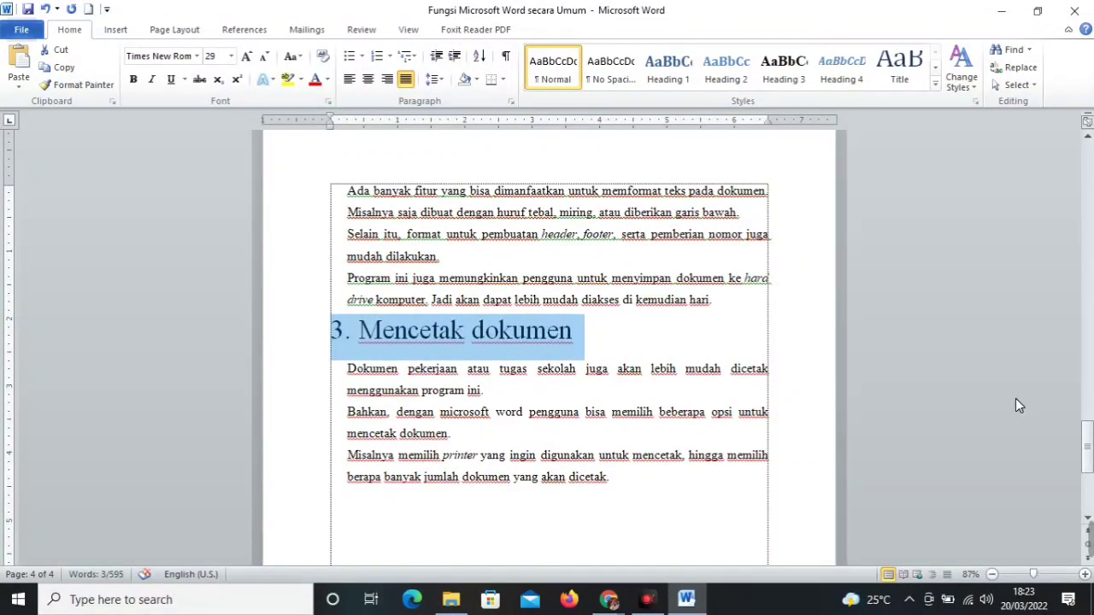
pyautogui.hotkey('ctrl', ']')
pyautogui.hotkey('ctrl', ']')
pyautogui.hotkey('ctrl', ']')
pyautogui.hotkey('ctrl', ']')
pyautogui.hotkey('ctrl', ']')
pyautogui.hotkey('ctrl', ']')
pyautogui.hotkey('ctrl', ']')
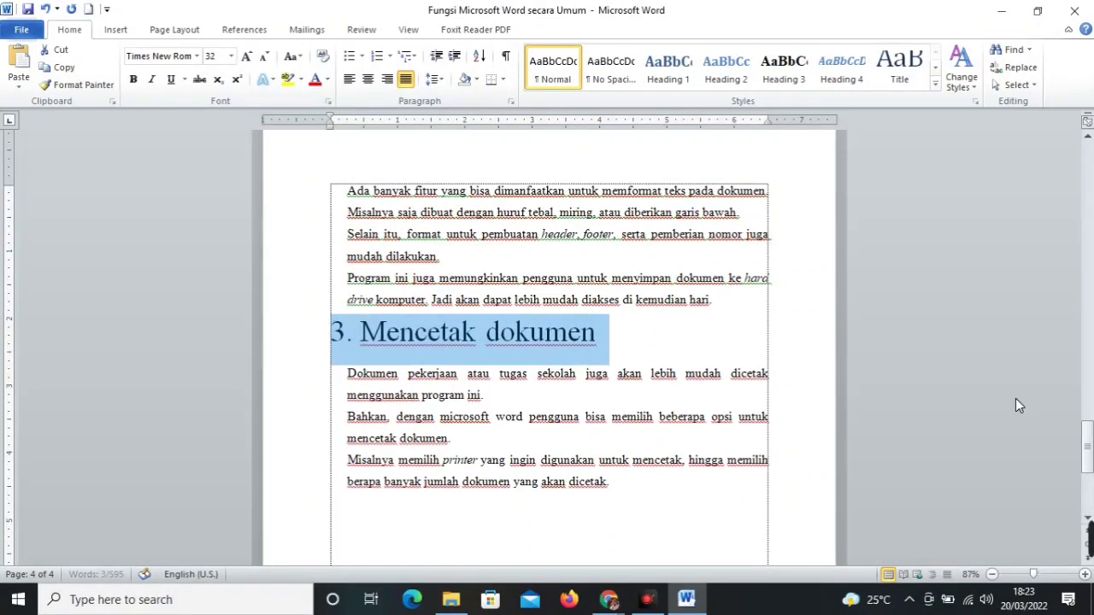
pyautogui.hotkey('ctrl', ']')
pyautogui.hotkey('ctrl', ']')
pyautogui.hotkey('ctrl', ']')
pyautogui.hotkey('ctrl', ']')
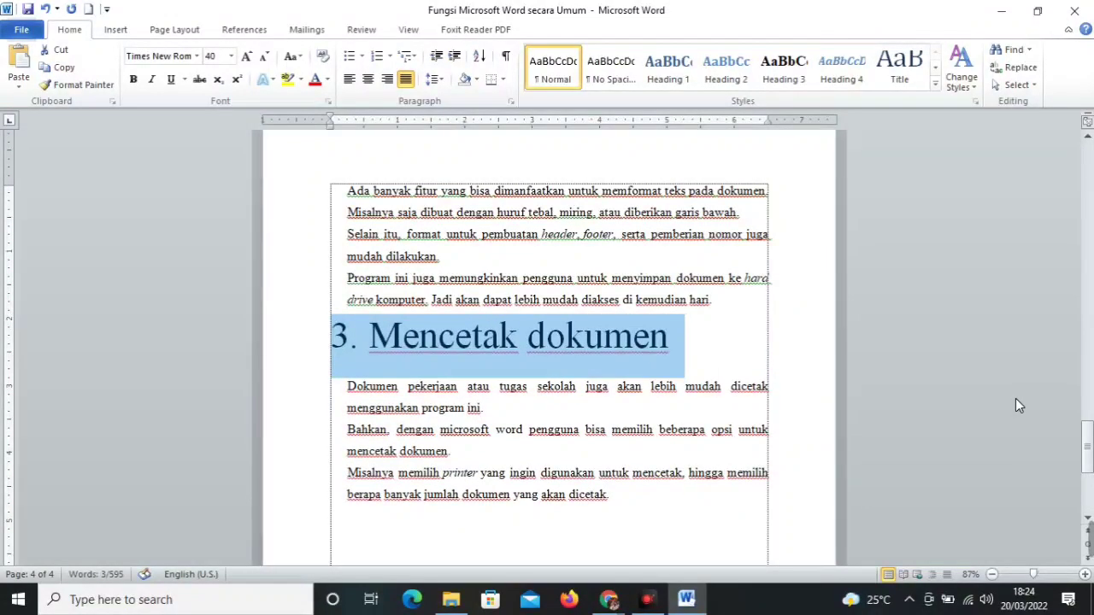
pyautogui.hotkey('ctrl', ']')
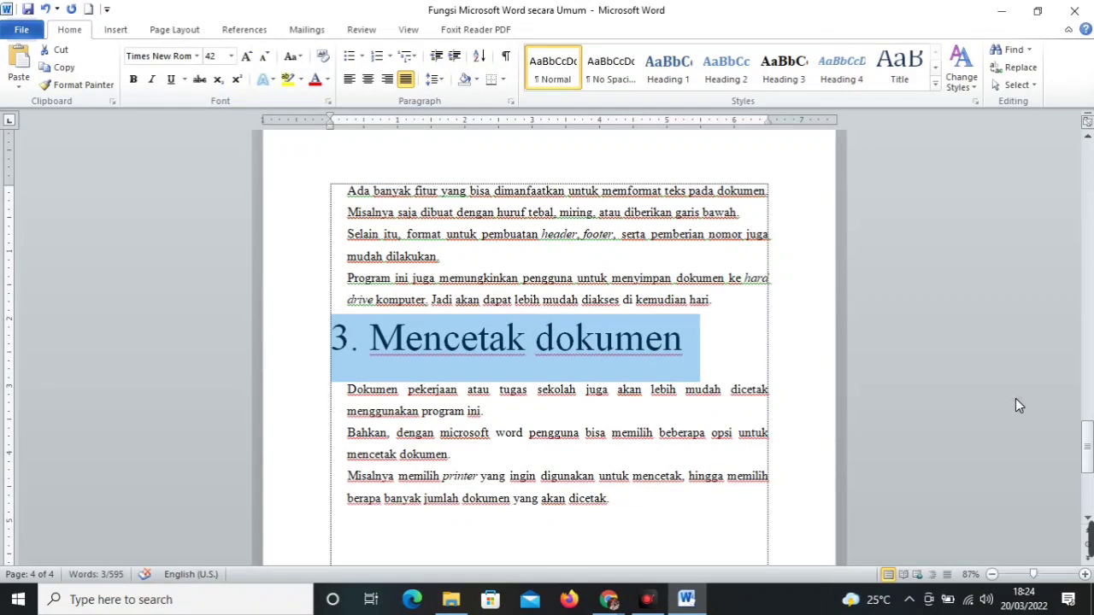
pyautogui.hotkey('ctrl', ']')
pyautogui.hotkey('ctrl', ']')
pyautogui.hotkey('ctrl', ']')
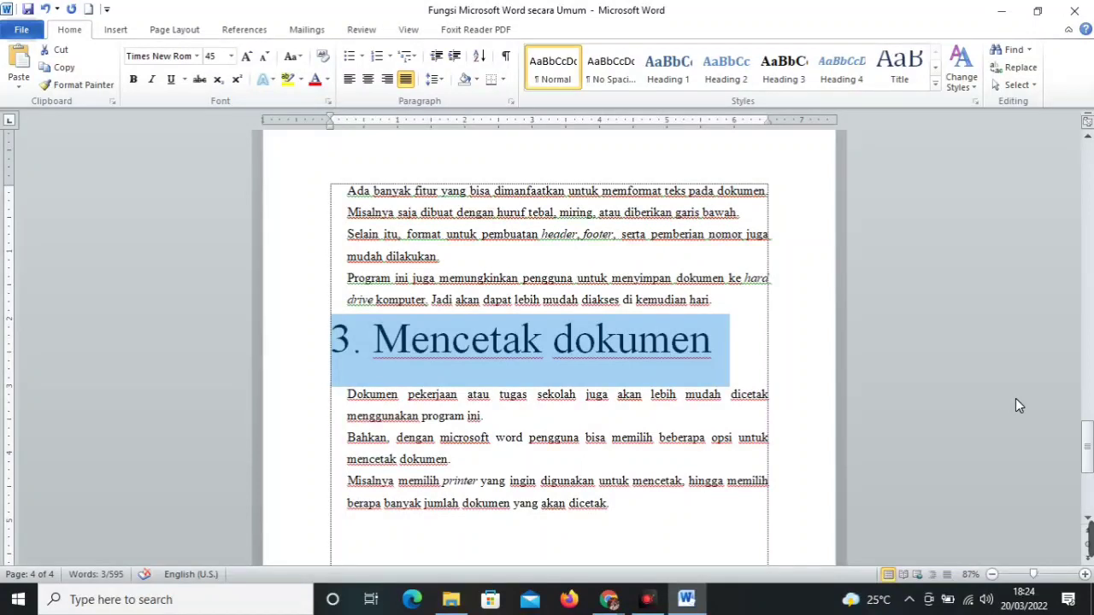
# - Reduce the selected heading "3. Mencetak dokumen" one point at a time to font size 20
pyautogui.hotkey('ctrl', '[')
pyautogui.hotkey('ctrl', '[')
pyautogui.hotkey('ctrl', '[')
pyautogui.hotkey('ctrl', '[')
pyautogui.hotkey('ctrl', '[')
pyautogui.hotkey('ctrl', '[')
pyautogui.hotkey('ctrl', '[')
pyautogui.hotkey('ctrl', '[')
pyautogui.hotkey('ctrl', '[')
pyautogui.hotkey('ctrl', '[')
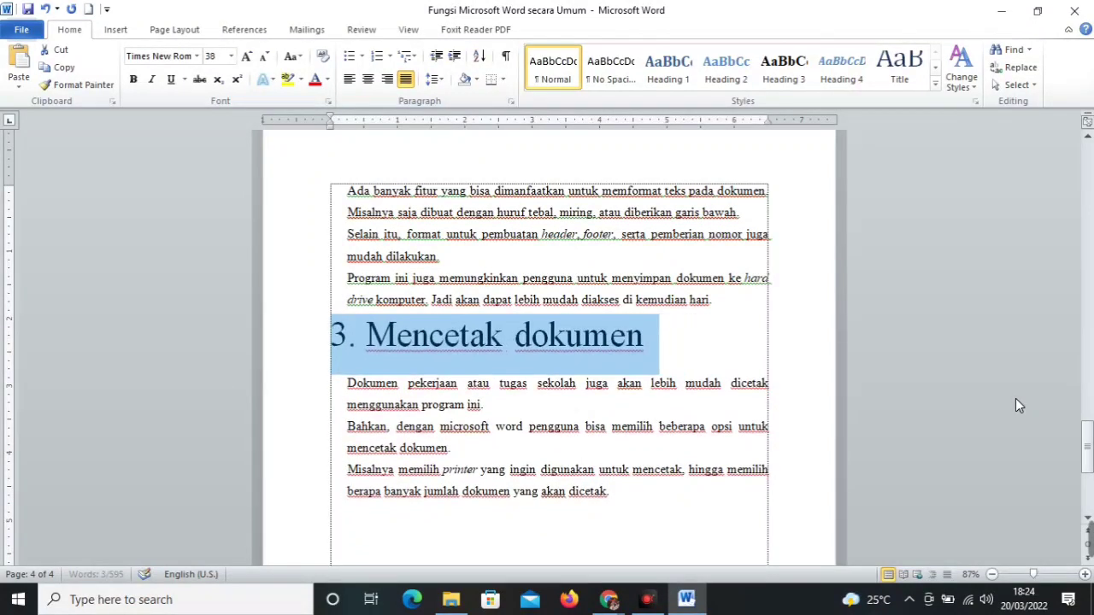
pyautogui.hotkey('ctrl', '[')
pyautogui.hotkey('ctrl', '[')
pyautogui.hotkey('ctrl', '[')
pyautogui.hotkey('ctrl', '[')
pyautogui.hotkey('ctrl', '[')
pyautogui.hotkey('ctrl', '[')
pyautogui.hotkey('ctrl', '[')
pyautogui.hotkey('ctrl', '[')
pyautogui.hotkey('ctrl', '[')
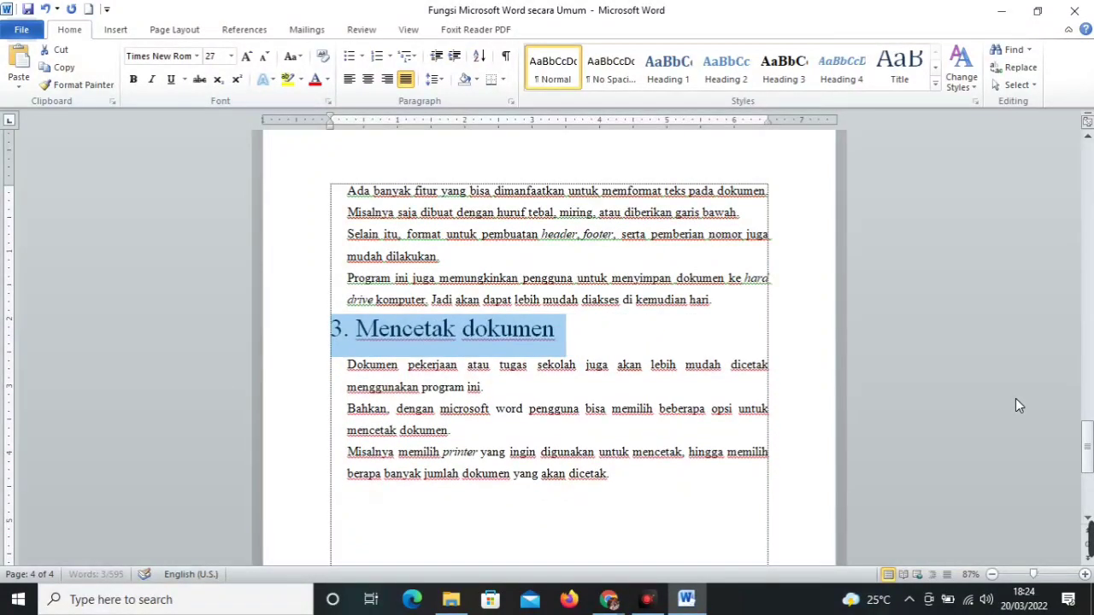
pyautogui.hotkey('ctrl', '[')
pyautogui.hotkey('ctrl', '[')
pyautogui.hotkey('ctrl', '[')
pyautogui.hotkey('ctrl', '[')
pyautogui.hotkey('ctrl', '[')
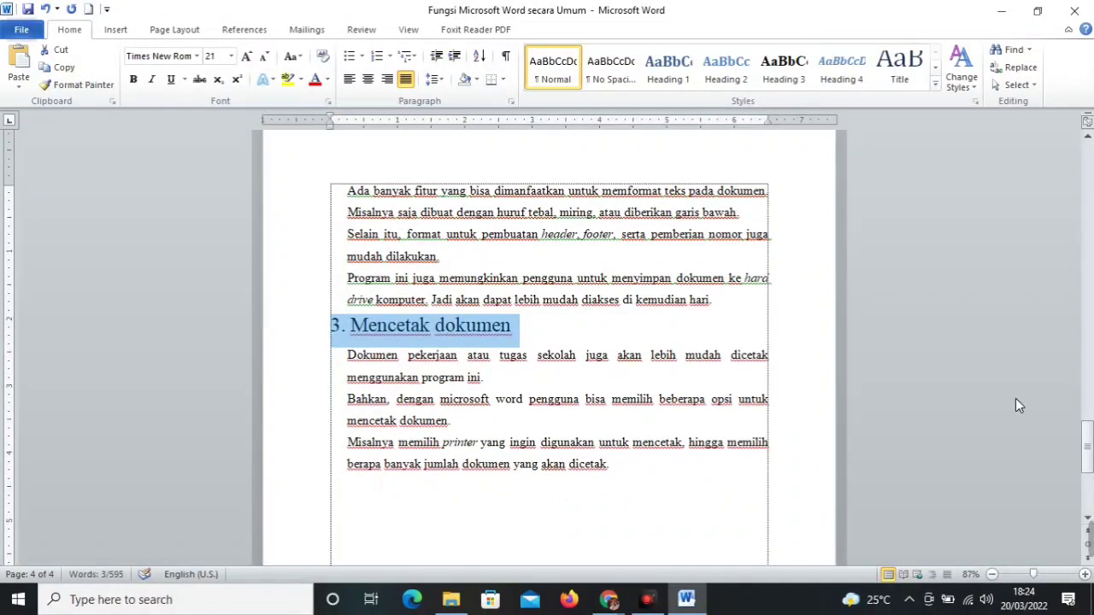
pyautogui.hotkey('ctrl', '[')
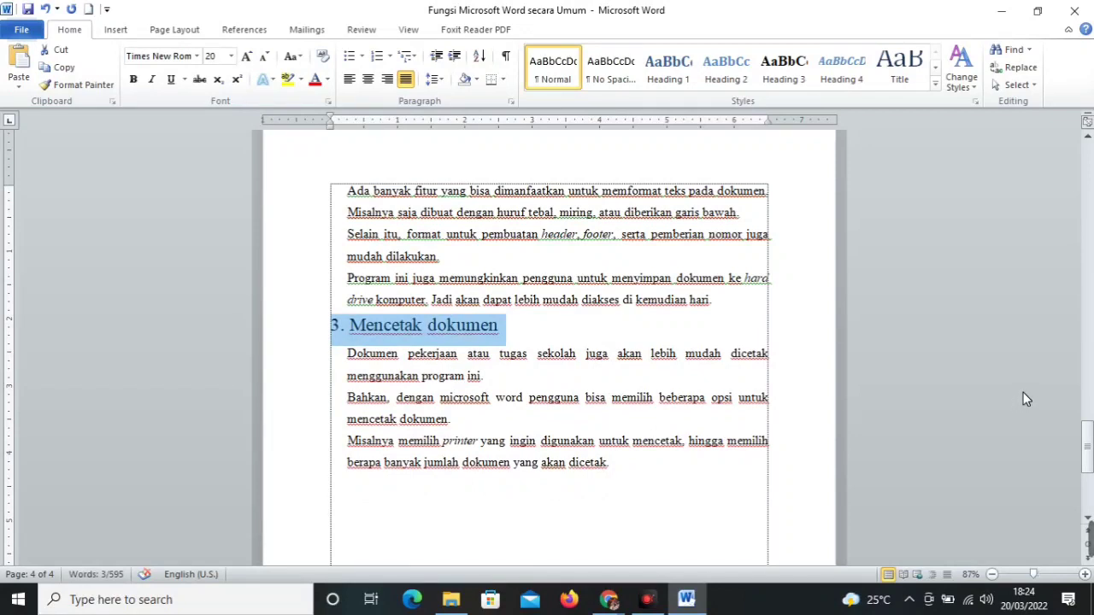
# - Add the text "H2O" on the empty line below the last paragraph of the "Mencetak dokumen" section
pyautogui.scroll(-1, 1023, 392)
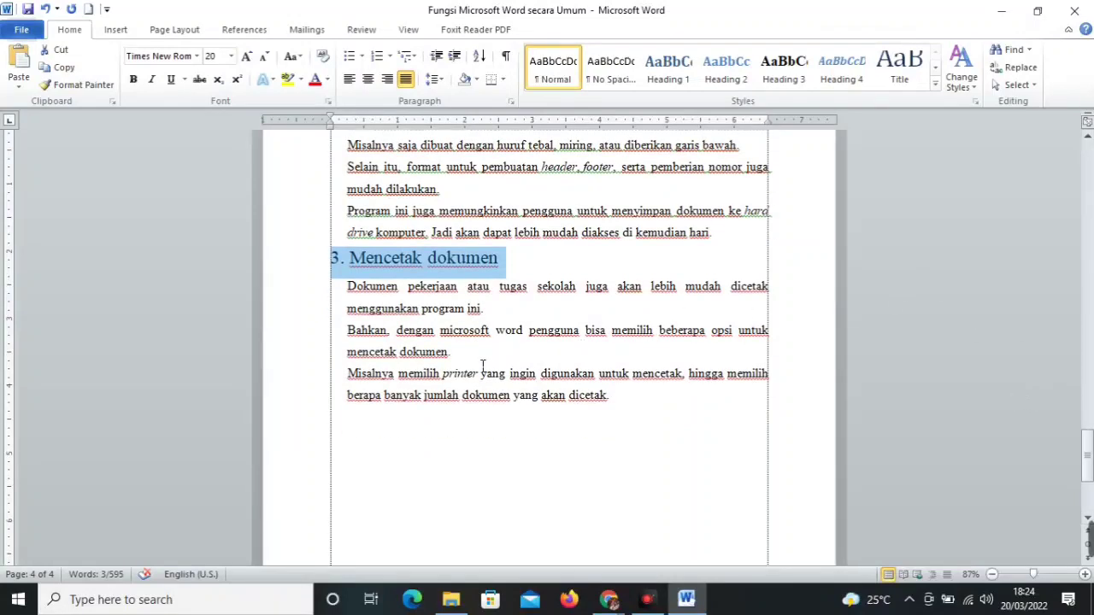
pyautogui.click(343, 433)
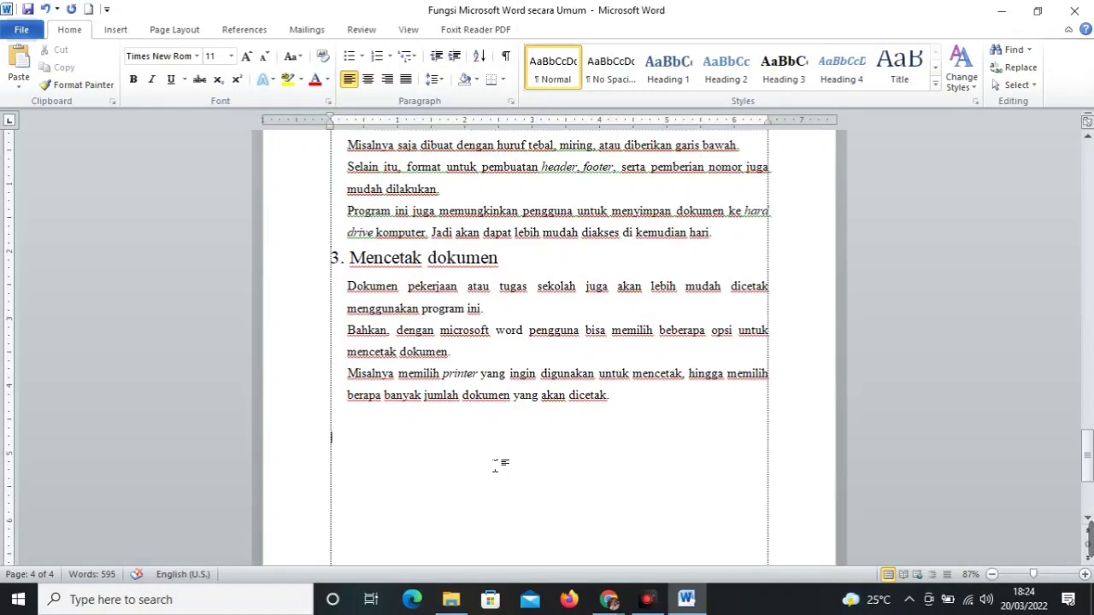
pyautogui.write('h')
pyautogui.press('BackSpace')
pyautogui.write('H2O')
# - Enlarge the whole "H2O" line one point at a time to font size 36
pyautogui.click(328, 441)
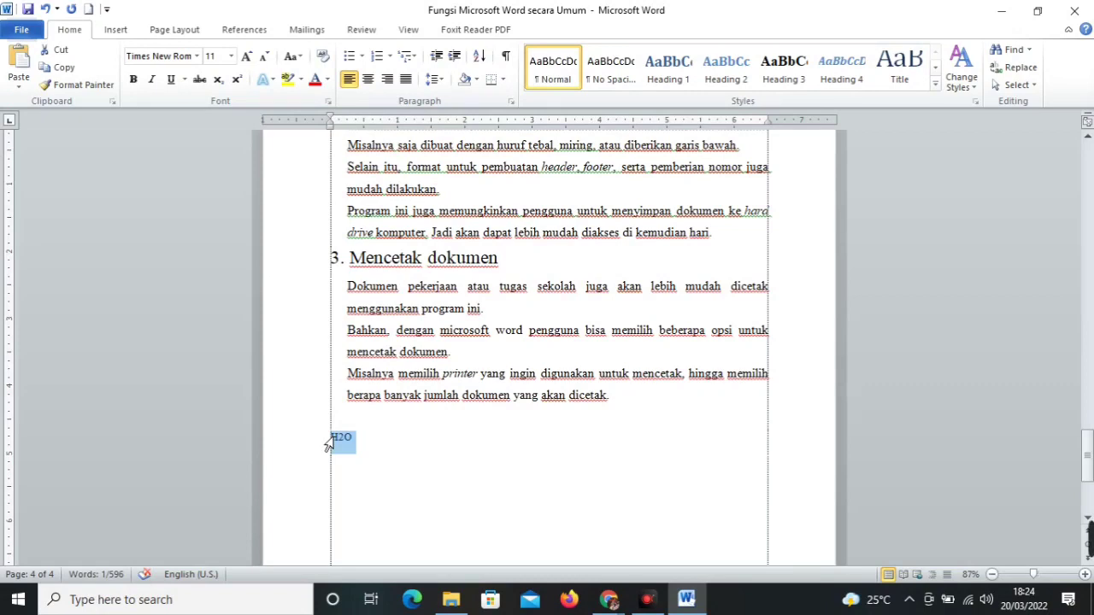
pyautogui.hotkey('ctrl', ']')
pyautogui.hotkey('ctrl', ']')
pyautogui.hotkey('ctrl', ']')
pyautogui.hotkey('ctrl', ']')
pyautogui.hotkey('ctrl', ']')
pyautogui.hotkey('ctrl', ']')
pyautogui.hotkey('ctrl', ']')
pyautogui.hotkey('ctrl', ']')
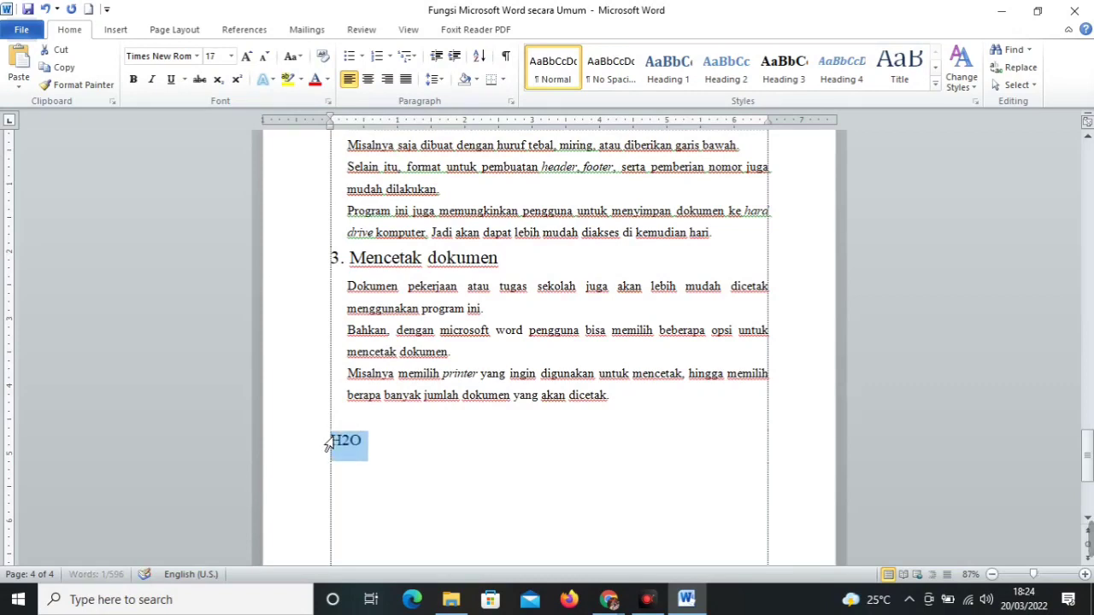
pyautogui.hotkey('ctrl', ']')
pyautogui.hotkey('ctrl', ']')
pyautogui.hotkey('ctrl', ']')
pyautogui.hotkey('ctrl', ']')
pyautogui.hotkey('ctrl', ']')
pyautogui.hotkey('ctrl', ']')
pyautogui.hotkey('ctrl', ']')
pyautogui.hotkey('ctrl', ']')
pyautogui.hotkey('ctrl', ']')
pyautogui.hotkey('ctrl', ']')
pyautogui.hotkey('ctrl', ']')
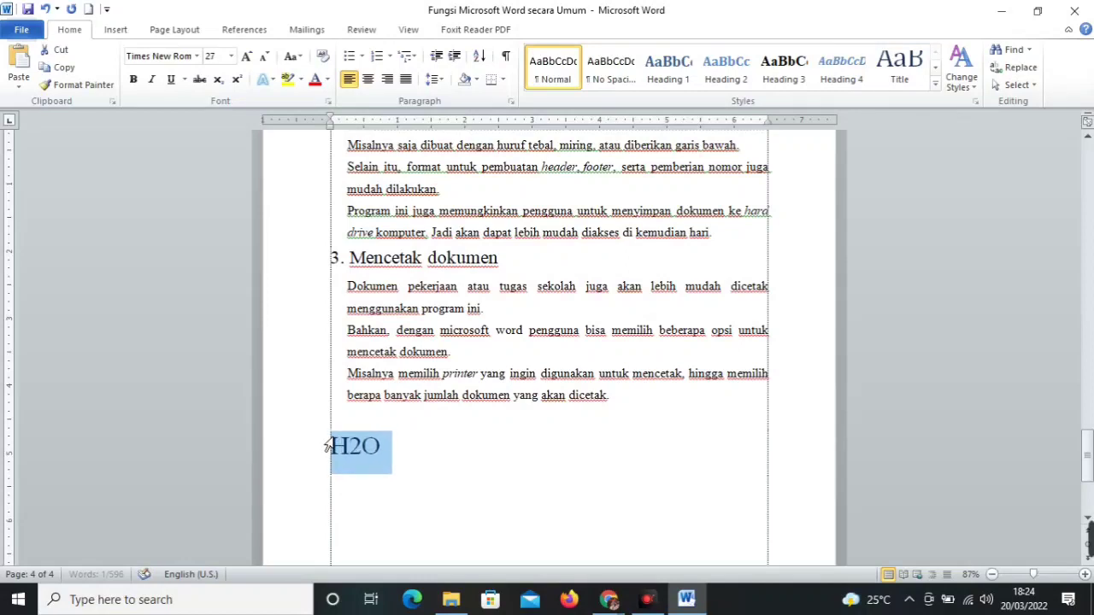
pyautogui.hotkey('ctrl', ']')
pyautogui.hotkey('ctrl', ']')
pyautogui.hotkey('ctrl', ']')
pyautogui.hotkey('ctrl', ']')
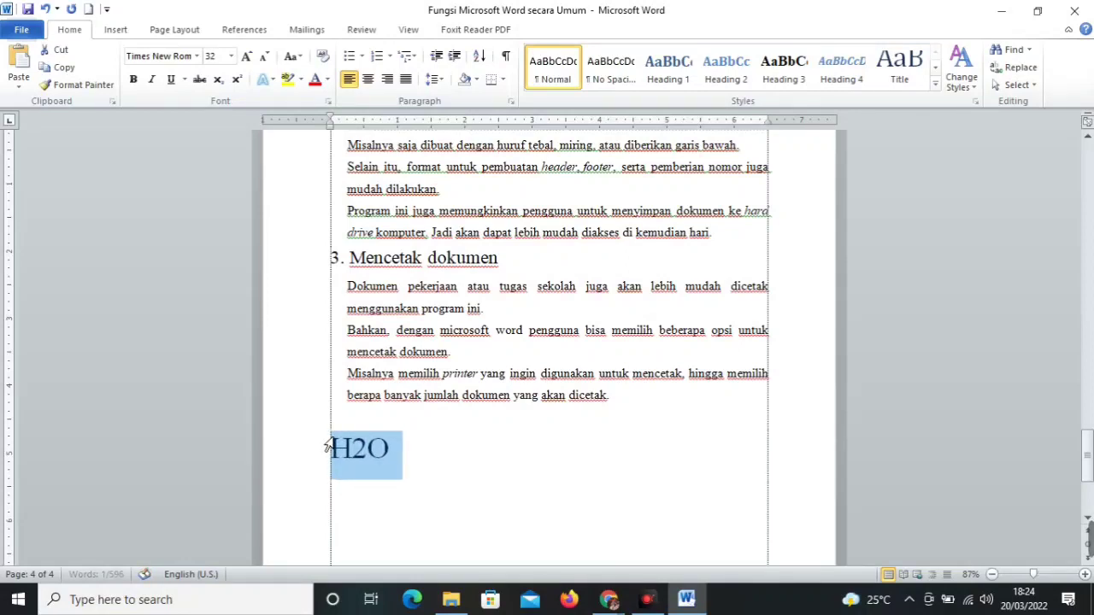
pyautogui.hotkey('ctrl', ']')
pyautogui.hotkey('ctrl', ']')
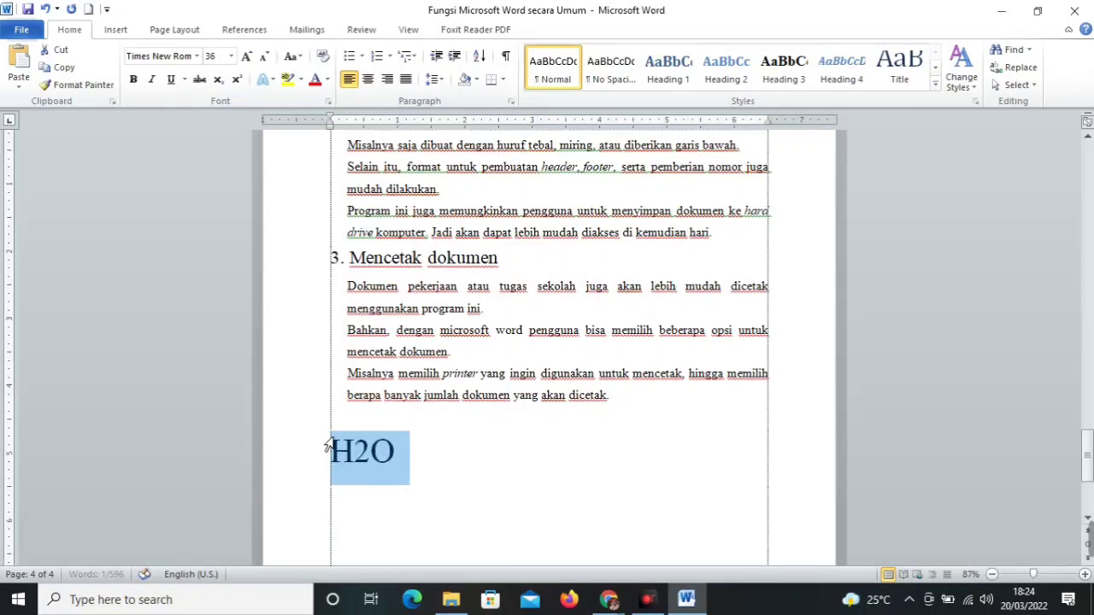
# - Format only the digit 2 in "H2O" as subscript and deselect it
pyautogui.click(369, 459)
pyautogui.moveTo(355, 455); pyautogui.dragTo(366, 453)
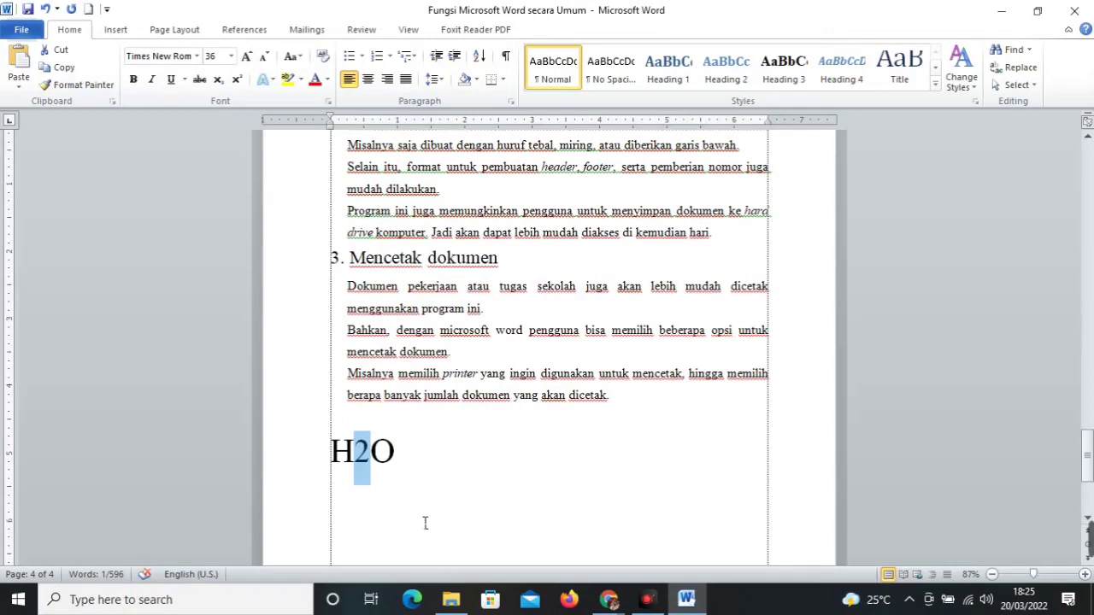
pyautogui.hotkey('ctrl', '=')
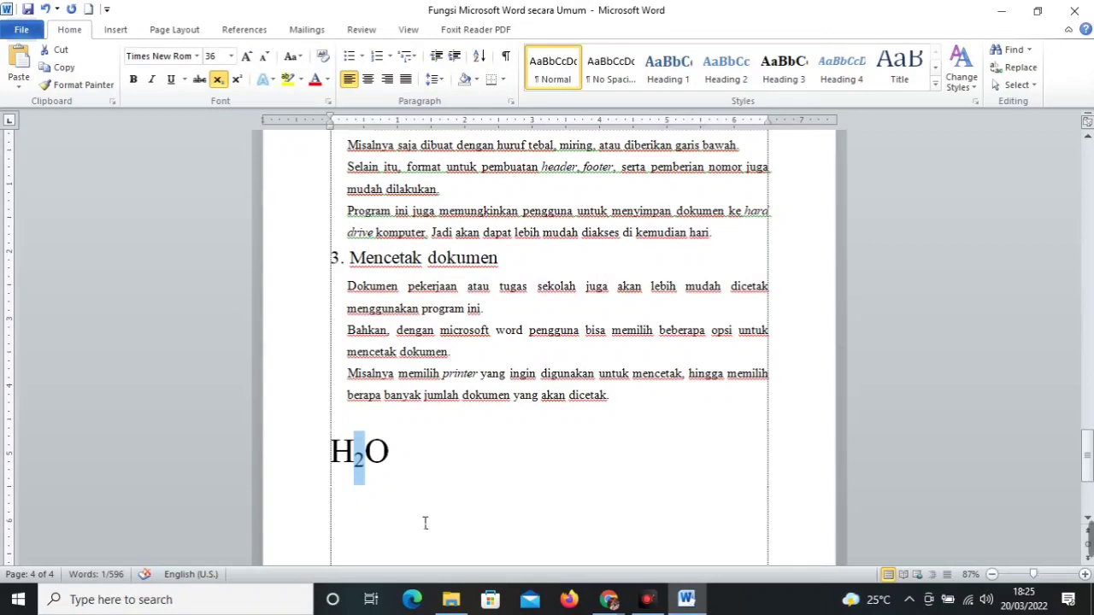
pyautogui.click(425, 523)
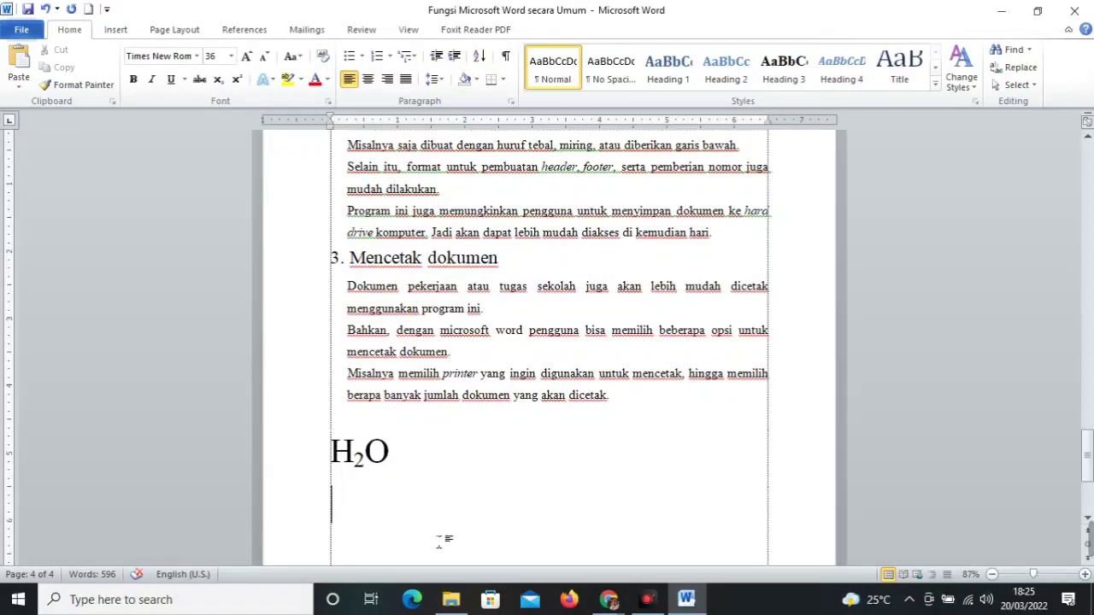
# - Switch the digit 2 in "H2O" repeatedly between superscript and subscript, ending in superscript, and place the cursor on the line below
pyautogui.moveTo(366, 462); pyautogui.dragTo(342, 450)
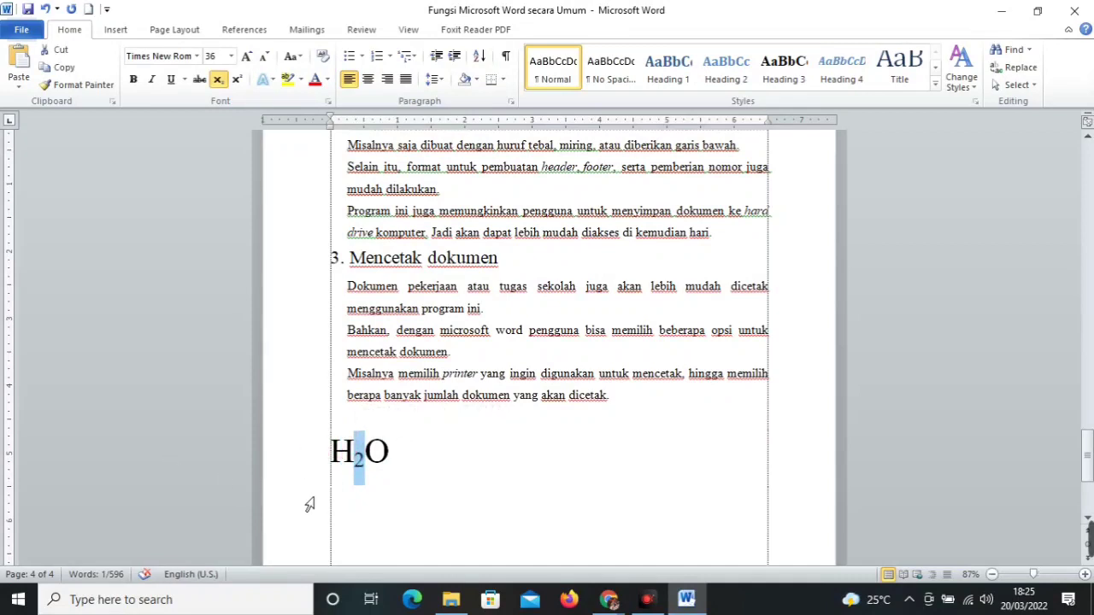
pyautogui.hotkey('ctrl', 'shift', '+')
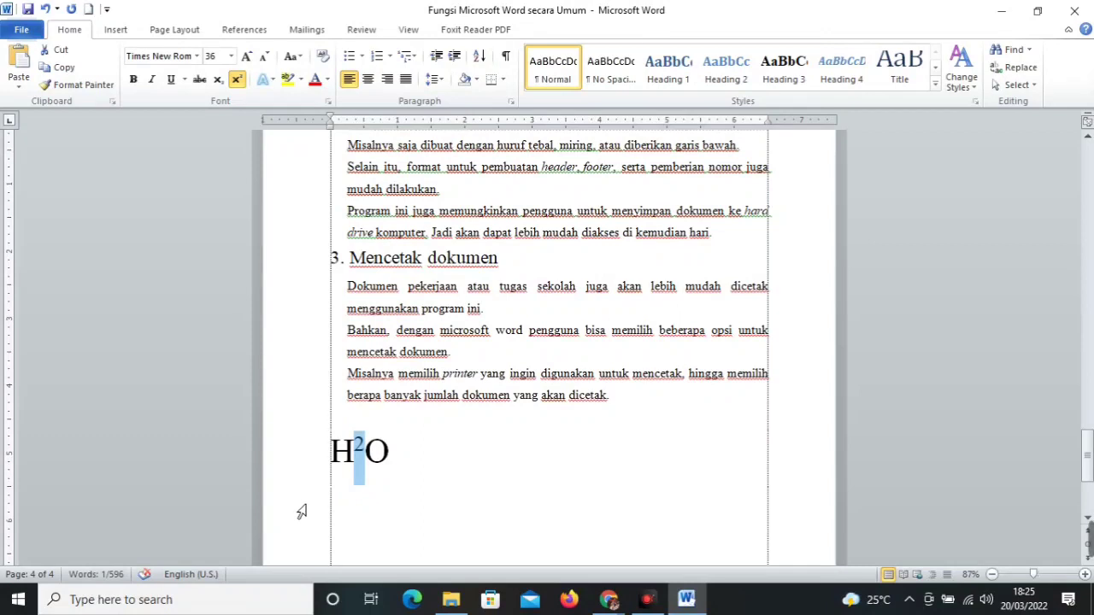
pyautogui.hotkey('ctrl', '=')
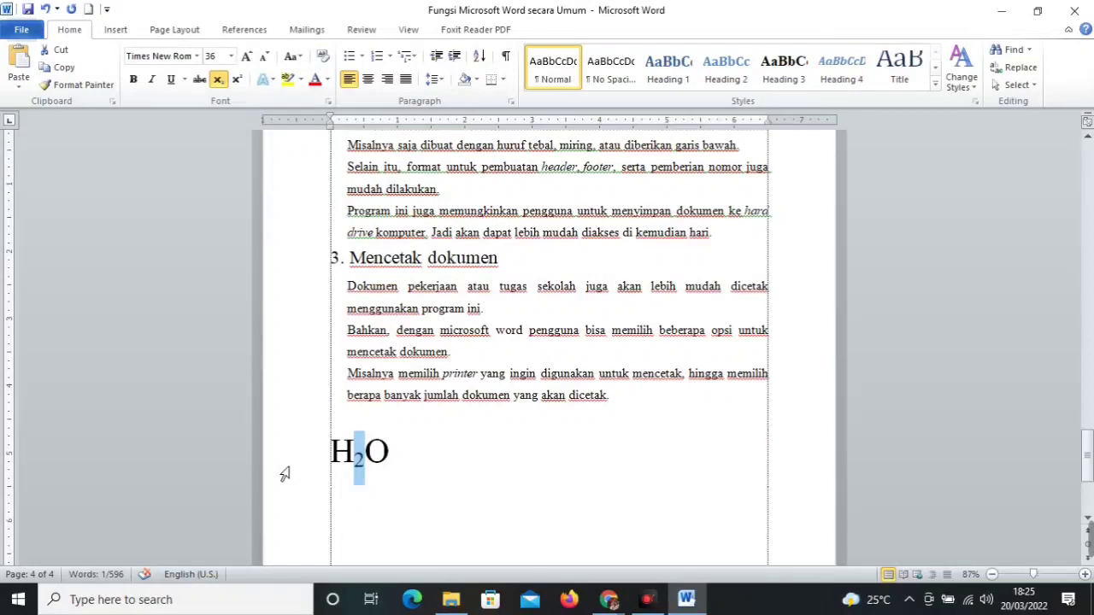
pyautogui.hotkey('ctrl', 'shift', '=')
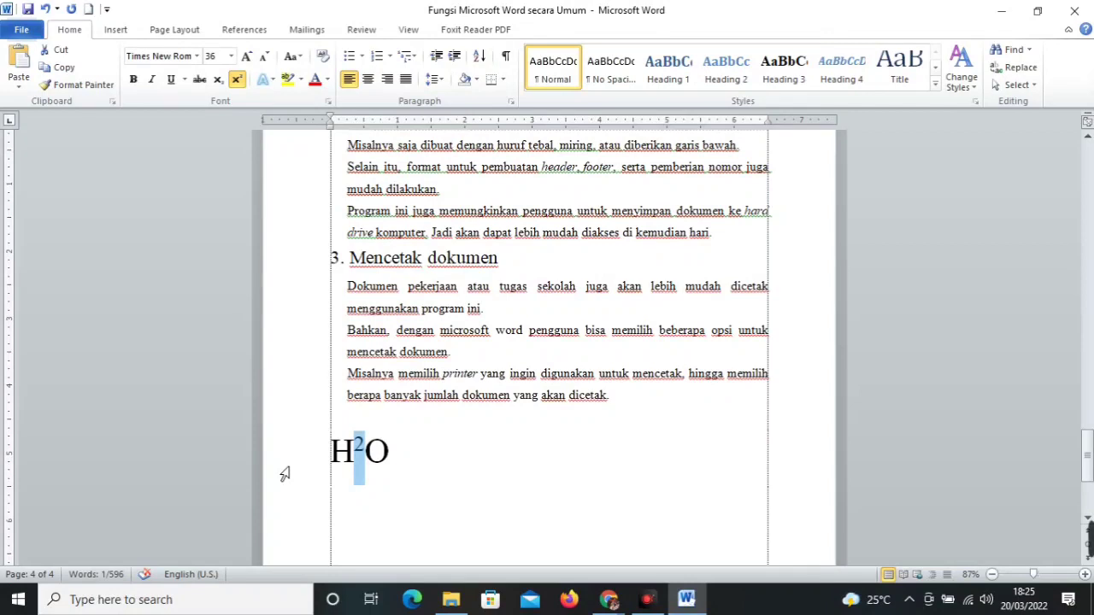
pyautogui.hotkey('ctrl', '=')
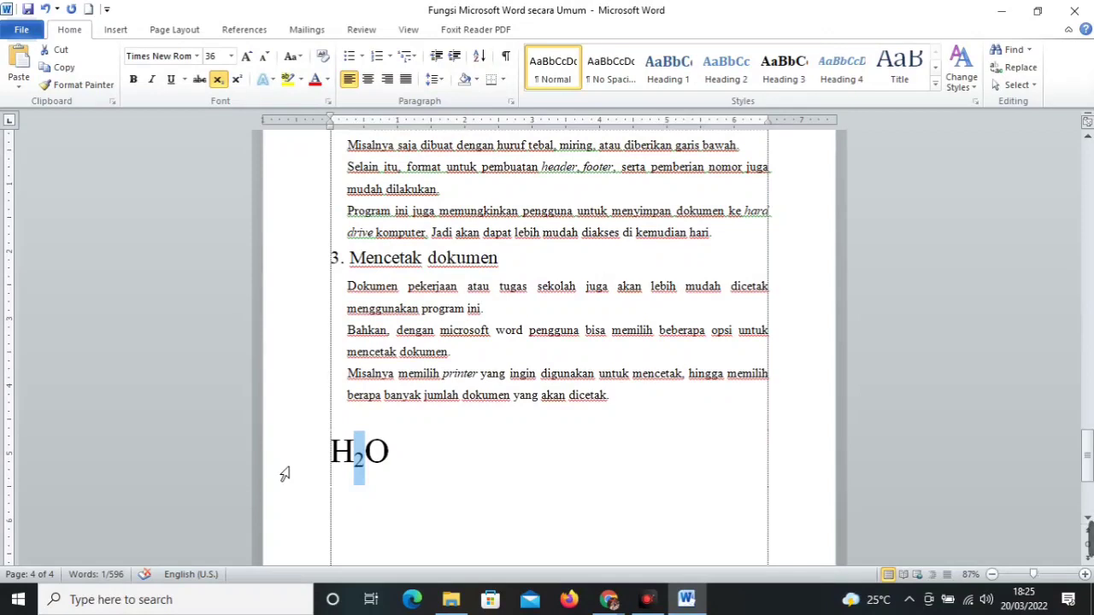
pyautogui.hotkey('ctrl', 'shift', '=')
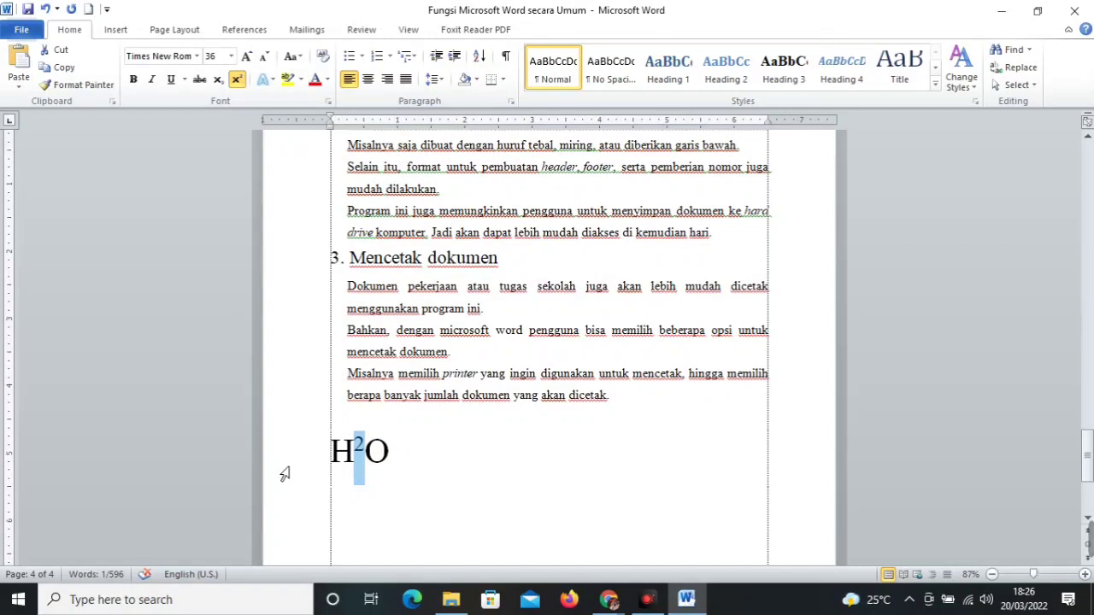
pyautogui.hotkey('ctrl', '=')
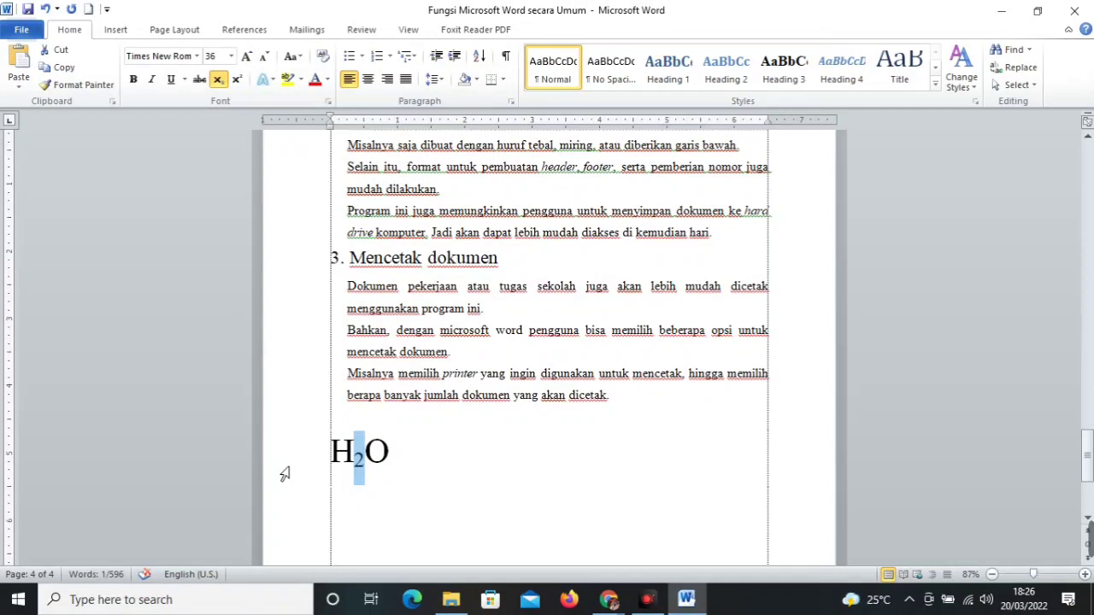
pyautogui.hotkey('ctrl', 'shift', '=')
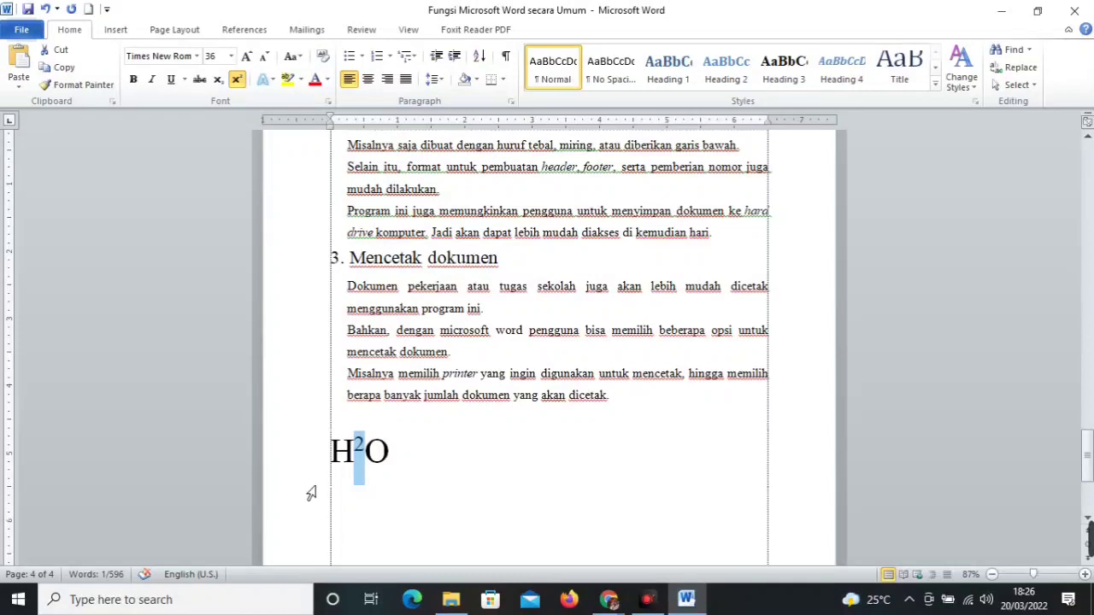
pyautogui.scroll(-1, 311, 494)
pyautogui.click(378, 486)
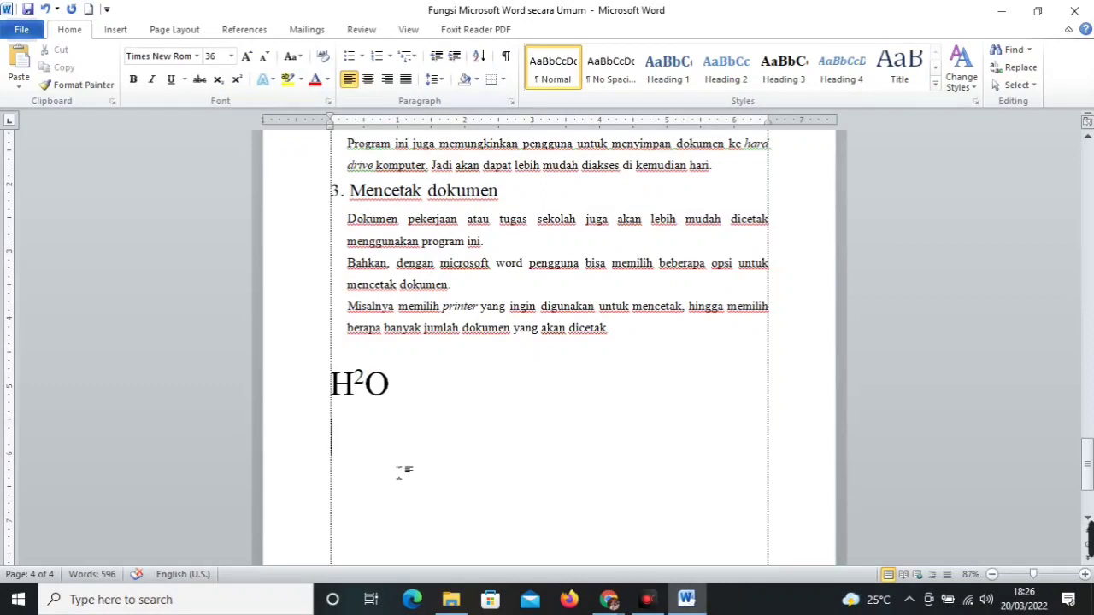
pyautogui.scroll(-1, 404, 470)
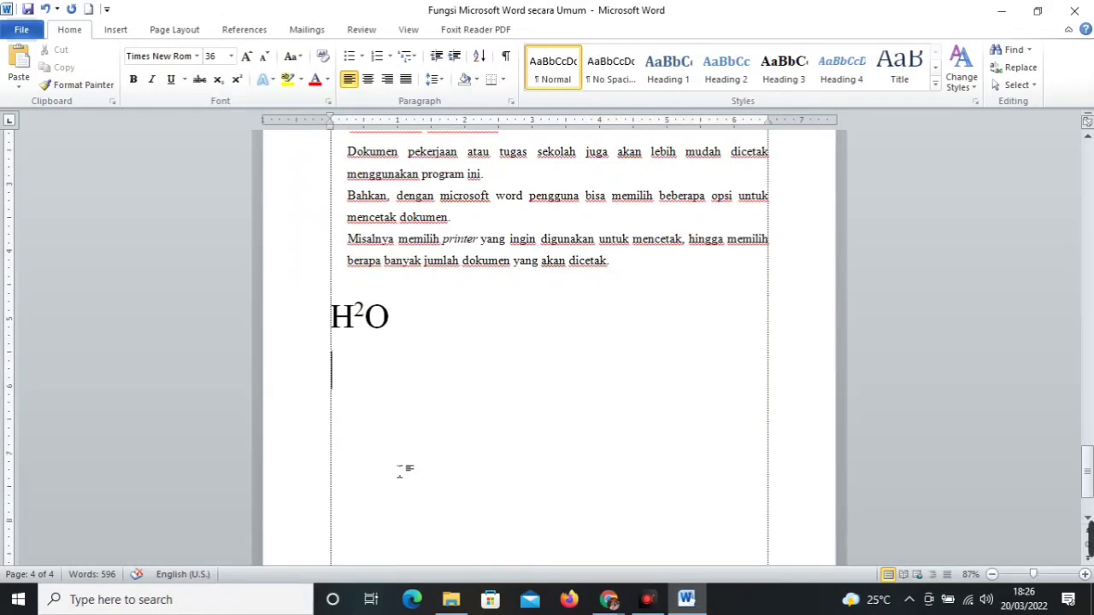
pyautogui.scroll(2, 407, 464)
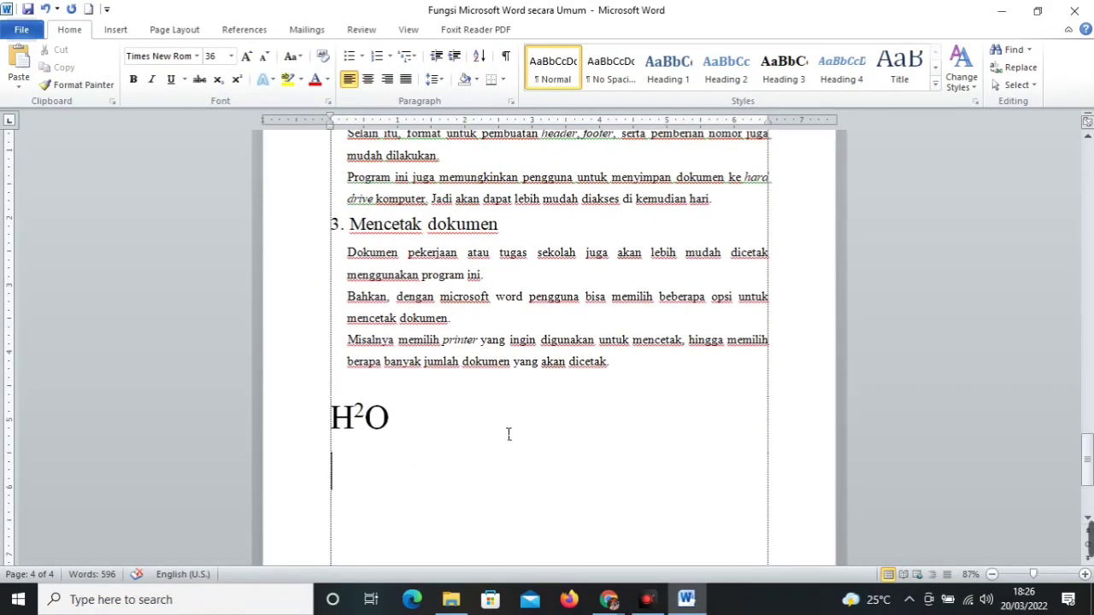
pyautogui.scroll(1, 508, 434)
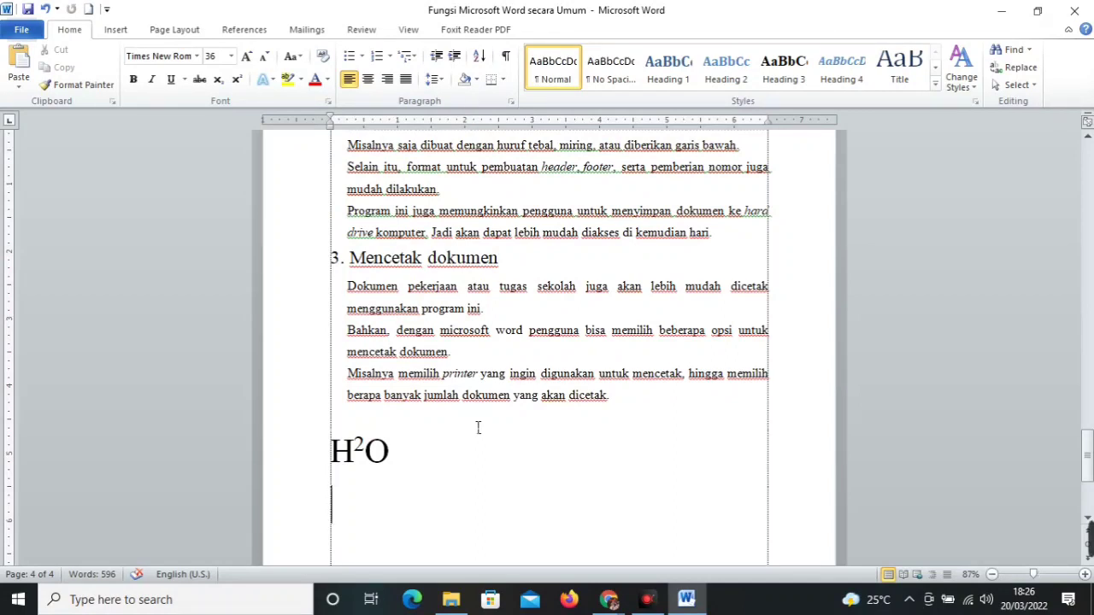
pyautogui.scroll(-6, 496, 450)
pyautogui.scroll(3, 496, 450)
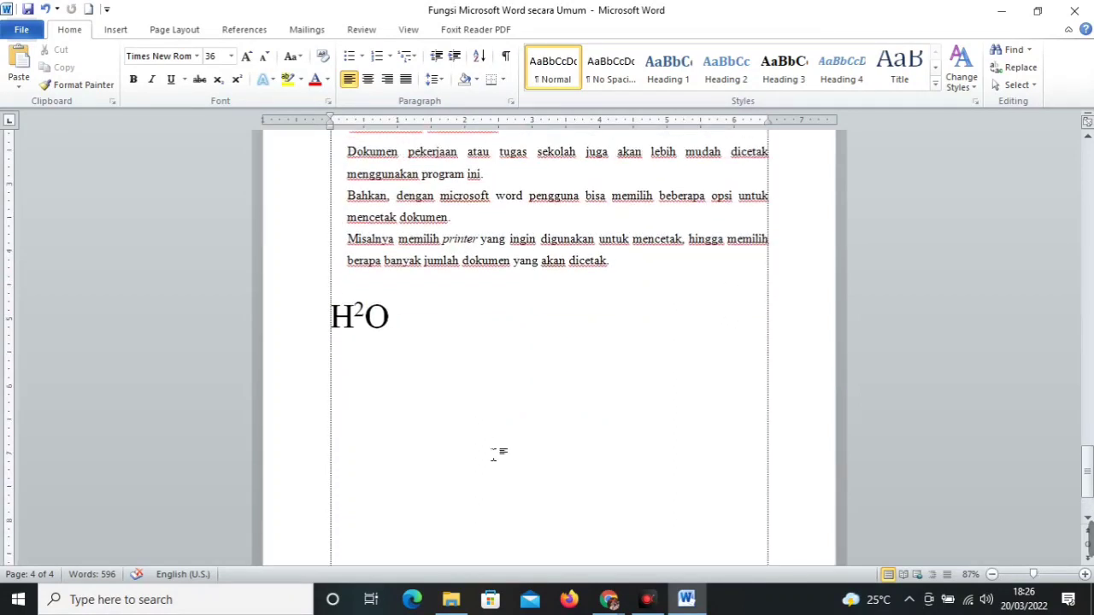
pyautogui.scroll(-3, 496, 453)
pyautogui.scroll(3, 495, 453)
pyautogui.scroll(-3, 497, 454)
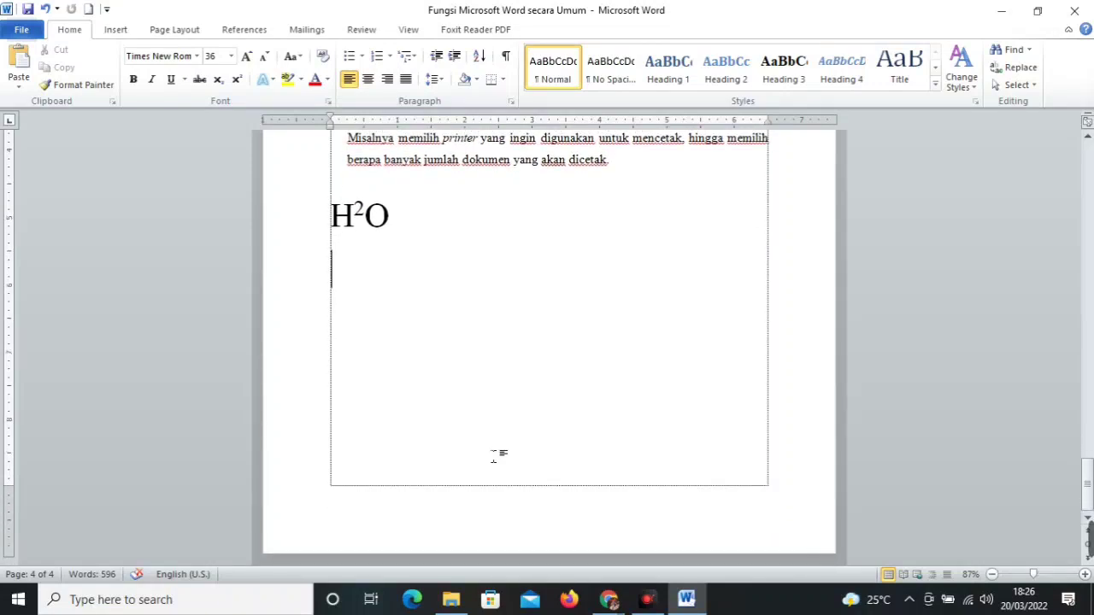
# - Add empty lines below "H2O" until the cursor reaches page 7
pyautogui.press('Return')
pyautogui.press('Return')
pyautogui.press('Return')
pyautogui.press('Return')
pyautogui.press('Return')
pyautogui.press('Return')
pyautogui.press('Return')
pyautogui.press('Return')
pyautogui.press('Return')
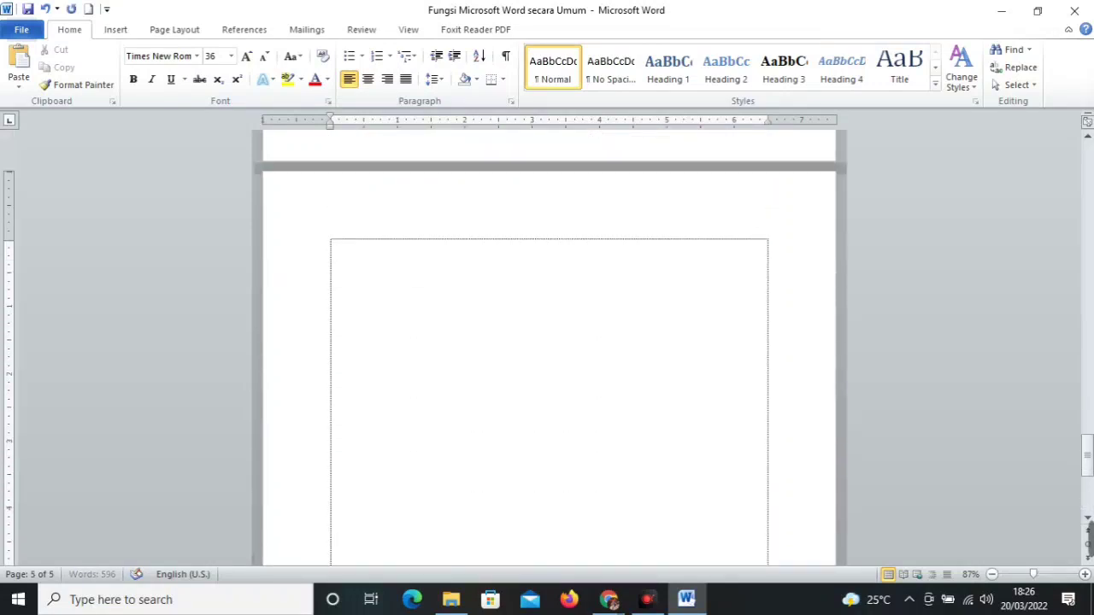
pyautogui.press('Return')
pyautogui.press('Return')
pyautogui.press('Return')
pyautogui.press('Return')
pyautogui.press('Return')
pyautogui.press('Return')
pyautogui.press('Return')
pyautogui.press('Return')
pyautogui.press('Return')
pyautogui.press('Return')
pyautogui.press('Return')
pyautogui.press('Return')
pyautogui.press('Return')
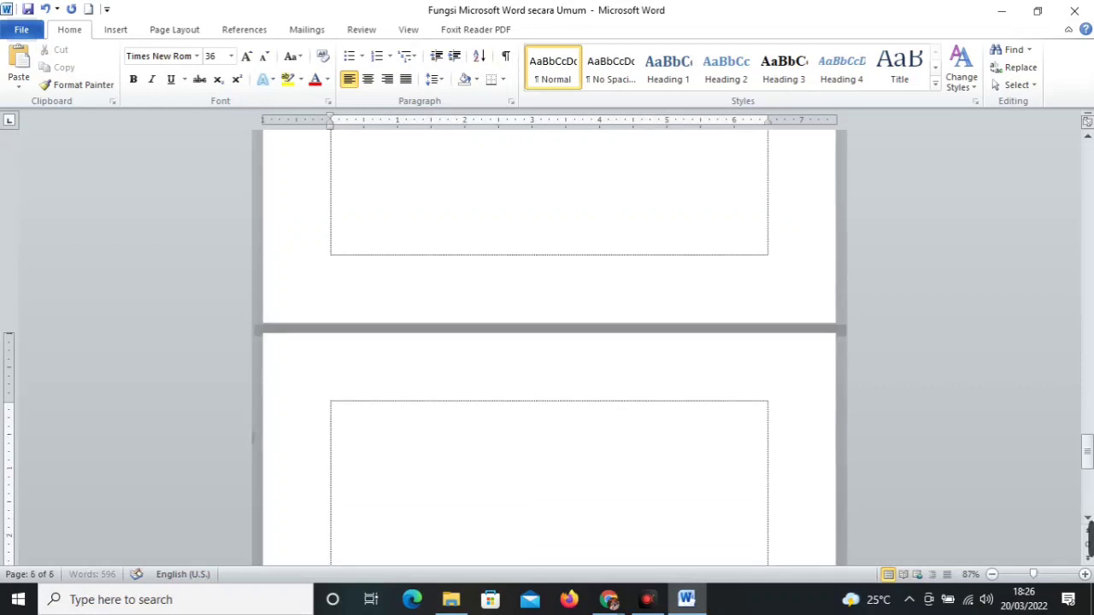
pyautogui.press('Return')
pyautogui.press('Return')
pyautogui.press('Return')
pyautogui.press('Return')
pyautogui.press('Return')
pyautogui.press('Return')
pyautogui.press('Return')
pyautogui.press('Return')
pyautogui.press('Return')
pyautogui.press('Return')
pyautogui.press('Return')
pyautogui.press('Return')
pyautogui.press('Return')
pyautogui.press('Return')
pyautogui.press('Return')
pyautogui.press('Return')
pyautogui.press('Return')
pyautogui.press('Return')
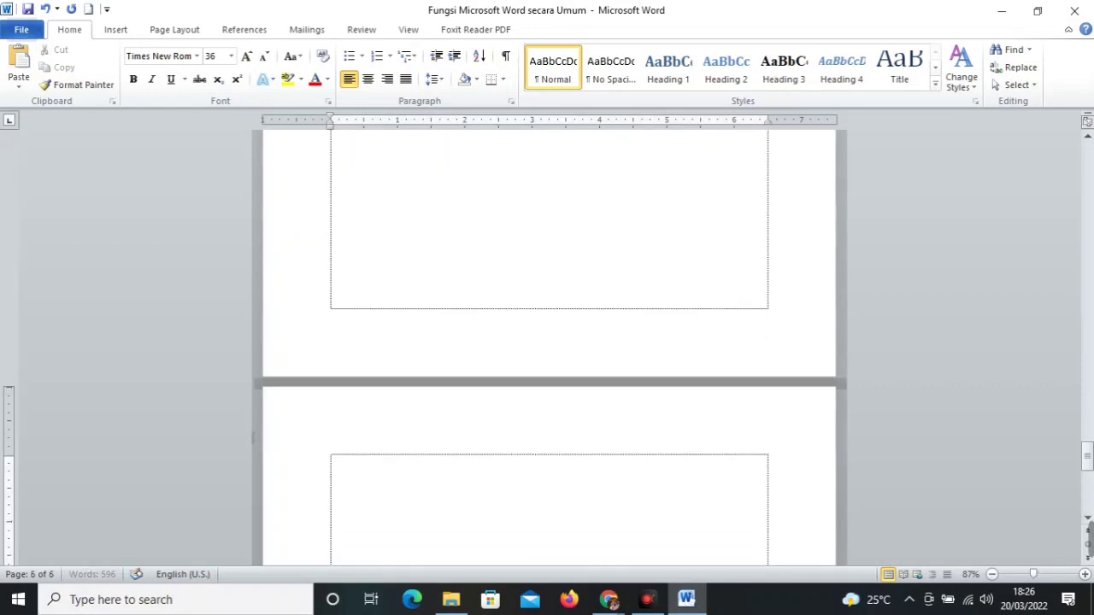
pyautogui.press('Return')
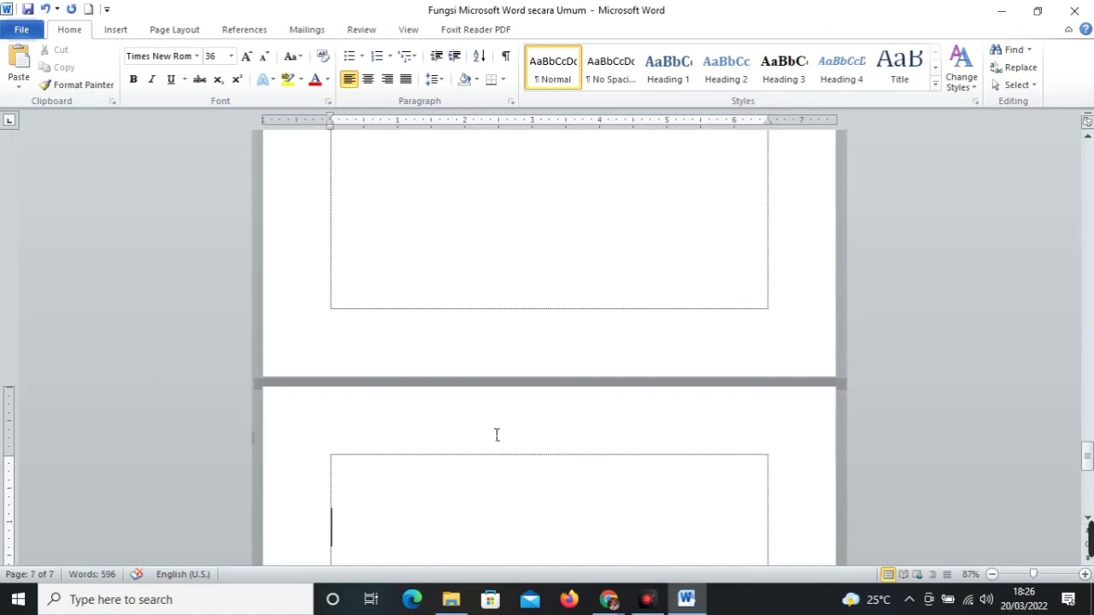
# - Undo the added empty lines and place the cursor on the line below "H2O"
pyautogui.hotkey('ctrl', 'z')
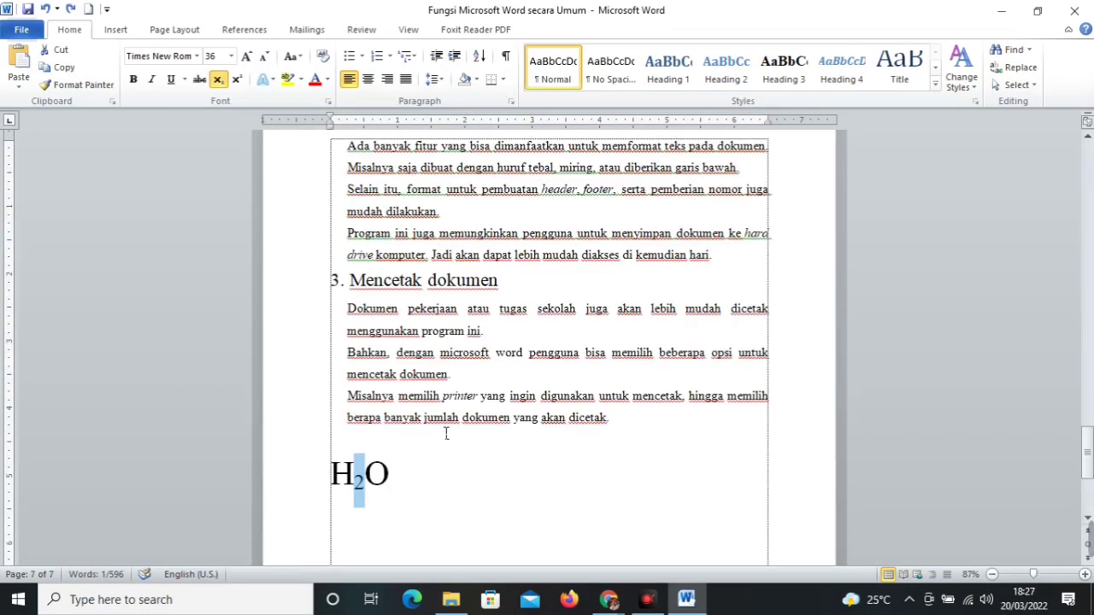
pyautogui.scroll(-4, 445, 435)
pyautogui.click(386, 432)
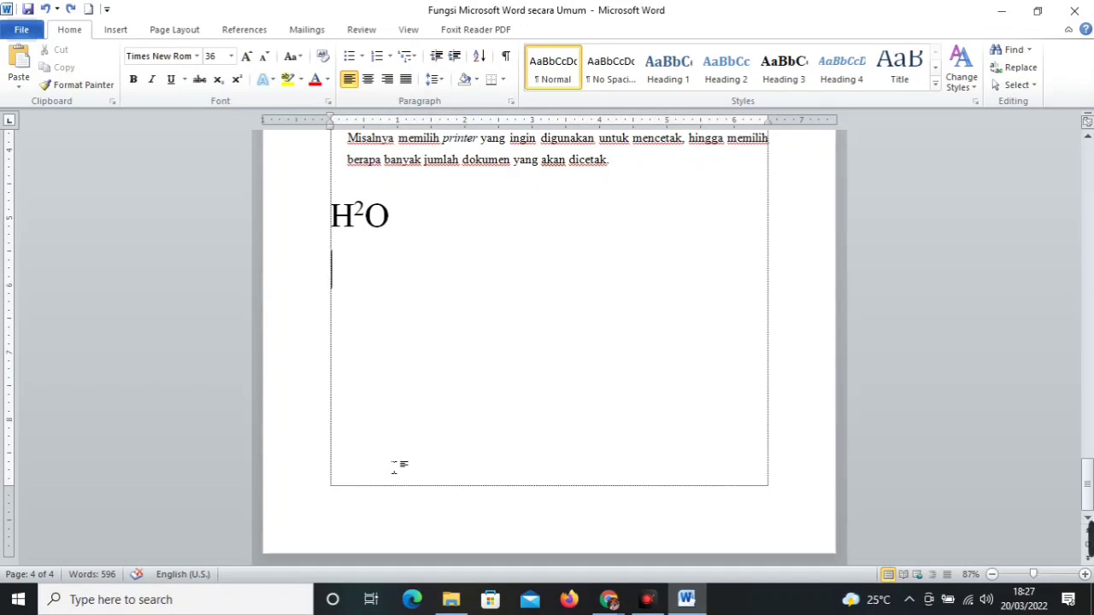
# - Insert page breaks repeatedly below "H2O" up to page 22 and look through the new blank pages
pyautogui.hotkey('ctrl', 'Return')
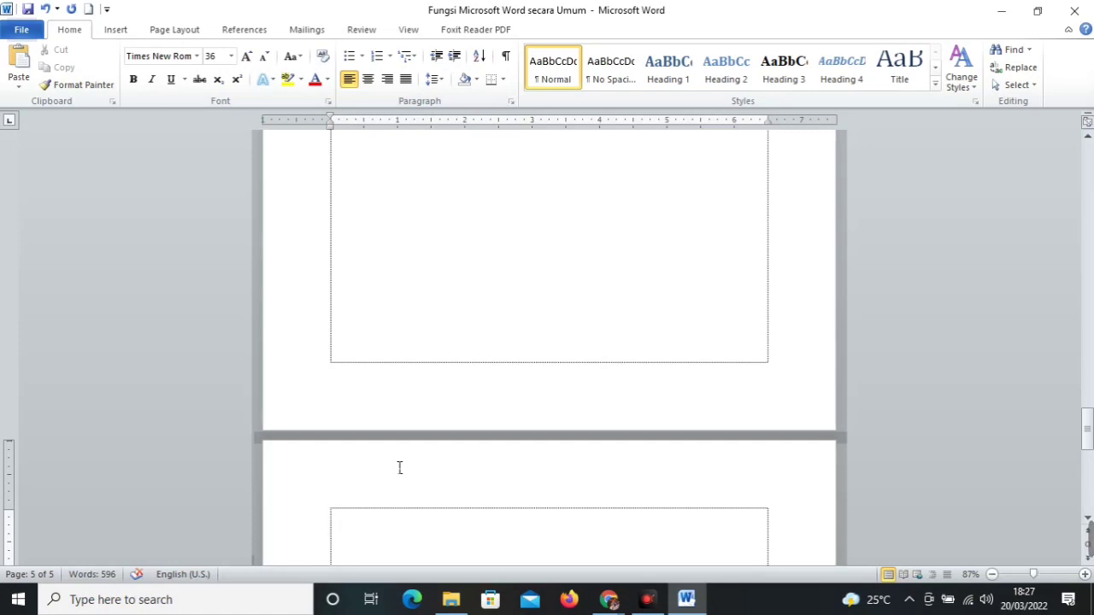
pyautogui.hotkey('ctrl', 'Return')
pyautogui.hotkey('ctrl', 'Return')
pyautogui.hotkey('ctrl', 'Return')
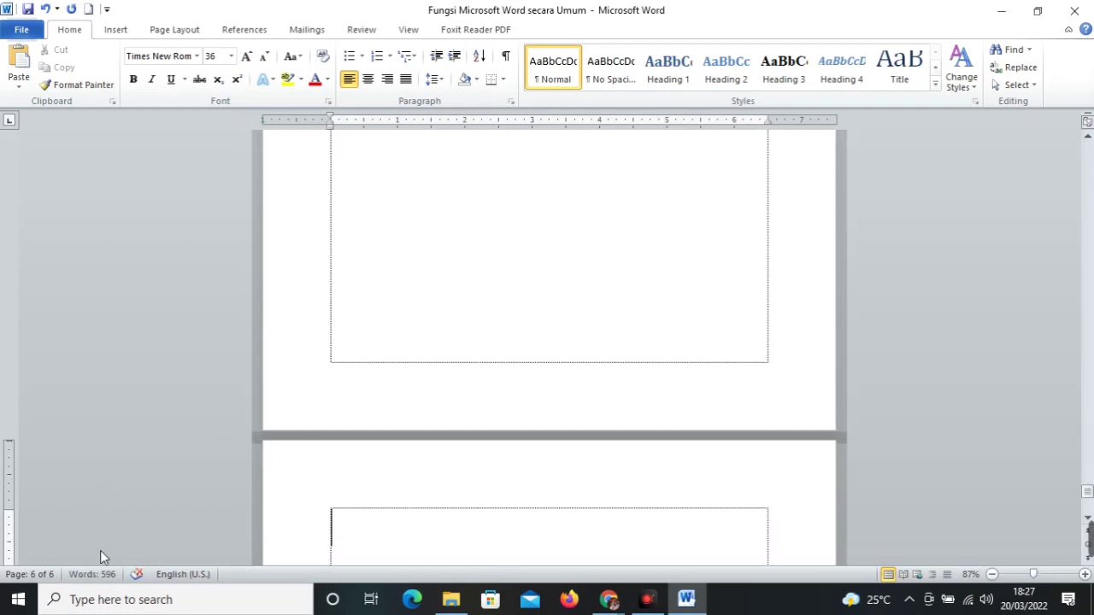
pyautogui.scroll(-12, 476, 362)
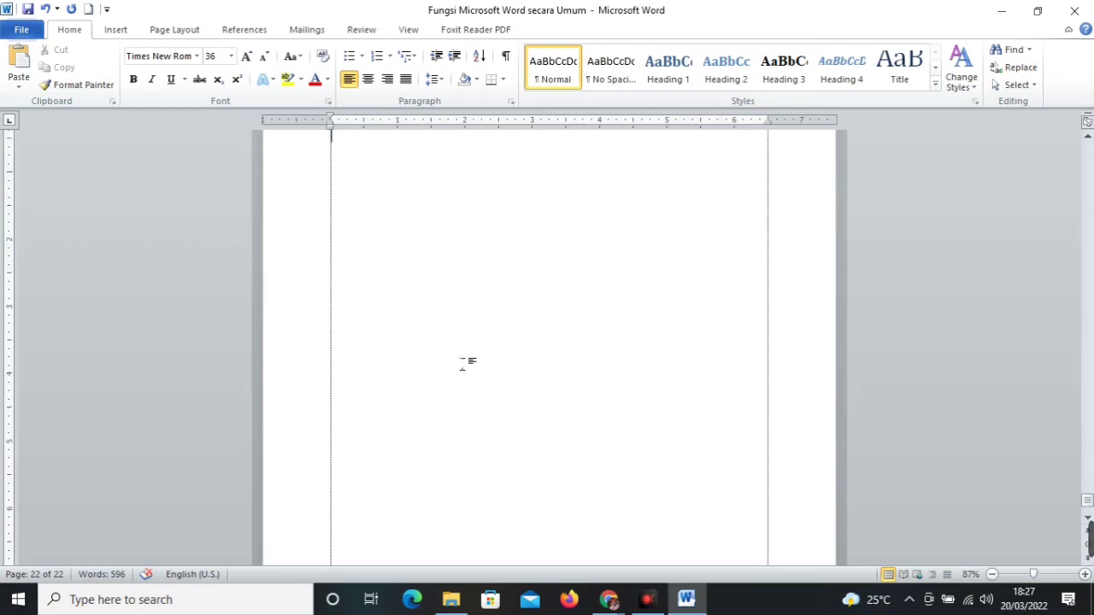
pyautogui.scroll(-3, 461, 363)
pyautogui.scroll(15, 460, 377)
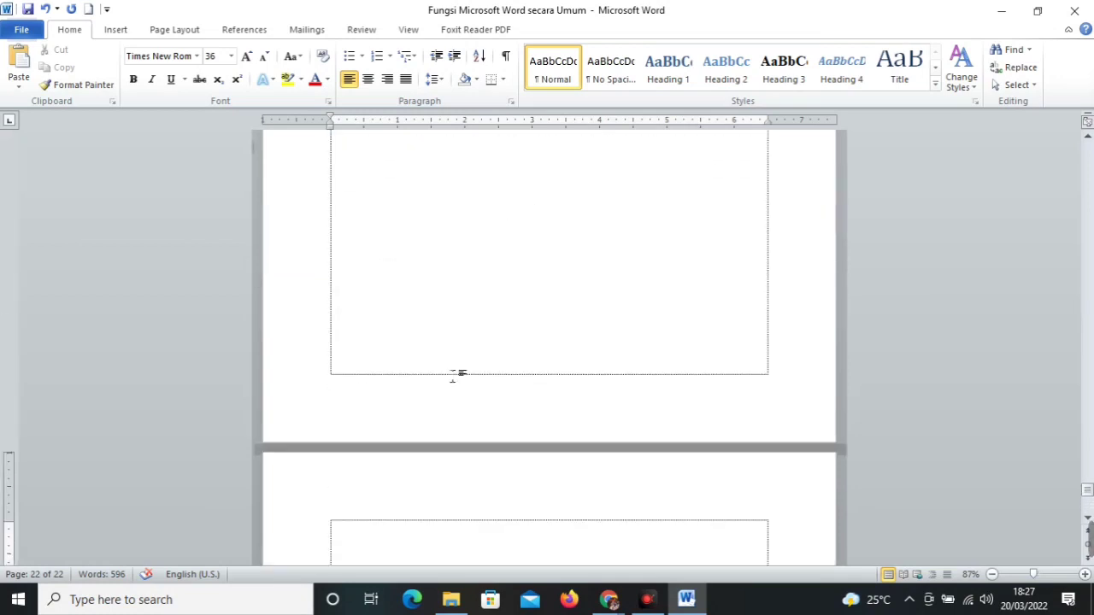
pyautogui.scroll(-12, 457, 377)
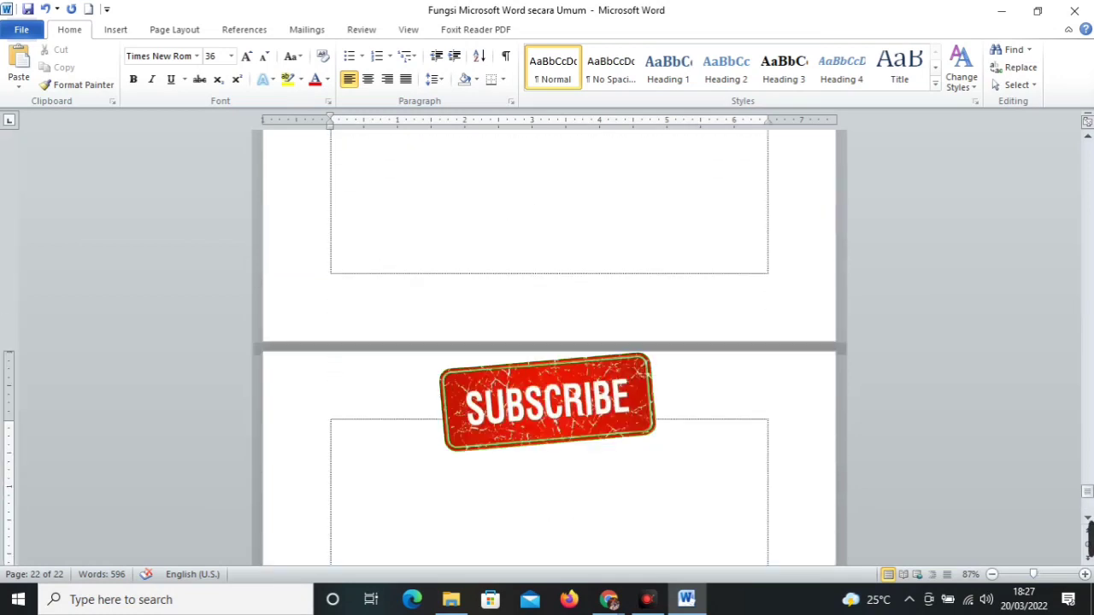
pyautogui.scroll(6, 461, 366)
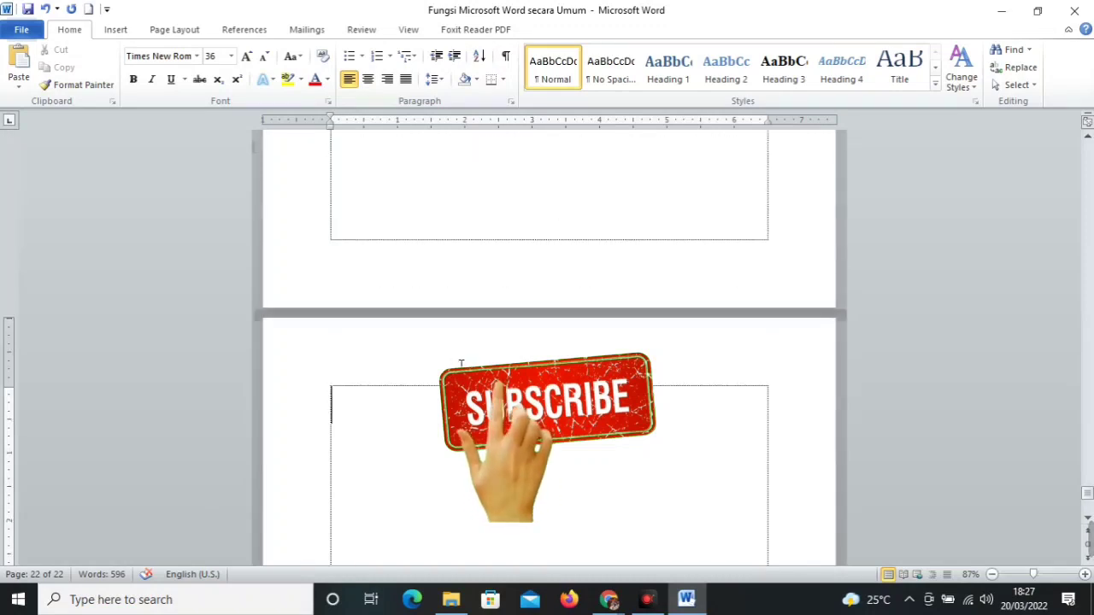
pyautogui.scroll(-6, 461, 366)
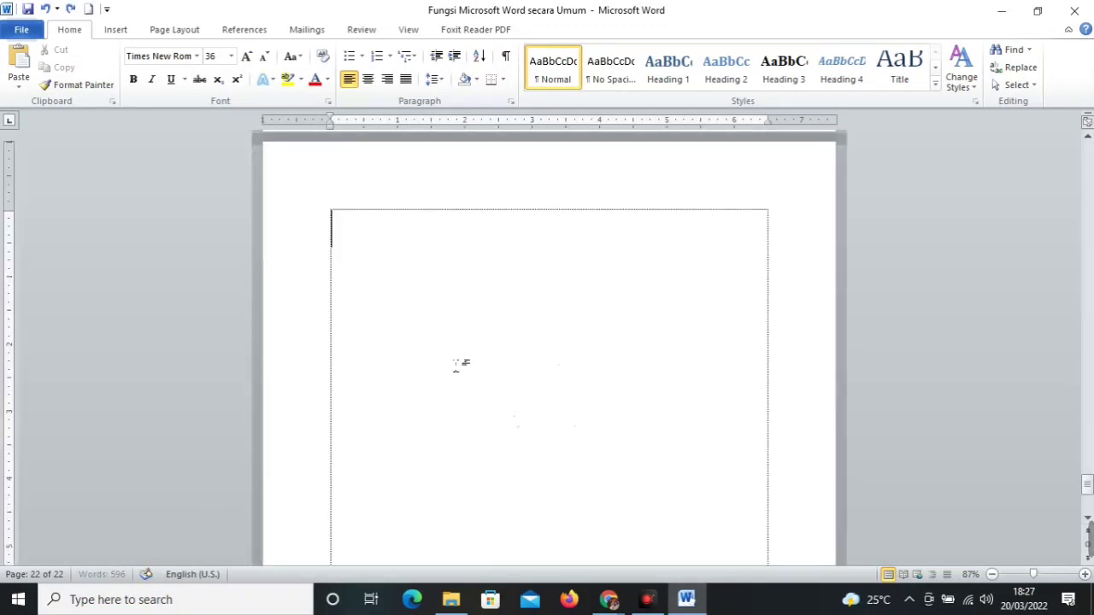
# - Undo the series of page breaks, returning to the empty line below "H2O" on page 4
pyautogui.hotkey('ctrl', 'z')
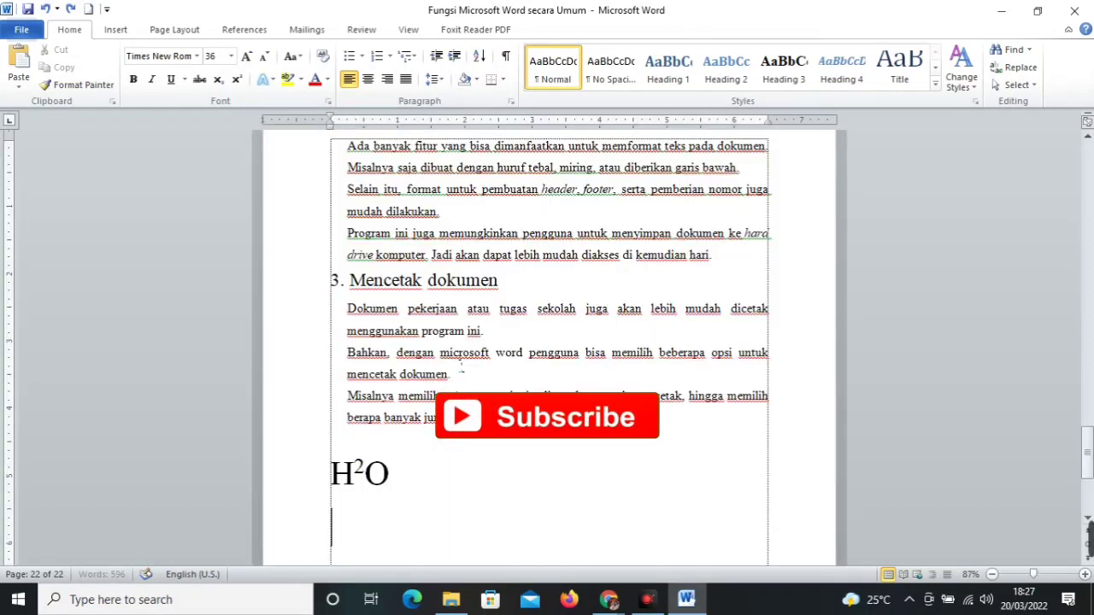
pyautogui.scroll(-5, 460, 365)
pyautogui.scroll(1, 507, 393)
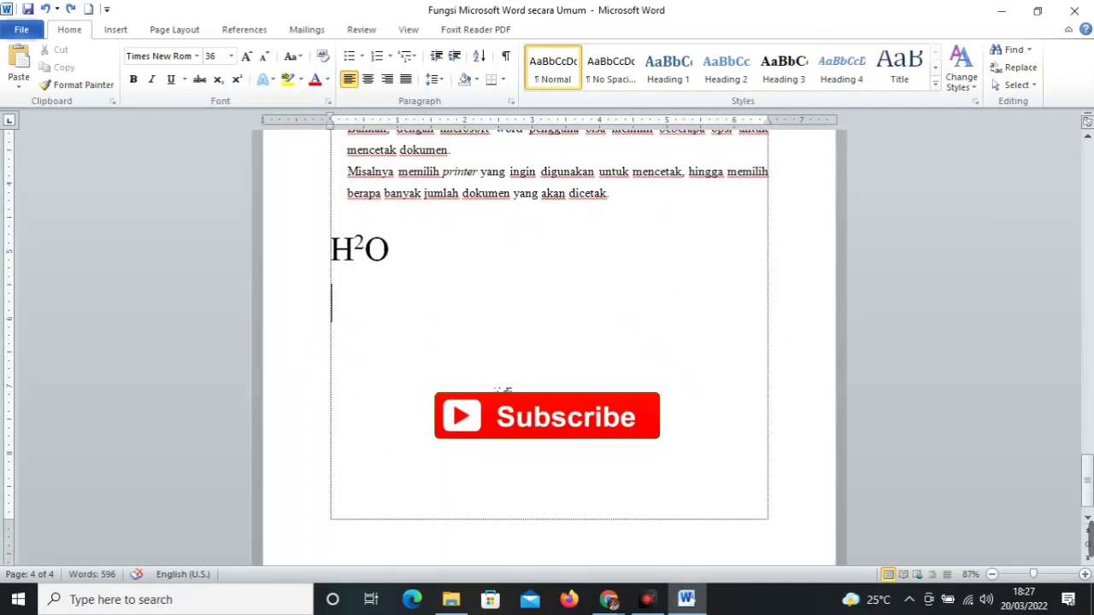
pyautogui.scroll(-1, 506, 395)
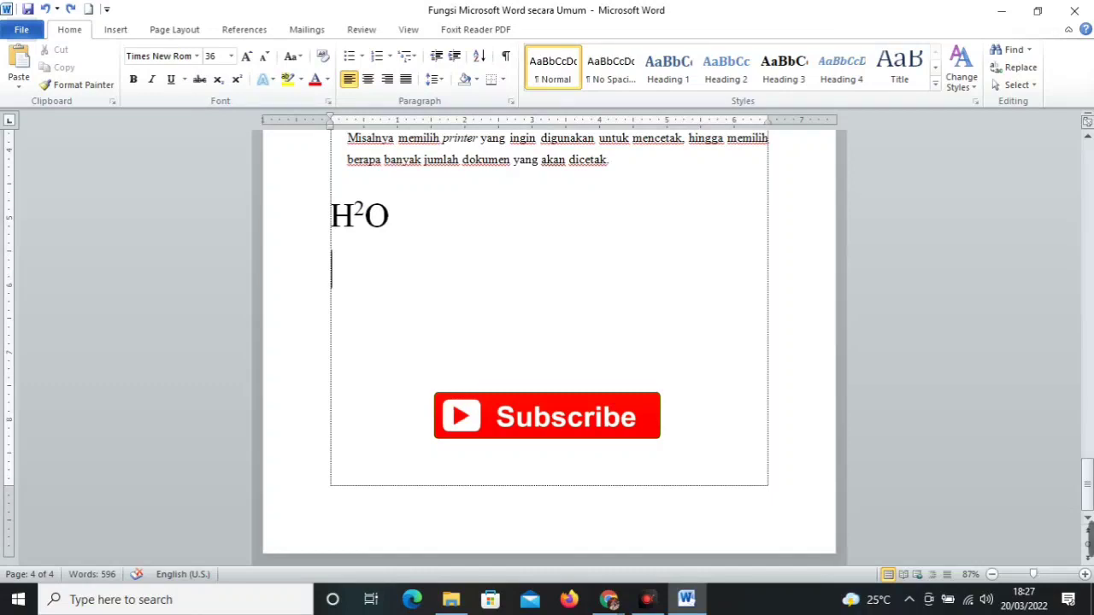
# - Insert three page breaks one at a time below "H2O", moving the cursor to page 7
pyautogui.hotkey('ctrl', 'Return')
pyautogui.scroll(-3, 547, 341)
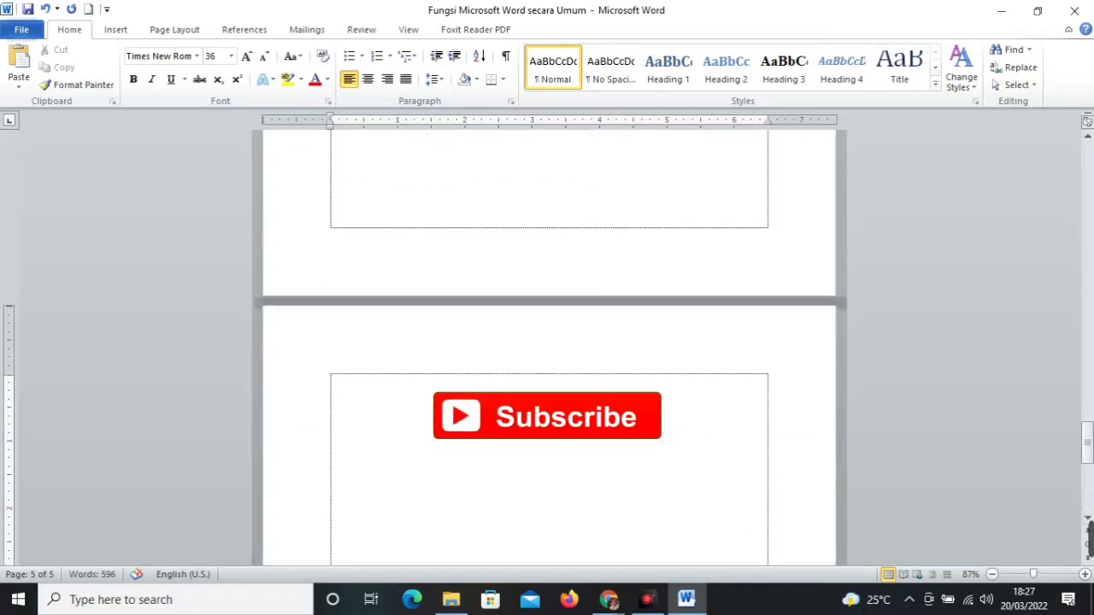
pyautogui.scroll(-3, 547, 342)
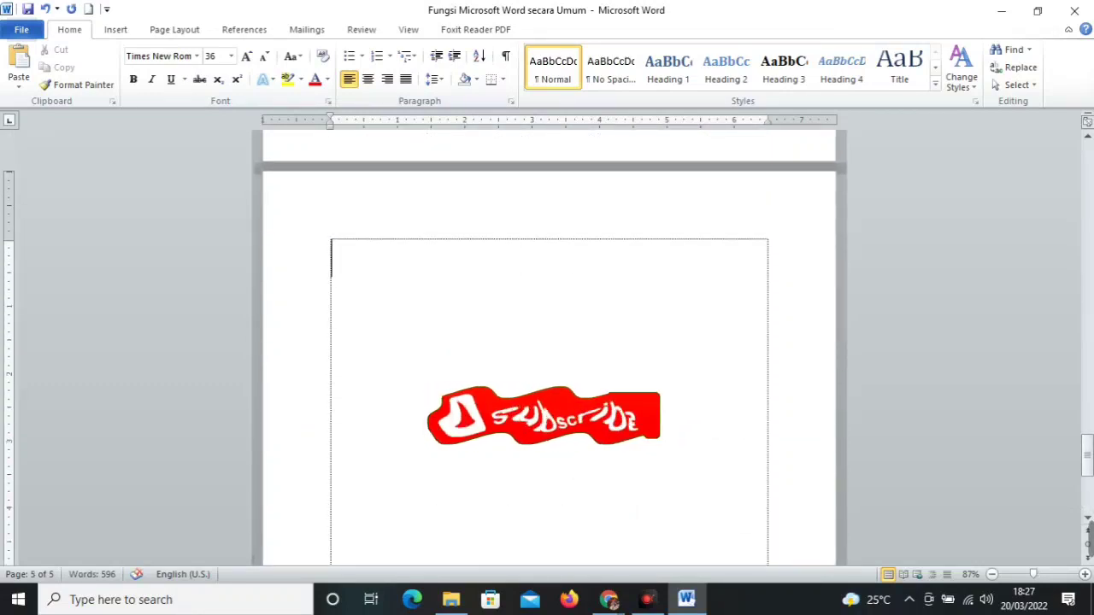
pyautogui.hotkey('ctrl', 'Return')
pyautogui.scroll(-2, 485, 397)
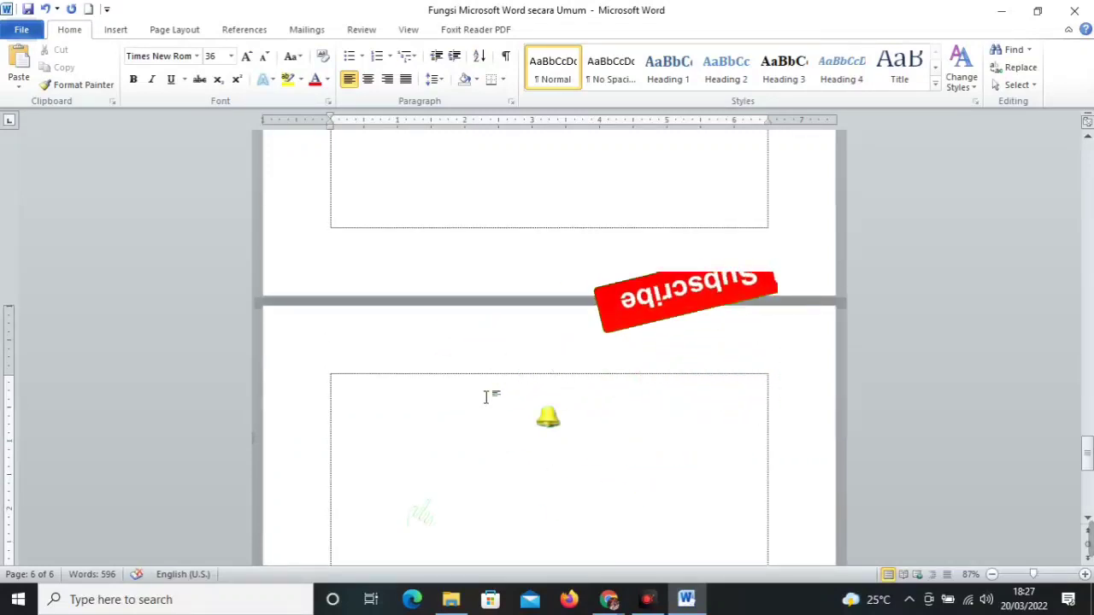
pyautogui.hotkey('ctrl', 'Return')
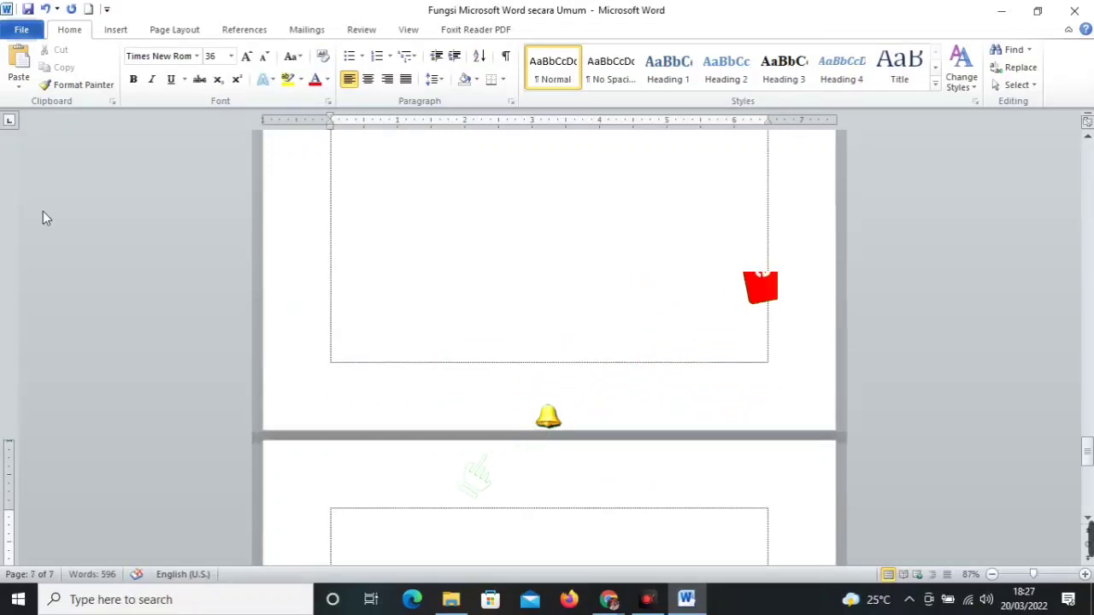
# - Set the font size to 12 on page 7 and add empty lines until the cursor moves to page 8
pyautogui.click(231, 57)
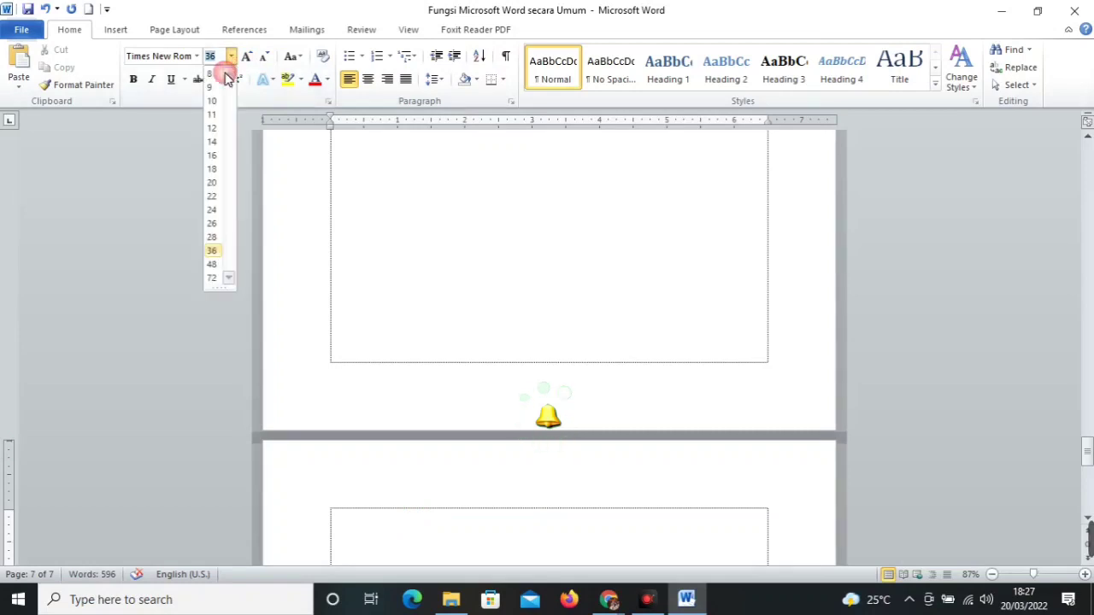
pyautogui.click(214, 127)
pyautogui.scroll(-5, 547, 342)
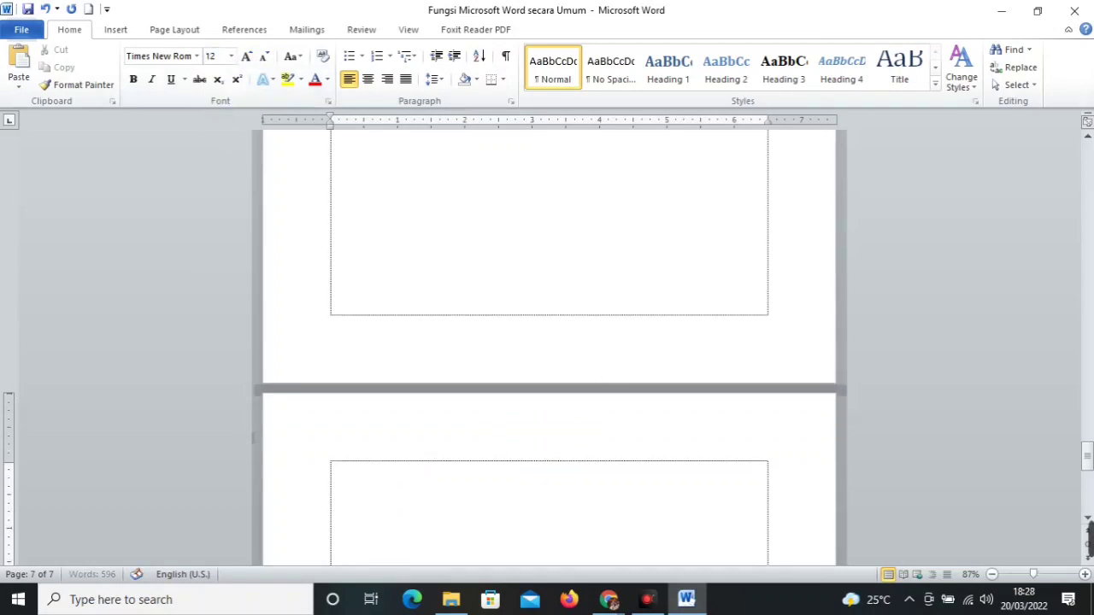
pyautogui.scroll(-4, 547, 342)
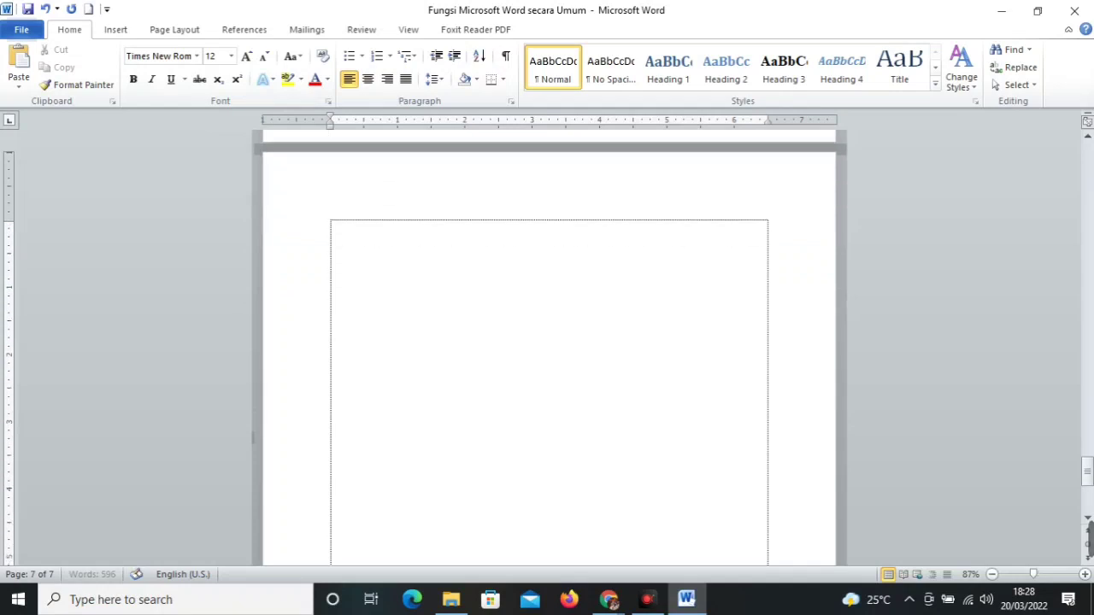
pyautogui.press('Return')
pyautogui.press('Return')
pyautogui.press('Return')
pyautogui.press('Return')
pyautogui.press('Return')
pyautogui.press('Return')
pyautogui.press('Return')
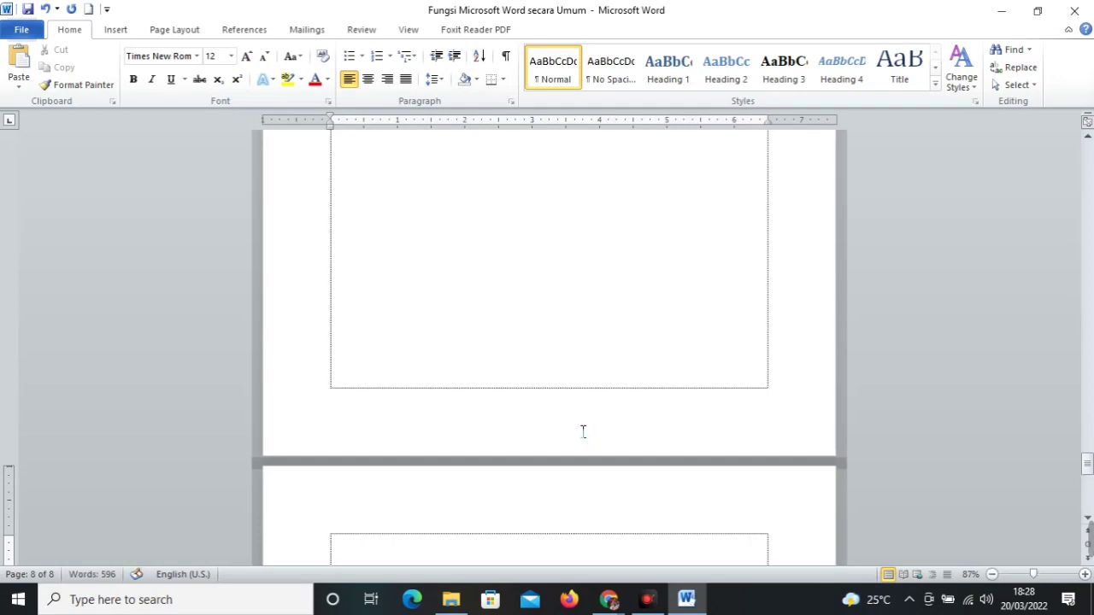
# - Undo the empty lines, font size change and page breaks back to the line below "H2O"
pyautogui.hotkey('ctrl', 'z')
pyautogui.hotkey('ctrl', 'z')
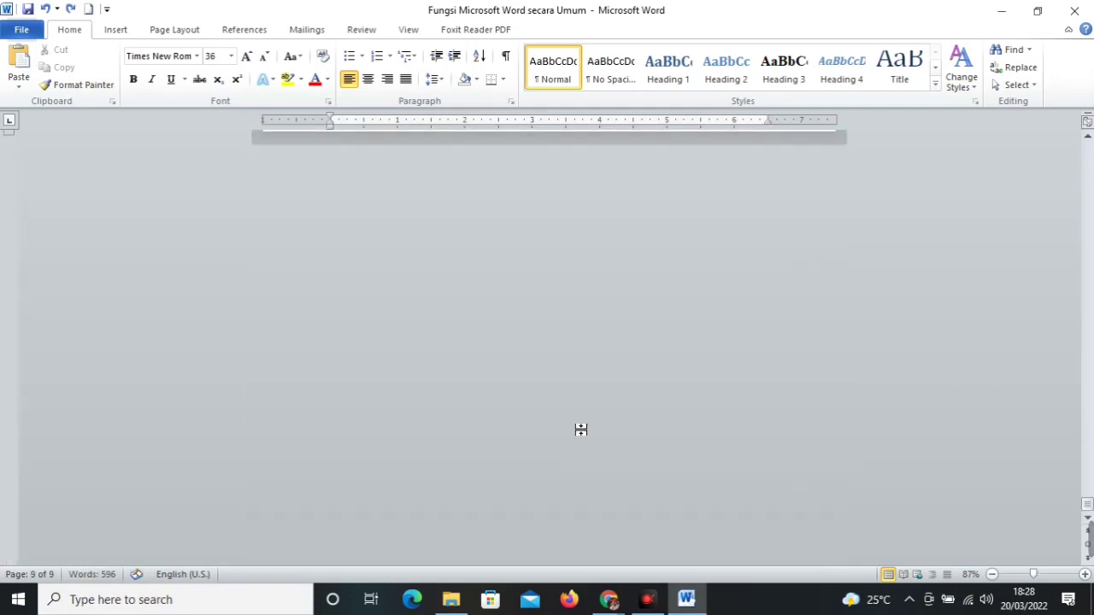
pyautogui.keyDown('ctrl'); pyautogui.scroll(4, 579, 430); pyautogui.keyUp('ctrl')
pyautogui.scroll(-6, 578, 430)
pyautogui.scroll(-2, 582, 441)
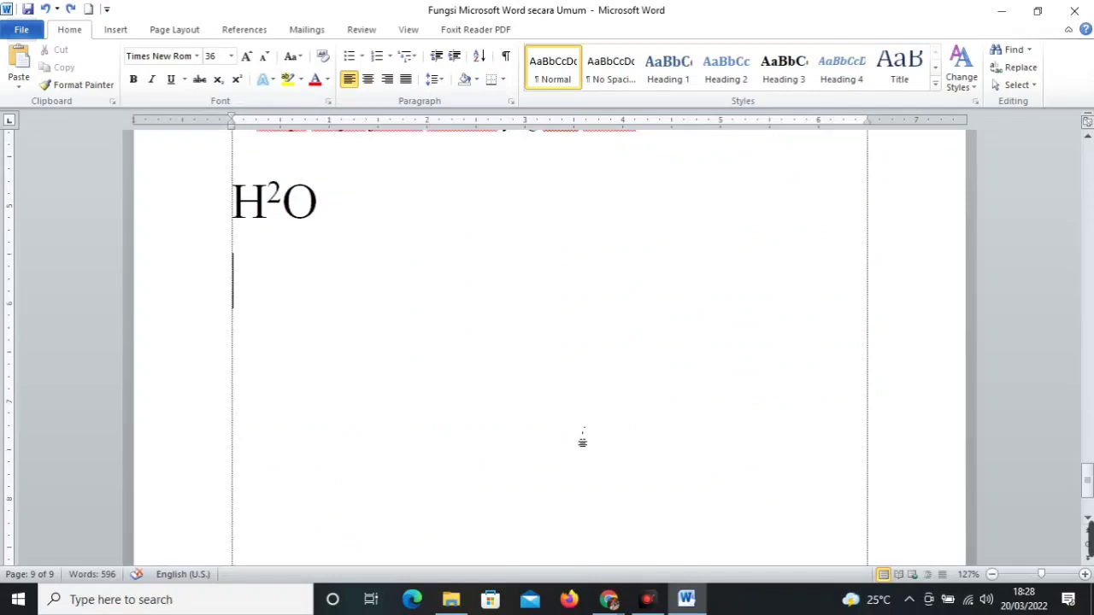
# - Set the document zoom to 87% and minimize the document window to show the desktop
pyautogui.keyDown('ctrl'); pyautogui.scroll(-5, 582, 441); pyautogui.keyUp('ctrl')
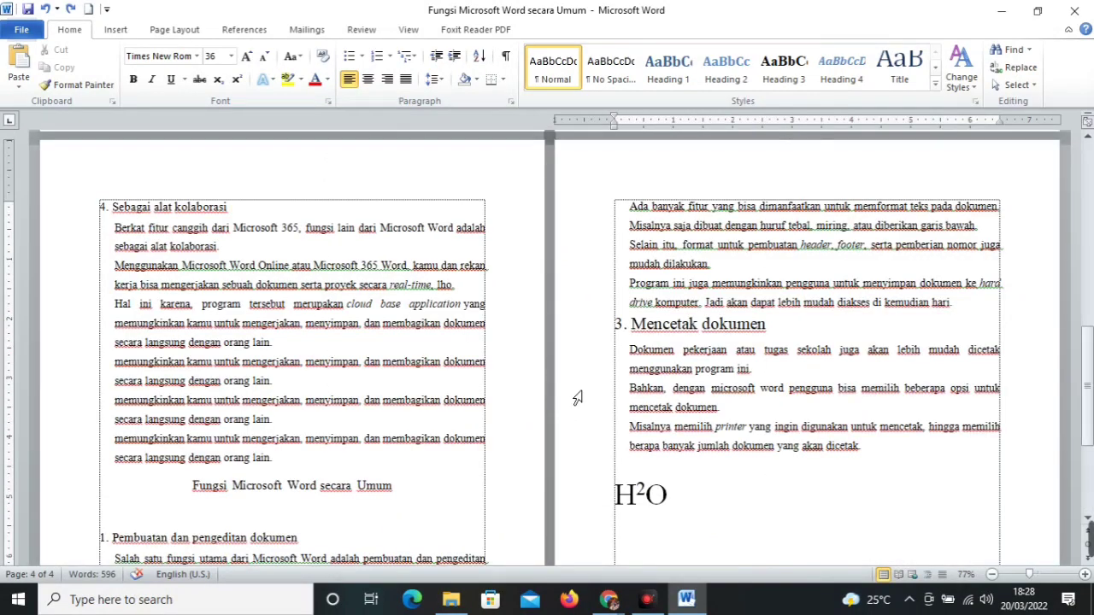
pyautogui.keyDown('ctrl'); pyautogui.scroll(2, 579, 399); pyautogui.keyUp('ctrl')
pyautogui.keyDown('ctrl'); pyautogui.scroll(-1, 561, 396); pyautogui.keyUp('ctrl')
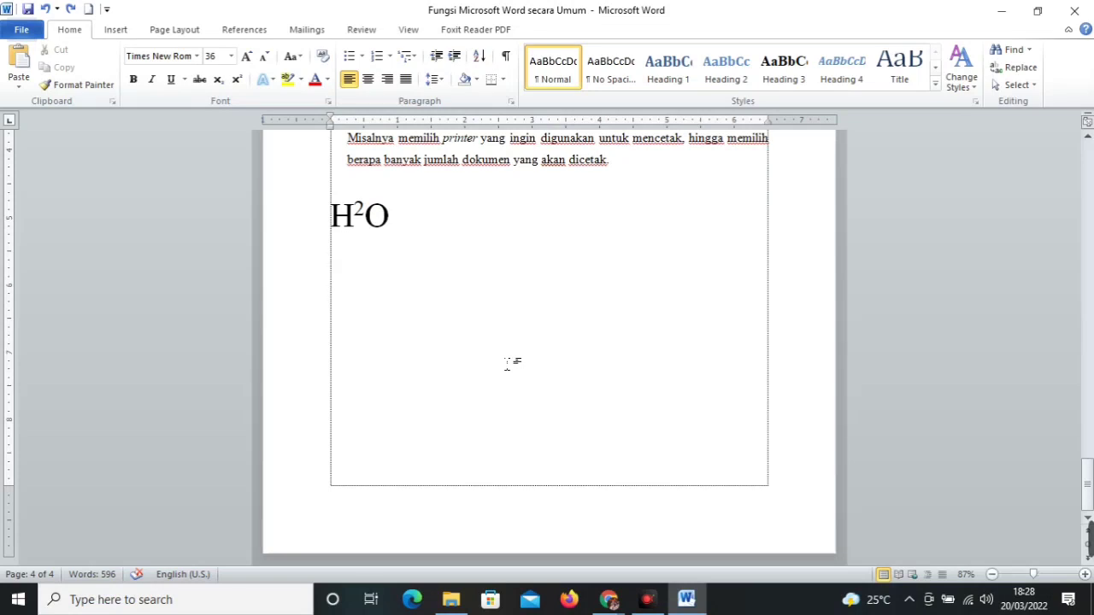
pyautogui.scroll(1, 507, 363)
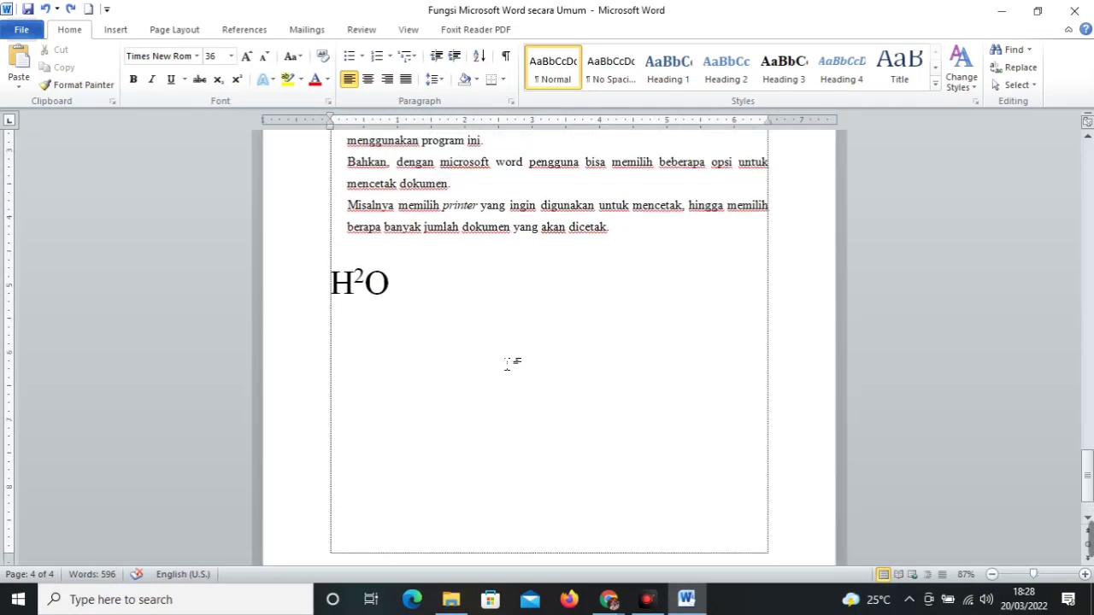
pyautogui.click(1006, 20)
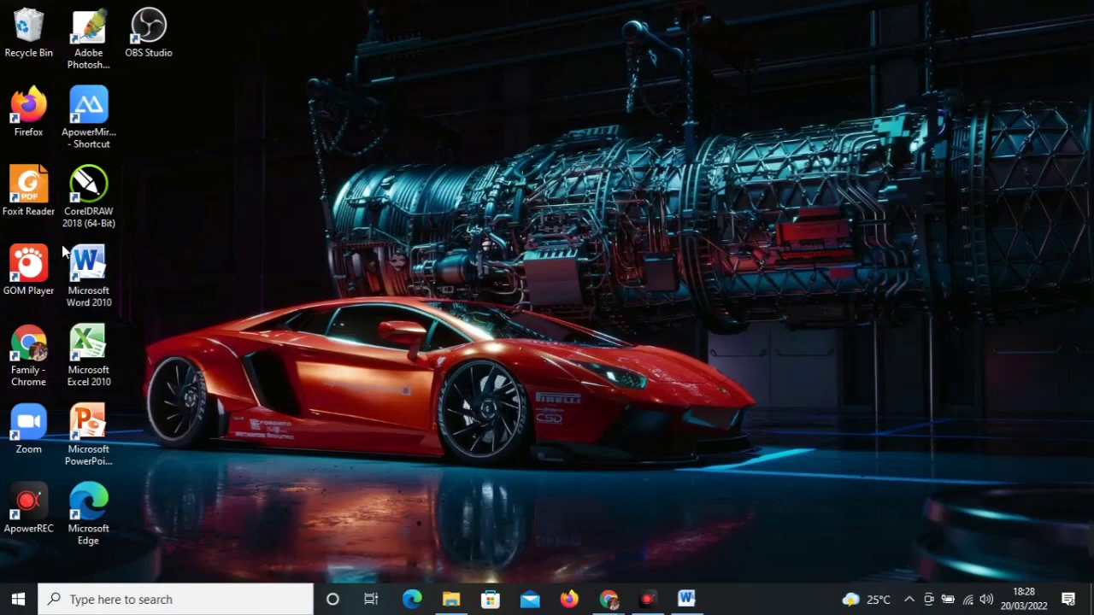
# - Switch to Chrome, search Google for "kisah nabi" and open the Bola.com article "Kisah 25 Nabi Lengkap Beserta Mukjizatnya"
pyautogui.moveTo(609, 599)
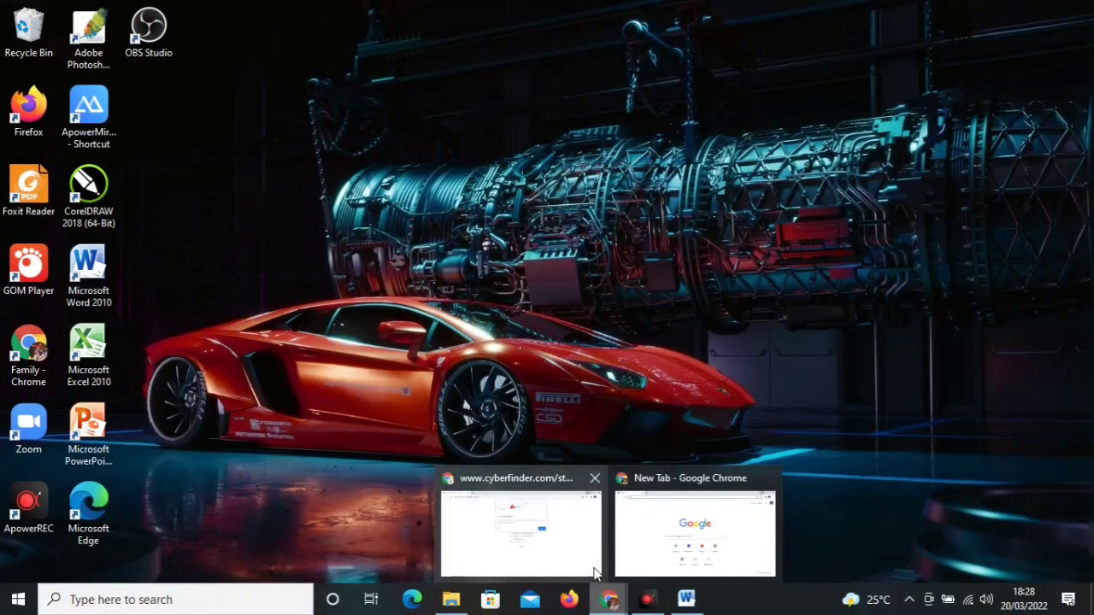
pyautogui.click(664, 543)
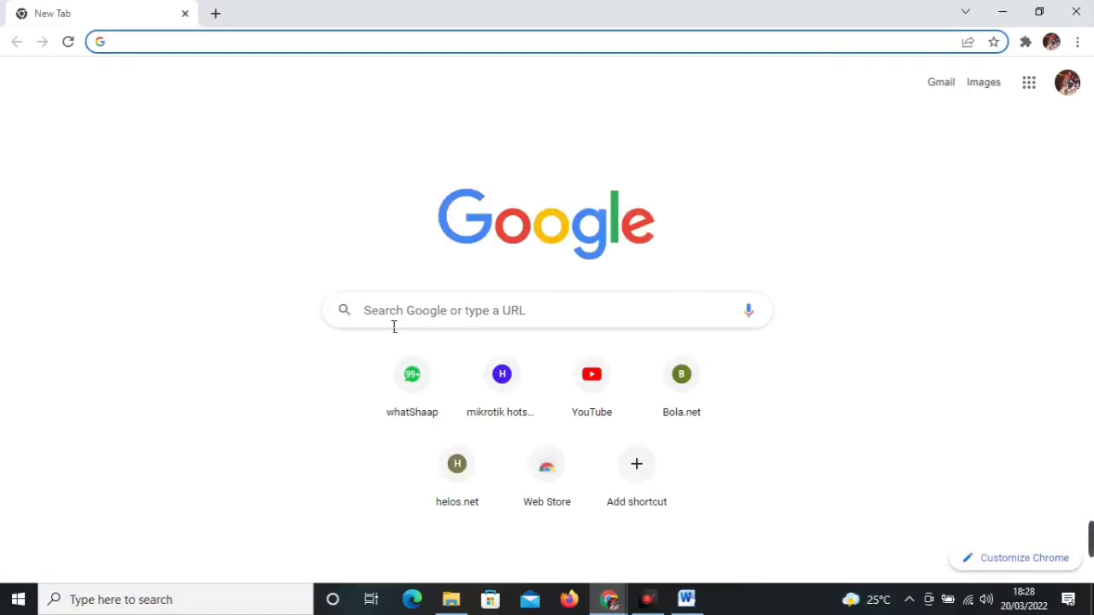
pyautogui.click(393, 323)
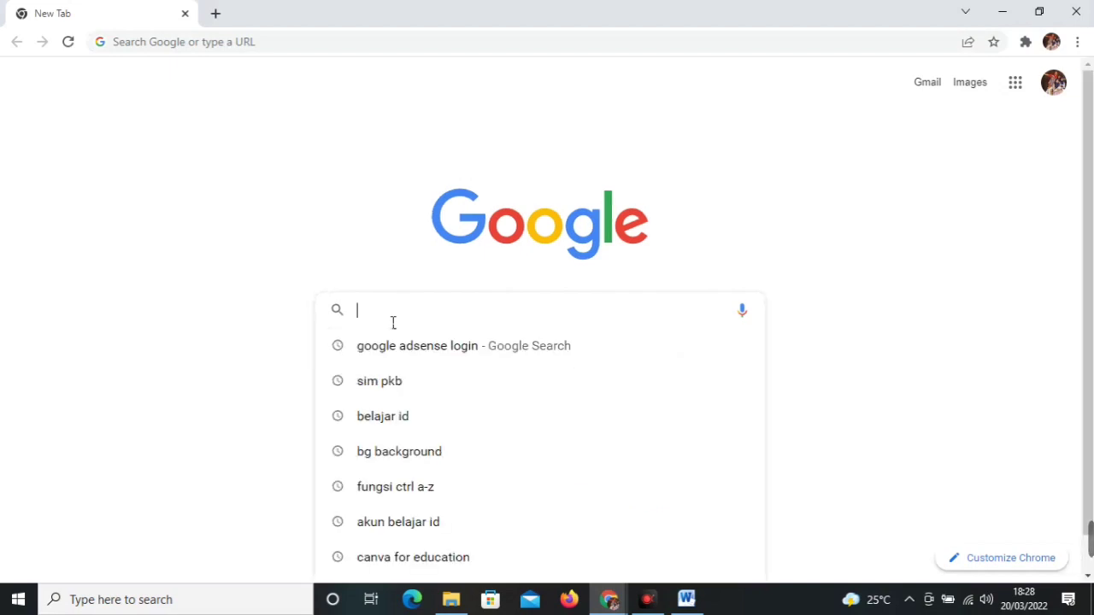
pyautogui.write('KISAH')
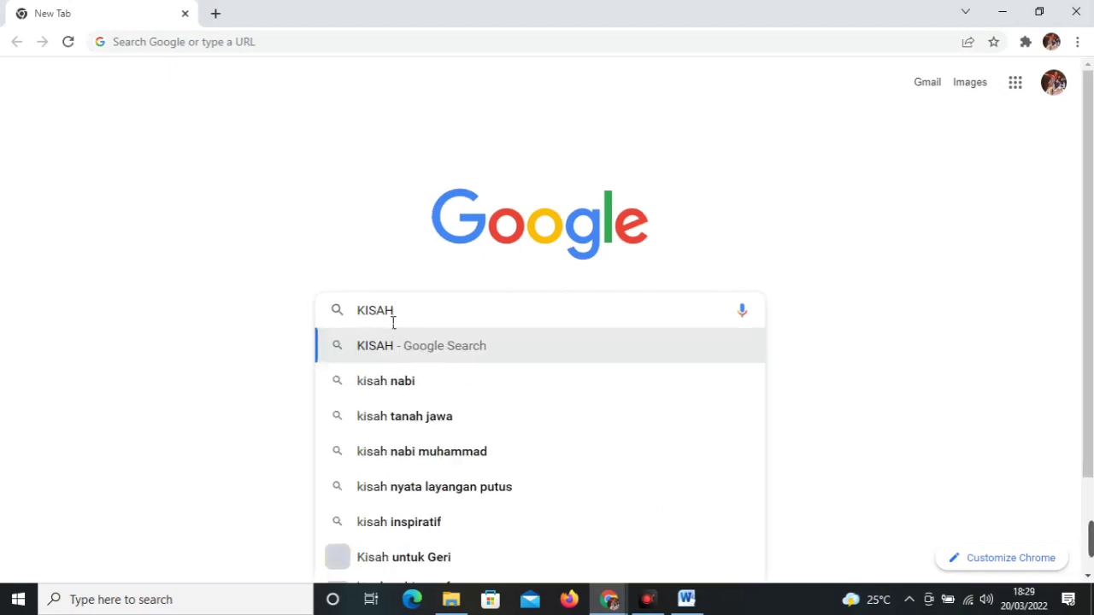
pyautogui.click(397, 390)
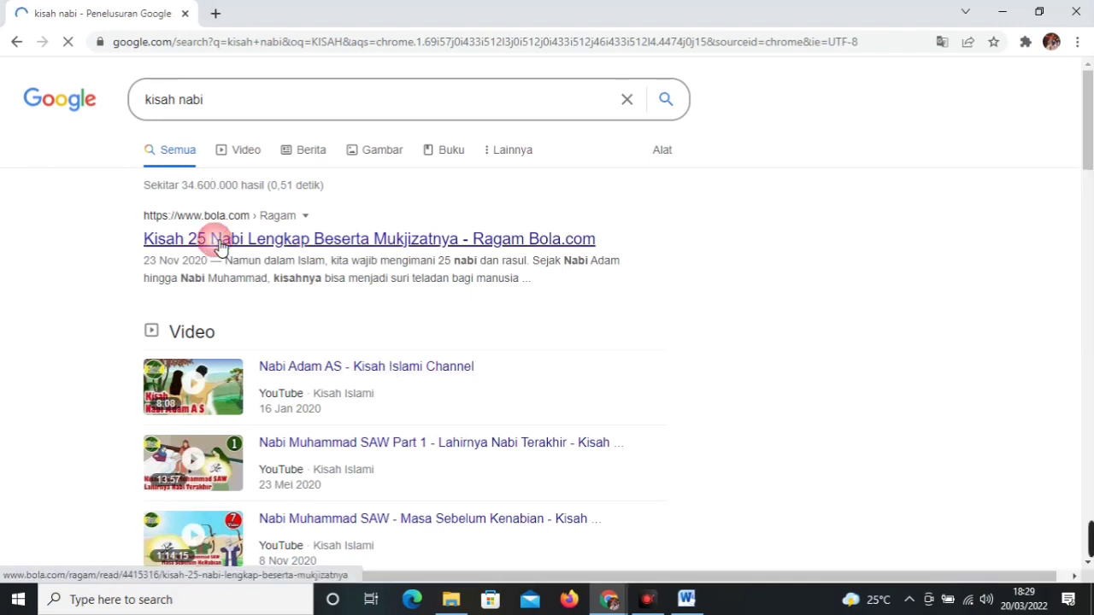
pyautogui.click(216, 244)
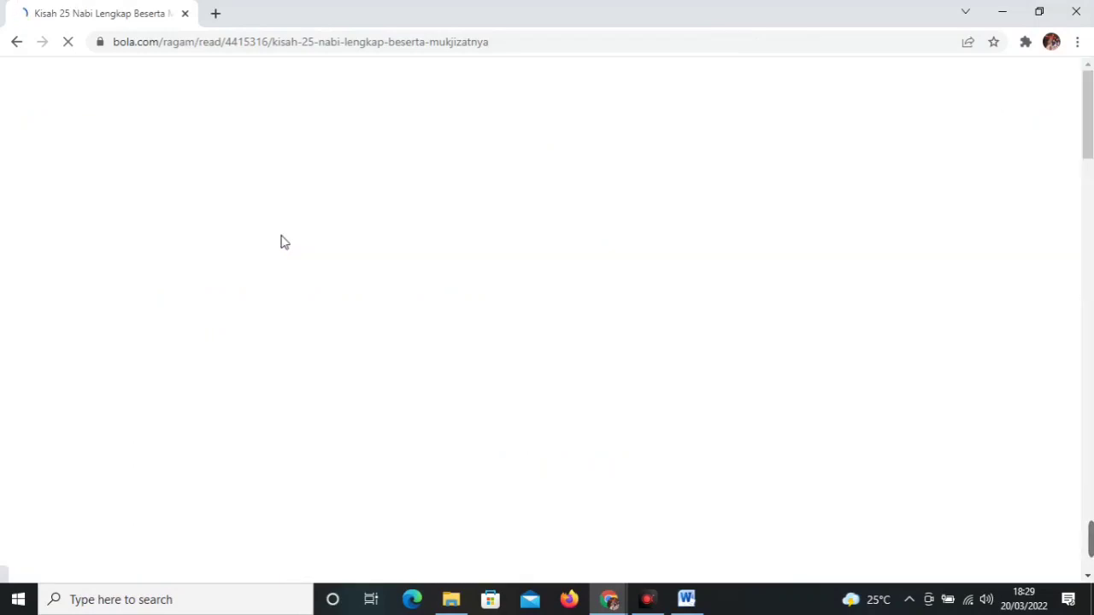
# - Copy the article text from "Bola.com, Jakarta" through "(23/11/2020)." and paste it into the blank Word document
pyautogui.scroll(-2, 285, 242)
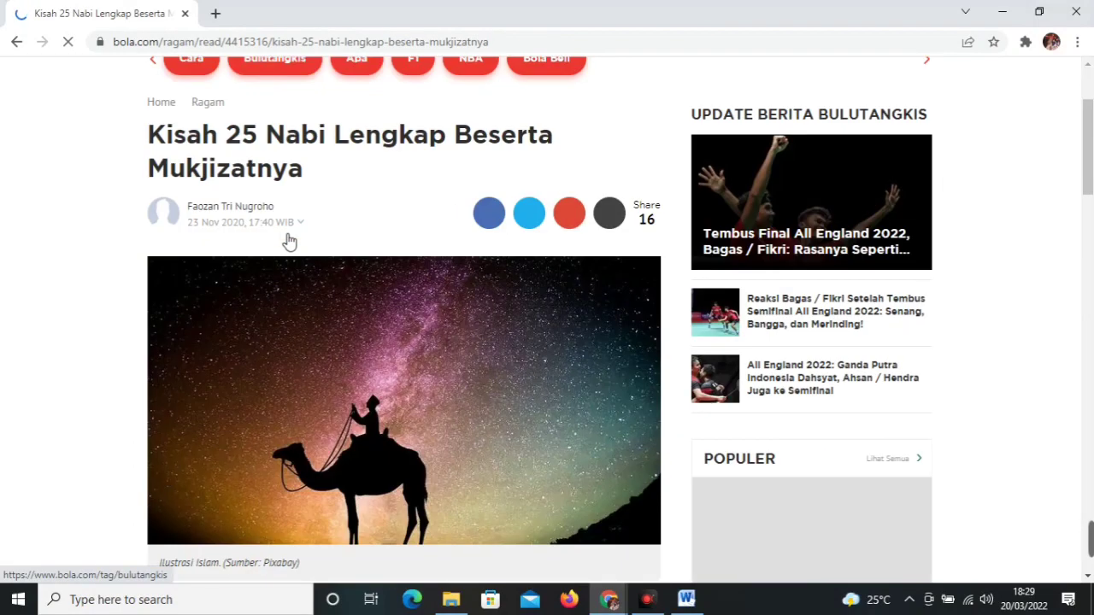
pyautogui.scroll(-5, 285, 242)
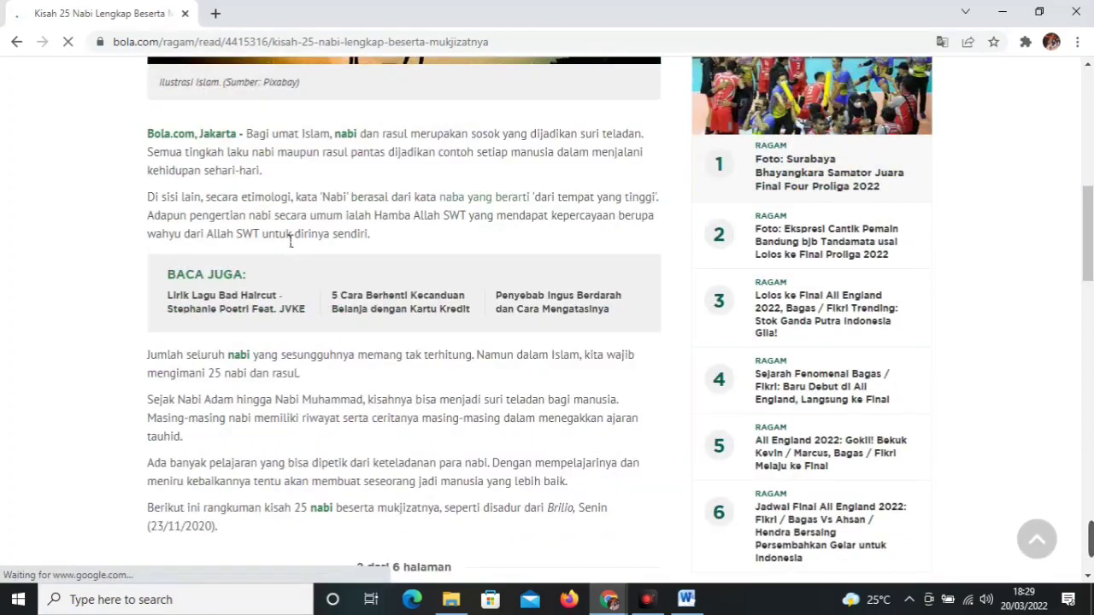
pyautogui.scroll(-2, 291, 241)
pyautogui.scroll(3, 290, 241)
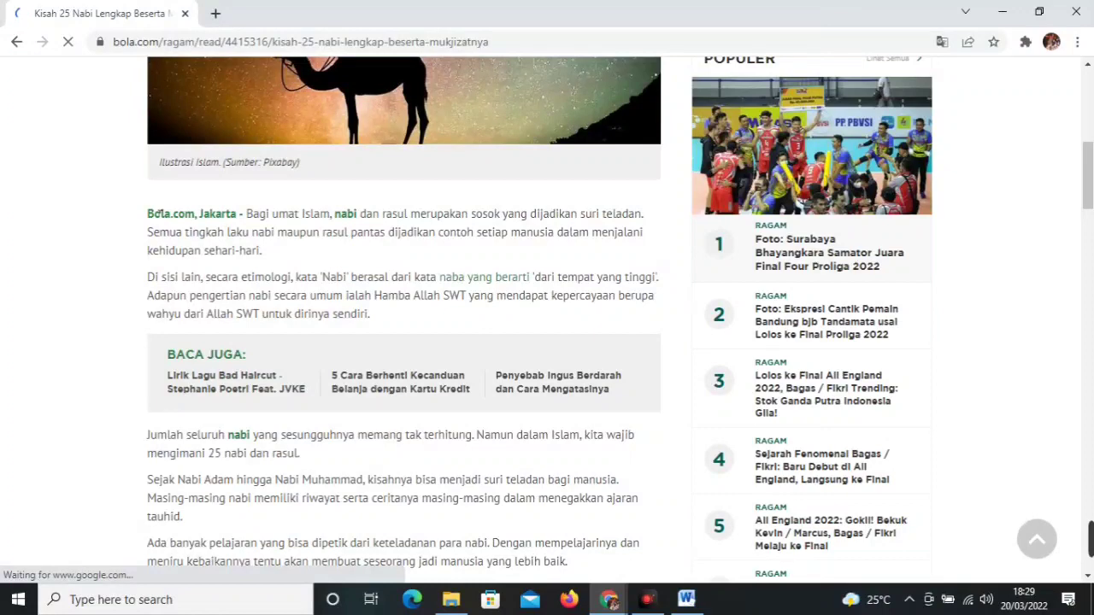
pyautogui.moveTo(147, 213); pyautogui.dragTo(624, 369)
pyautogui.scroll(2, 408, 324)
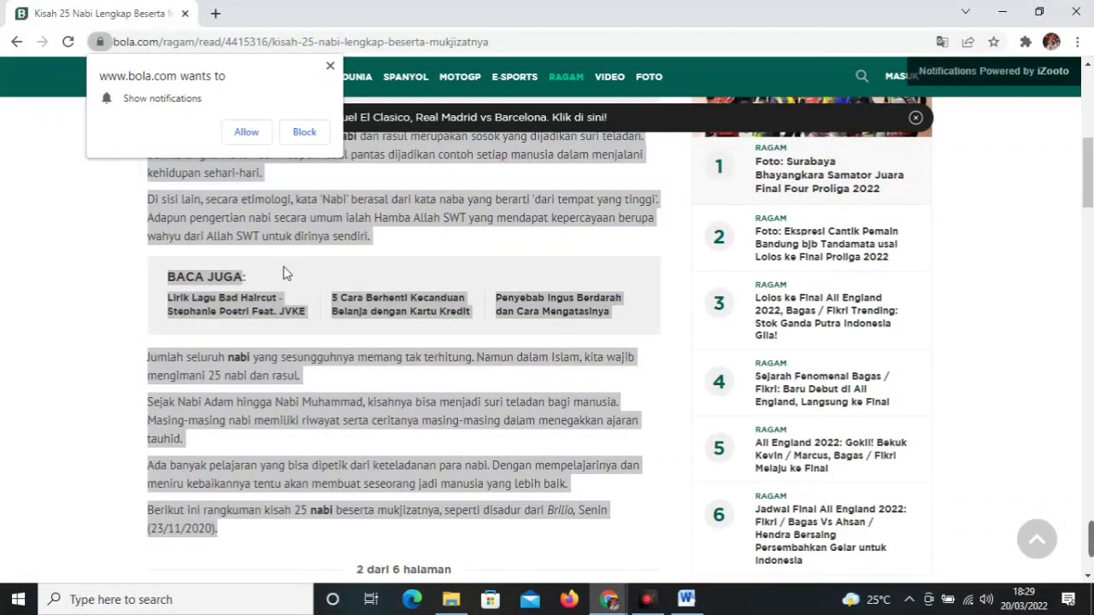
pyautogui.click(285, 227)
pyautogui.rightClick(284, 227)
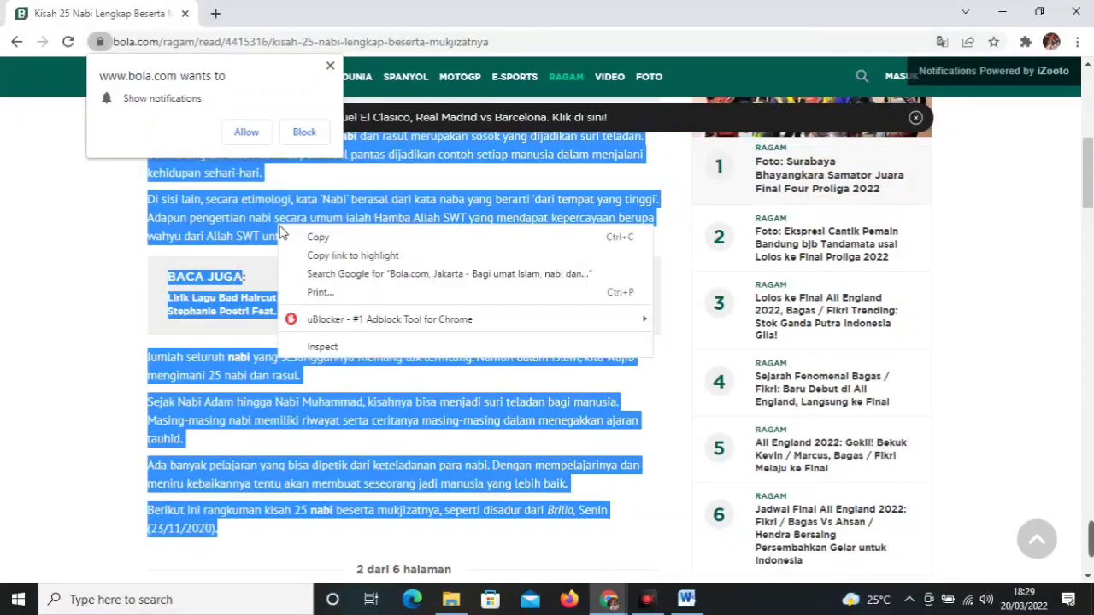
pyautogui.click(651, 523)
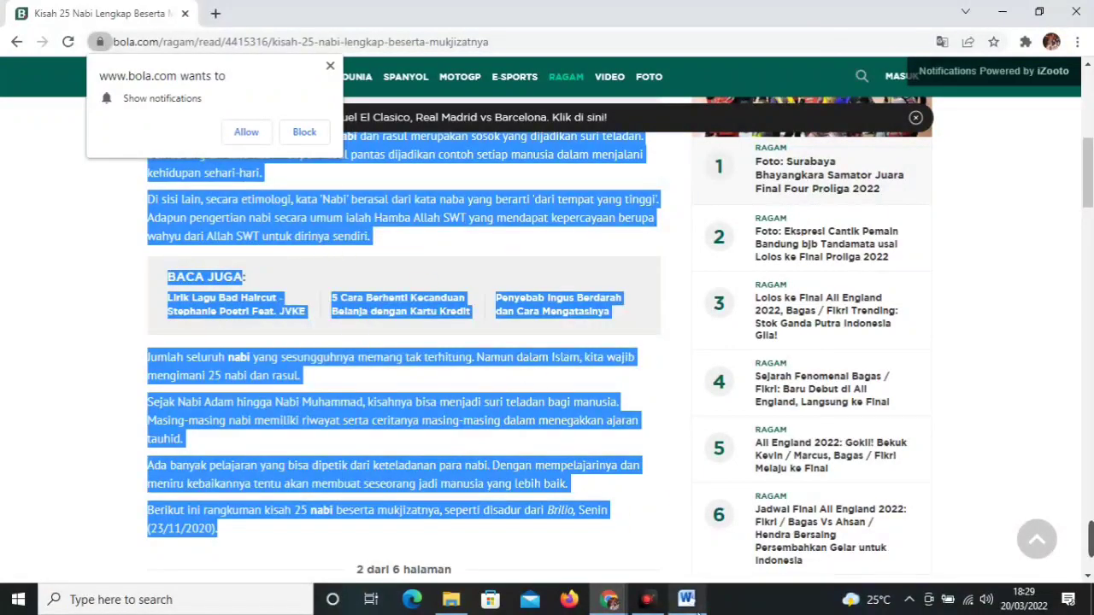
pyautogui.click(686, 599)
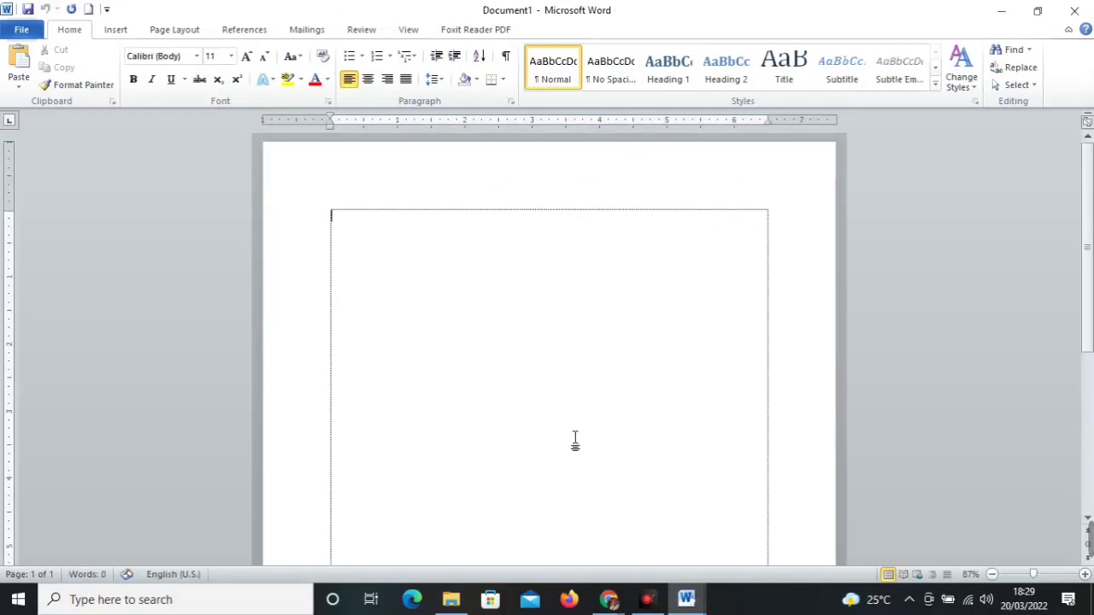
pyautogui.hotkey('ctrl', 'v')
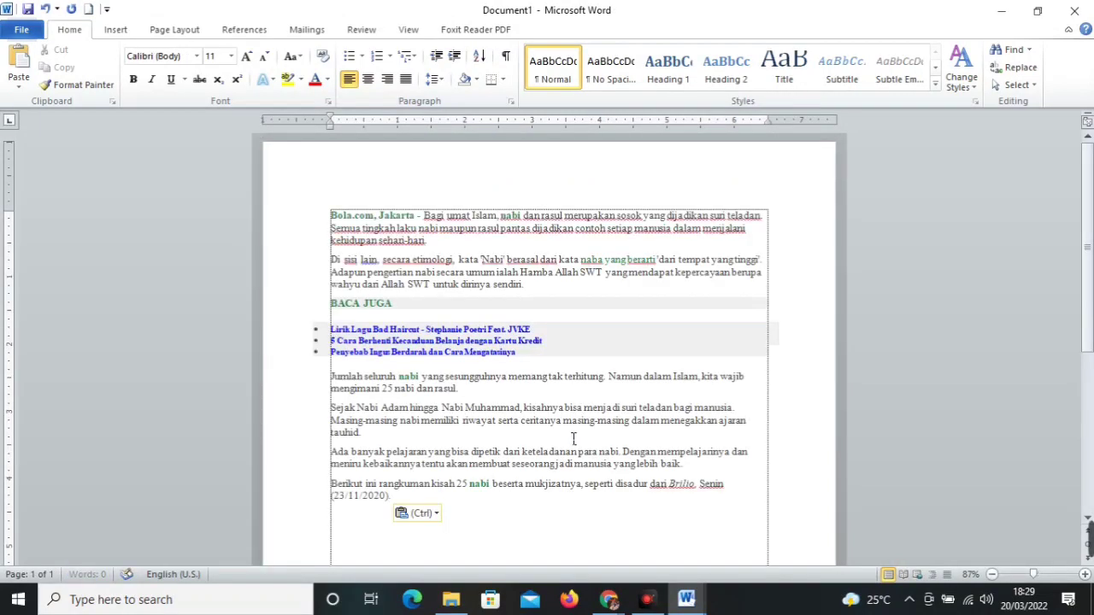
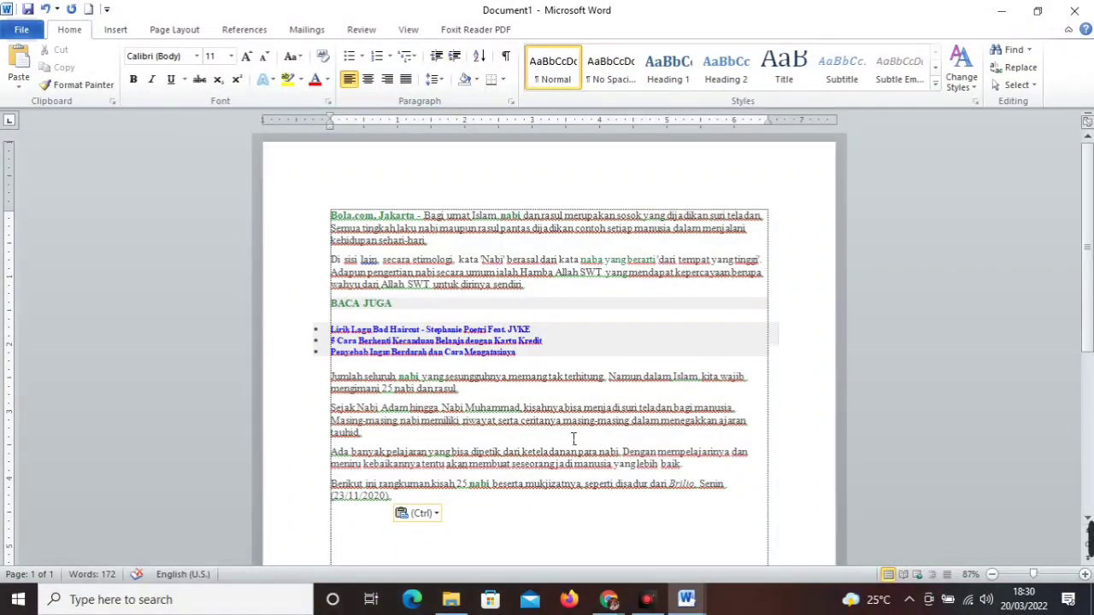
# - Clear the character formatting of all the pasted text and set the document zoom to 89%
pyautogui.hotkey('ctrl', 'a')
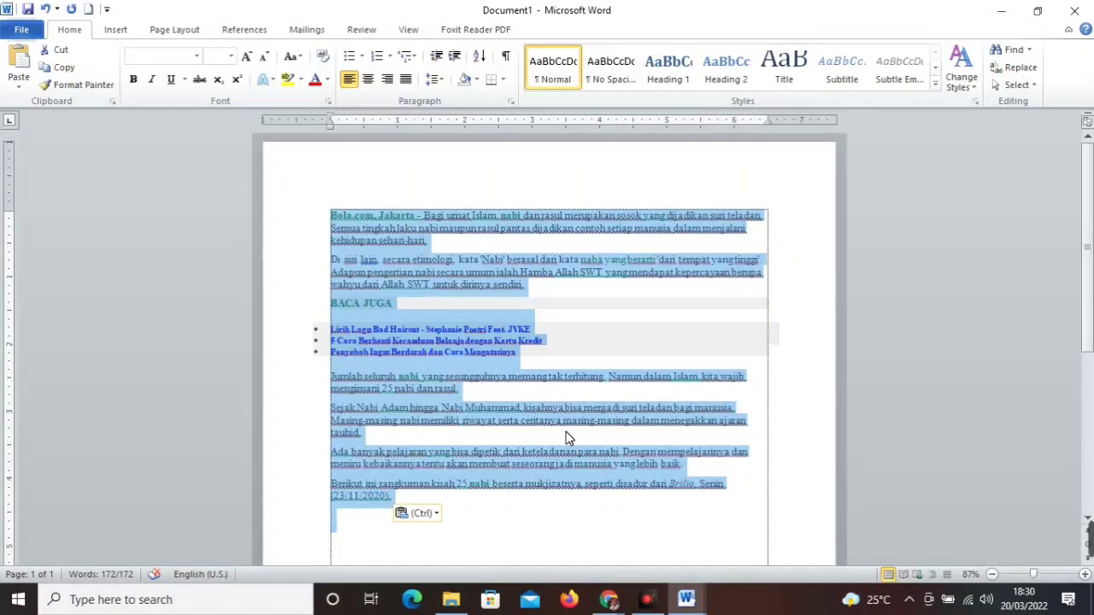
pyautogui.hotkey('ctrl', 'space')
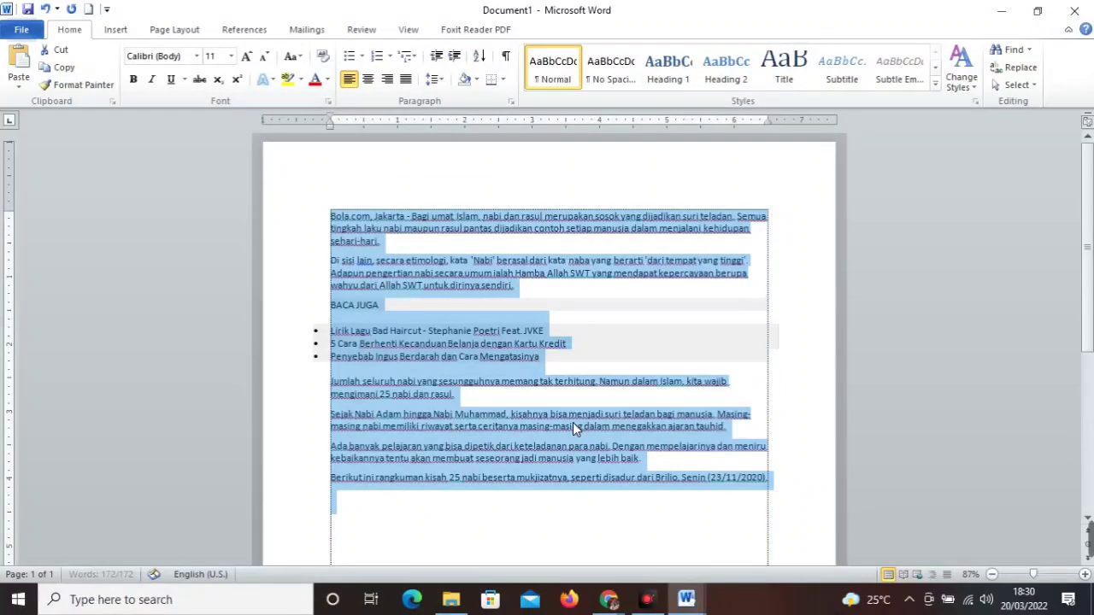
pyautogui.click(1050, 574)
pyautogui.click(1025, 574)
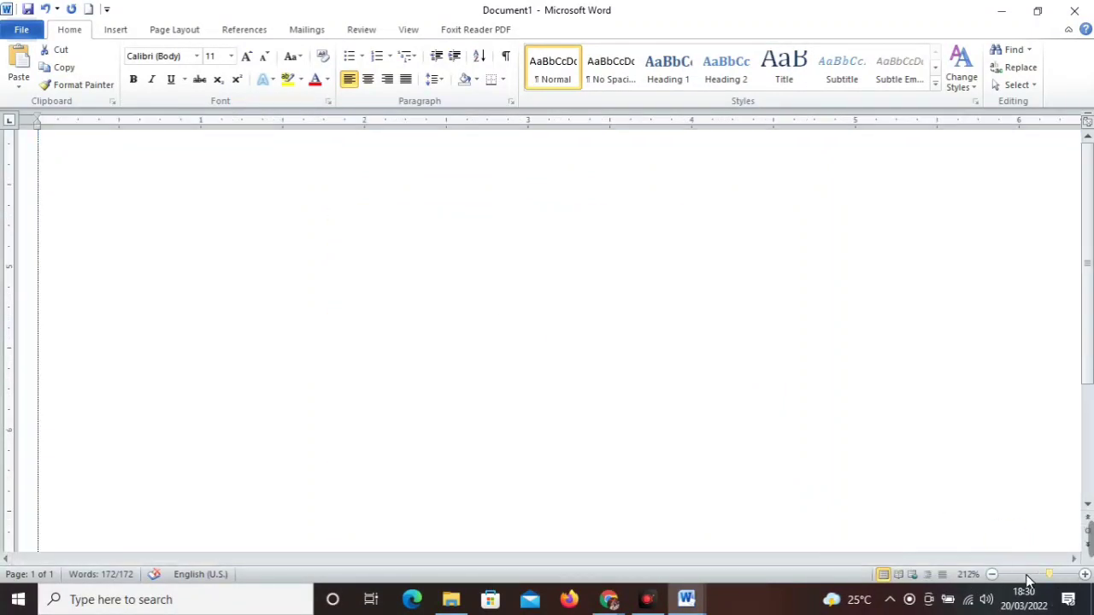
pyautogui.click(265, 432)
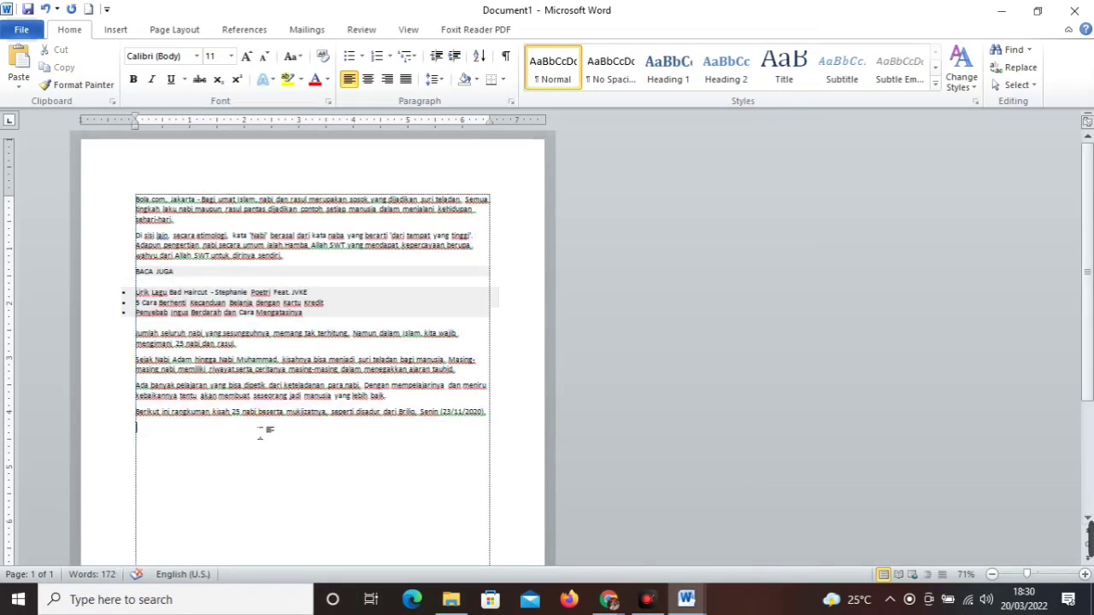
pyautogui.click(1035, 574)
pyautogui.scroll(-2, 520, 377)
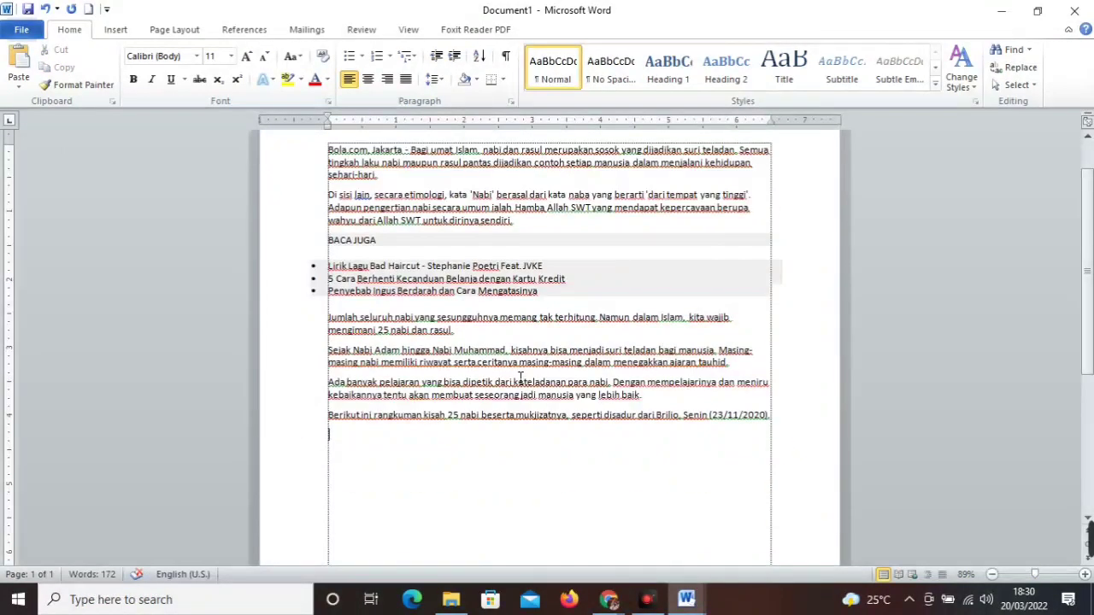
# - Select the three bulleted items under "BACA JUGA" and undo the clearing of the text's formatting
pyautogui.scroll(1, 518, 377)
pyautogui.moveTo(308, 295); pyautogui.dragTo(309, 327)
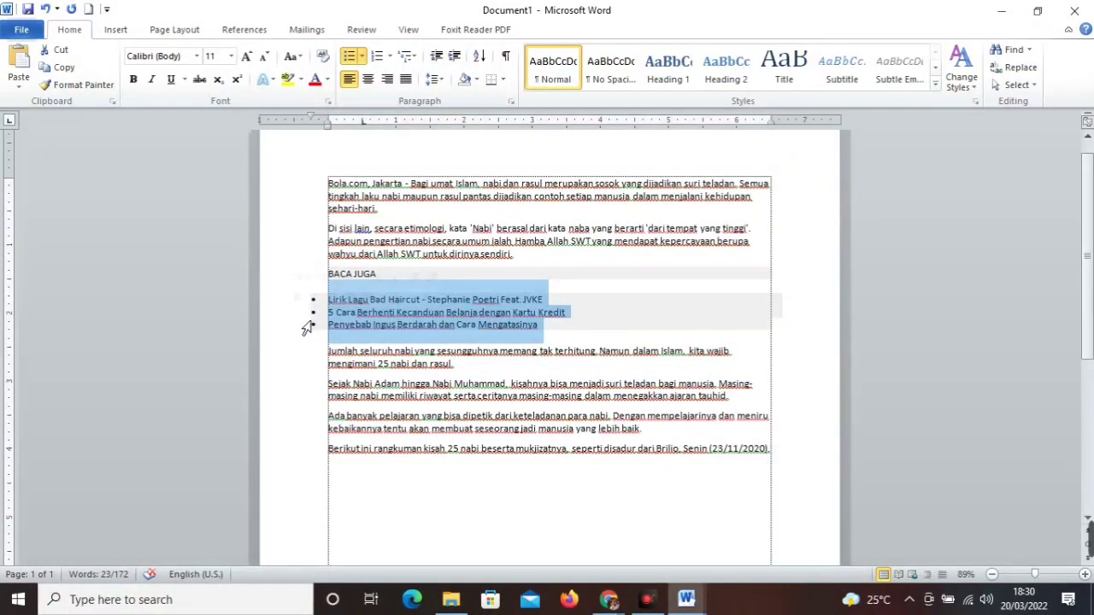
pyautogui.click(45, 9)
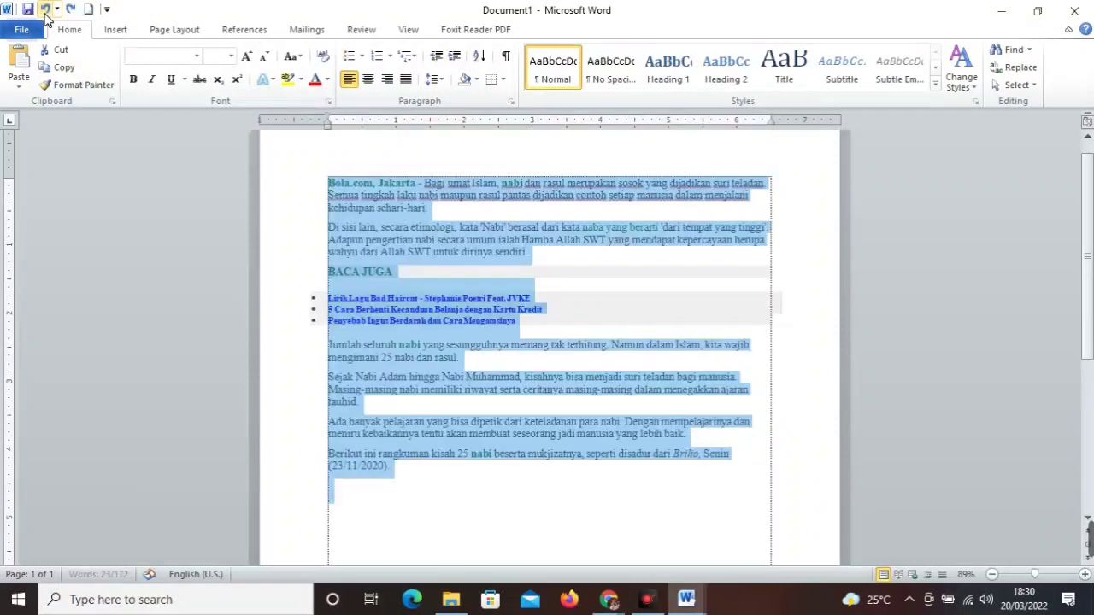
# - Indent the three bulleted items under "BACA JUGA" so that their bullets line up with the left text margin
pyautogui.click(385, 274)
pyautogui.click(310, 310)
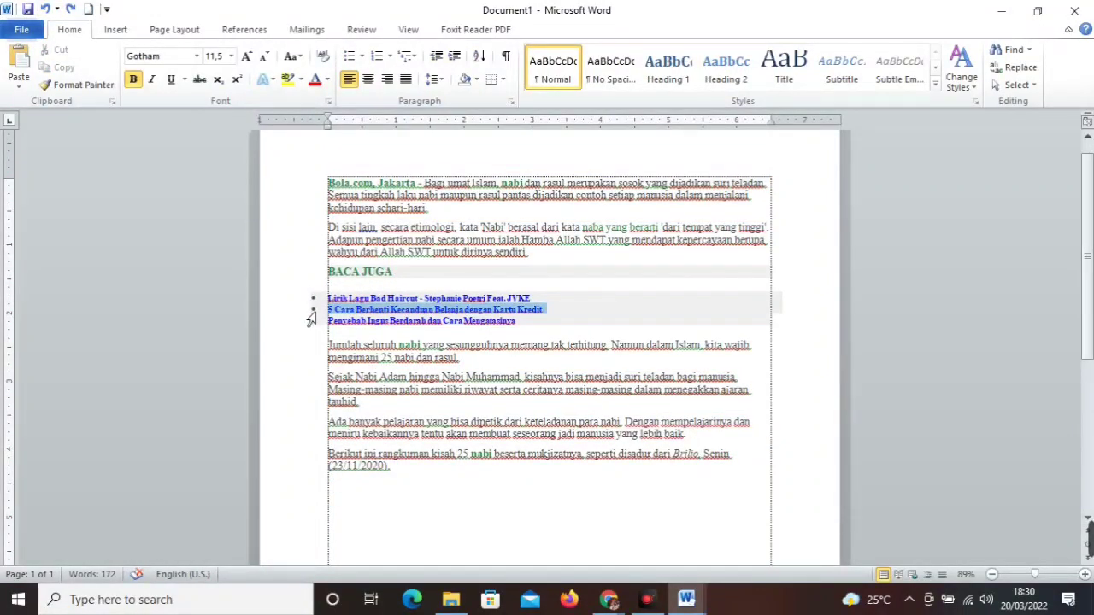
pyautogui.click(412, 184)
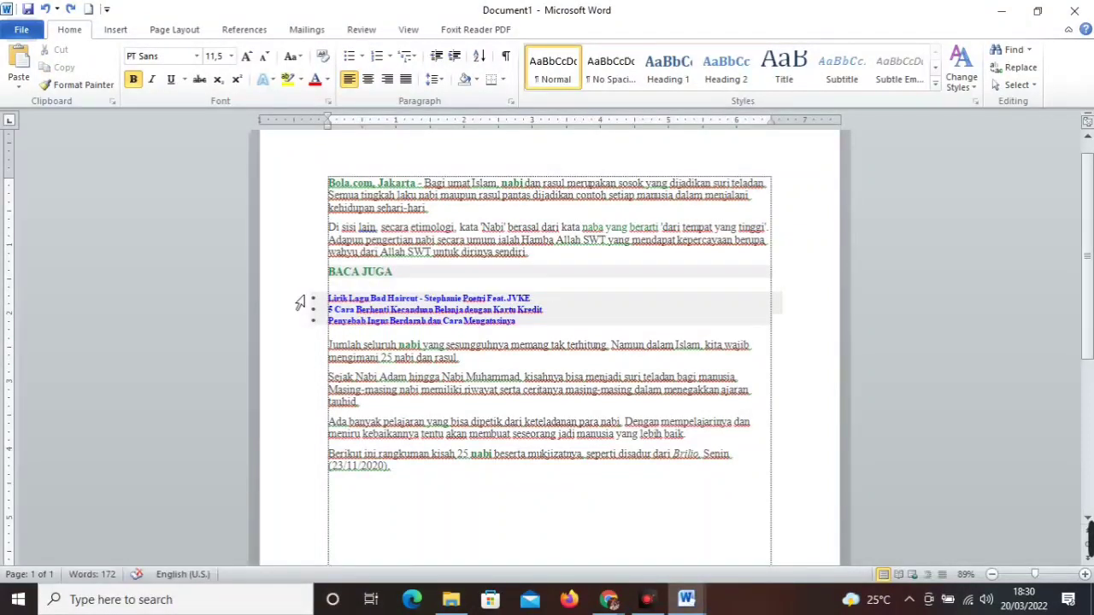
pyautogui.moveTo(301, 295); pyautogui.dragTo(302, 331)
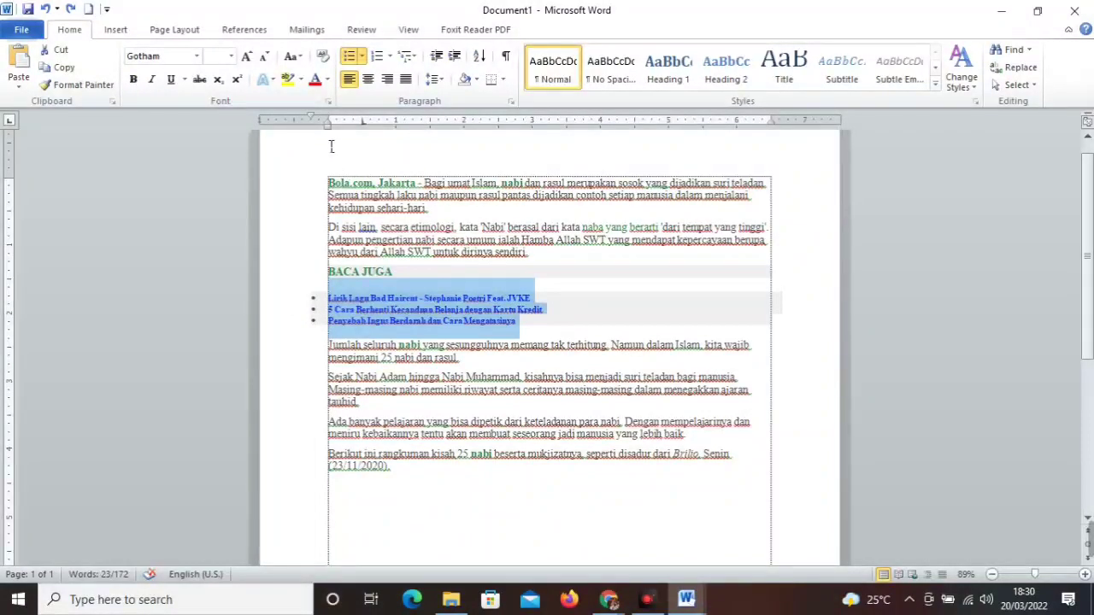
pyautogui.moveTo(313, 120); pyautogui.dragTo(328, 120)
pyautogui.click(376, 357)
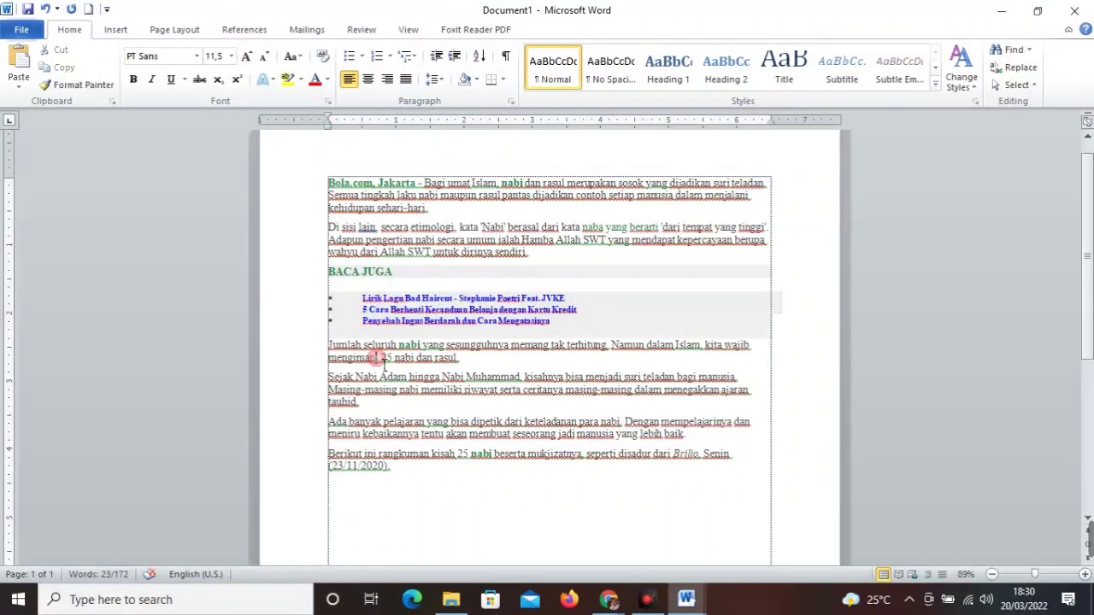
# - Select the whole document and reset all its text to the default character formatting
pyautogui.scroll(-1, 399, 358)
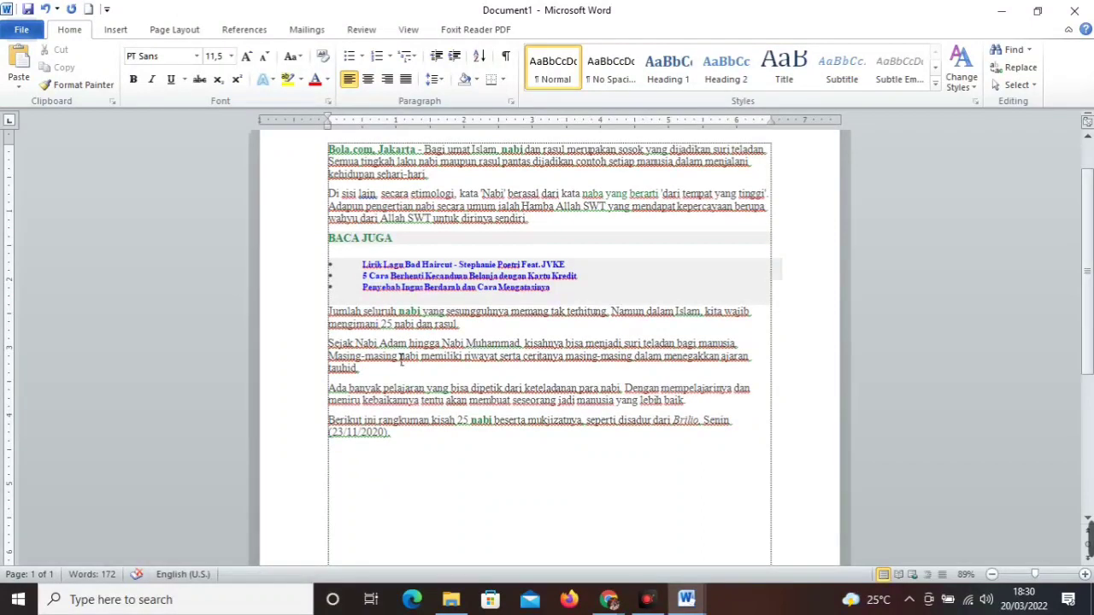
pyautogui.scroll(1, 408, 372)
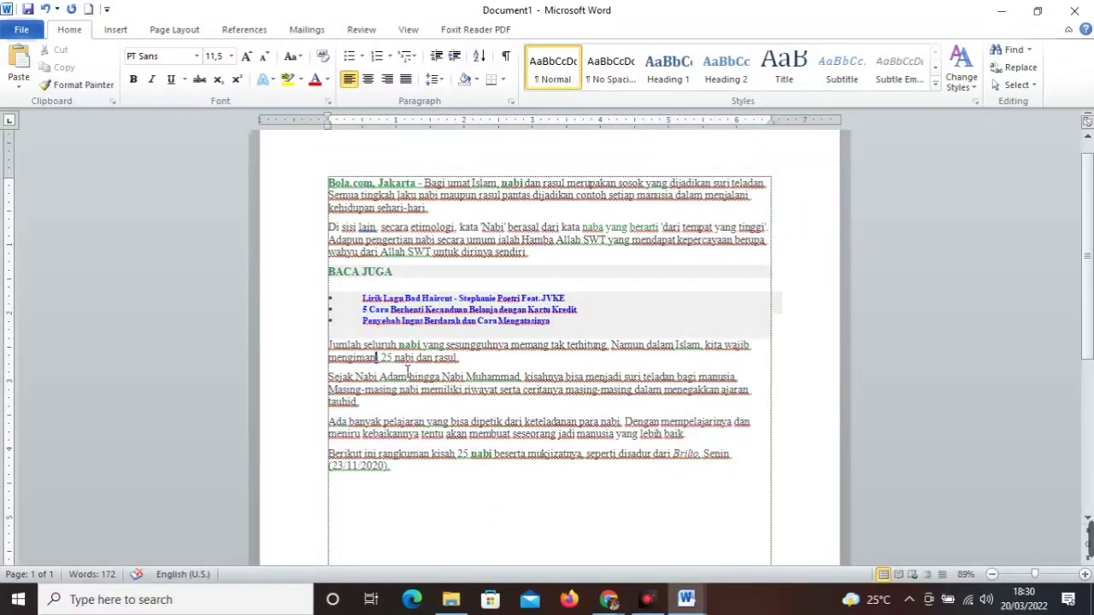
pyautogui.scroll(-1, 408, 372)
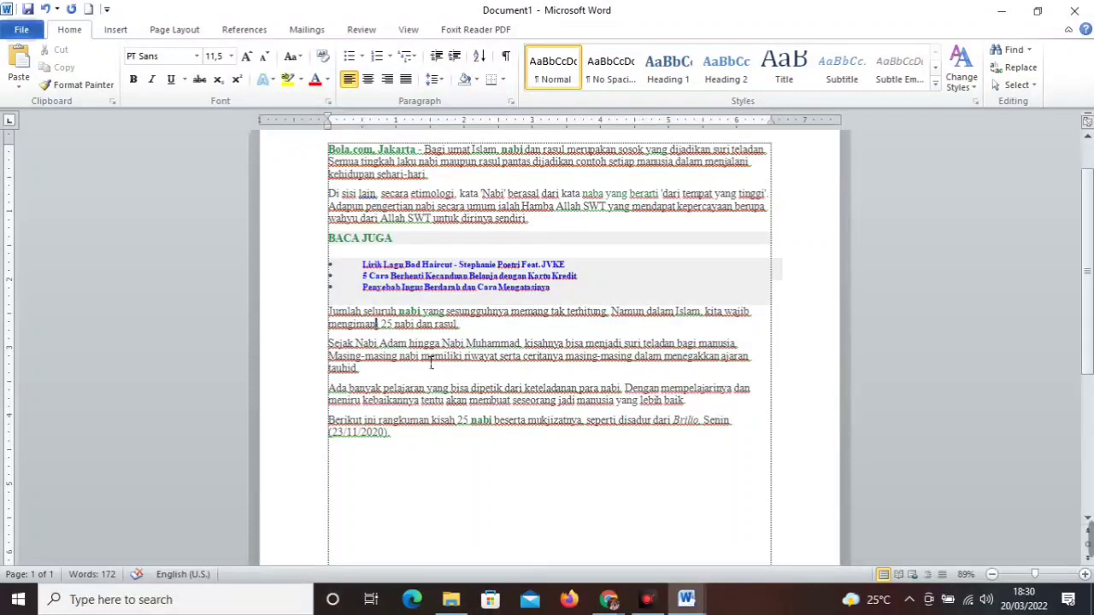
pyautogui.hotkey('ctrl', 'a')
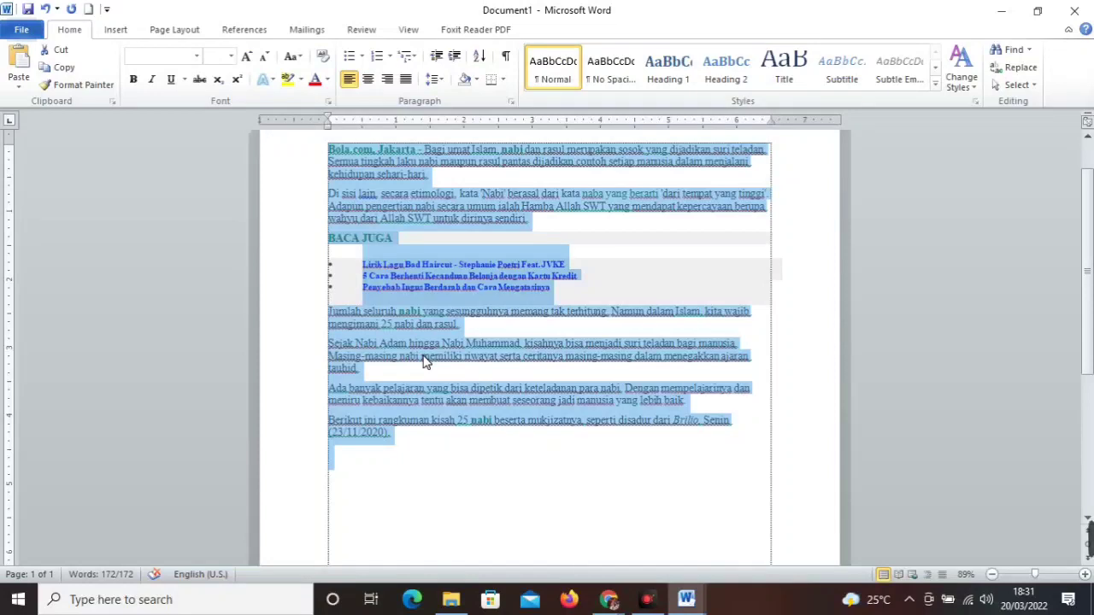
pyautogui.hotkey('ctrl', 'space')
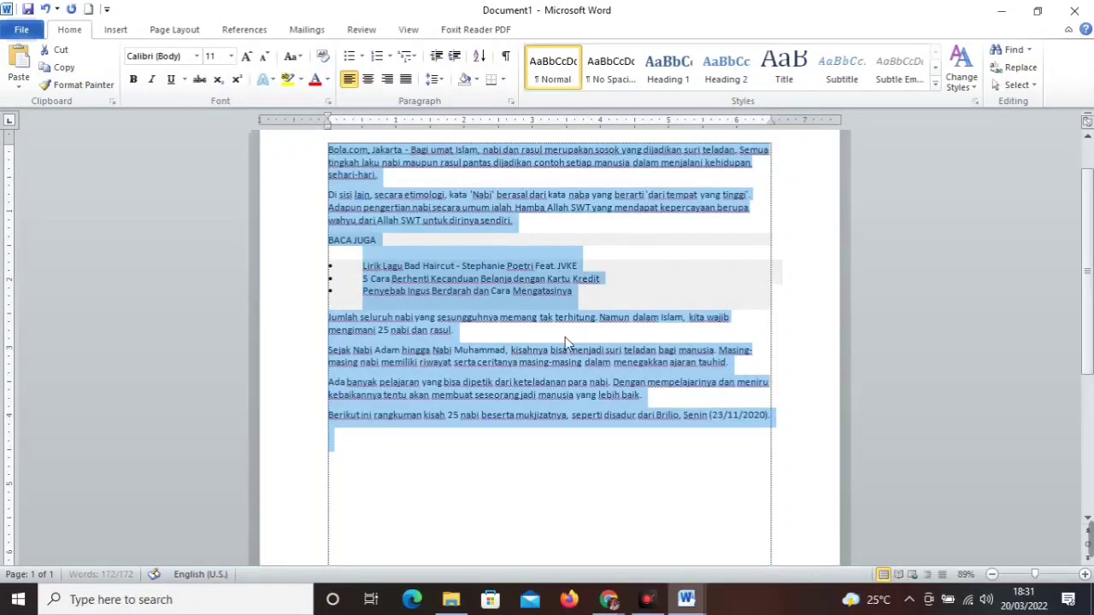
# - Justify all the selected text, switch it to left alignment, then justify it again and deselect it
pyautogui.click(407, 79)
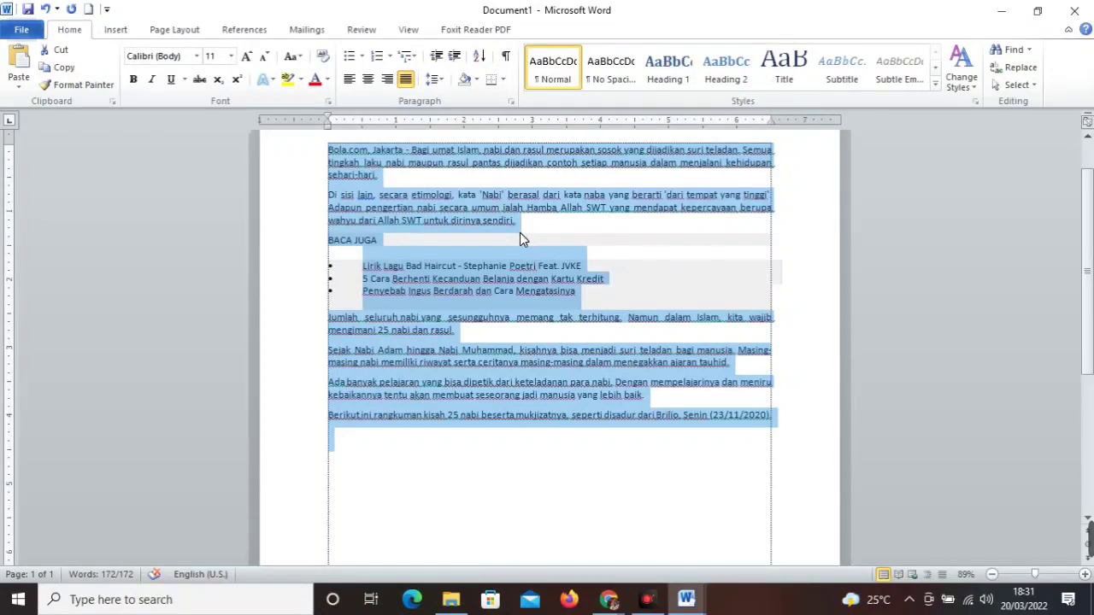
pyautogui.hotkey('ctrl', 'l')
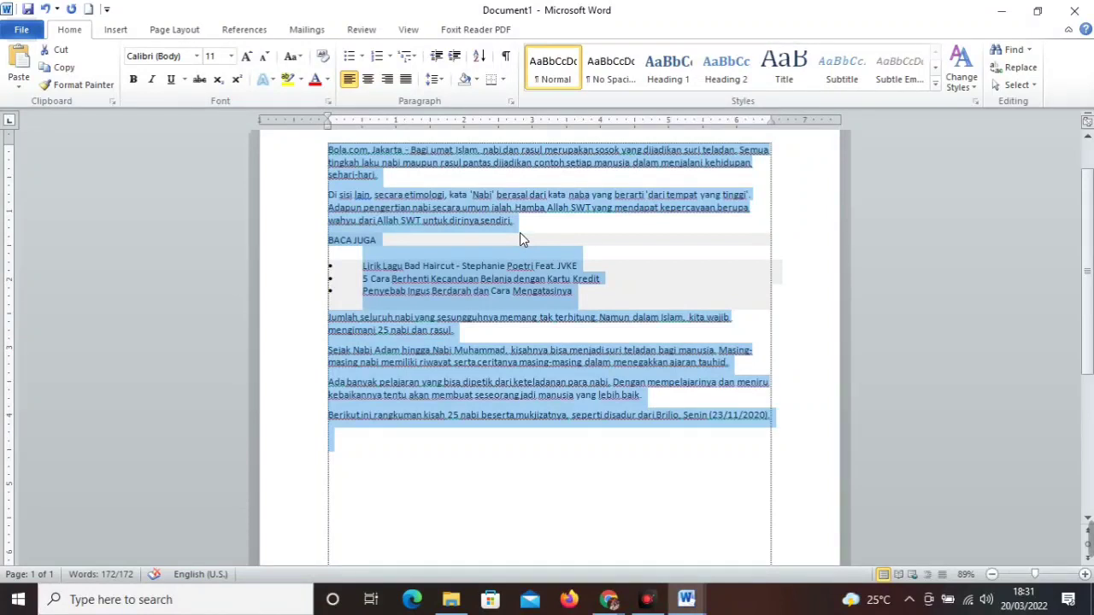
pyautogui.hotkey('ctrl', 'j')
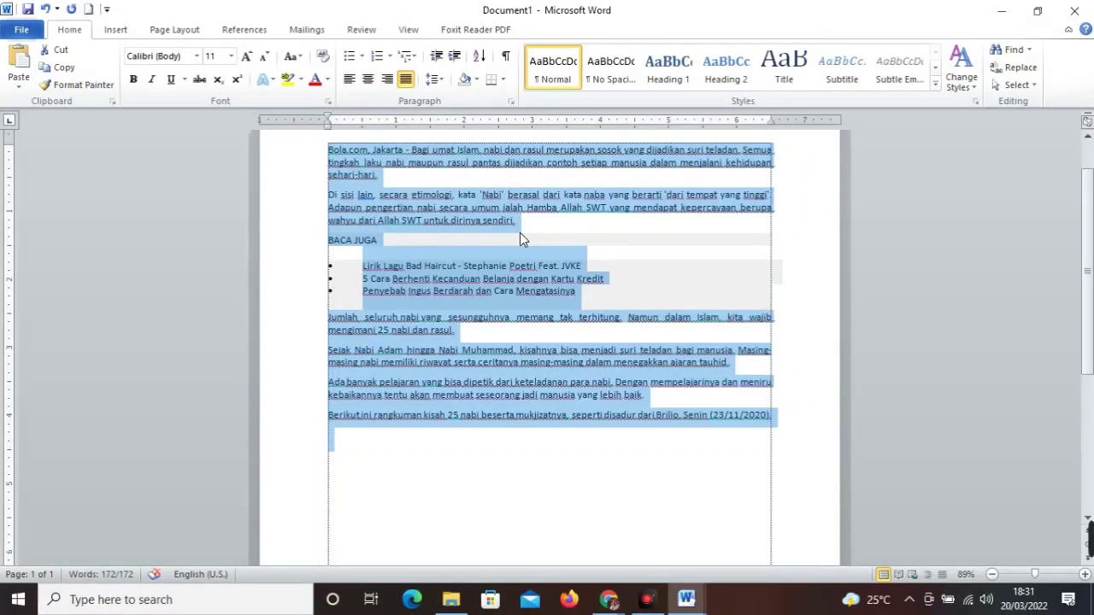
pyautogui.click(671, 476)
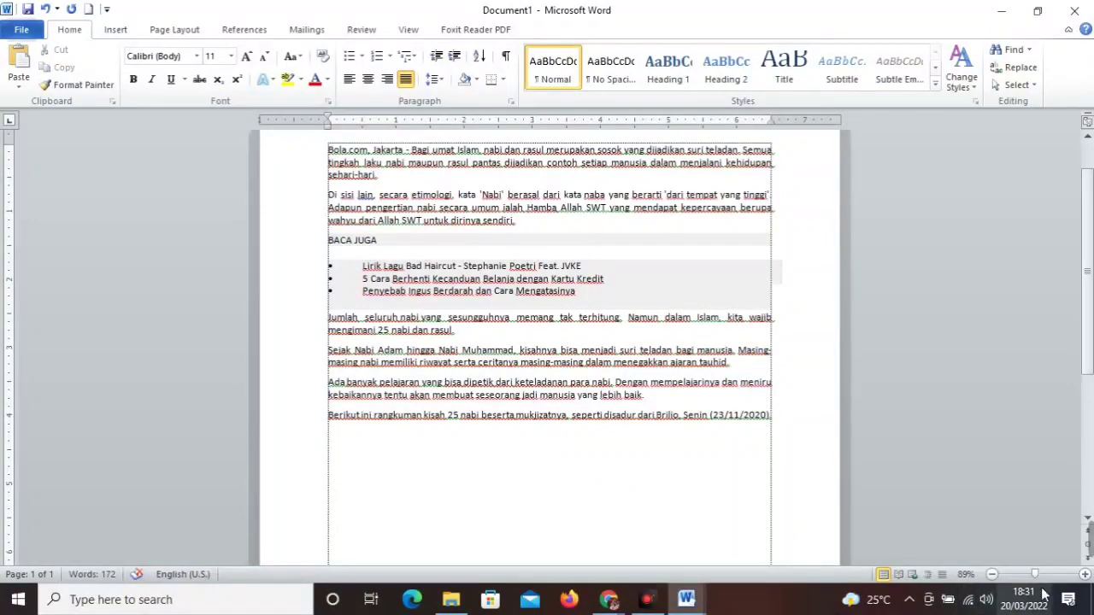
# - Look over the justified article with its cleared formatting, from the opening "Bola.com" paragraph to the closing line
pyautogui.click(1042, 575)
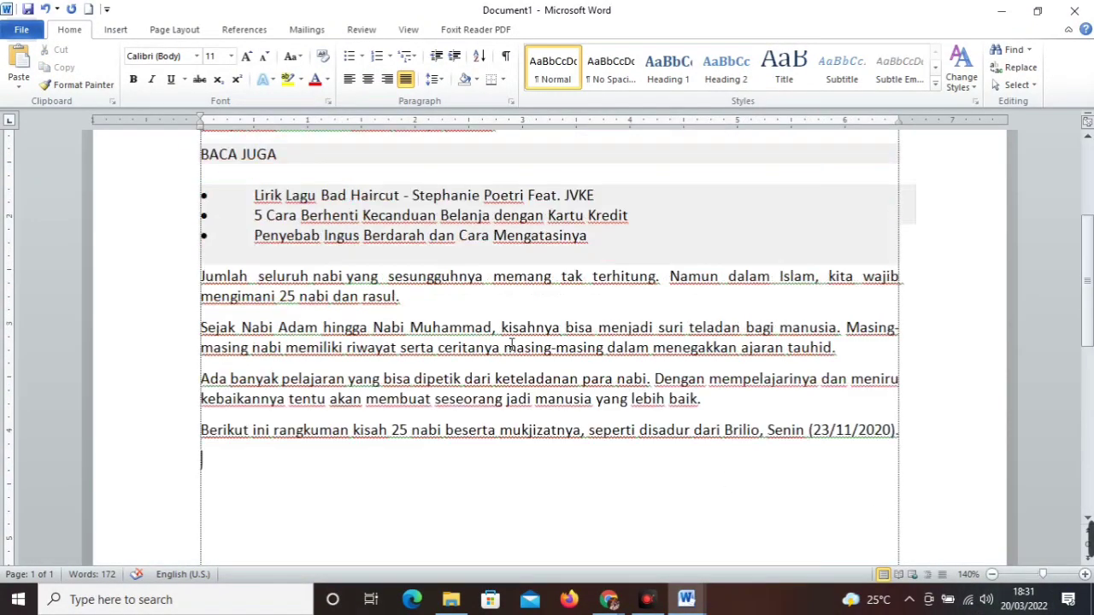
pyautogui.scroll(5, 511, 343)
pyautogui.scroll(-3, 402, 313)
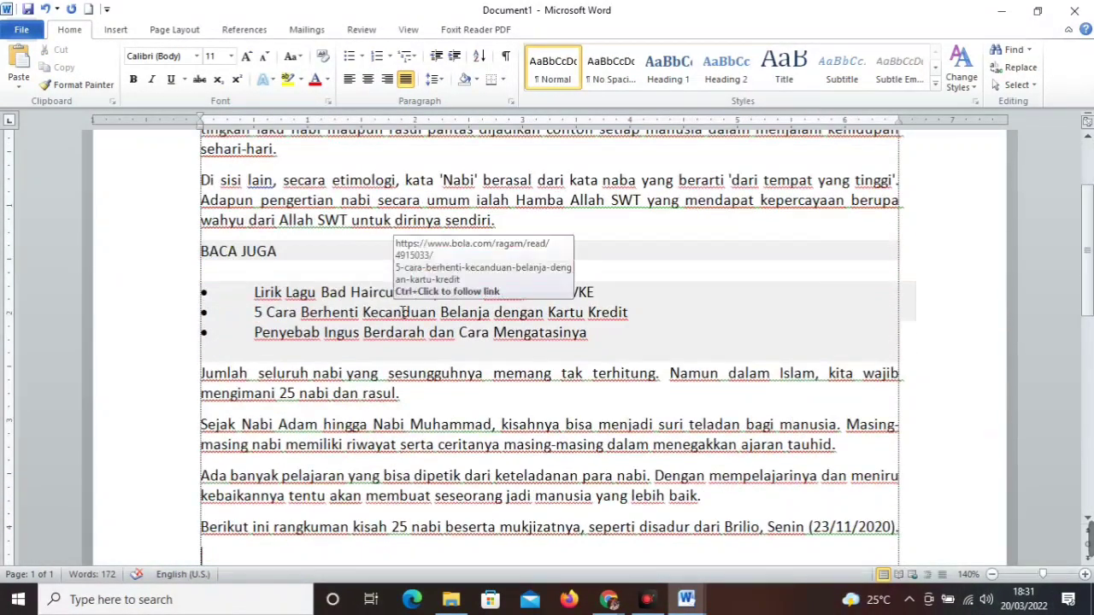
pyautogui.scroll(-1, 402, 313)
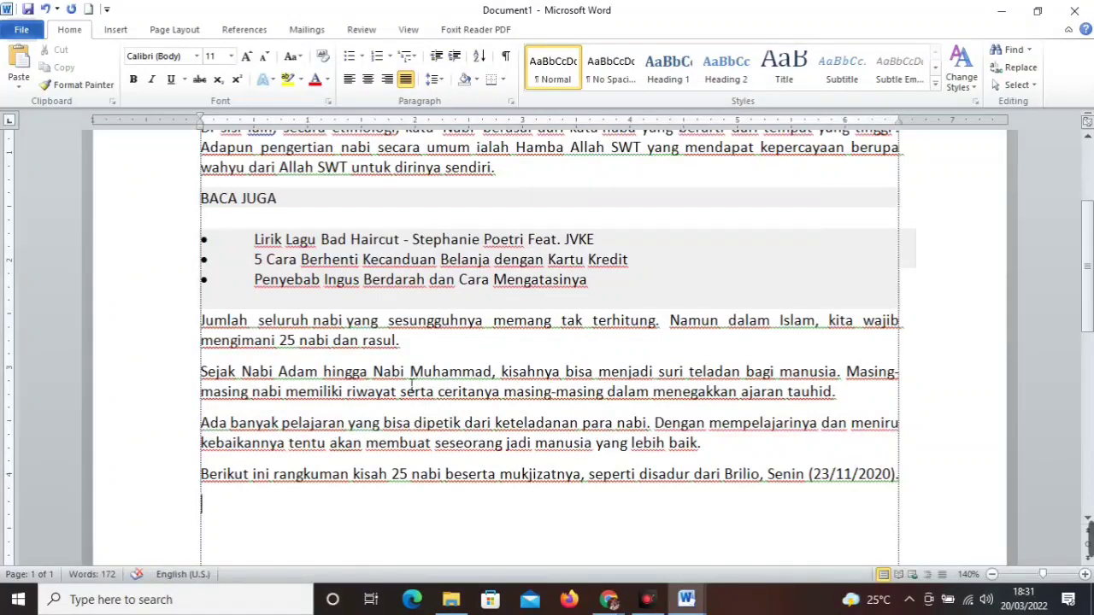
pyautogui.scroll(-1, 411, 384)
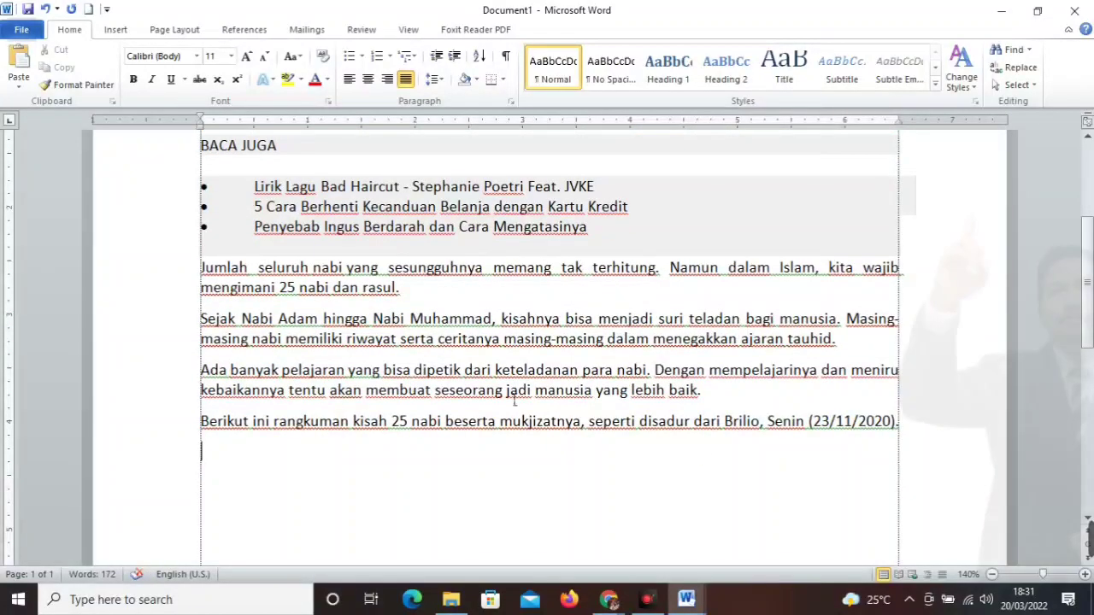
pyautogui.keyDown('ctrl'); pyautogui.scroll(-5, 514, 402); pyautogui.keyUp('ctrl')
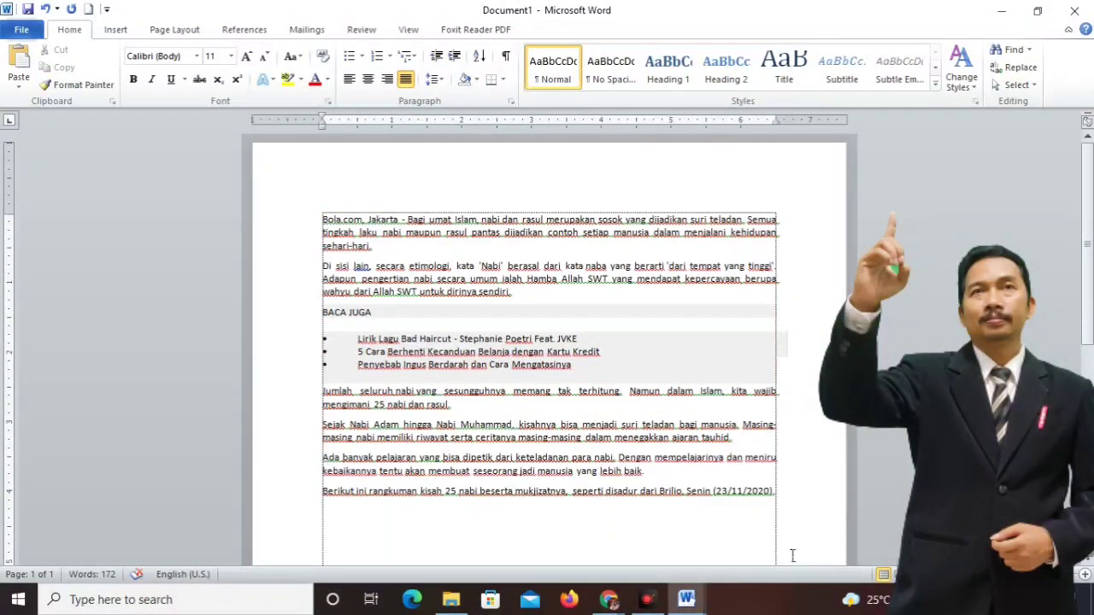
pyautogui.scroll(-3, 461, 478)
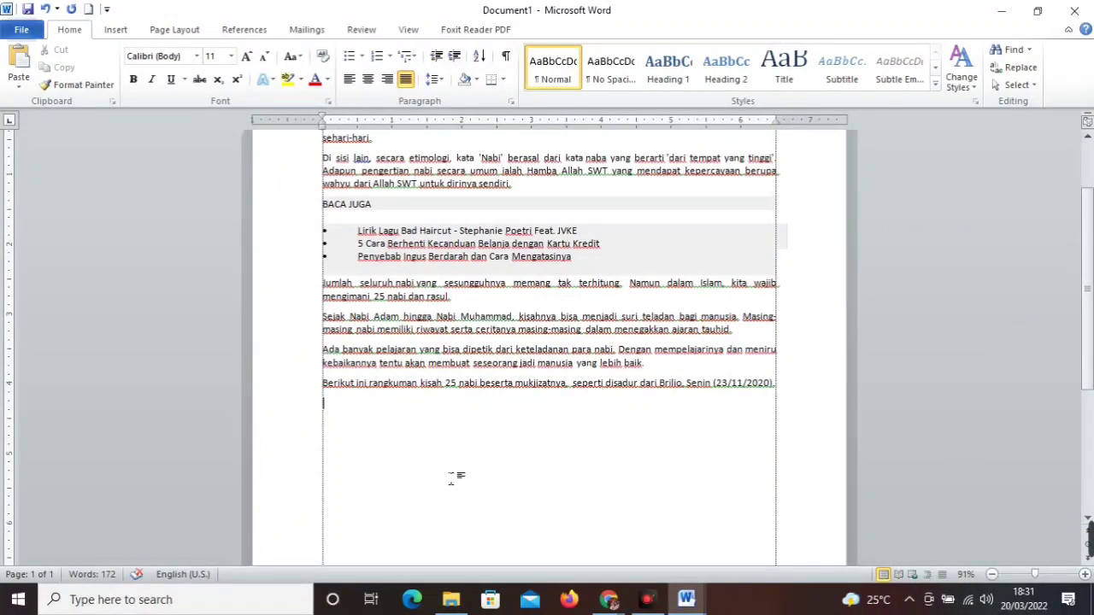
pyautogui.scroll(2, 440, 481)
pyautogui.scroll(-2, 439, 480)
pyautogui.scroll(1, 435, 481)
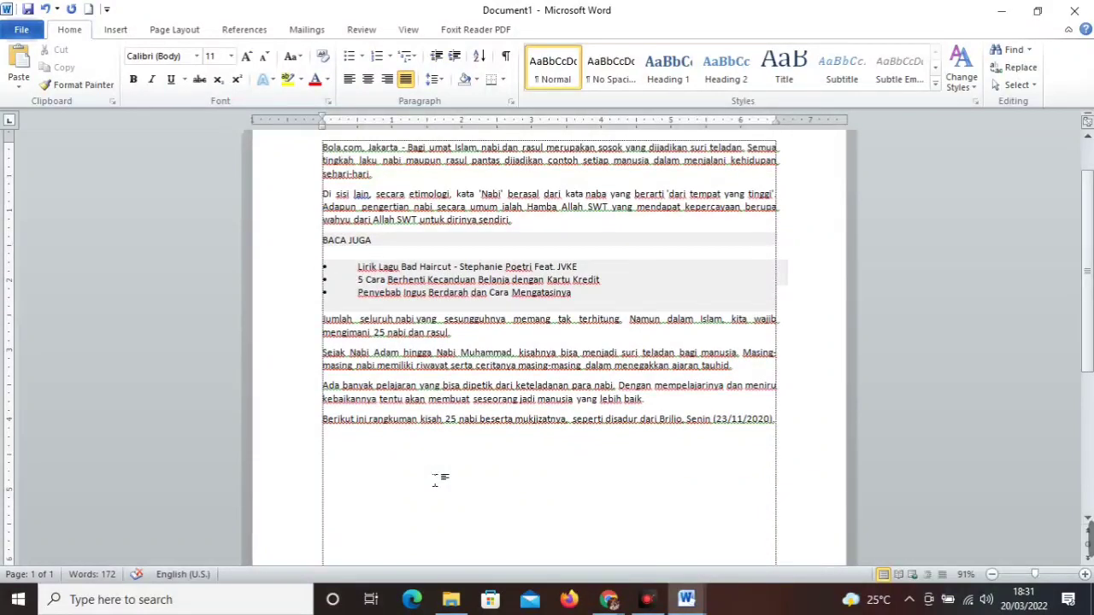
pyautogui.scroll(-1, 397, 474)
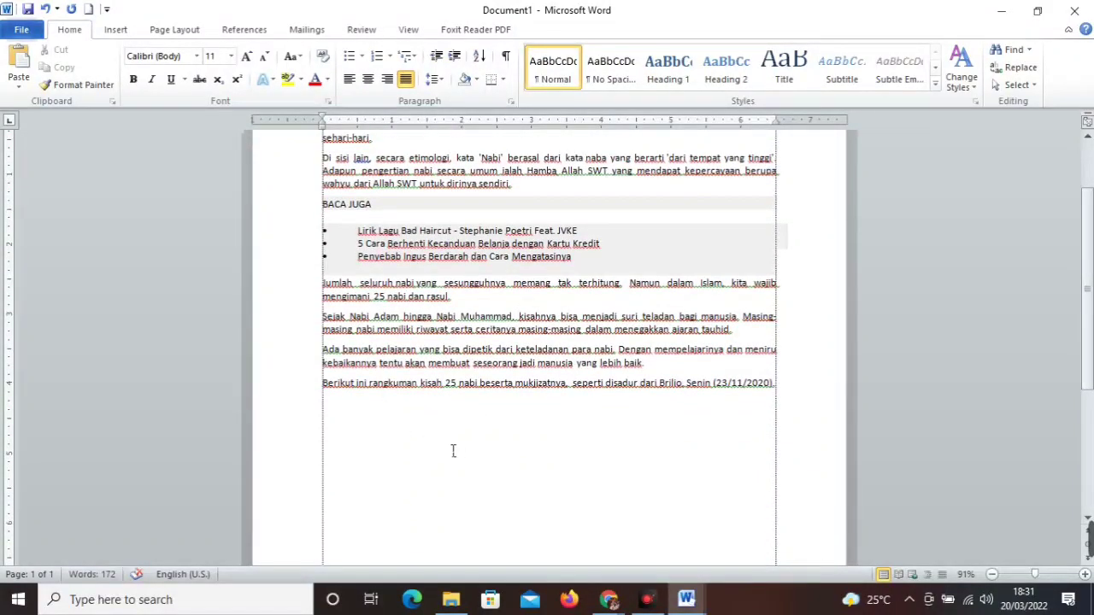
pyautogui.scroll(1, 453, 450)
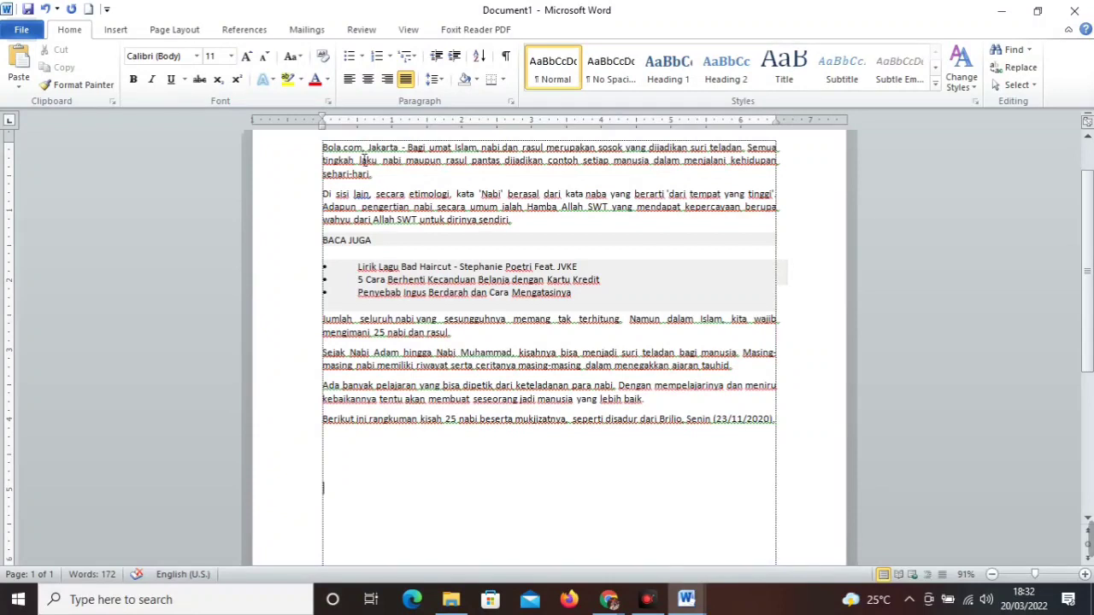
pyautogui.moveTo(325, 147); pyautogui.dragTo(364, 148)
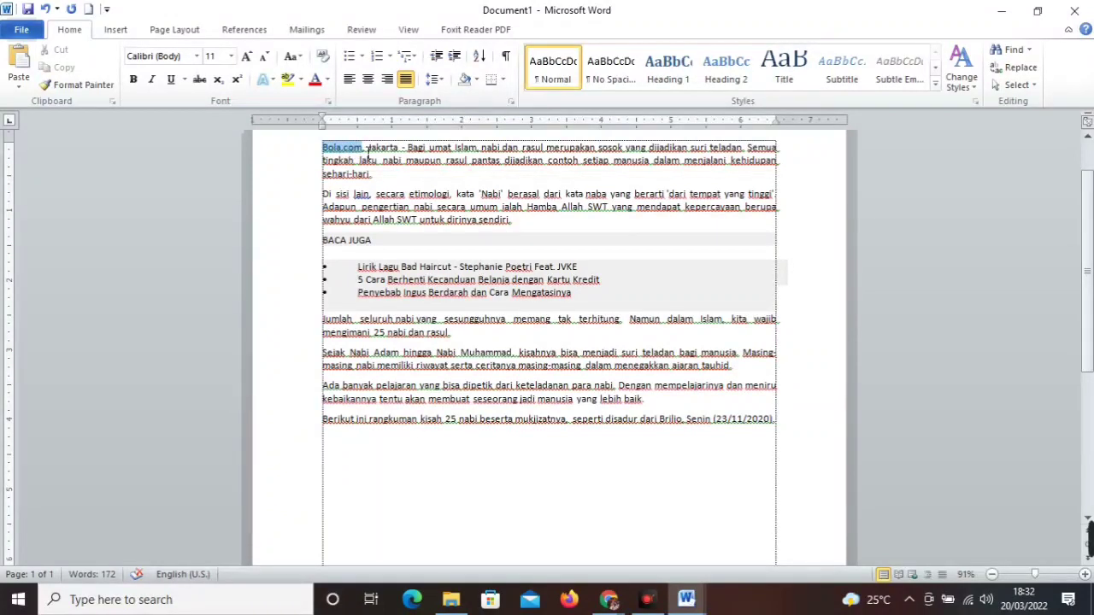
pyautogui.click(388, 478)
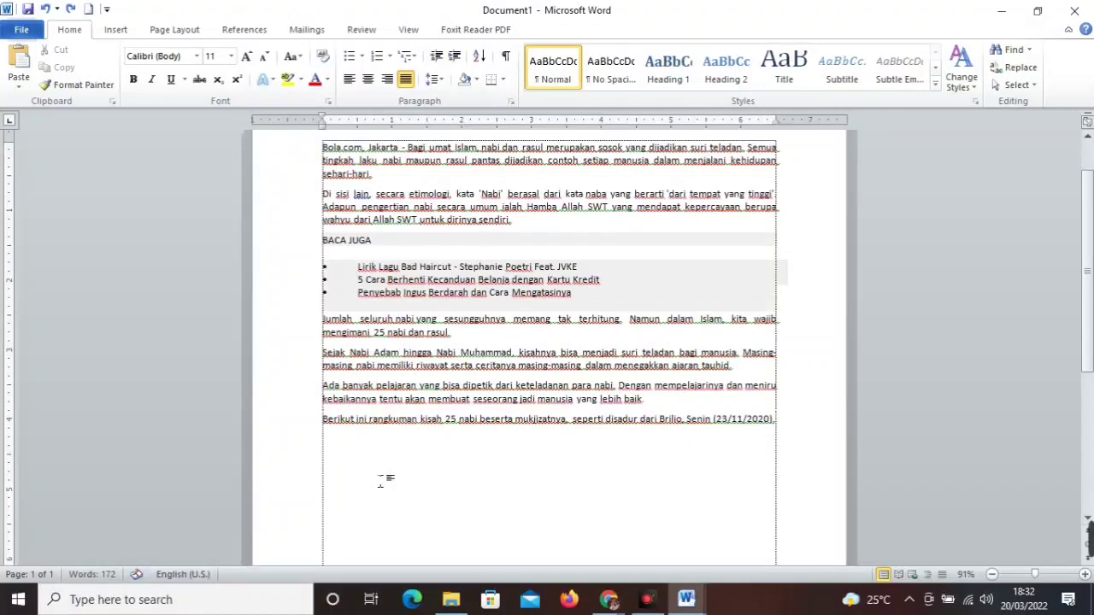
# - Left-align the whole document, then undo back to the article's original web formatting and deselect the text
pyautogui.hotkey('ctrl', 'a')
pyautogui.hotkey('ctrl', 'l')
pyautogui.hotkey('ctrl', 'z')
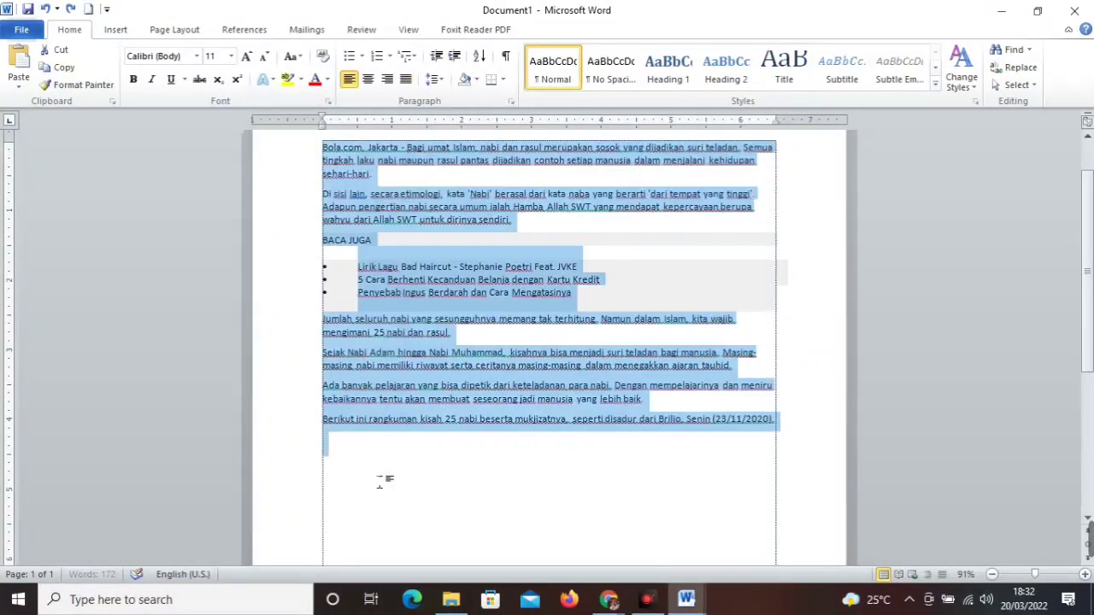
pyautogui.hotkey('ctrl', 'z')
pyautogui.click(434, 463)
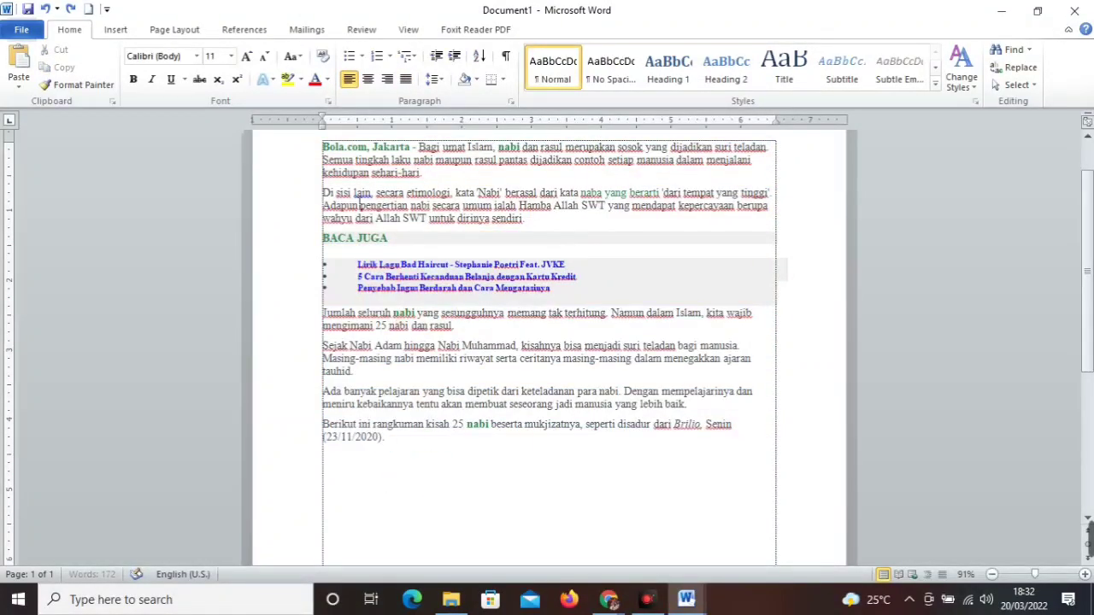
# - Set the font colour of "Bola.com, Jakarta" at the start of the first paragraph to black
pyautogui.moveTo(323, 147); pyautogui.dragTo(402, 152)
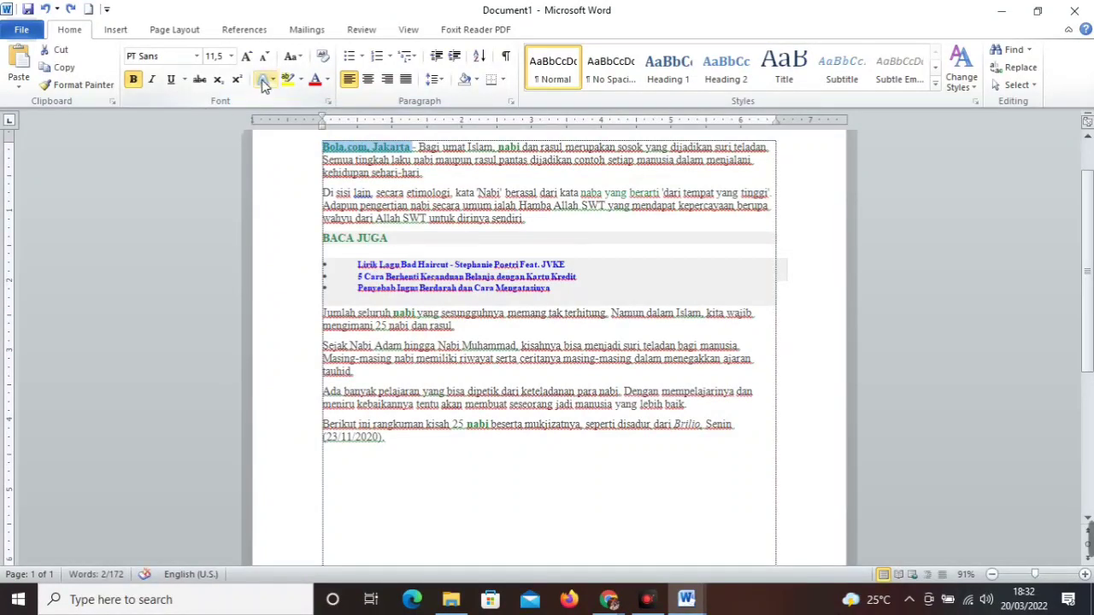
pyautogui.click(329, 80)
pyautogui.click(338, 98)
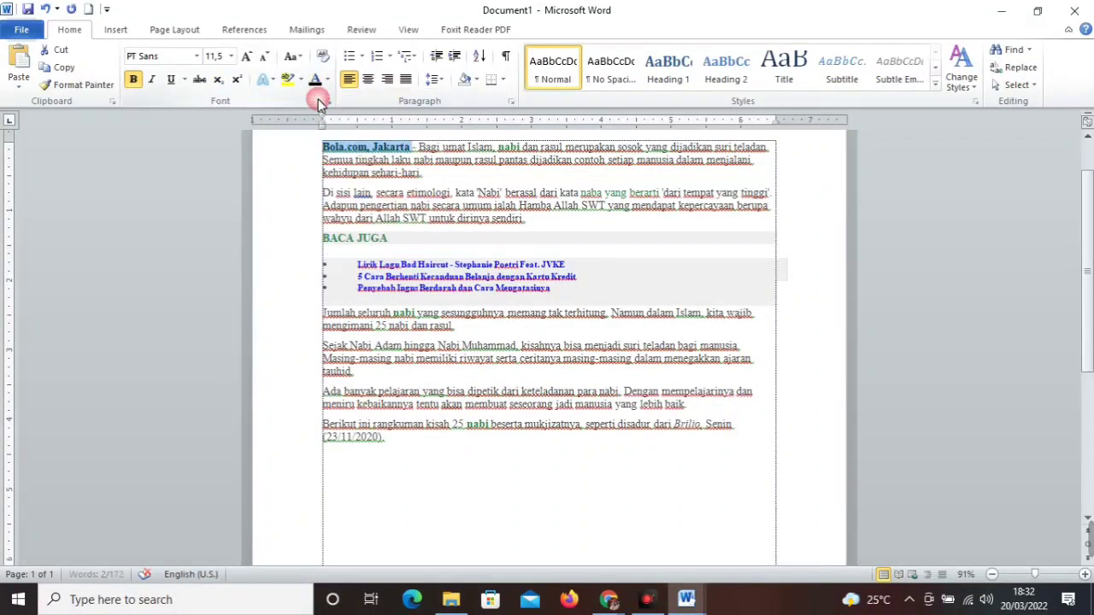
pyautogui.click(374, 220)
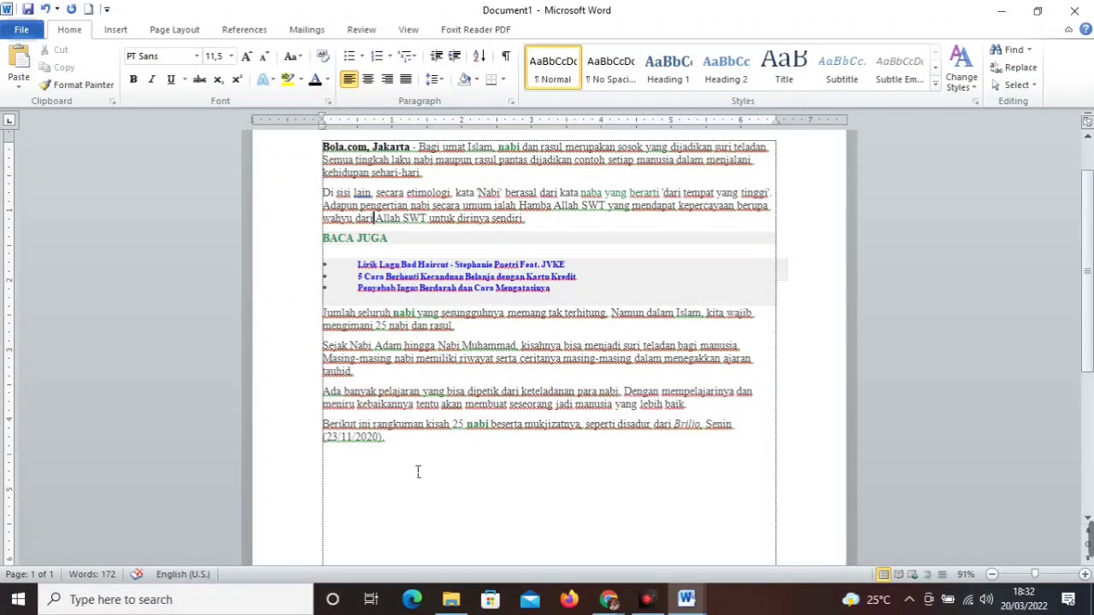
# - Reset all text in the document to the default character formatting and deselect it
pyautogui.hotkey('ctrl', 'a')
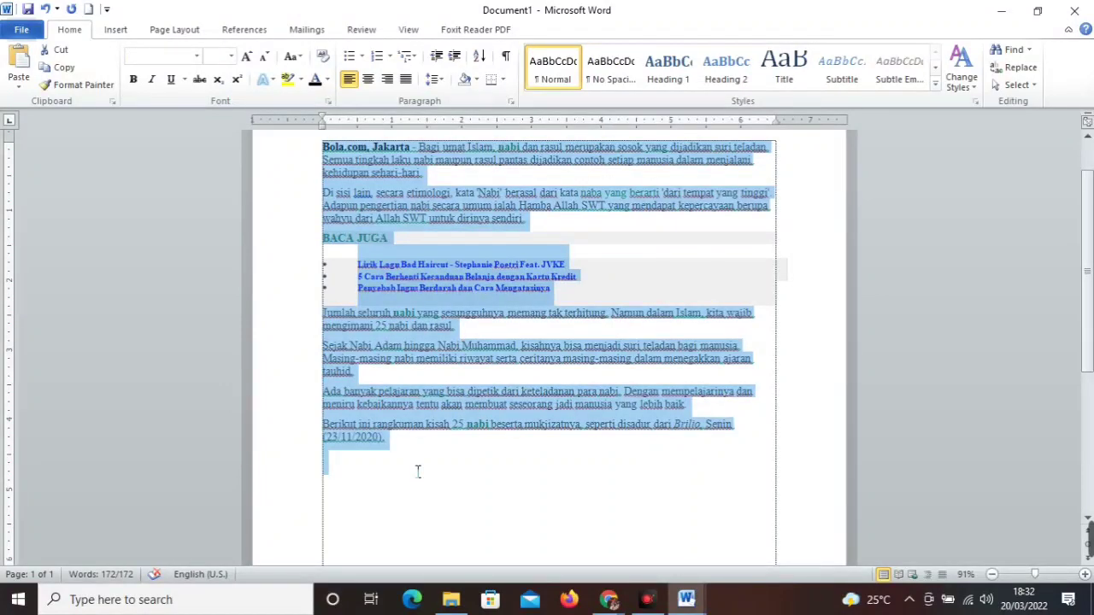
pyautogui.hotkey('ctrl', 'space')
pyautogui.click(417, 471)
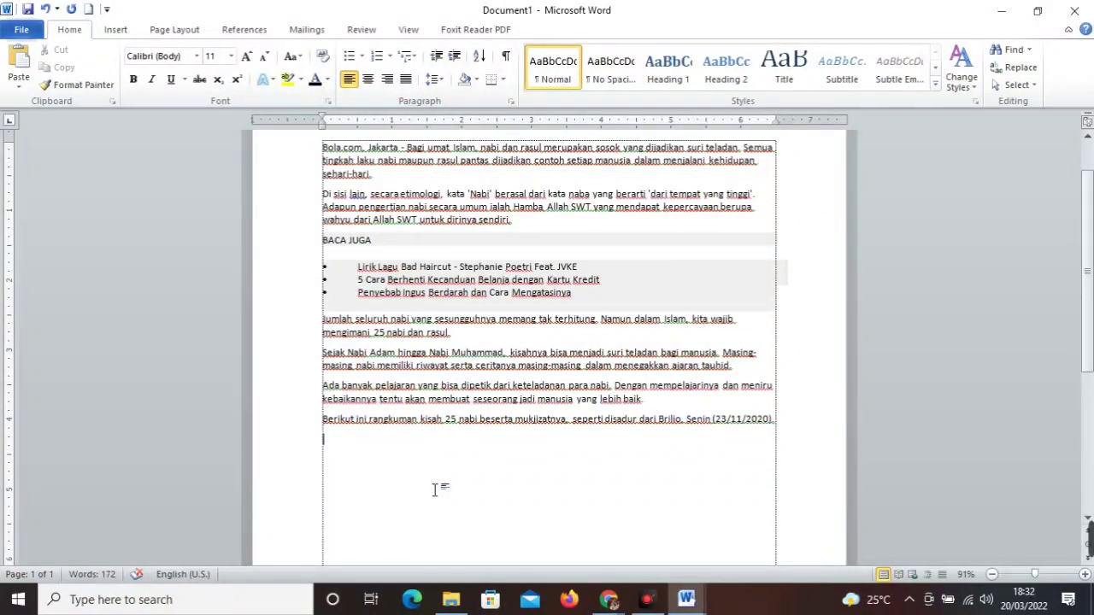
# - Insert a table with seven columns and eight rows in the empty space below the article text
pyautogui.scroll(-2, 435, 489)
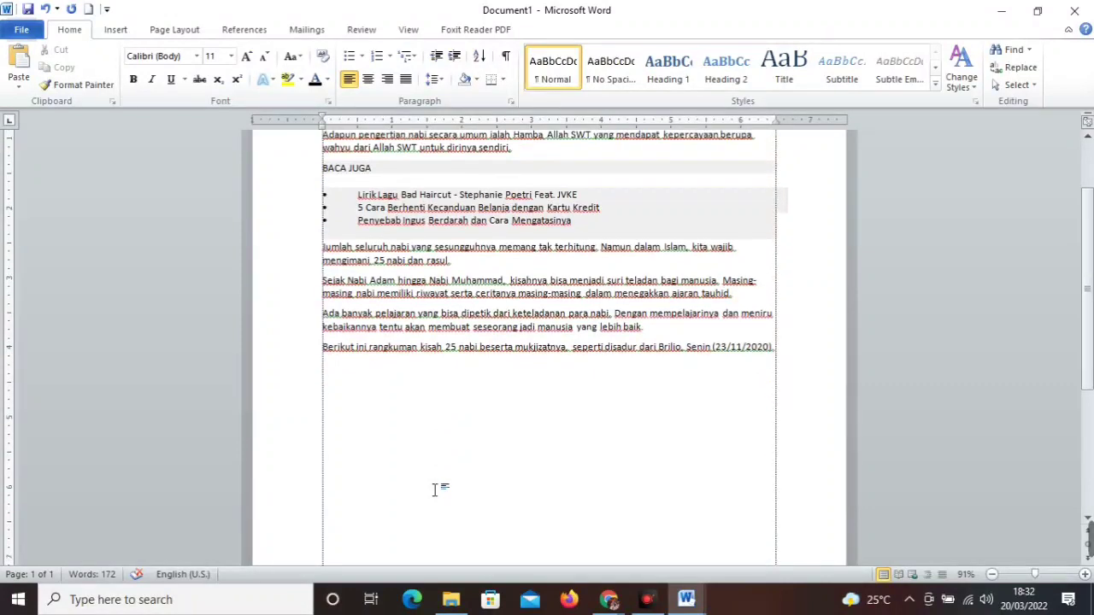
pyautogui.scroll(1, 435, 489)
pyautogui.scroll(-3, 435, 490)
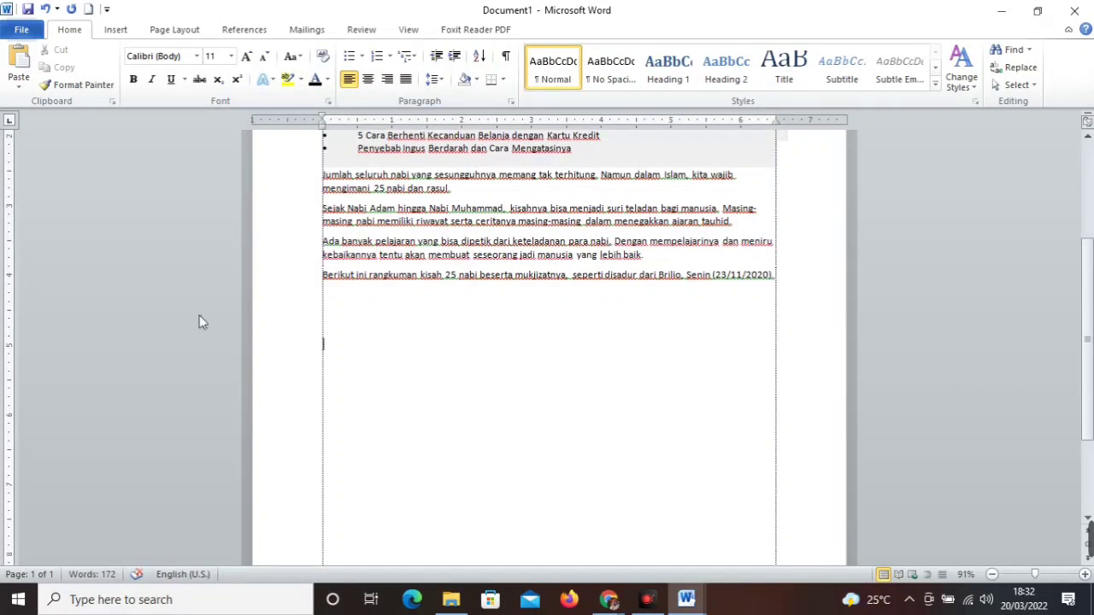
pyautogui.click(109, 28)
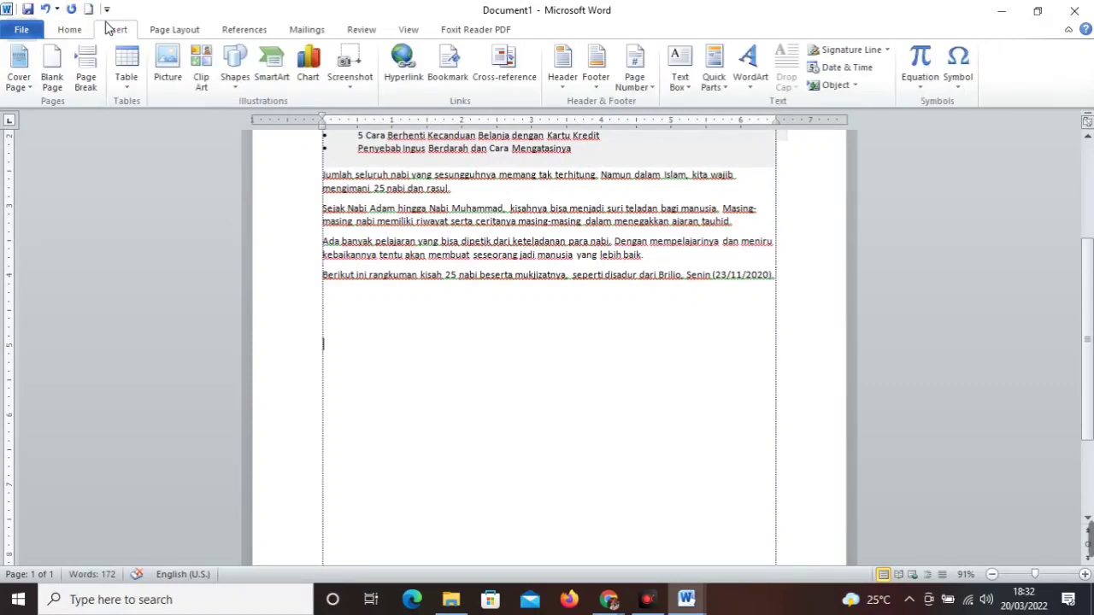
pyautogui.click(126, 61)
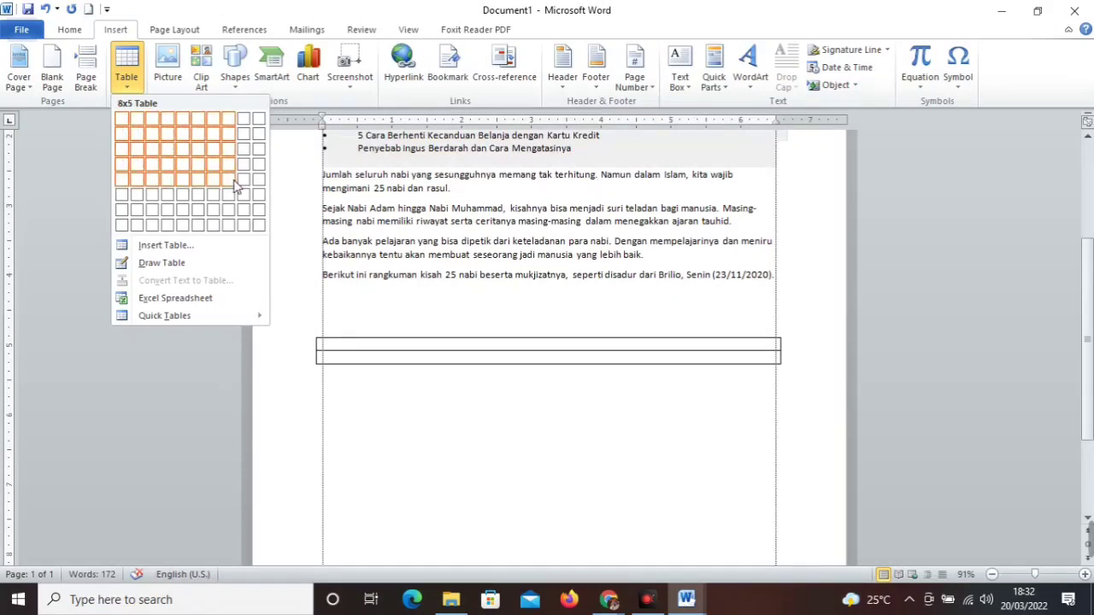
pyautogui.click(214, 228)
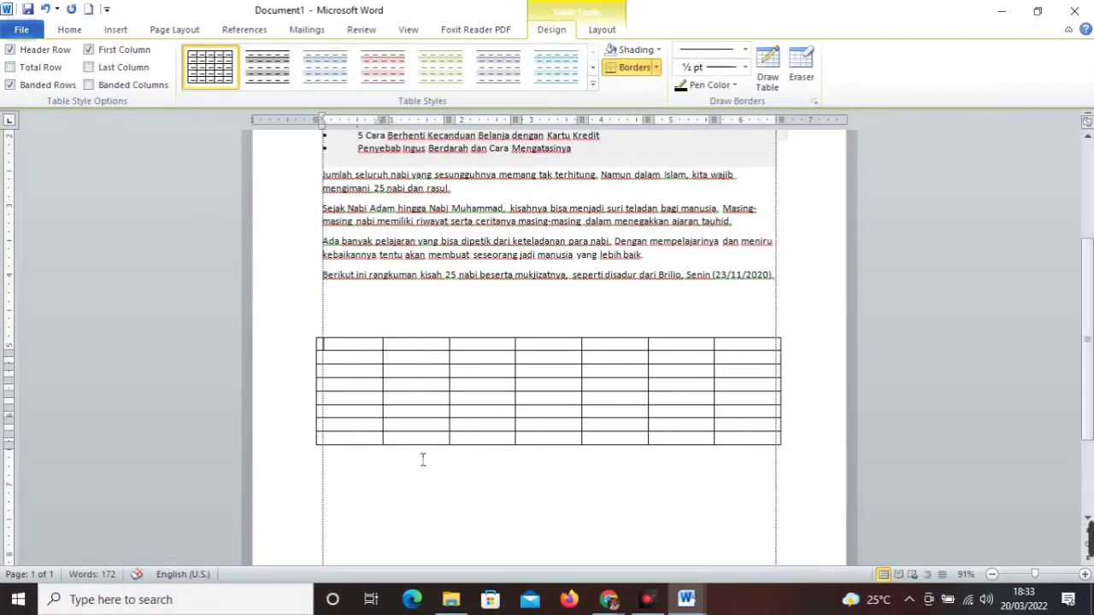
# - Enter 1, 2 and 3 down the top three cells of the table's first column
pyautogui.write('1')
pyautogui.press('Down')
pyautogui.write('2')
pyautogui.press('Down')
pyautogui.write('3')
pyautogui.press('Down')
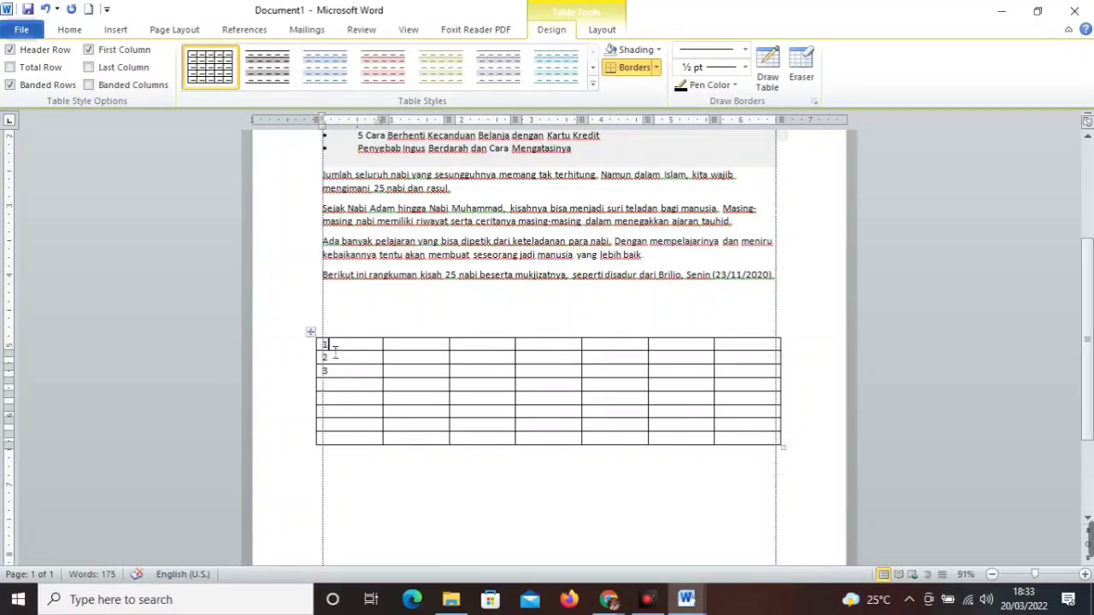
# - Delete the numbers from the top three cells of the first column and leave the table
pyautogui.moveTo(334, 351); pyautogui.dragTo(336, 375)
pyautogui.press('Delete')
pyautogui.moveTo(364, 352); pyautogui.dragTo(365, 397)
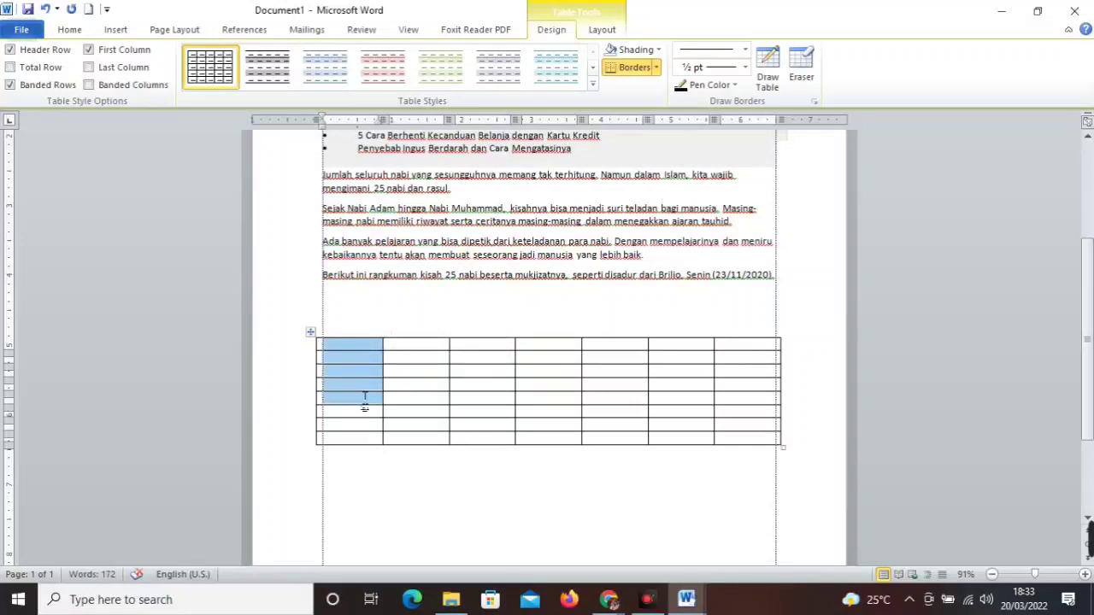
pyautogui.click(349, 488)
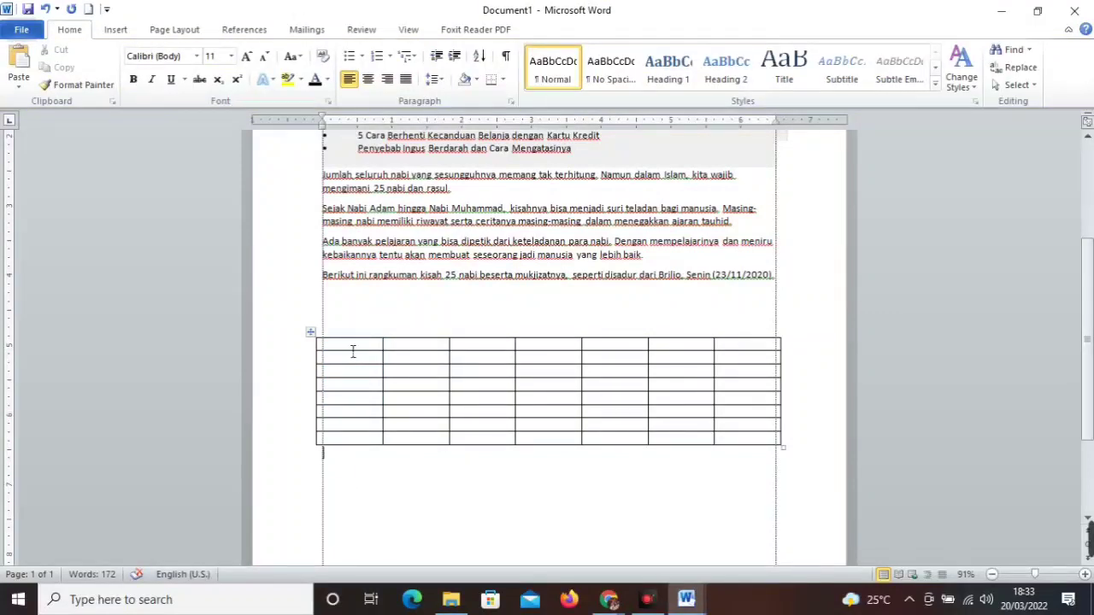
# - Apply automatic numbering to the first-column cells from the second row down to the last row
pyautogui.moveTo(352, 351); pyautogui.dragTo(338, 436)
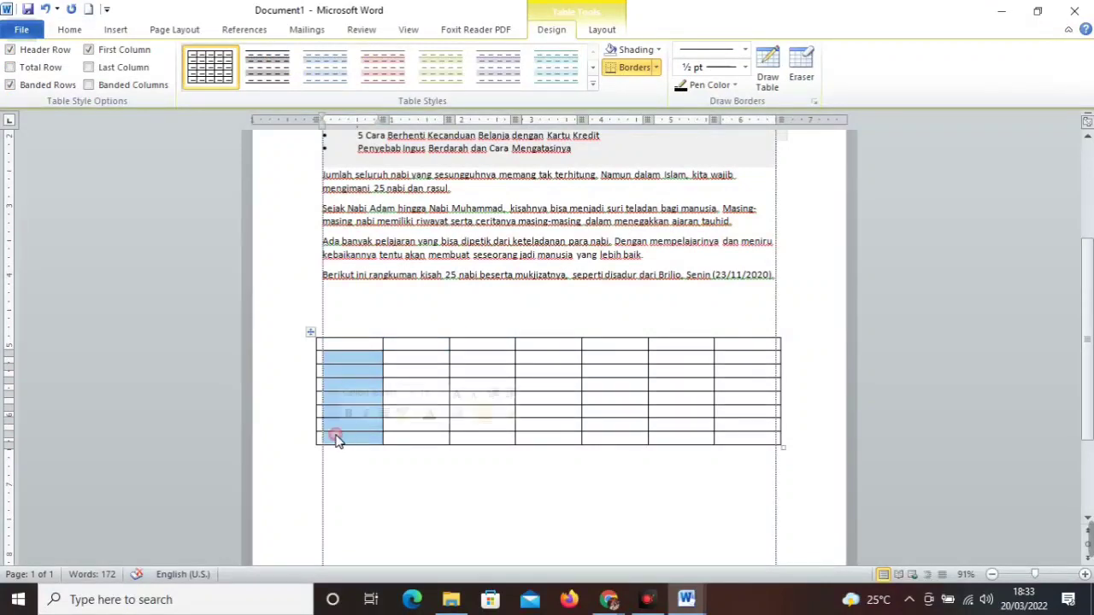
pyautogui.click(123, 32)
pyautogui.click(81, 33)
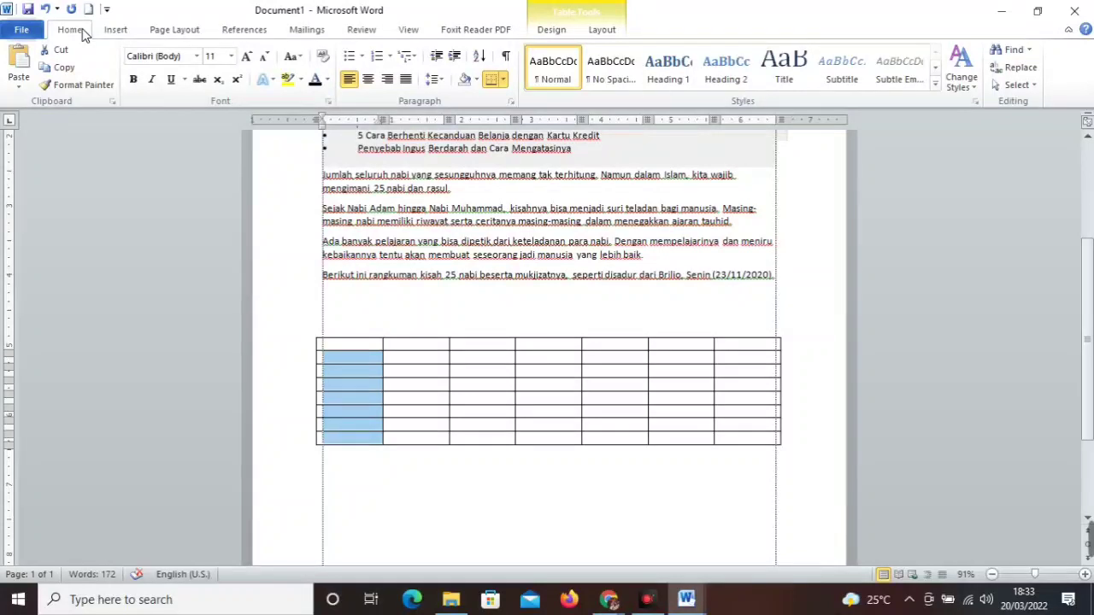
pyautogui.click(377, 57)
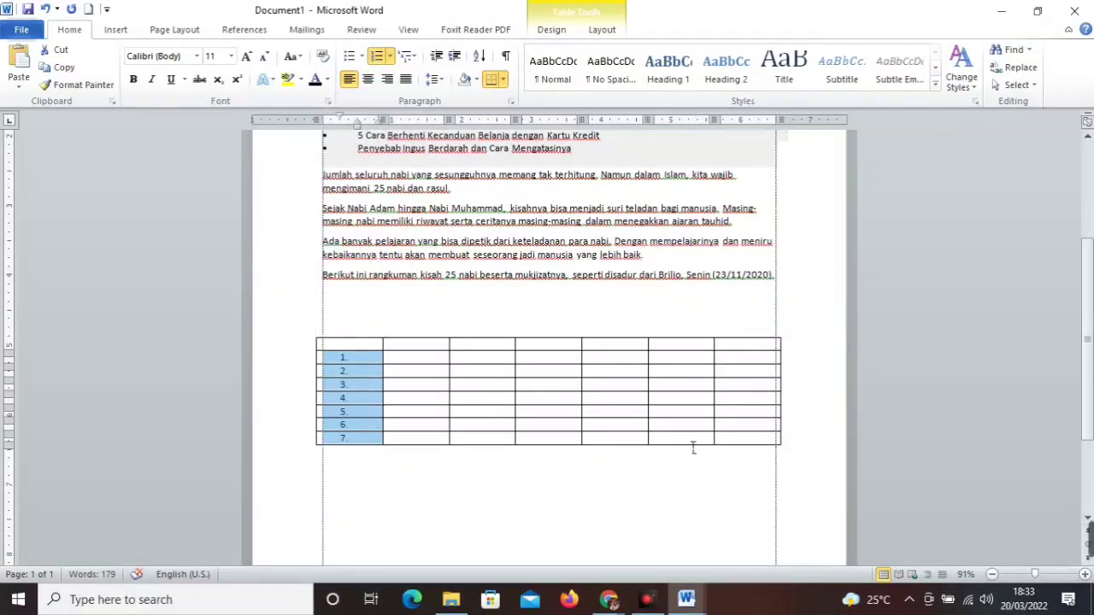
# - Add three more rows at the end of the table so that the automatic numbering continues to 10
pyautogui.click(760, 440)
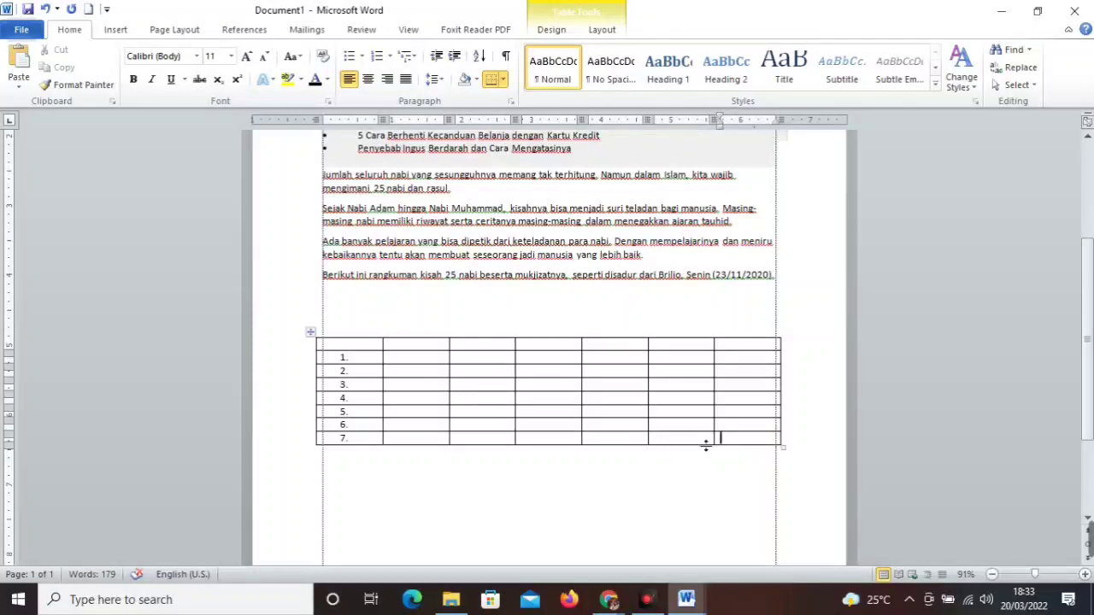
pyautogui.press('Tab')
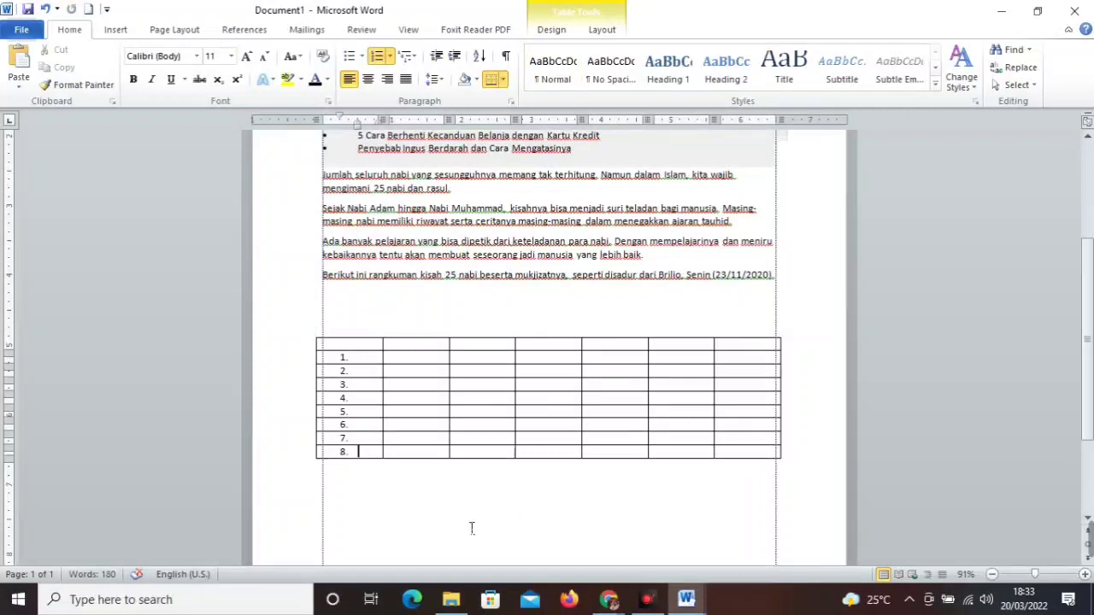
pyautogui.press('Tab')
pyautogui.press('Tab')
pyautogui.press('Tab')
pyautogui.press('Tab')
pyautogui.press('Tab')
pyautogui.press('Tab')
pyautogui.press('Tab')
pyautogui.press('Tab')
pyautogui.press('Tab')
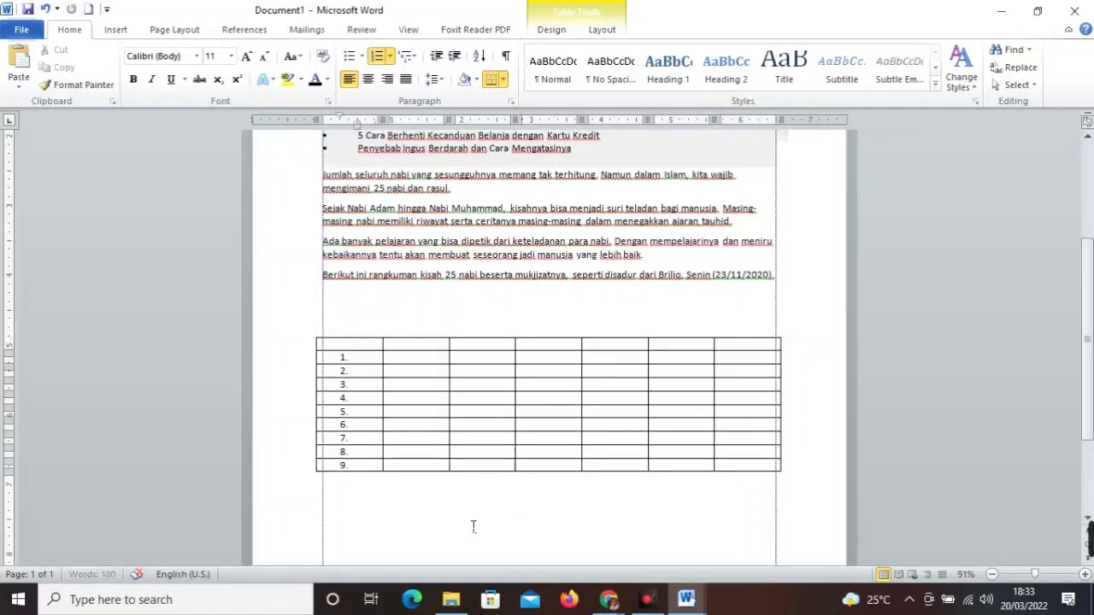
pyautogui.press('Tab')
pyautogui.press('Tab')
pyautogui.press('Tab')
pyautogui.press('Tab')
pyautogui.press('Tab')
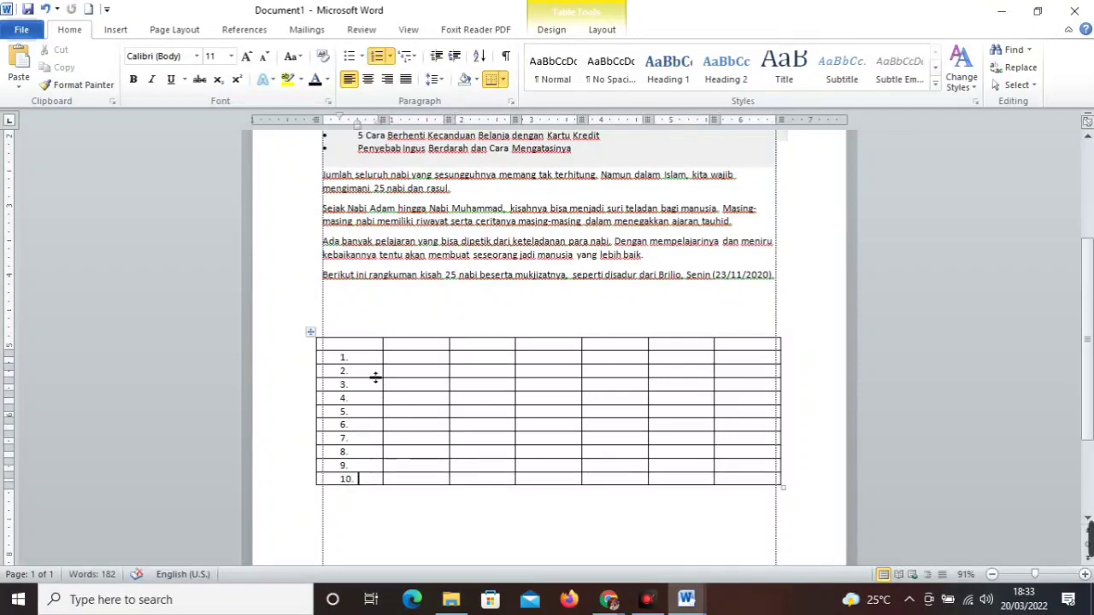
# - Apply automatic a., b., c. lettering across all cells of the table's first row
pyautogui.moveTo(365, 346); pyautogui.dragTo(735, 347)
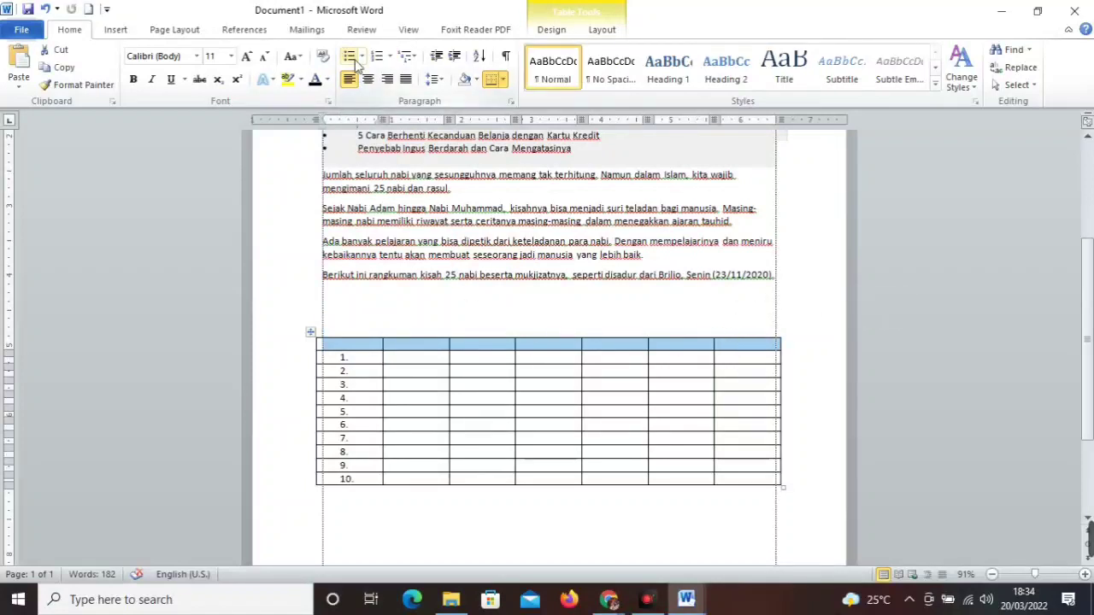
pyautogui.click(391, 56)
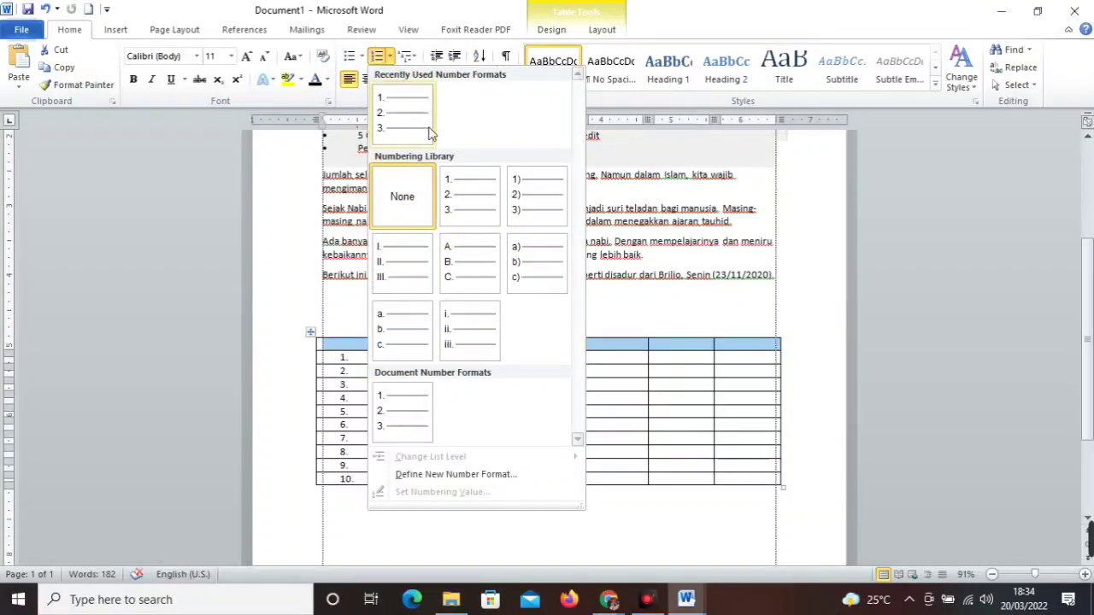
pyautogui.click(407, 333)
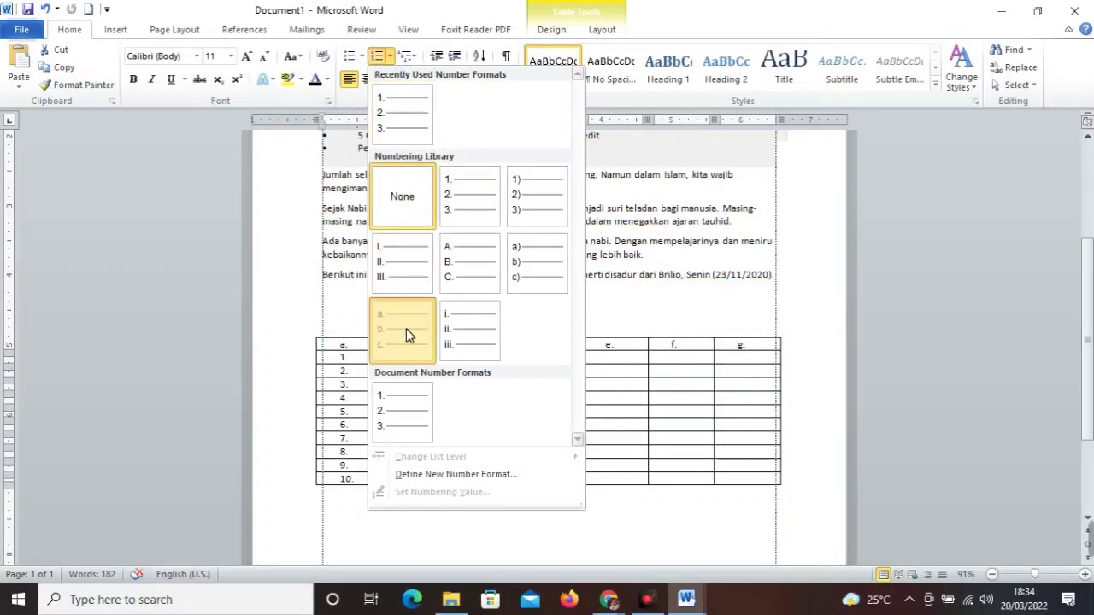
pyautogui.click(461, 518)
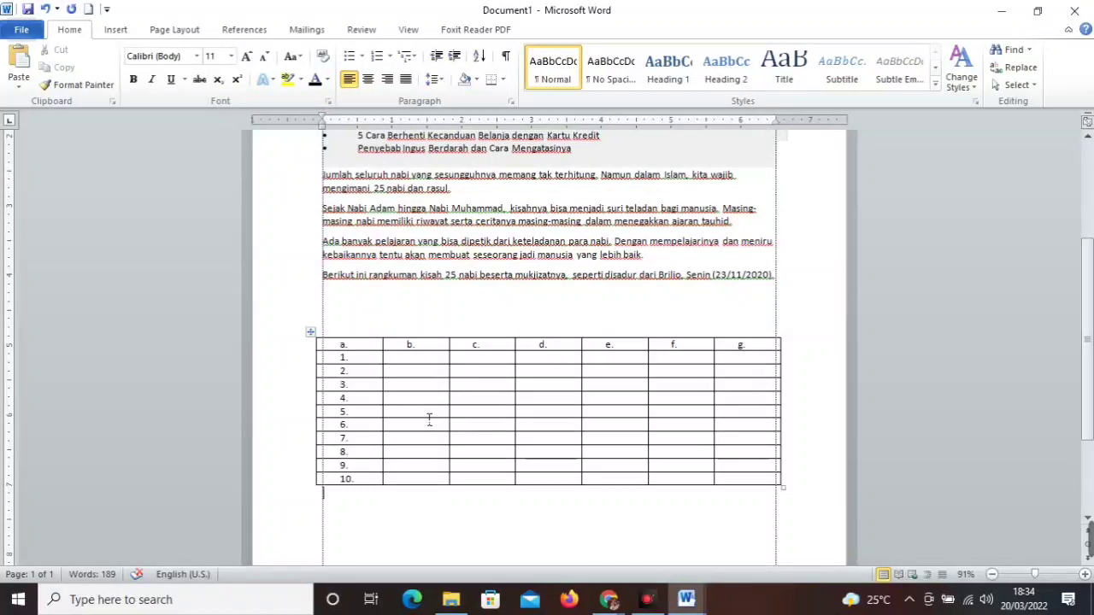
# - Remove the empty lines between the last paragraph and the table
pyautogui.scroll(-4, 448, 501)
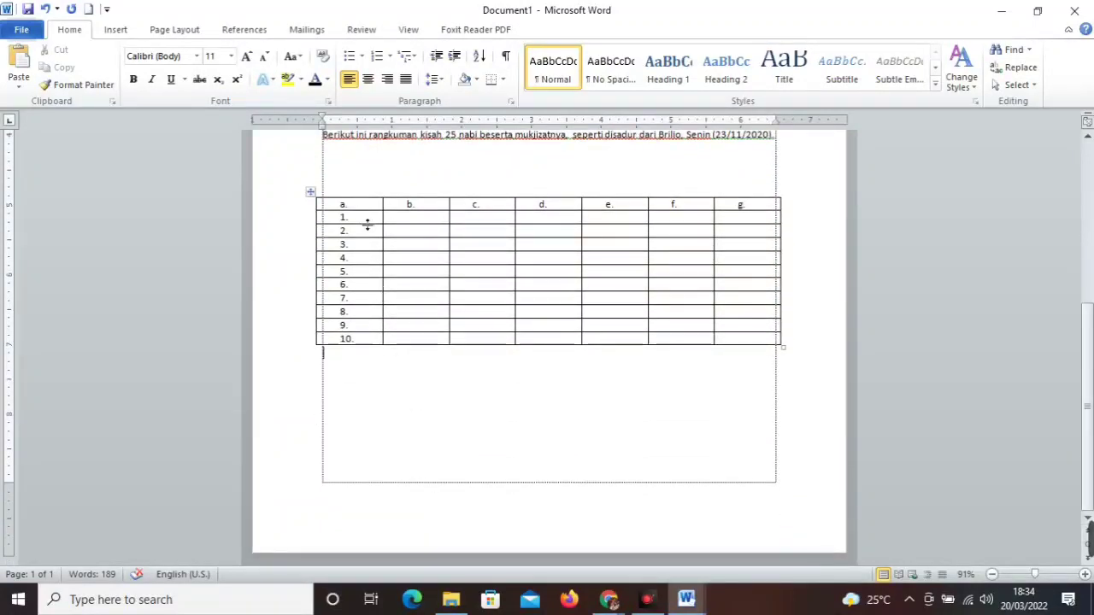
pyautogui.click(346, 186)
pyautogui.press('BackSpace')
pyautogui.press('BackSpace')
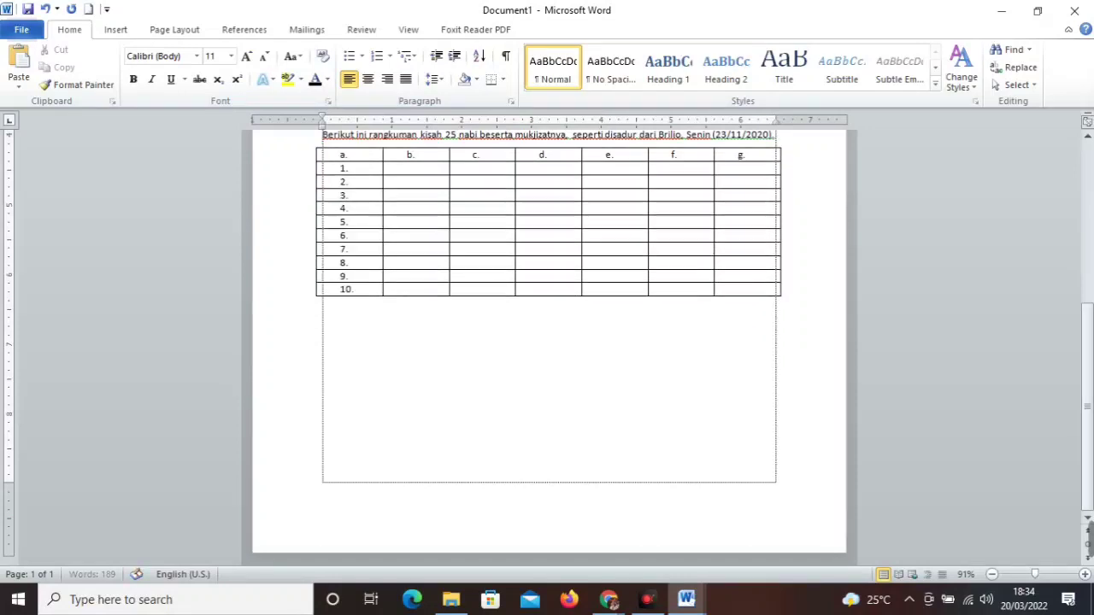
pyautogui.scroll(2, 586, 339)
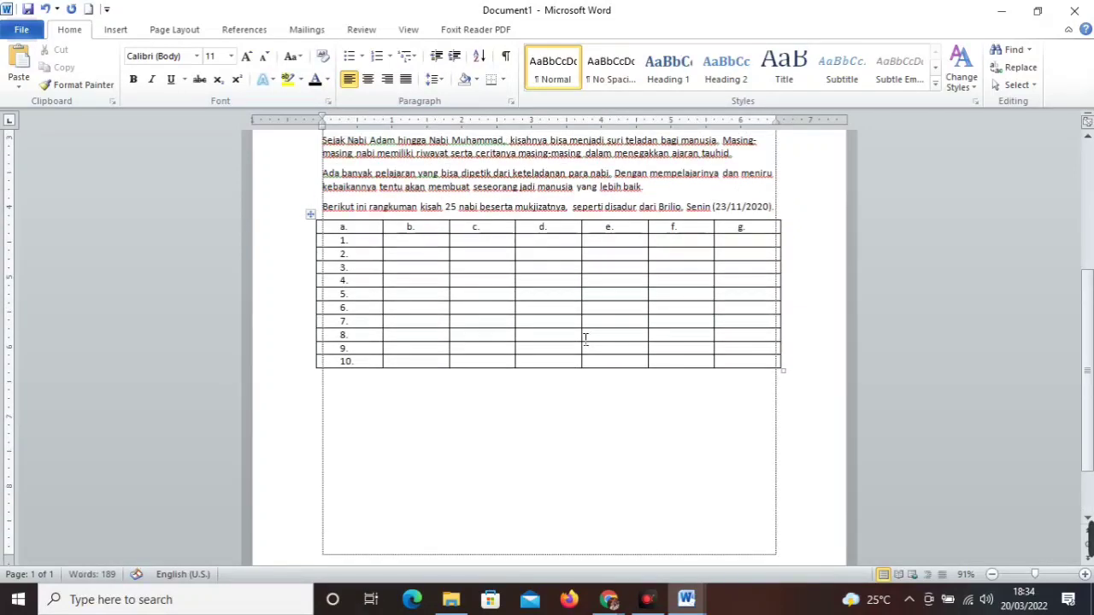
# - Add two more rows at the end of the table so that the automatic numbering continues to 12
pyautogui.moveTo(293, 229); pyautogui.dragTo(282, 371)
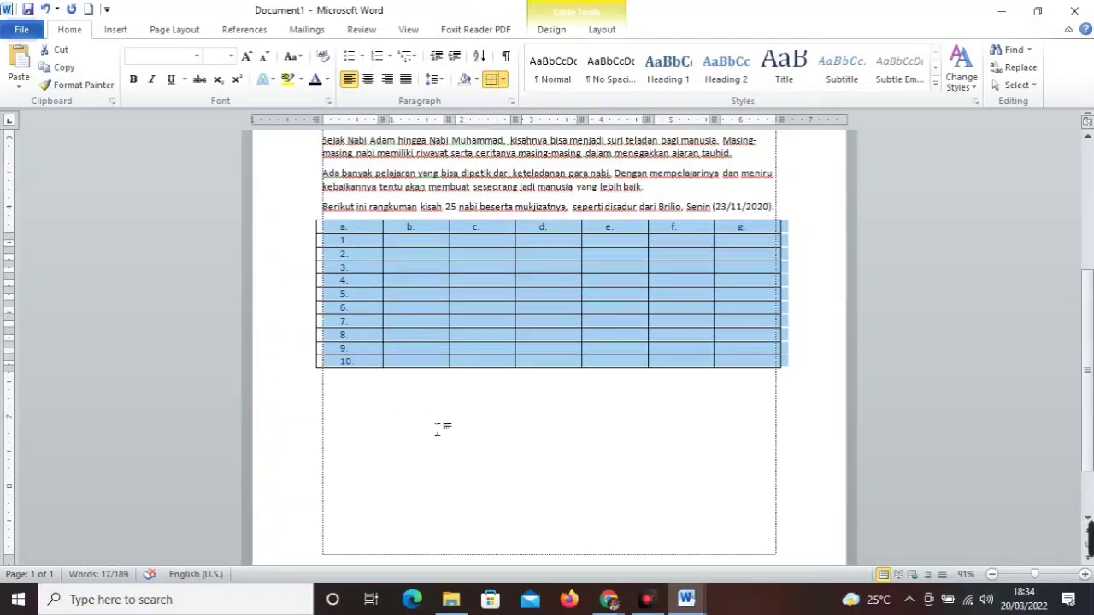
pyautogui.click(442, 425)
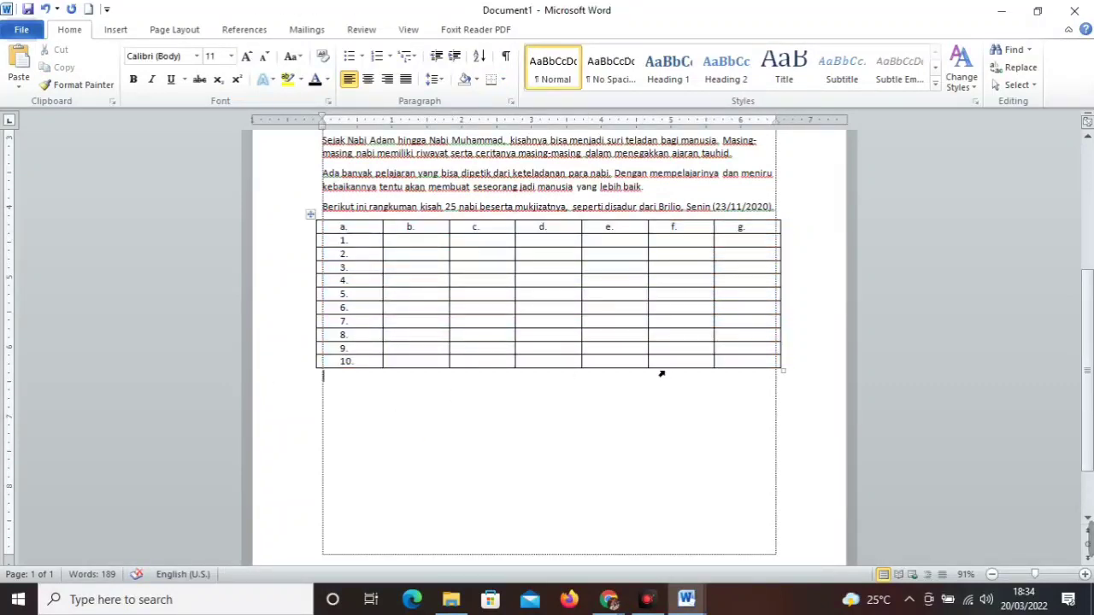
pyautogui.click(730, 365)
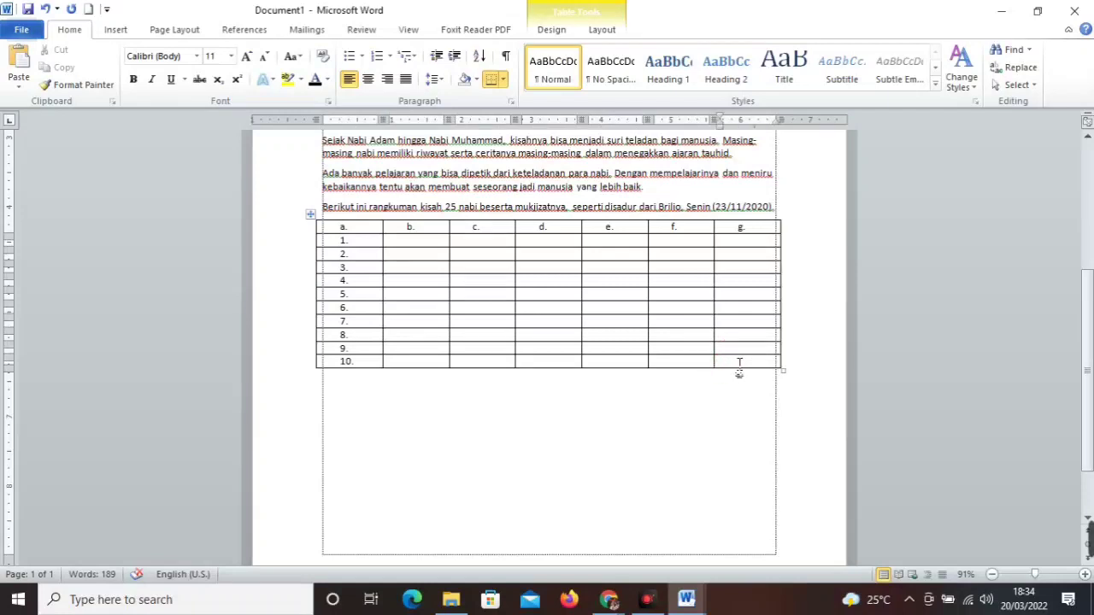
pyautogui.press('Tab')
pyautogui.press('Tab')
pyautogui.press('Tab')
pyautogui.press('Tab')
pyautogui.press('Tab')
pyautogui.press('Tab')
pyautogui.press('Tab')
pyautogui.press('Tab')
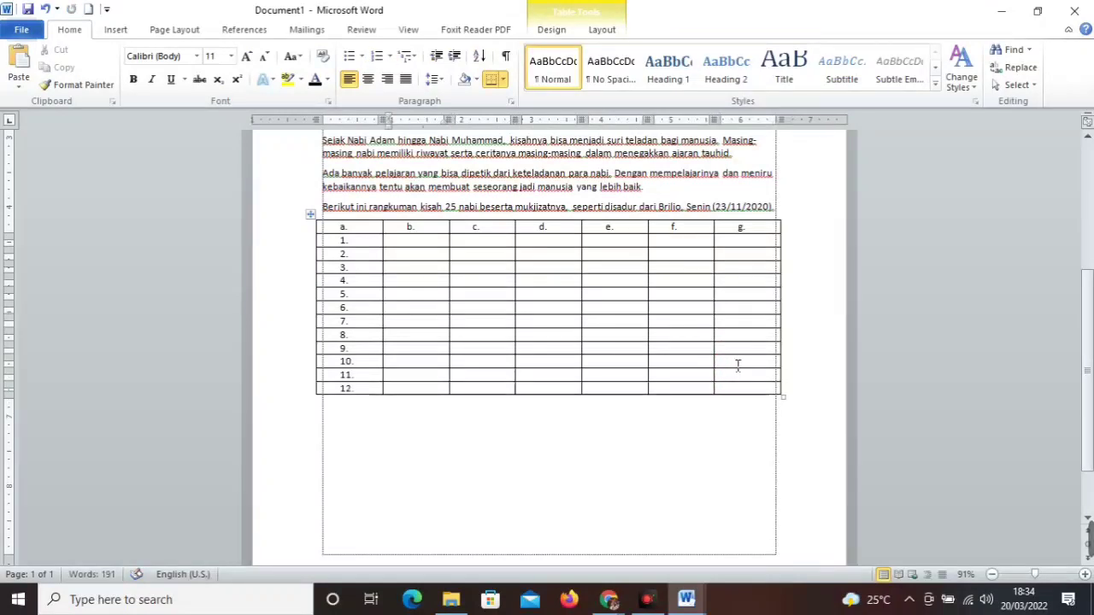
pyautogui.click(377, 430)
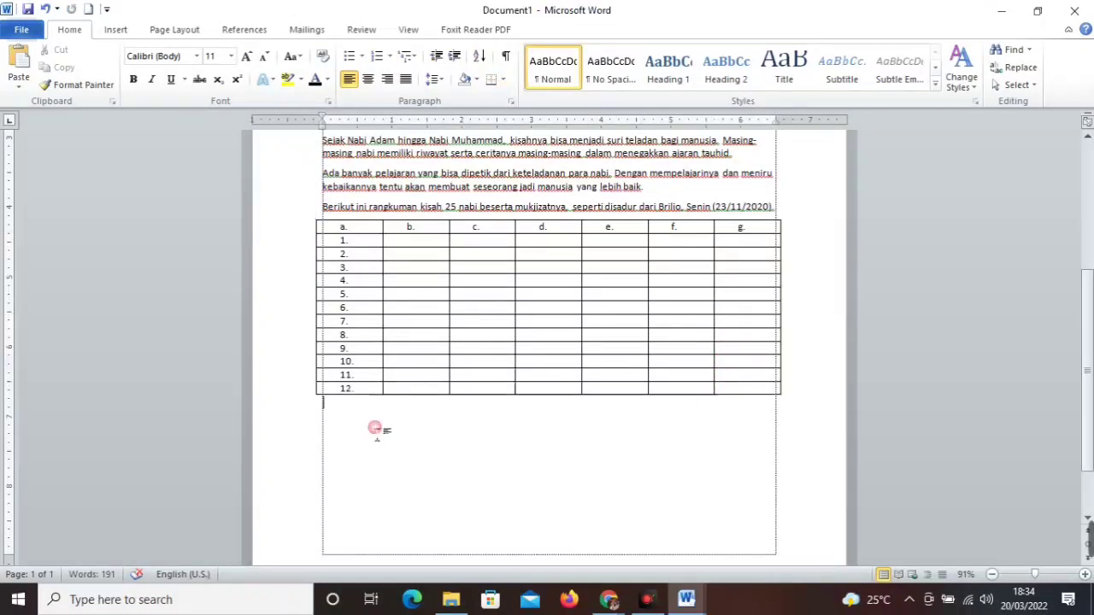
# - Insert a second table with three columns and five rows below the first, and enter NO in its first cell
pyautogui.scroll(1, 380, 432)
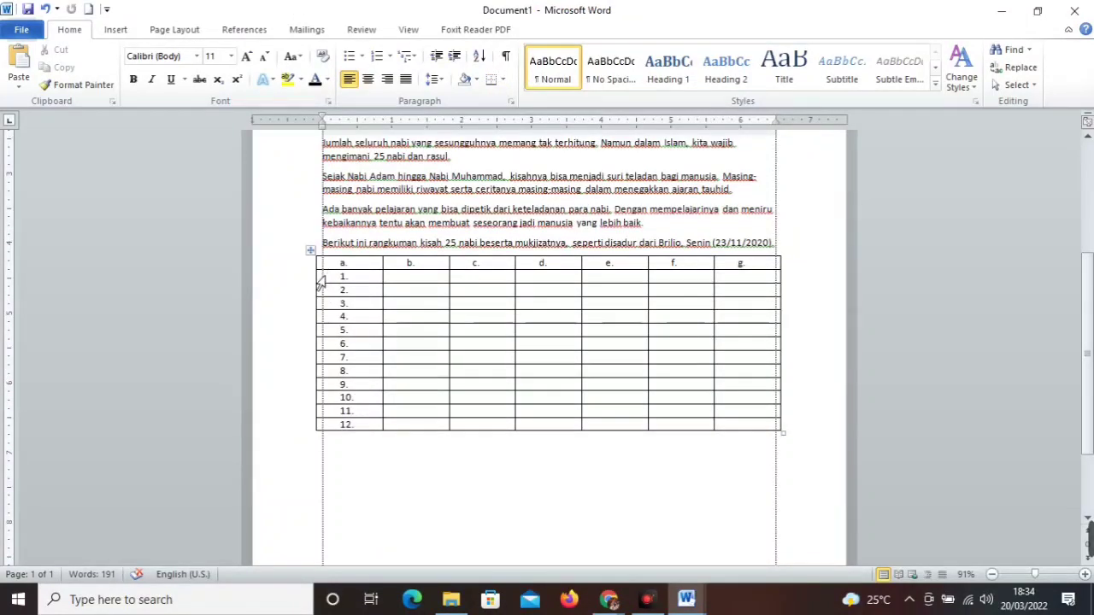
pyautogui.scroll(-2, 353, 447)
pyautogui.press('Return')
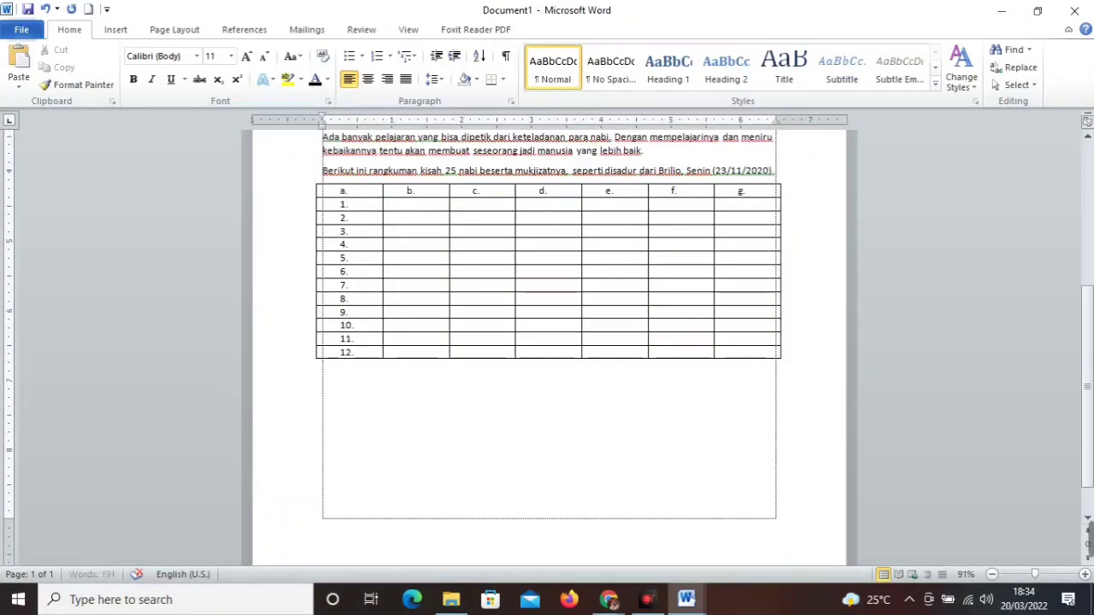
pyautogui.click(115, 29)
pyautogui.click(123, 79)
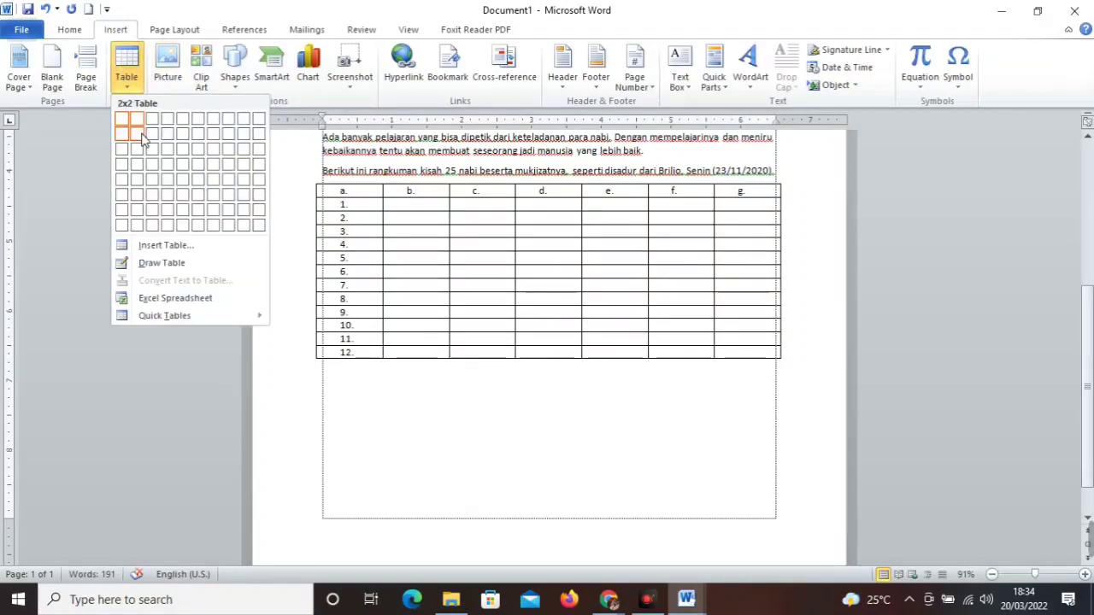
pyautogui.click(155, 183)
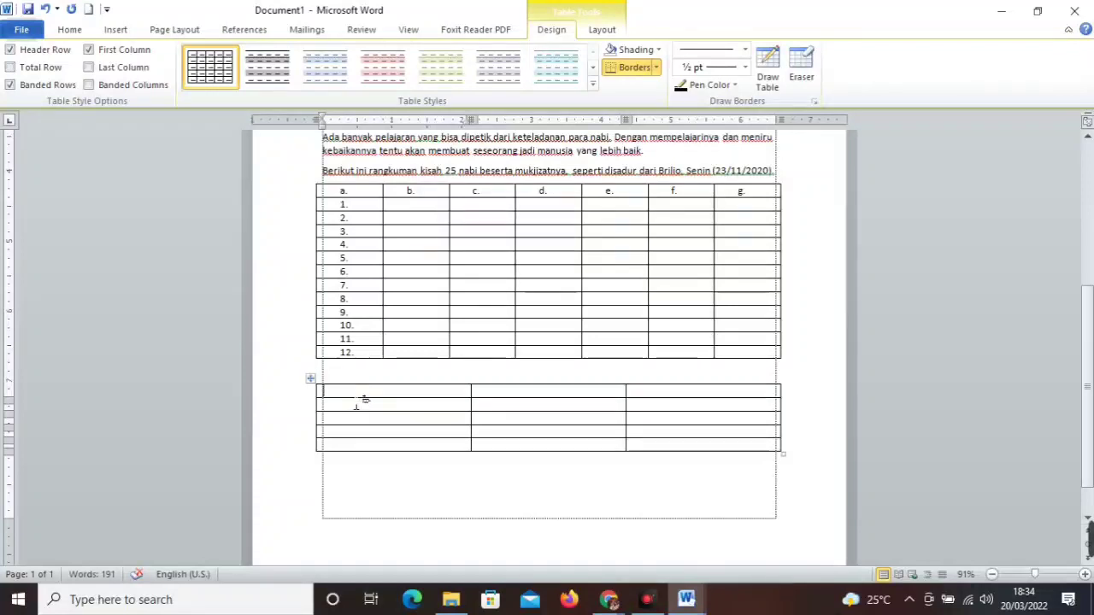
pyautogui.write('NO')
# - Apply automatic 1., 2., 3. numbering to the first-column cells below the NO heading in the second table
pyautogui.moveTo(367, 409); pyautogui.dragTo(374, 462)
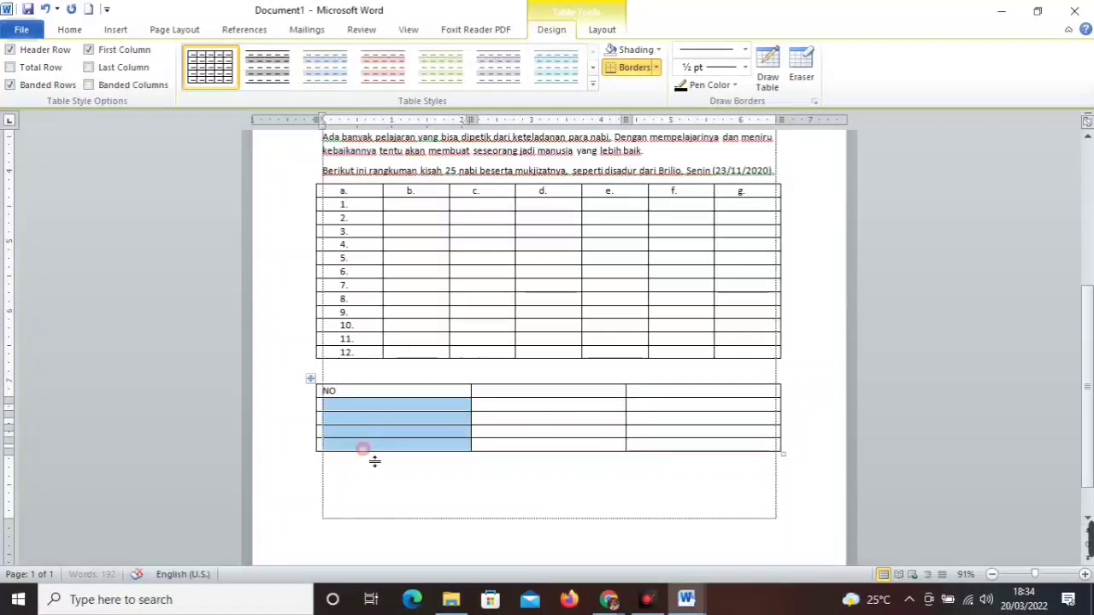
pyautogui.click(112, 32)
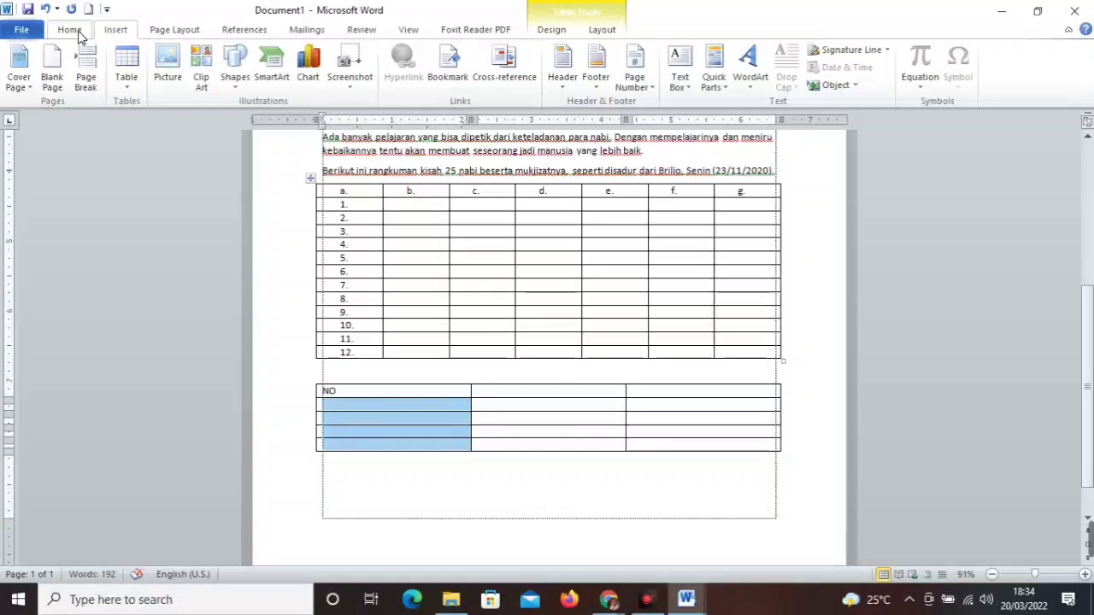
pyautogui.click(76, 33)
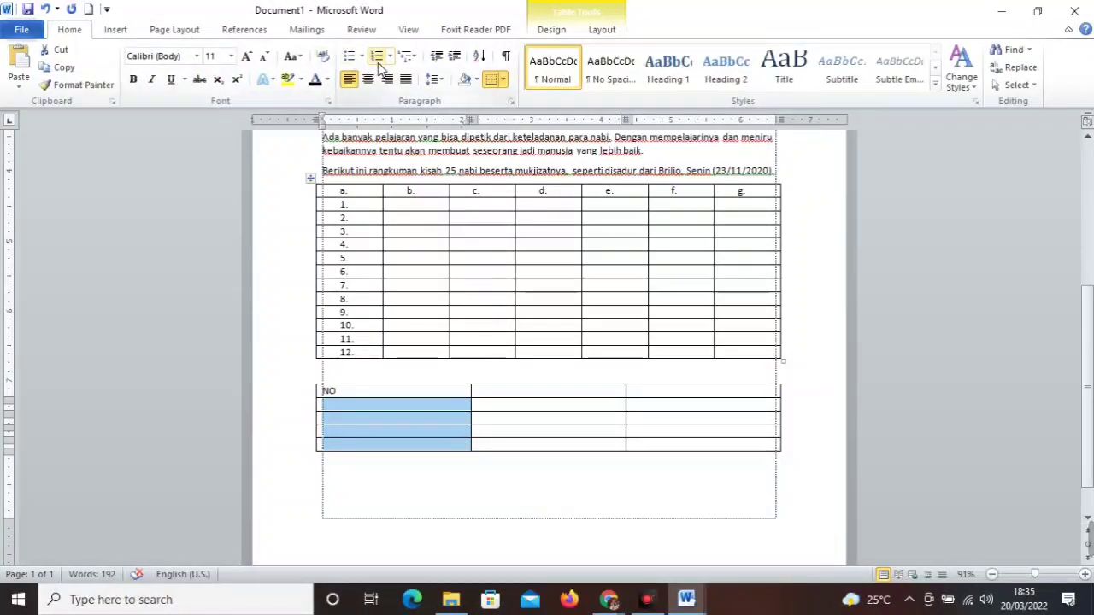
pyautogui.click(379, 64)
pyautogui.click(389, 64)
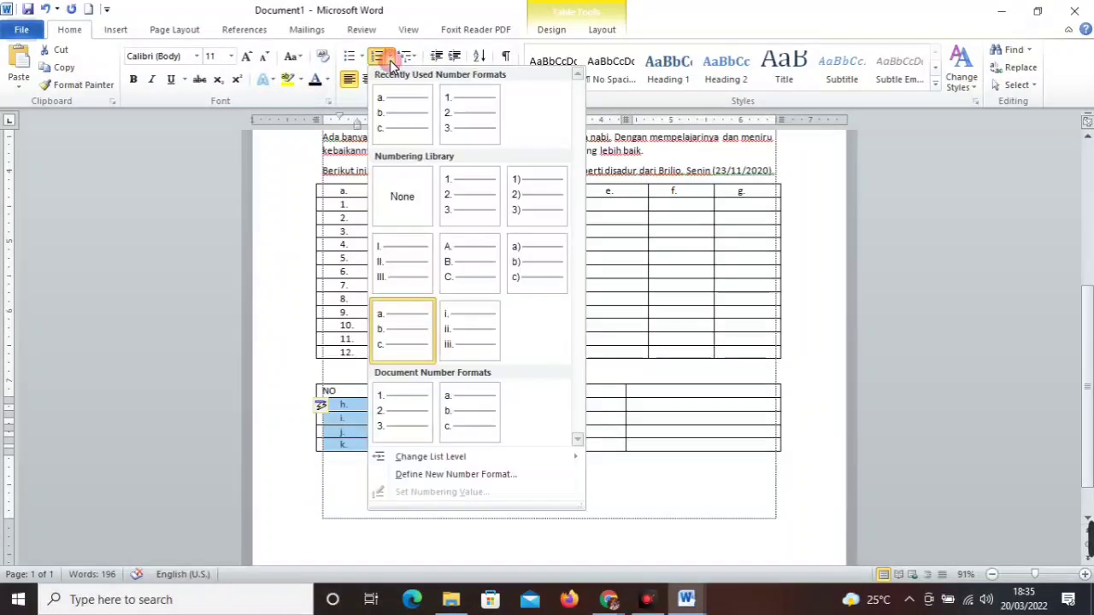
pyautogui.click(457, 111)
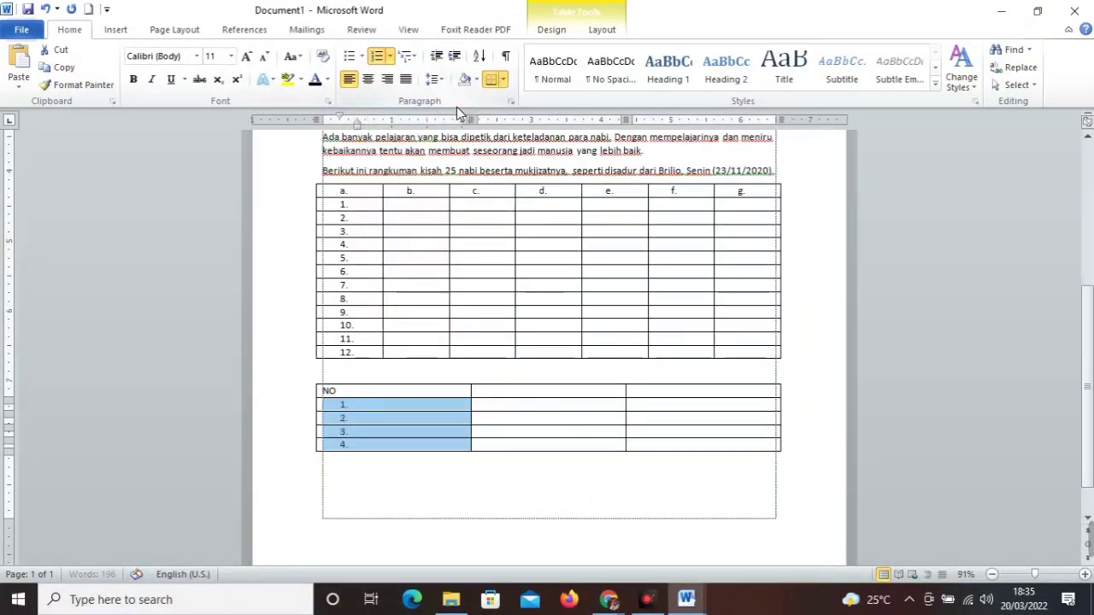
pyautogui.click(402, 488)
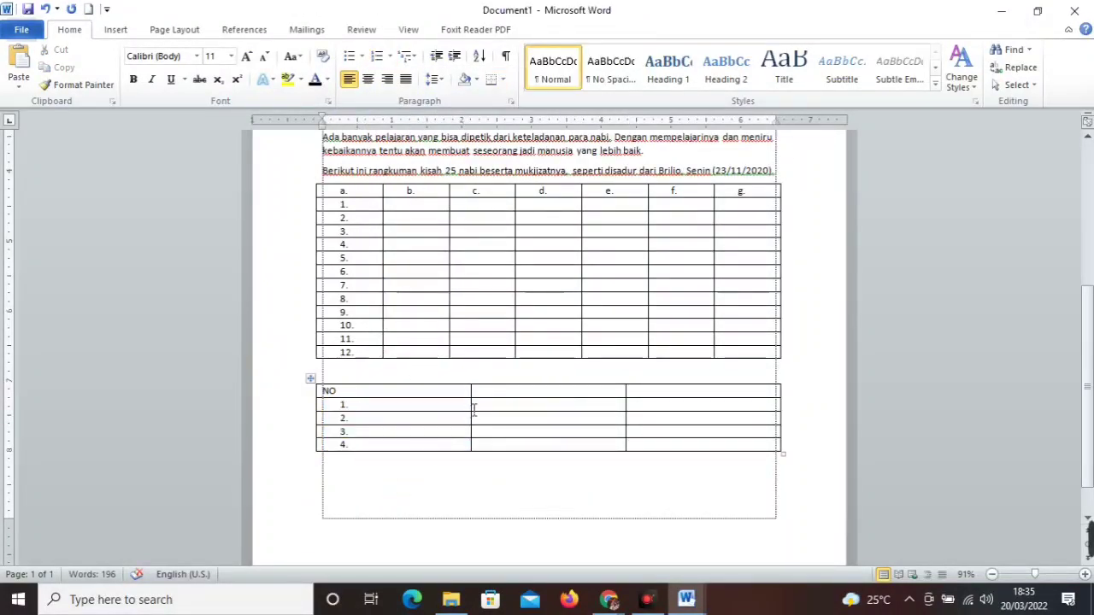
# - Narrow the NO column of the second table and letter its other two header cells in the A., B., C. format
pyautogui.moveTo(481, 409); pyautogui.dragTo(360, 423)
pyautogui.scroll(-1, 378, 482)
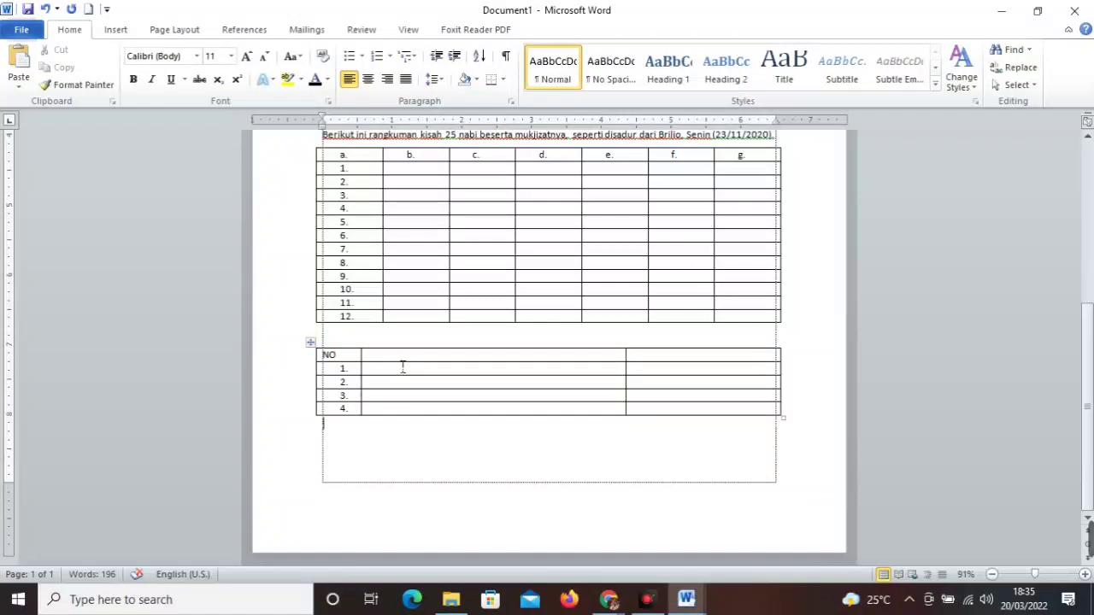
pyautogui.moveTo(403, 366); pyautogui.dragTo(659, 359)
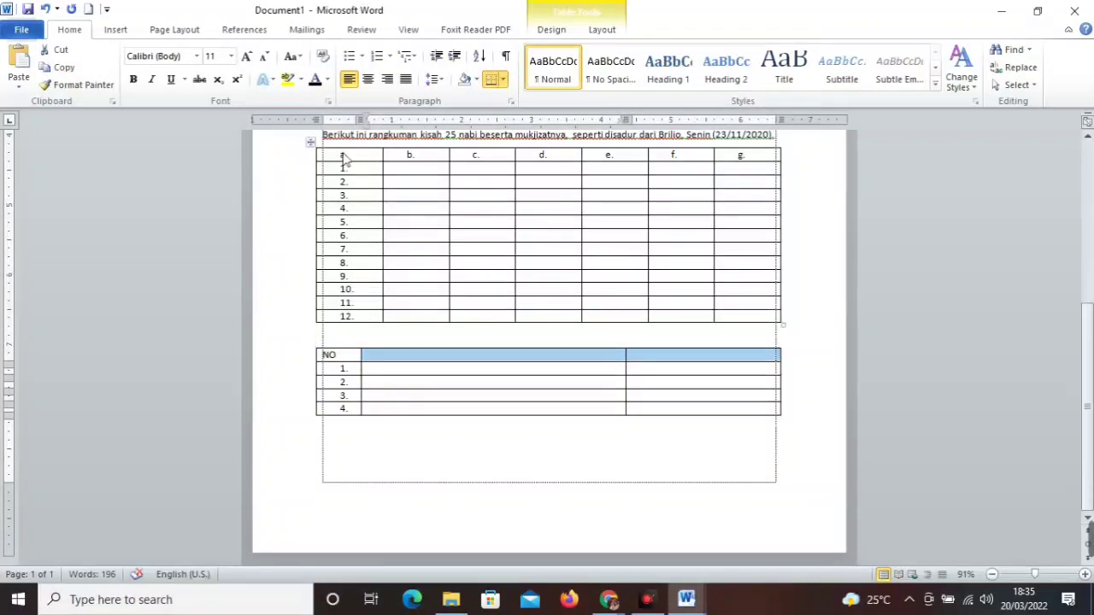
pyautogui.click(391, 56)
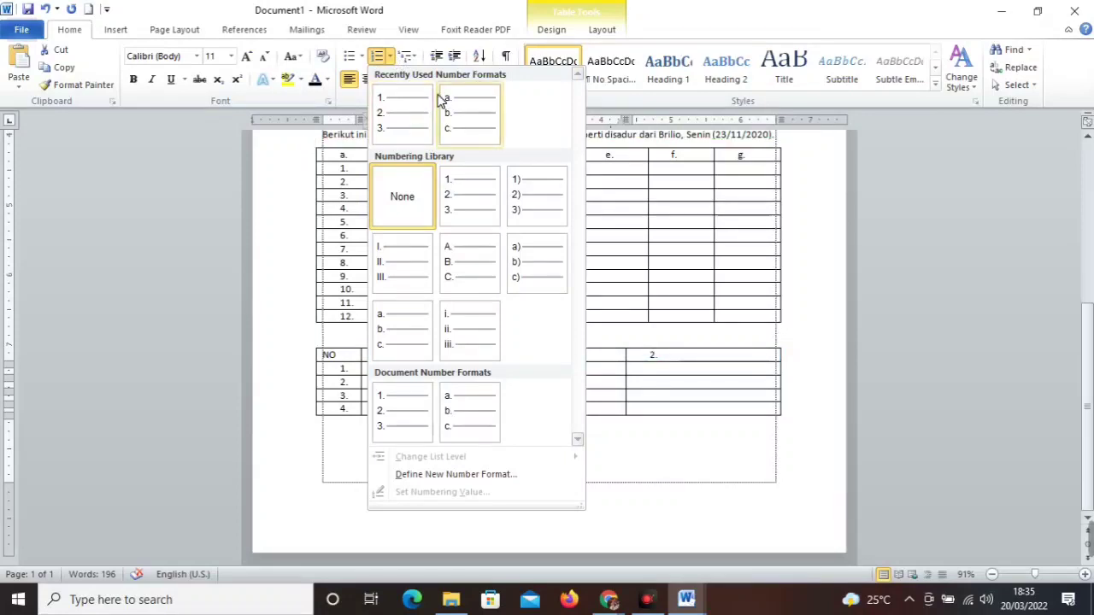
pyautogui.click(450, 261)
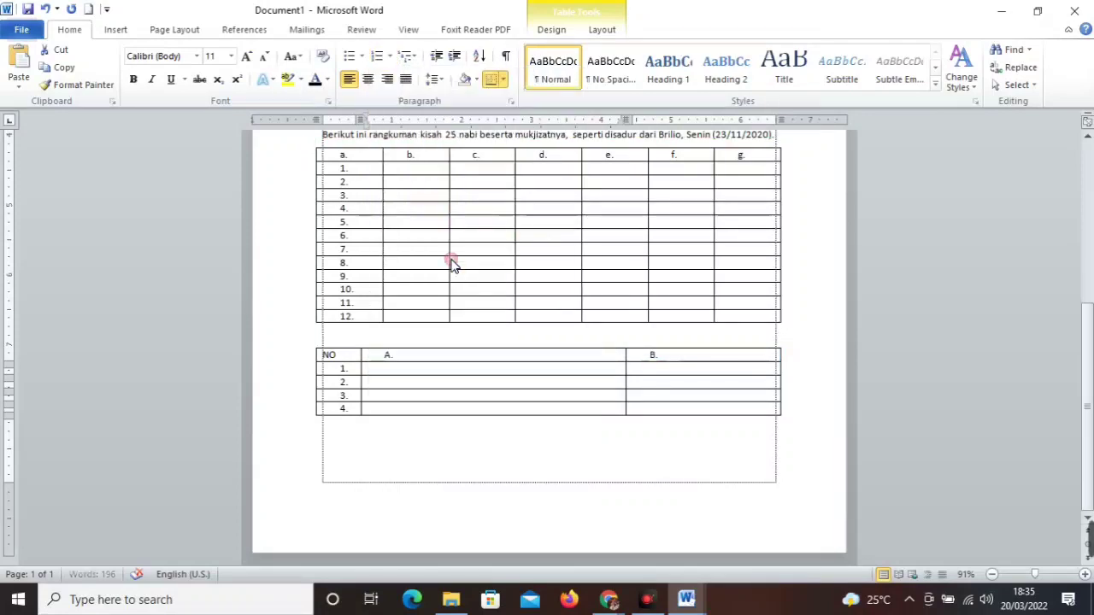
pyautogui.click(453, 447)
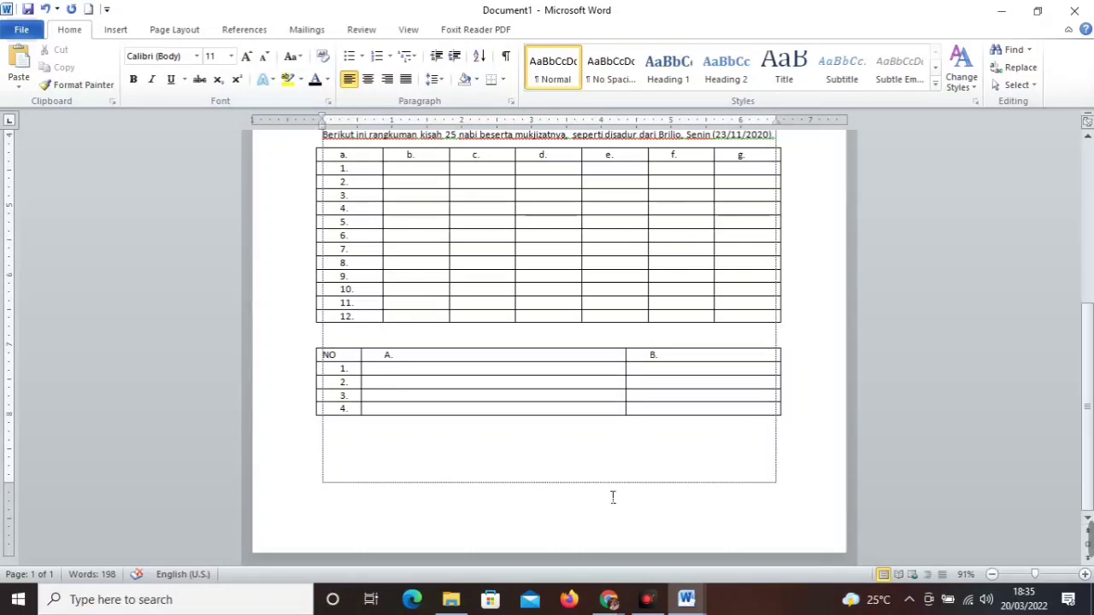
pyautogui.scroll(2, 613, 496)
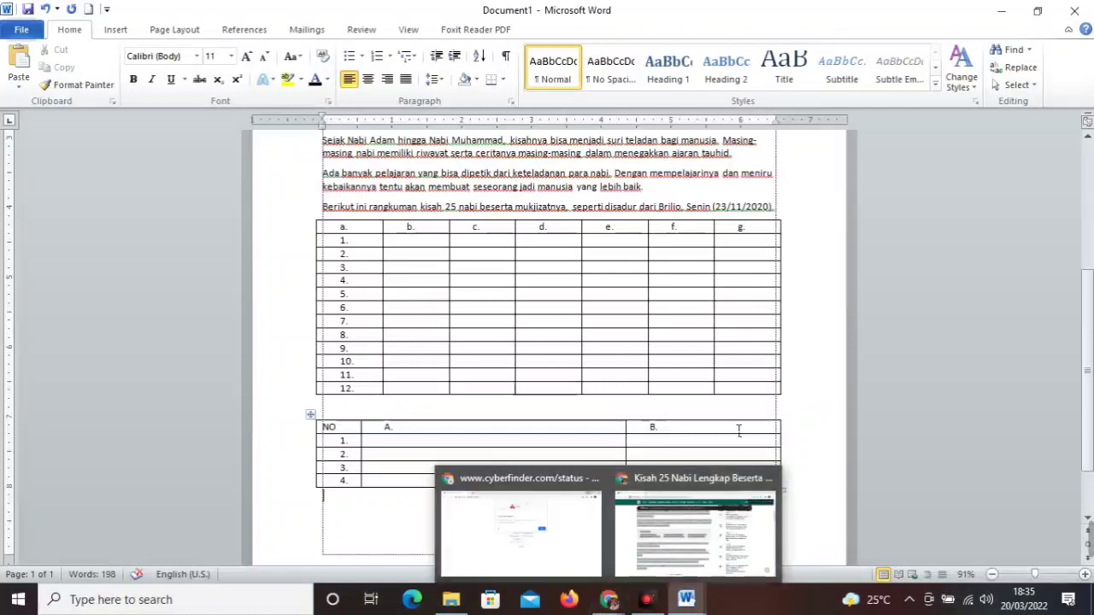
pyautogui.click(825, 382)
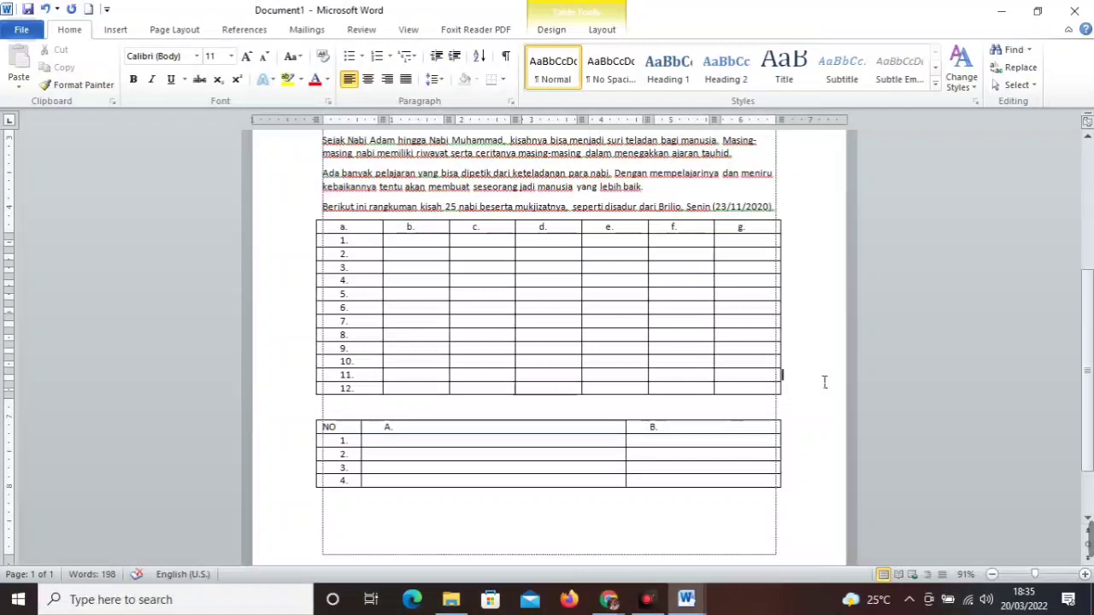
pyautogui.hotkey('alt', 'F4')
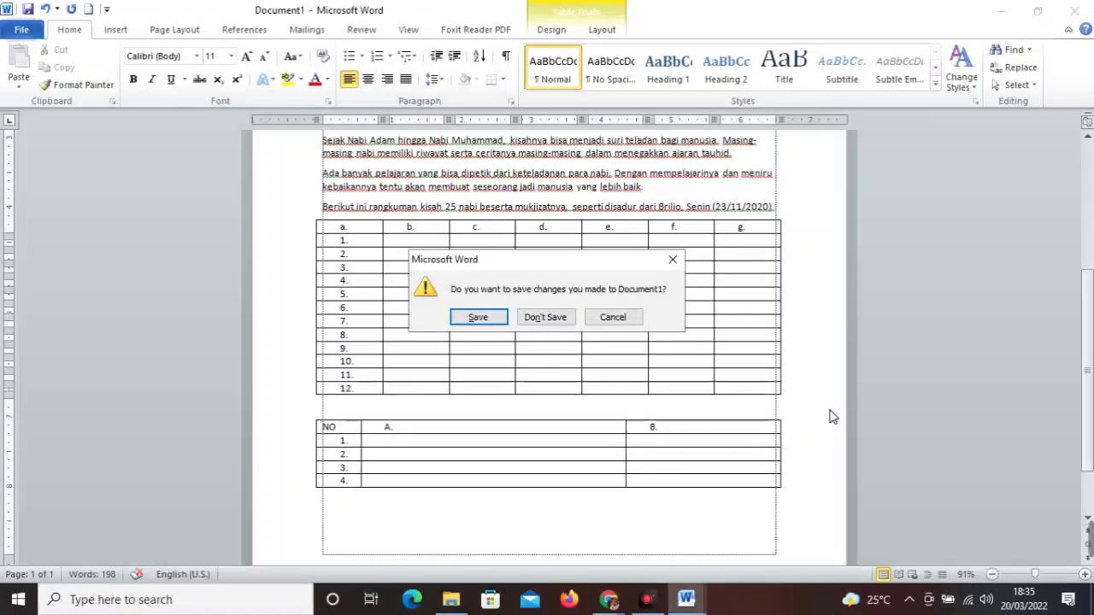
pyautogui.press('Tab')
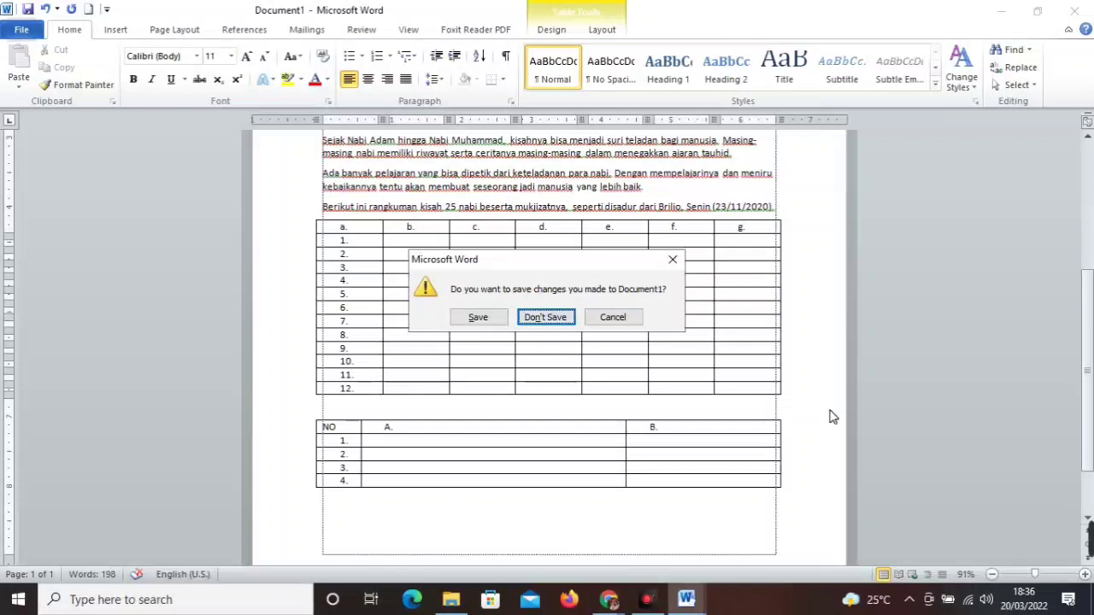
pyautogui.press('Tab')
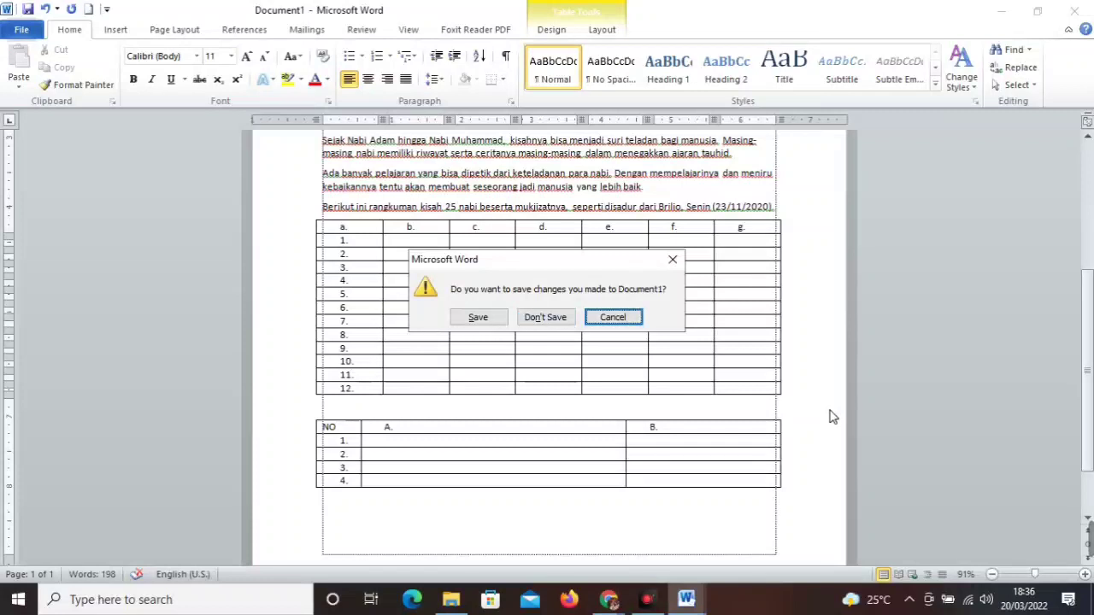
pyautogui.hotkey('shift', 'Tab')
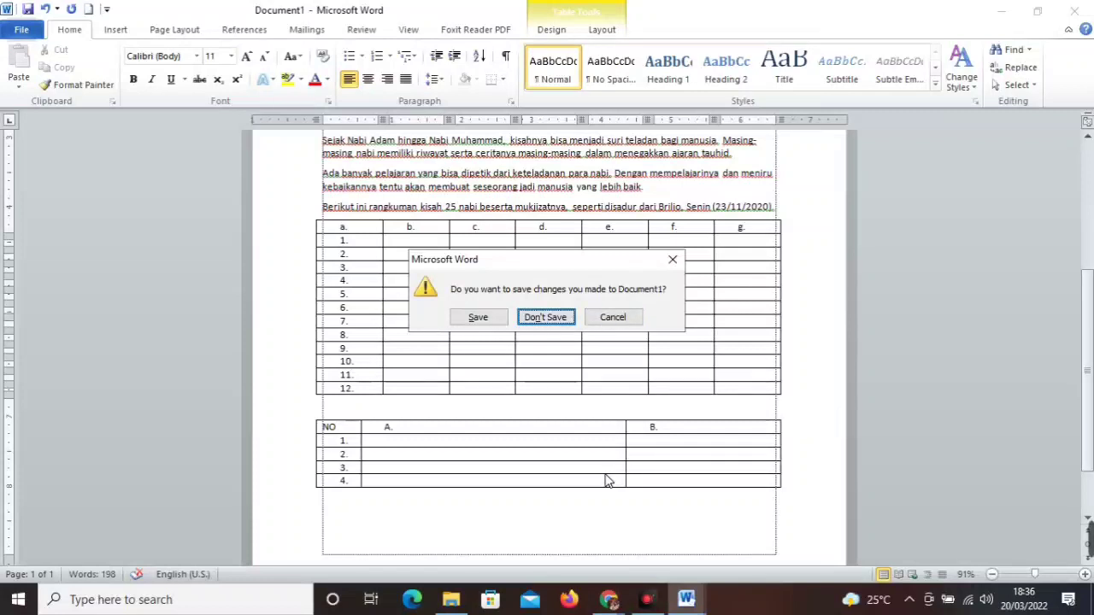
pyautogui.click(673, 262)
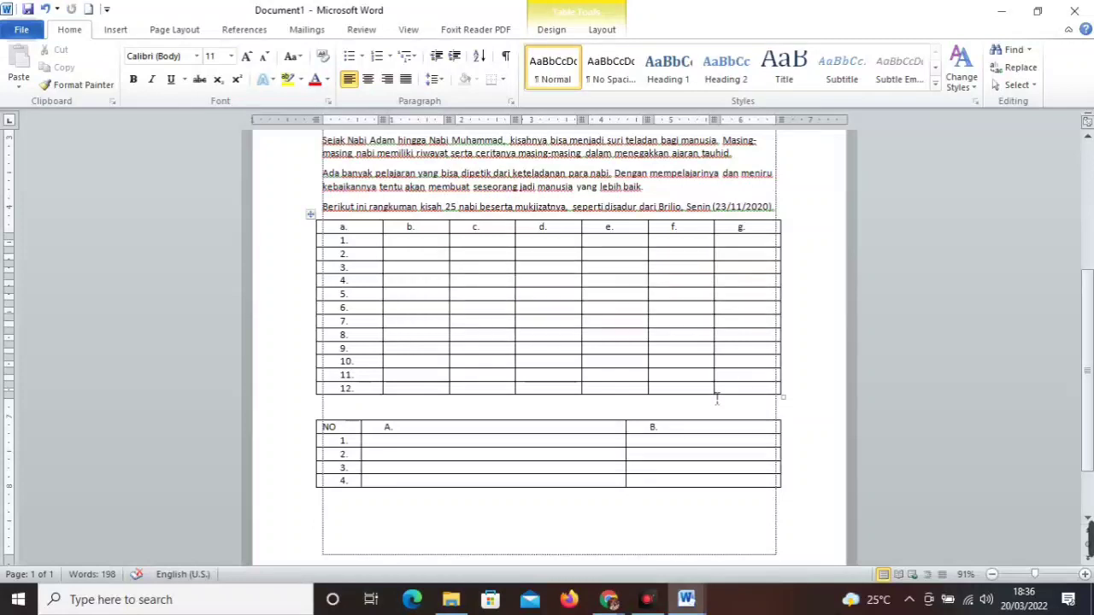
# - Close Document1 without saving its changes
pyautogui.hotkey('alt', 'F4')
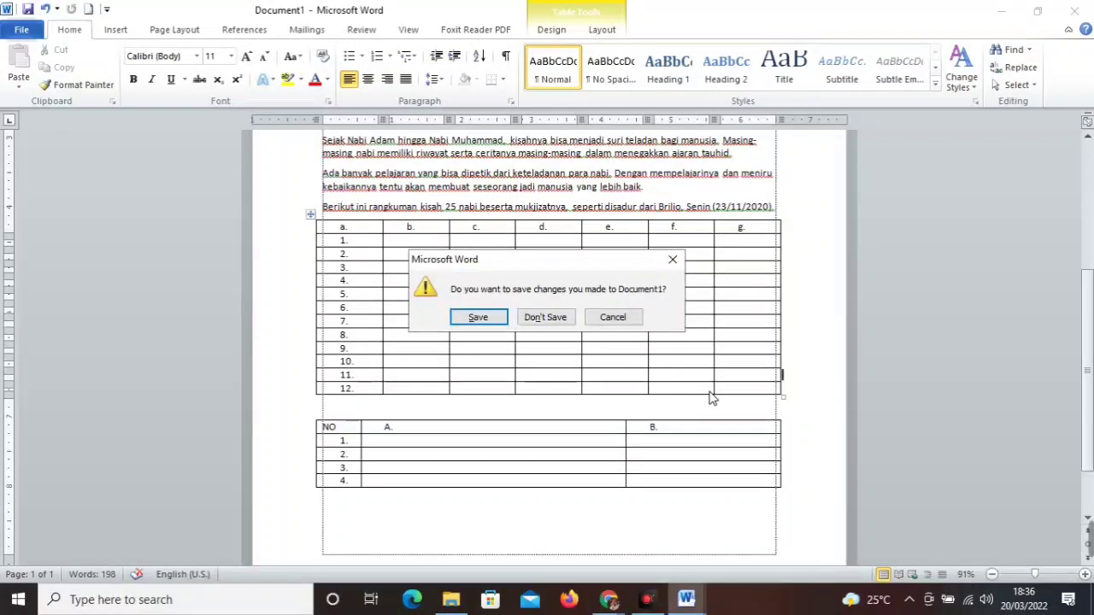
pyautogui.press('Tab')
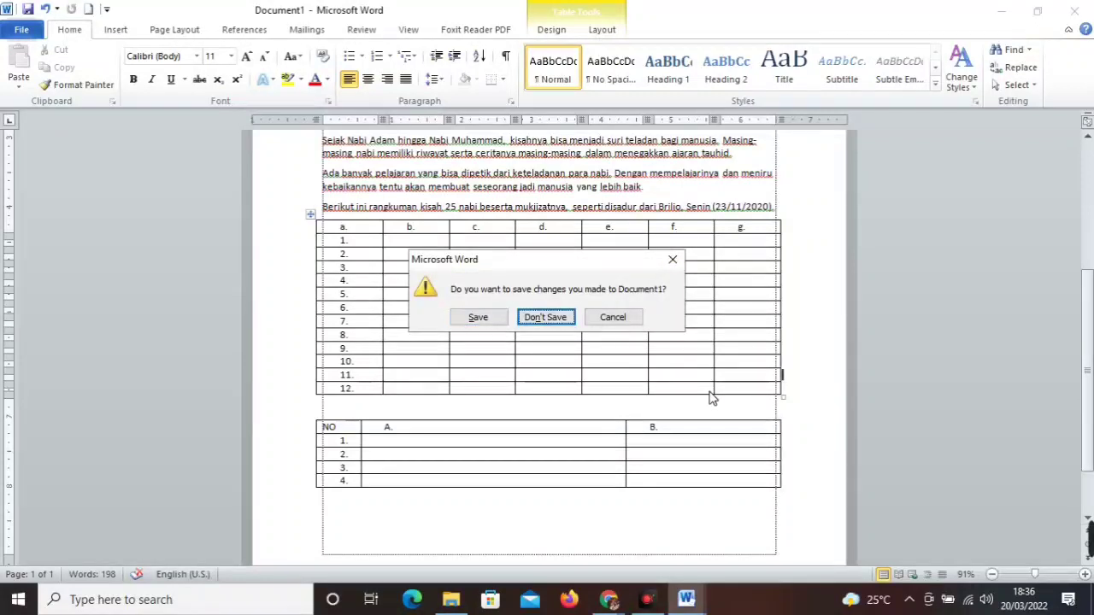
pyautogui.press('Return')
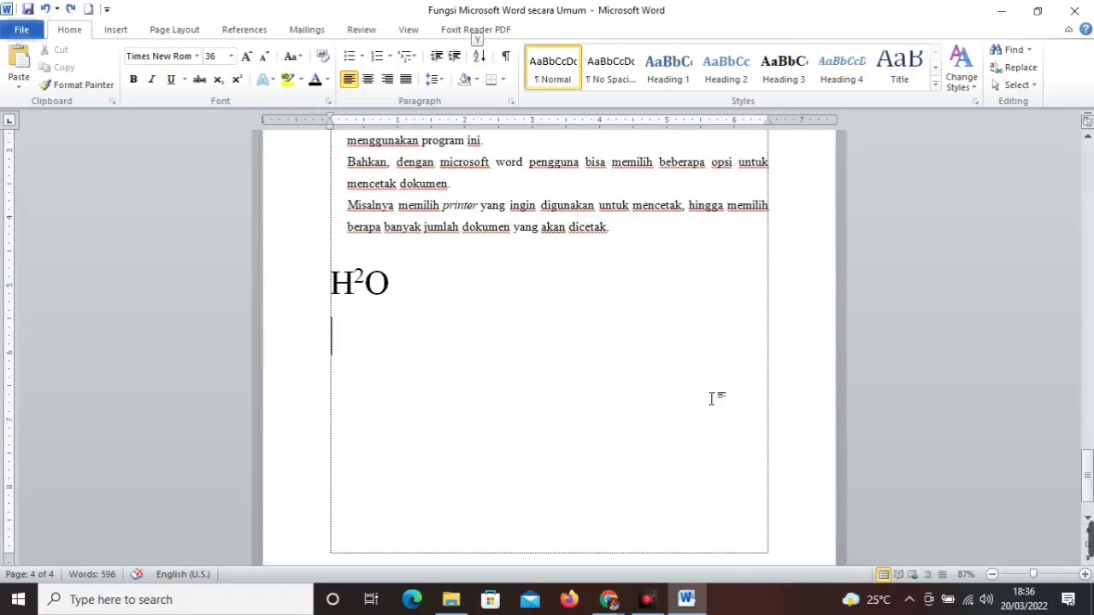
# - Close the remaining Word document and show the desktop
pyautogui.hotkey('alt', 'Tab')
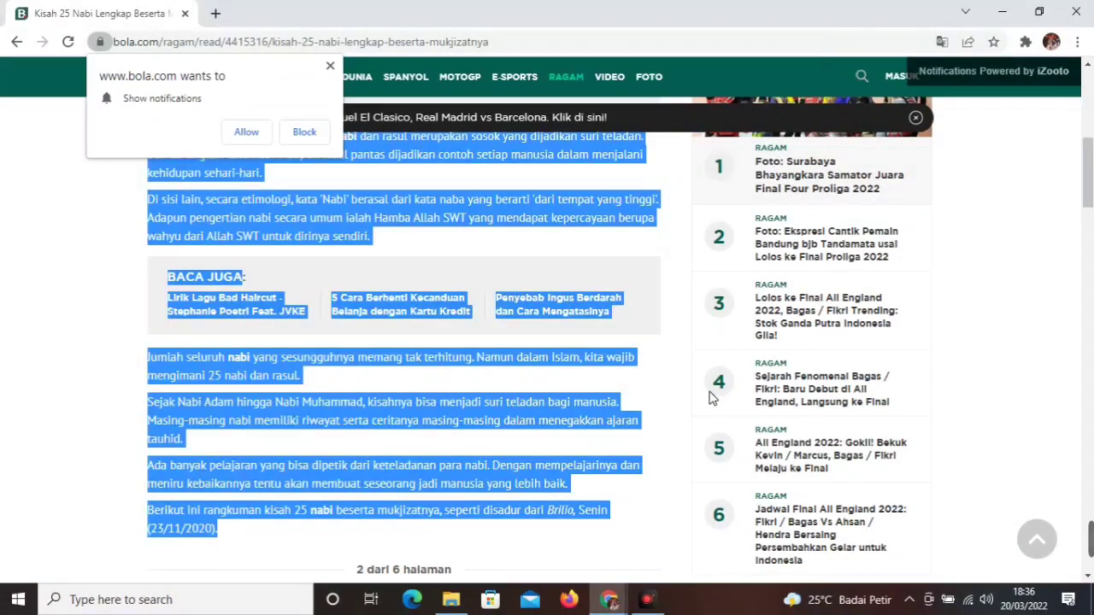
pyautogui.press('super+d')
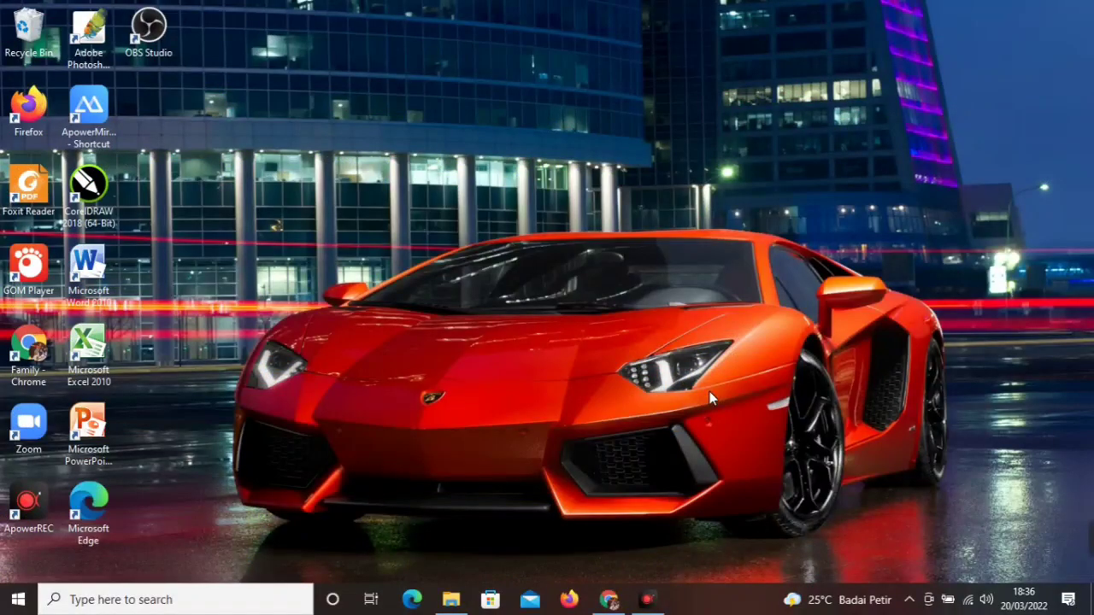